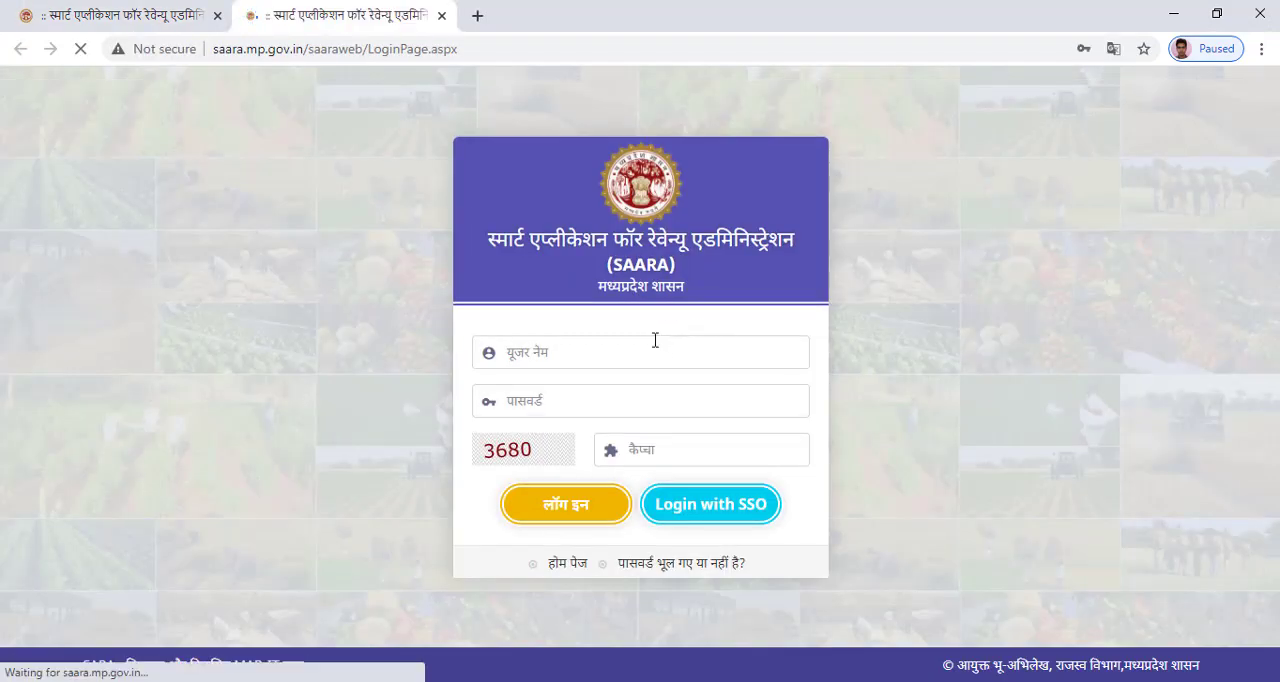
Log in to the SAARA portal by filling in the saved username and account password and entering the captcha code.
{"action": "left_click", "coordinate": [652, 350]}
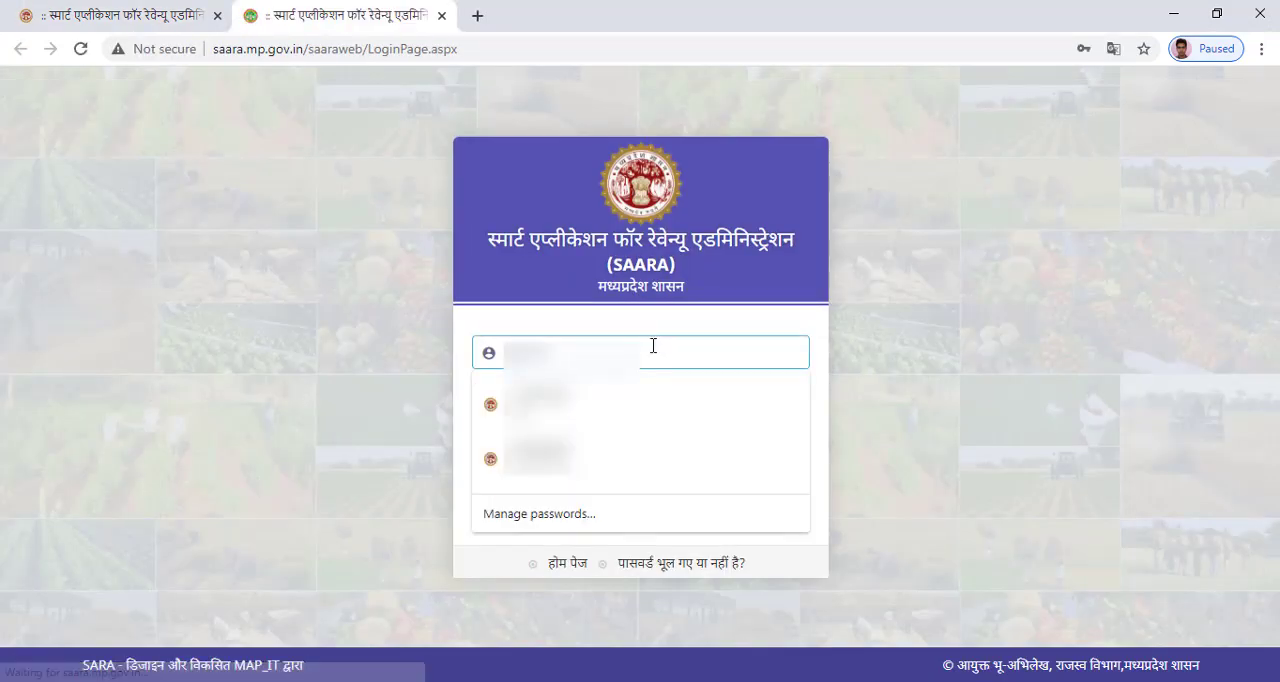
{"action": "left_click", "coordinate": [643, 405]}
{"action": "left_click", "coordinate": [697, 454]}
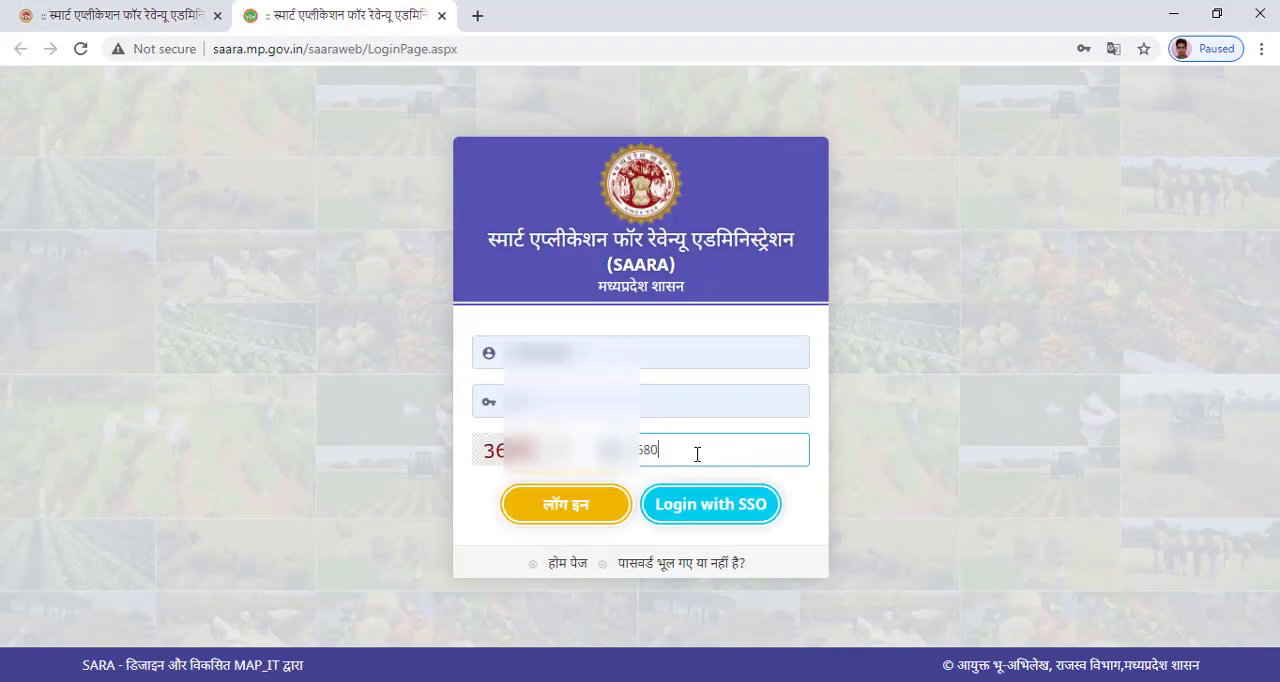
{"action": "left_click", "coordinate": [598, 503]}
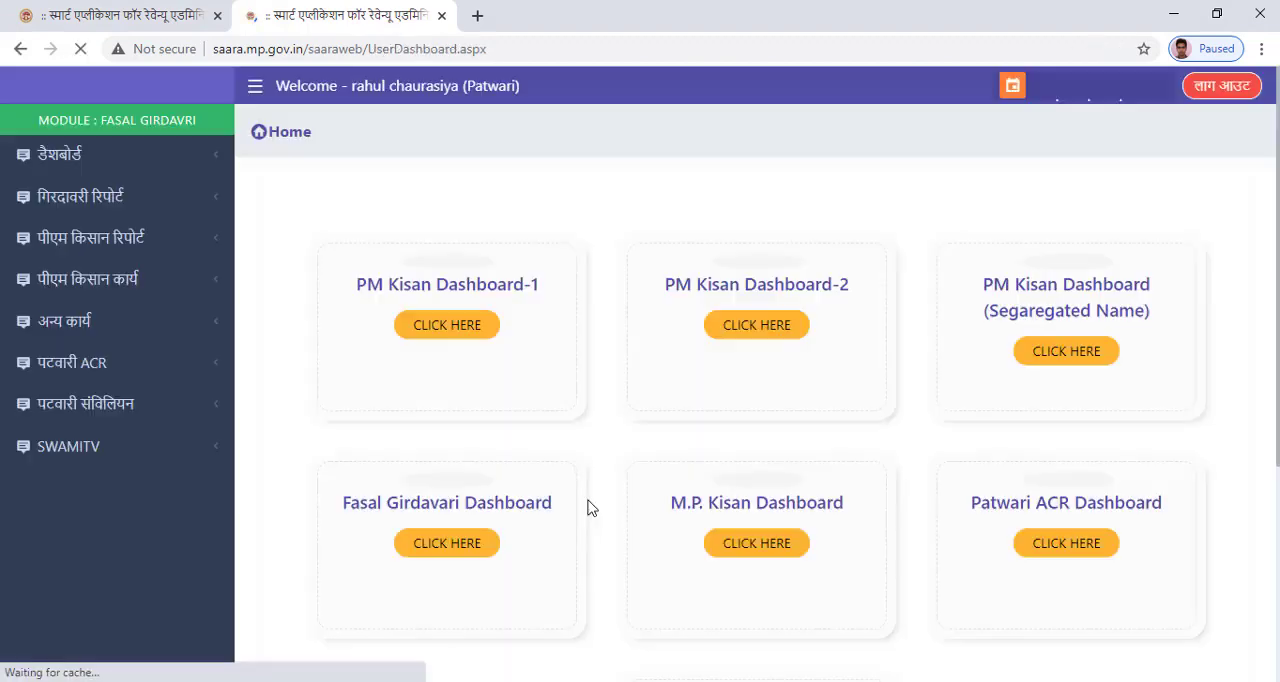
Open the XML generated family report among the PM Kisan reports and show it for the village Nayakheda.
{"action": "left_click", "coordinate": [134, 281]}
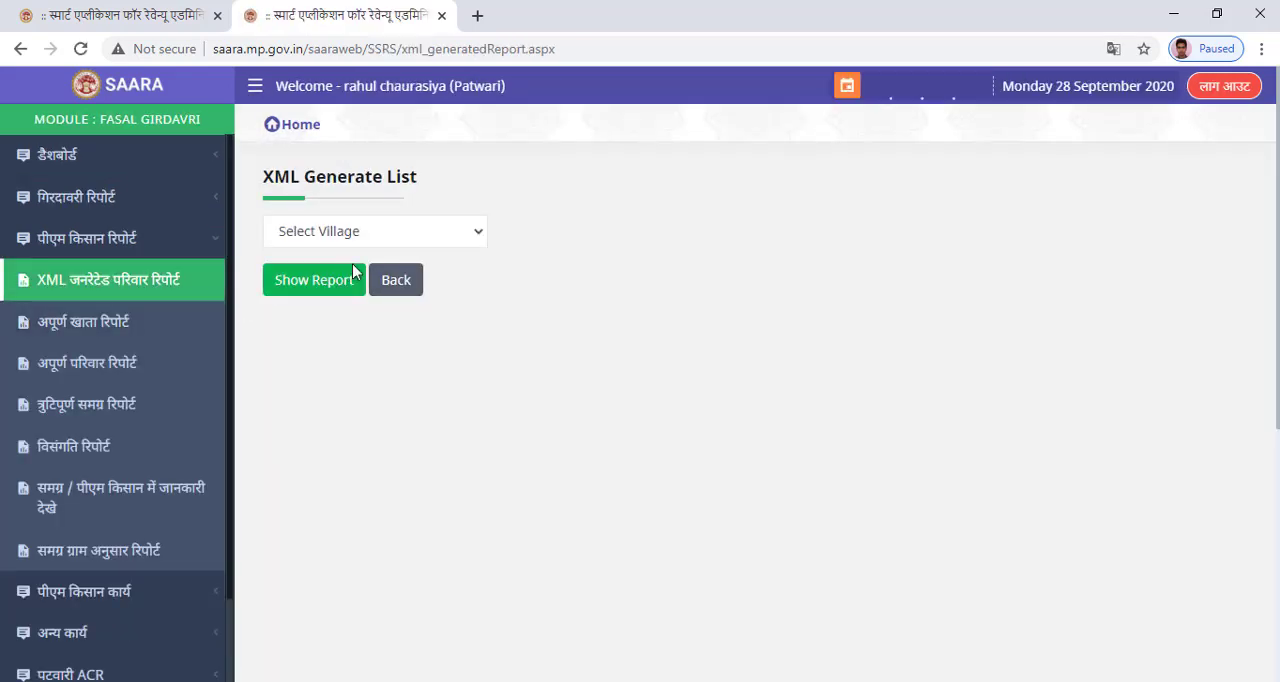
{"action": "left_click", "coordinate": [450, 236]}
{"action": "left_click", "coordinate": [381, 284]}
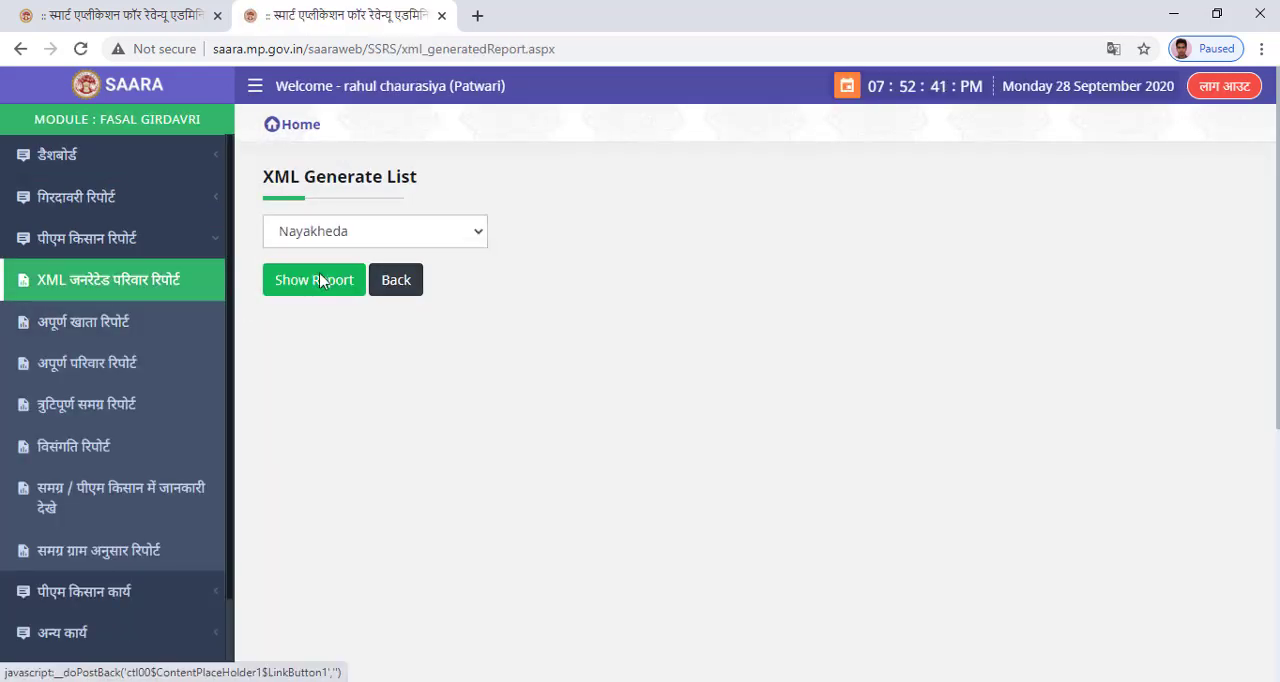
{"action": "left_click", "coordinate": [301, 281]}
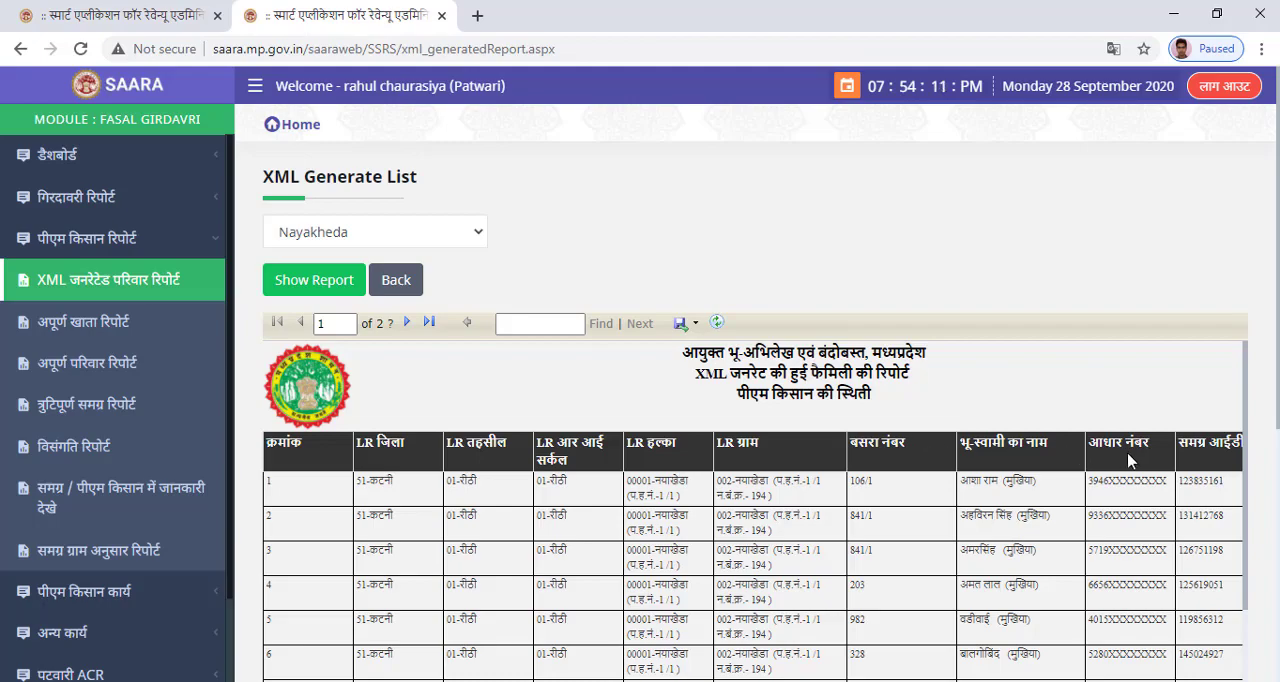
Copy the report table's header row and paste it into the duplicate workbook in Excel, starting at cell A1.
{"action": "scroll", "coordinate": [750, 400], "scroll_direction": "down", "scroll_amount": 5}
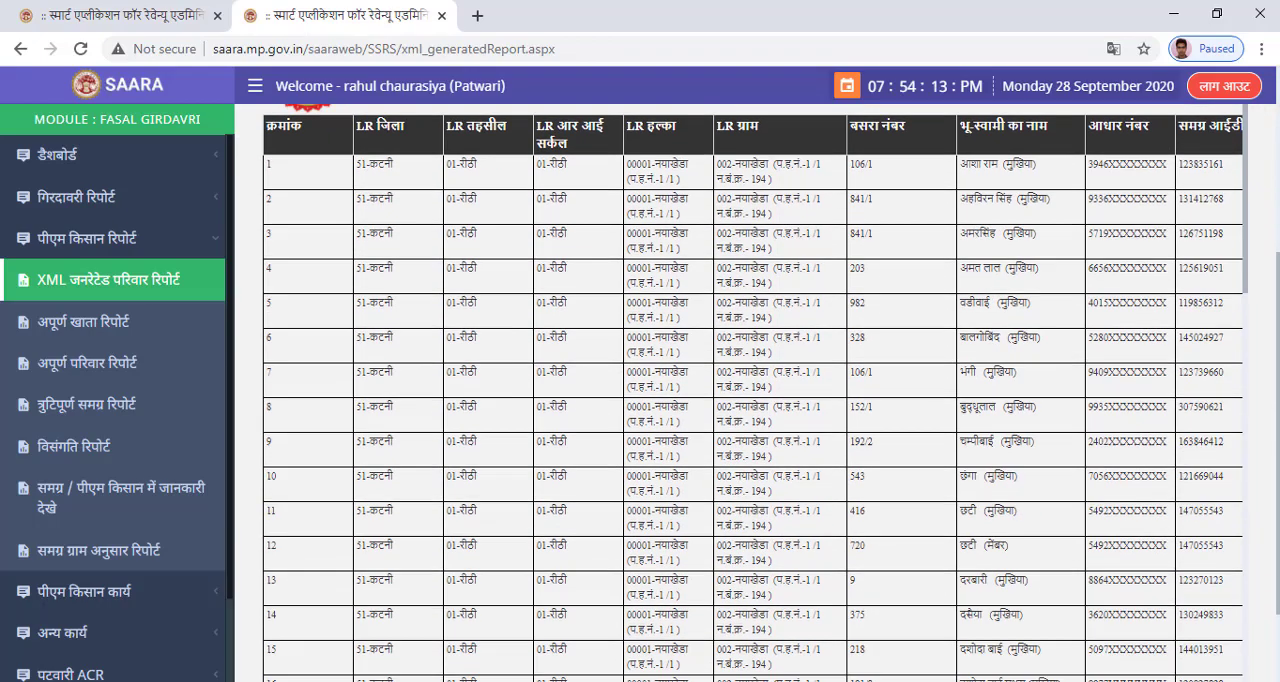
{"action": "left_click_drag", "start_coordinate": [1043, 628], "coordinate": [1278, 438]}
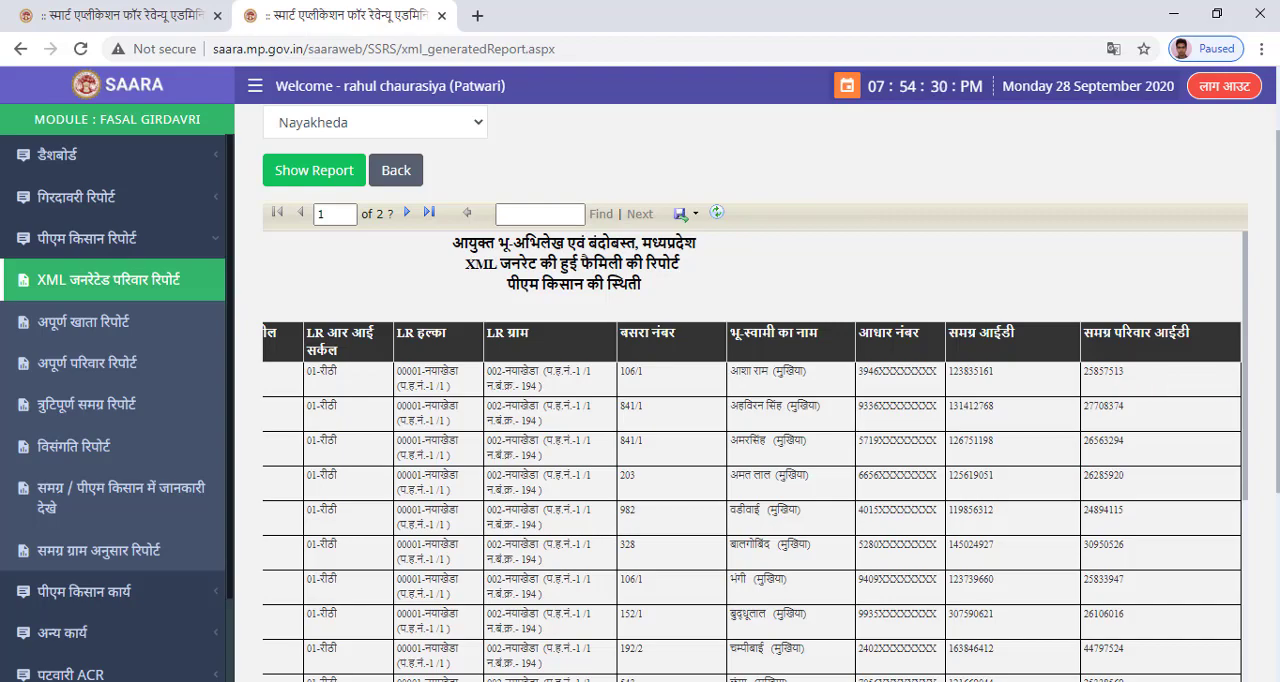
{"action": "left_click_drag", "start_coordinate": [1277, 387], "coordinate": [1276, 580]}
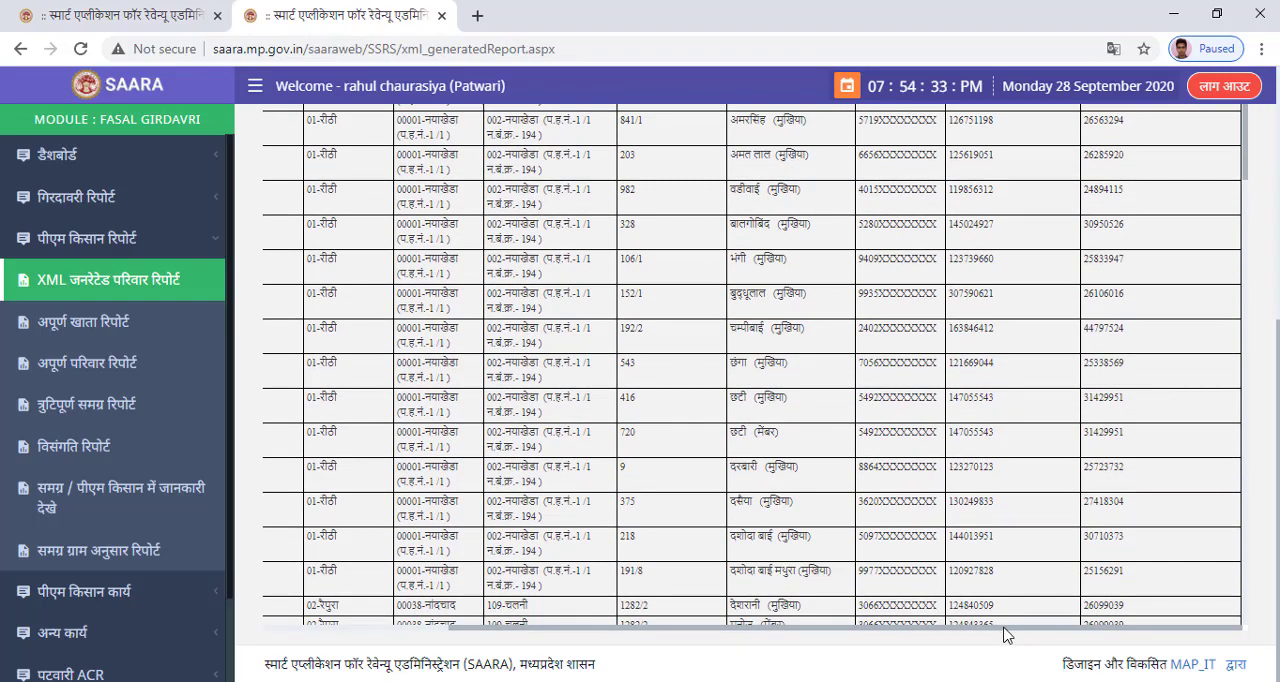
{"action": "left_click_drag", "start_coordinate": [1006, 635], "coordinate": [594, 635]}
{"action": "scroll", "coordinate": [400, 480], "scroll_direction": "up", "scroll_amount": 5}
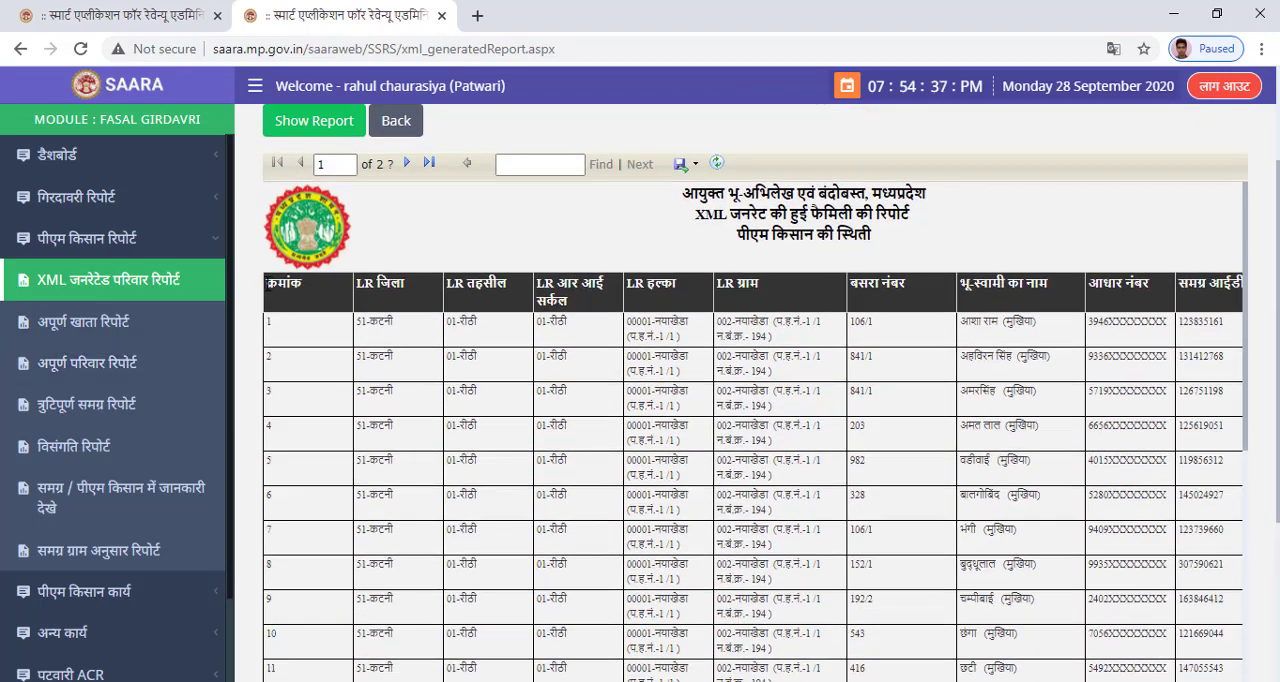
{"action": "left_click_drag", "start_coordinate": [345, 290], "coordinate": [1190, 300]}
{"action": "key", "text": "ctrl+c"}
{"action": "key", "text": "alt+Tab"}
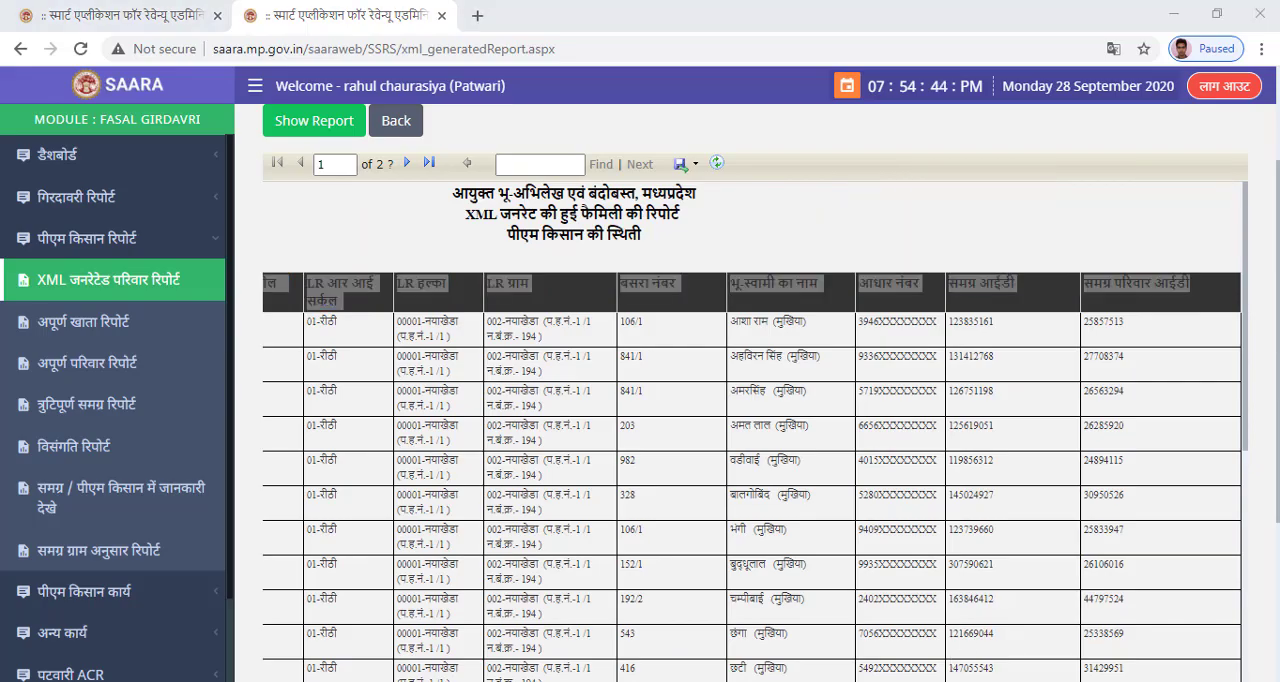
{"action": "key", "text": "ctrl+v"}
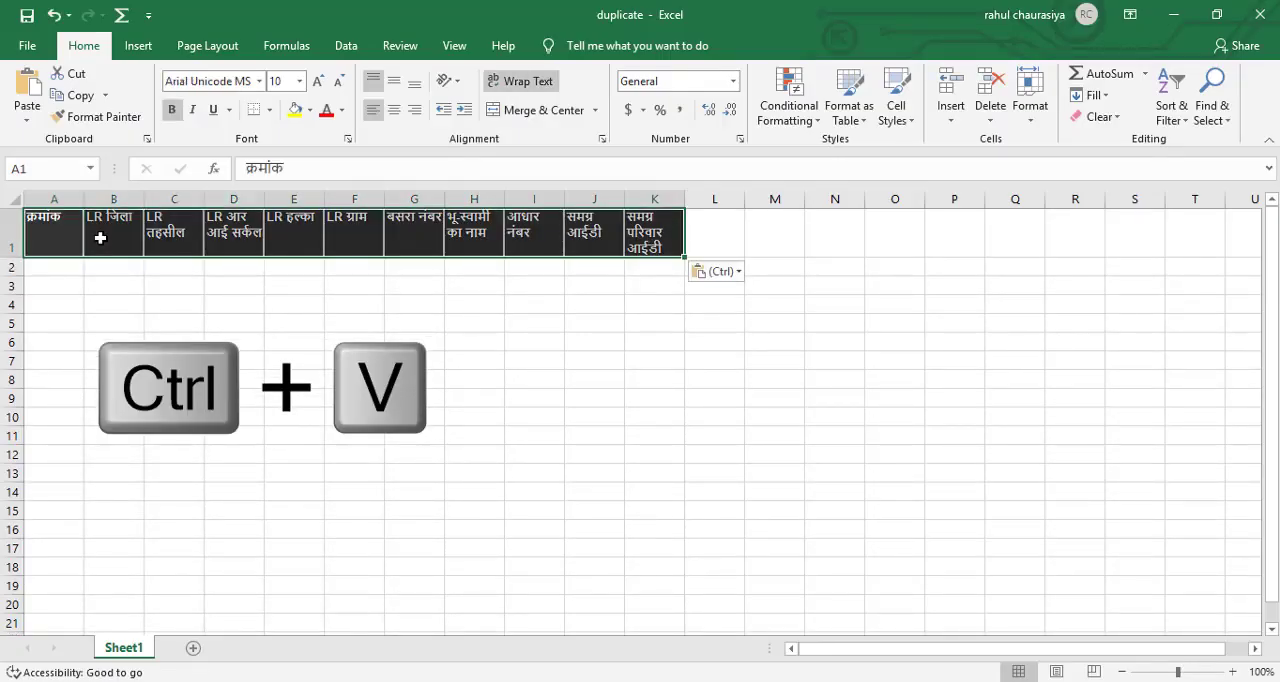
{"action": "left_click", "coordinate": [1233, 672]}
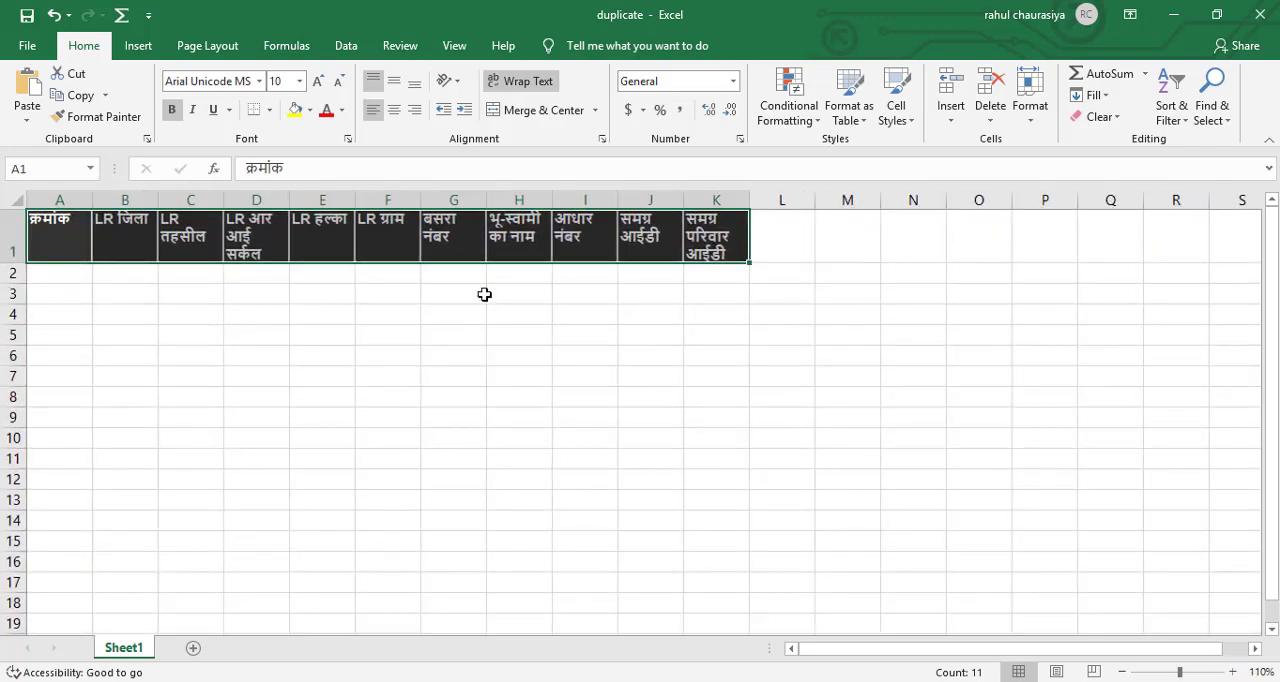
Copy all records on the report's first page in the browser and paste them into the Excel sheet from cell A2.
{"action": "left_click", "coordinate": [75, 279]}
{"action": "key", "text": "alt+Tab"}
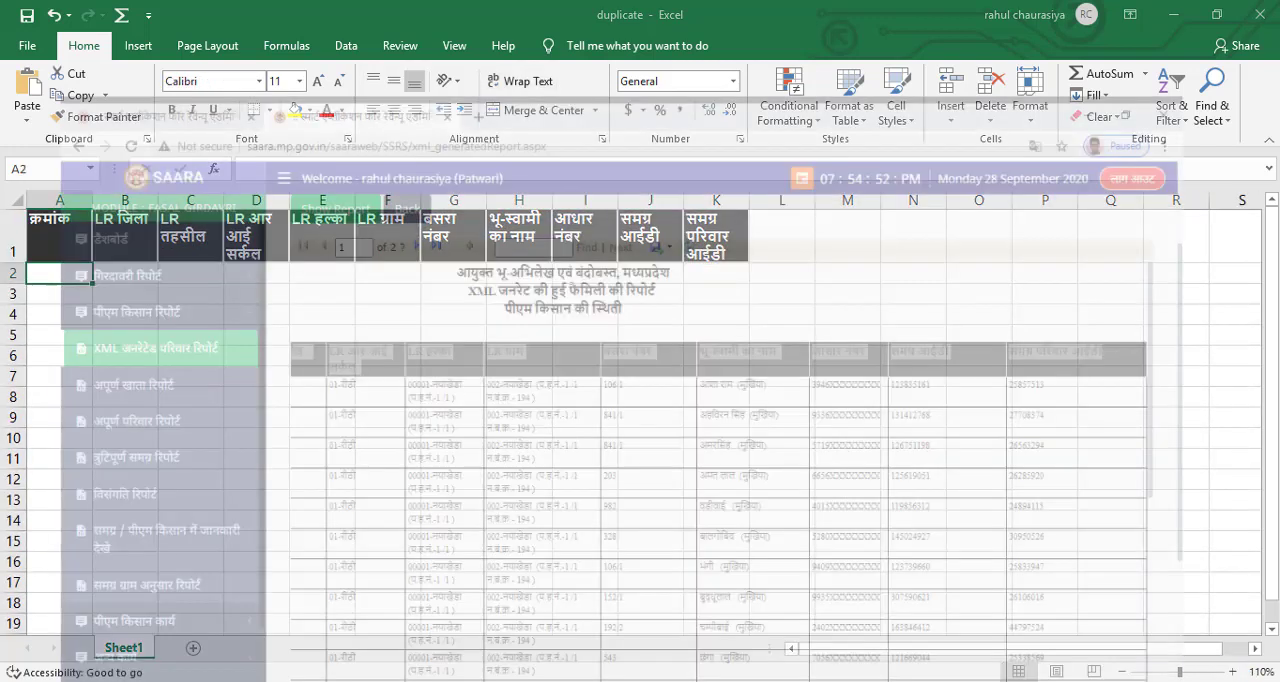
{"action": "scroll", "coordinate": [1266, 670], "scroll_direction": "down", "scroll_amount": 3}
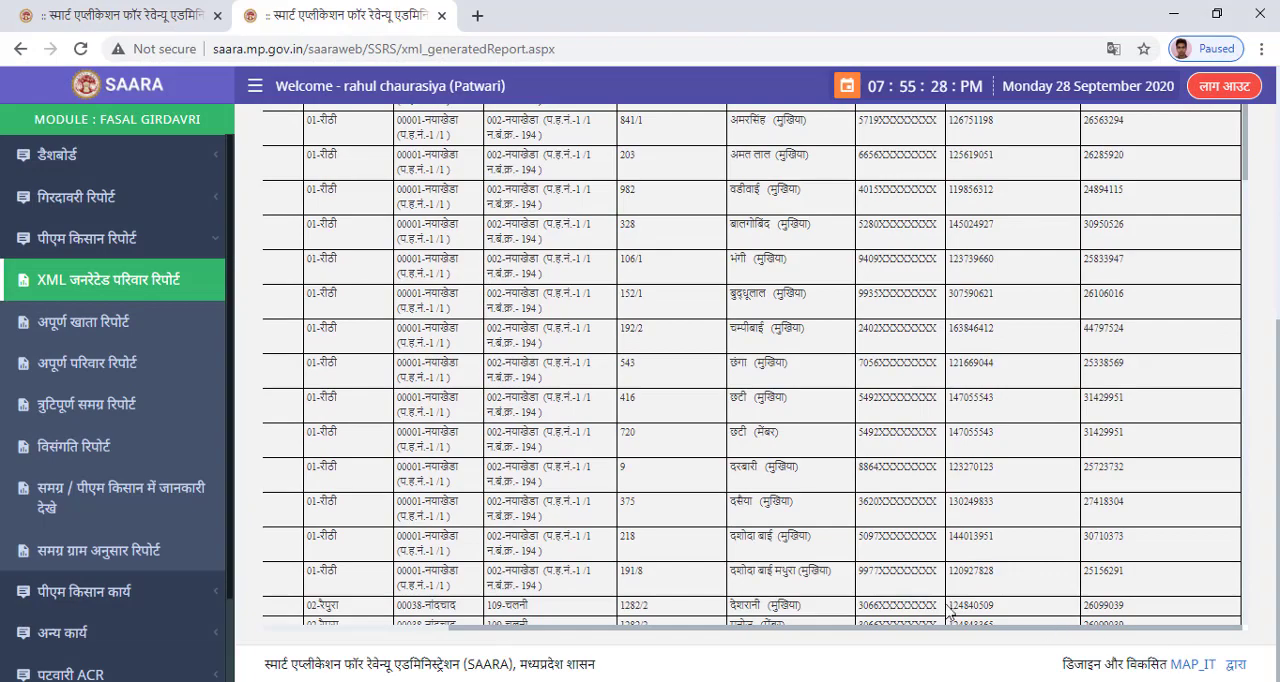
{"action": "left_click_drag", "start_coordinate": [948, 634], "coordinate": [514, 634]}
{"action": "scroll", "coordinate": [450, 434], "scroll_direction": "up", "scroll_amount": 3}
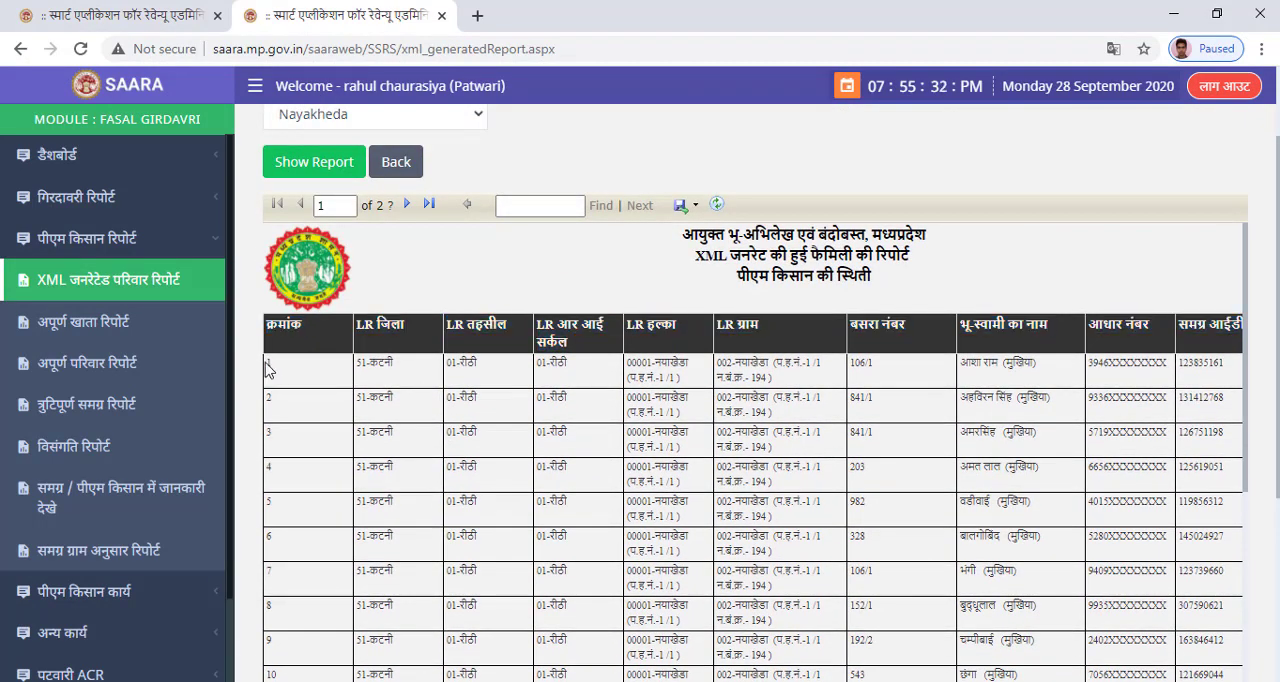
{"action": "left_click_drag", "start_coordinate": [268, 370], "coordinate": [1202, 585]}
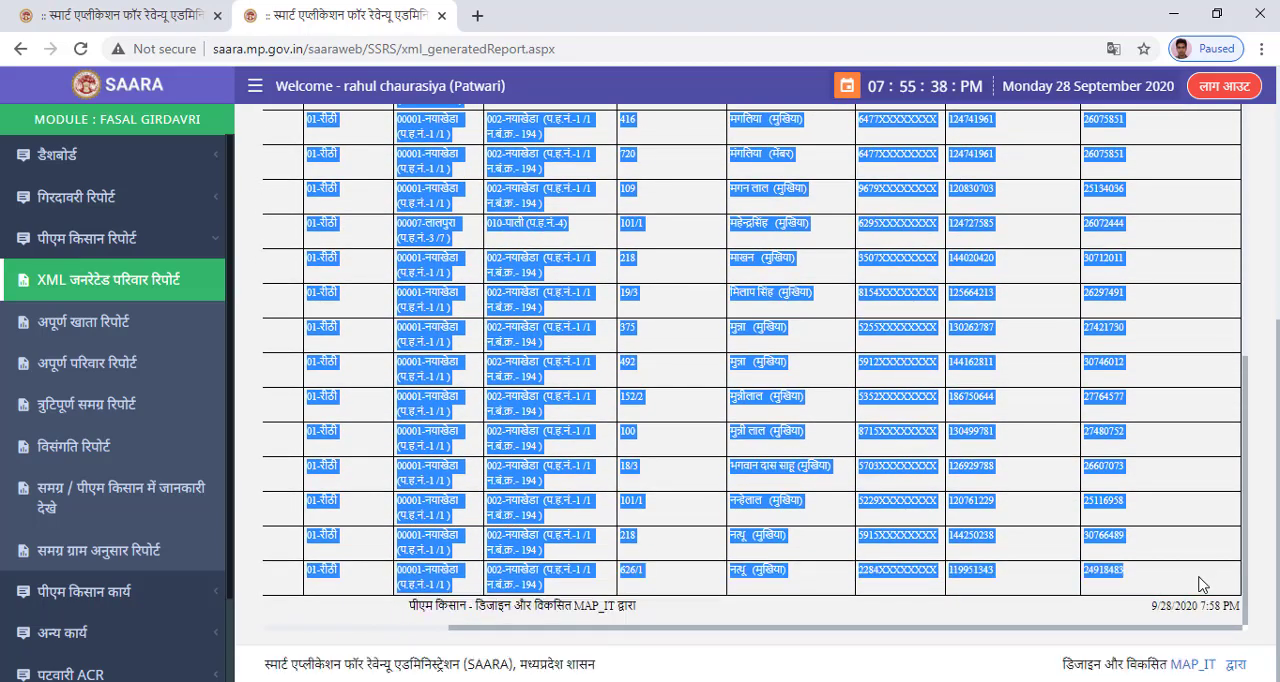
{"action": "key", "text": "ctrl+c"}
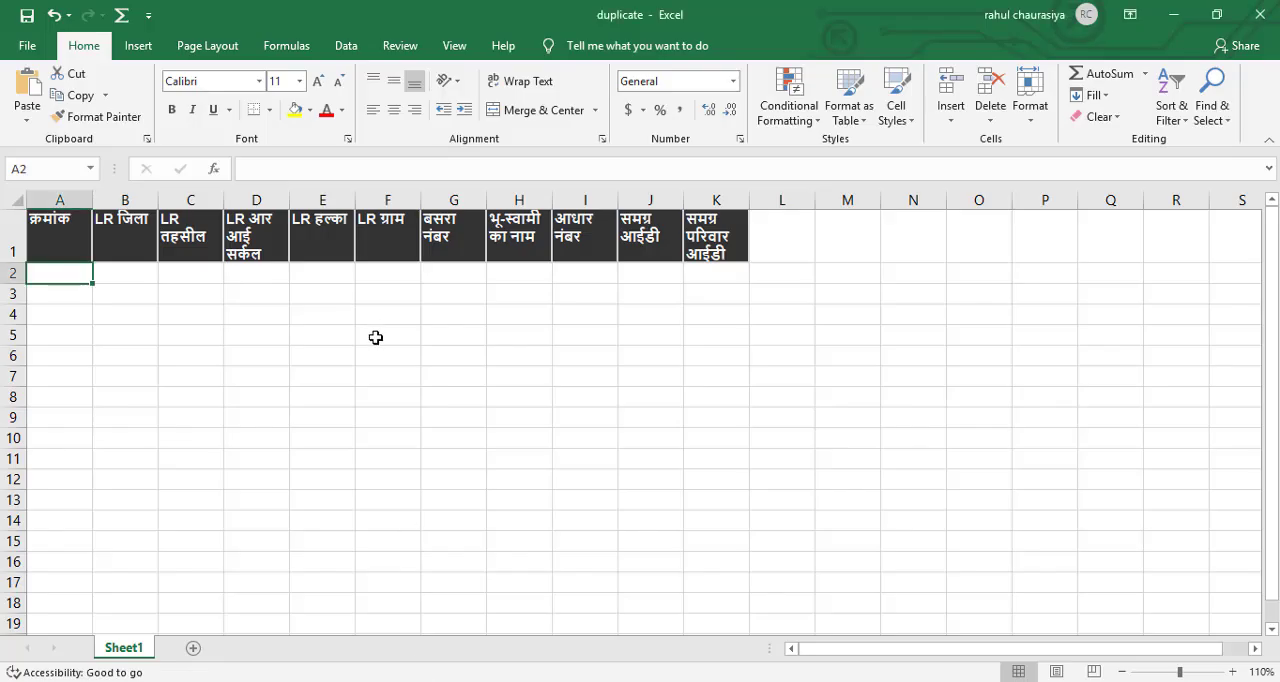
{"action": "key", "text": "ctrl+v"}
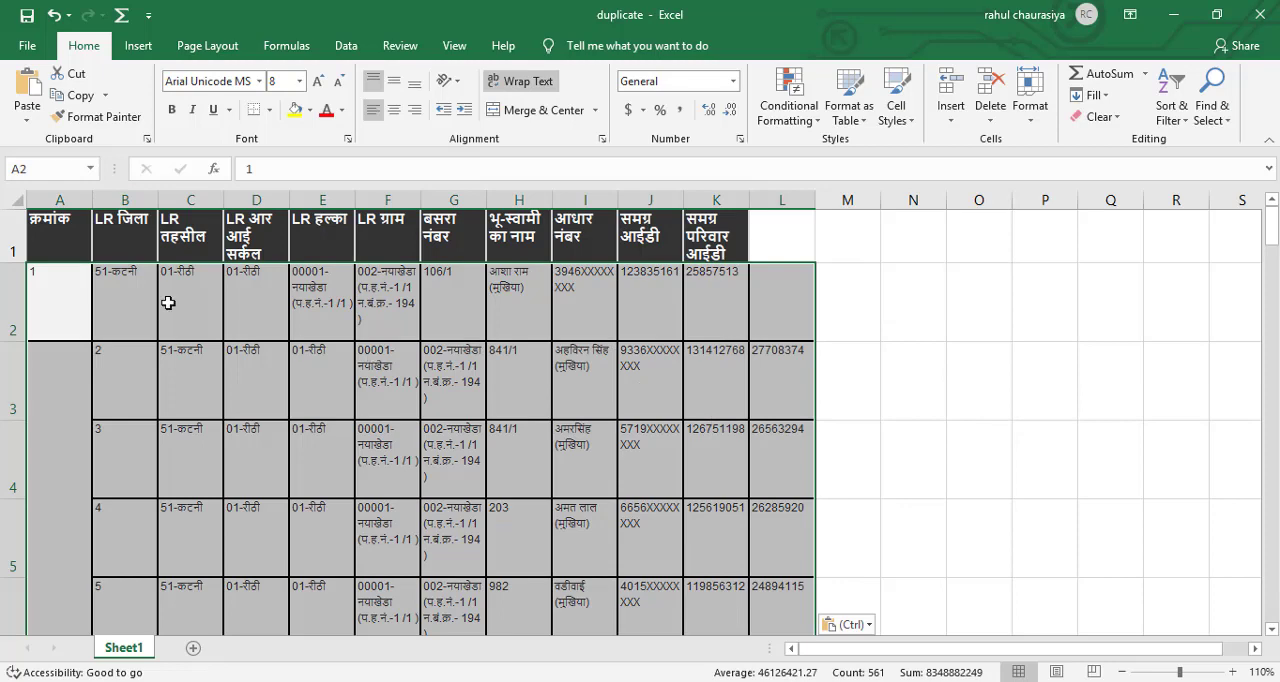
Move the first pasted record from A2:K2 one column over so that it starts at cell B2.
{"action": "left_click_drag", "start_coordinate": [71, 299], "coordinate": [728, 305]}
{"action": "key", "text": "ctrl+x"}
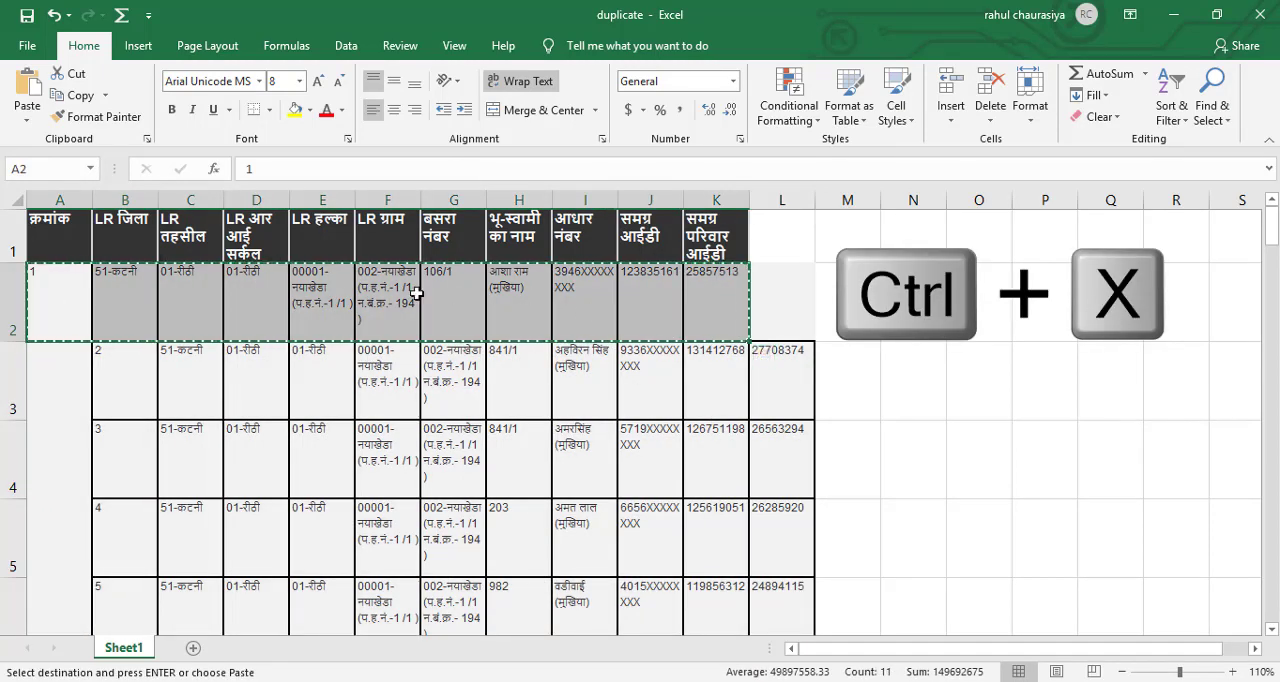
{"action": "left_click", "coordinate": [132, 298]}
{"action": "key", "text": "ctrl+v"}
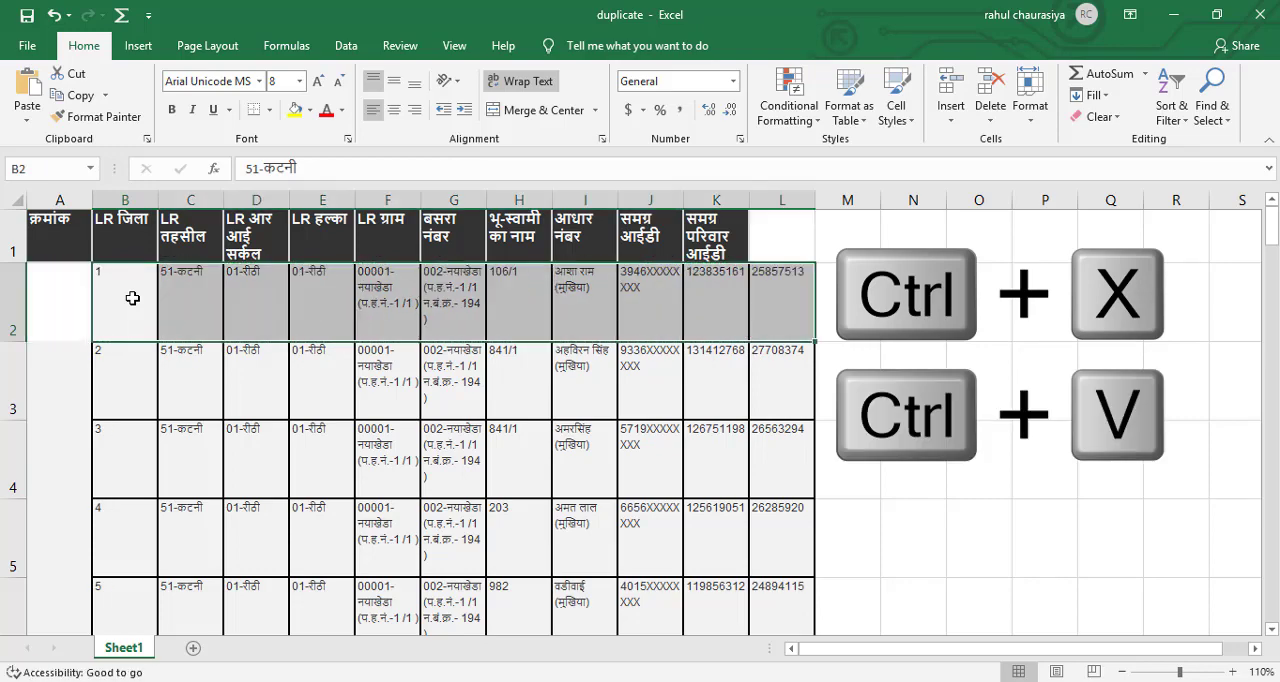
{"action": "left_click", "coordinate": [915, 343]}
Open the report's second page in the browser, copy all its records and paste them into the Excel sheet from cell A53.
{"action": "scroll", "coordinate": [925, 350], "scroll_direction": "down", "scroll_amount": 17}
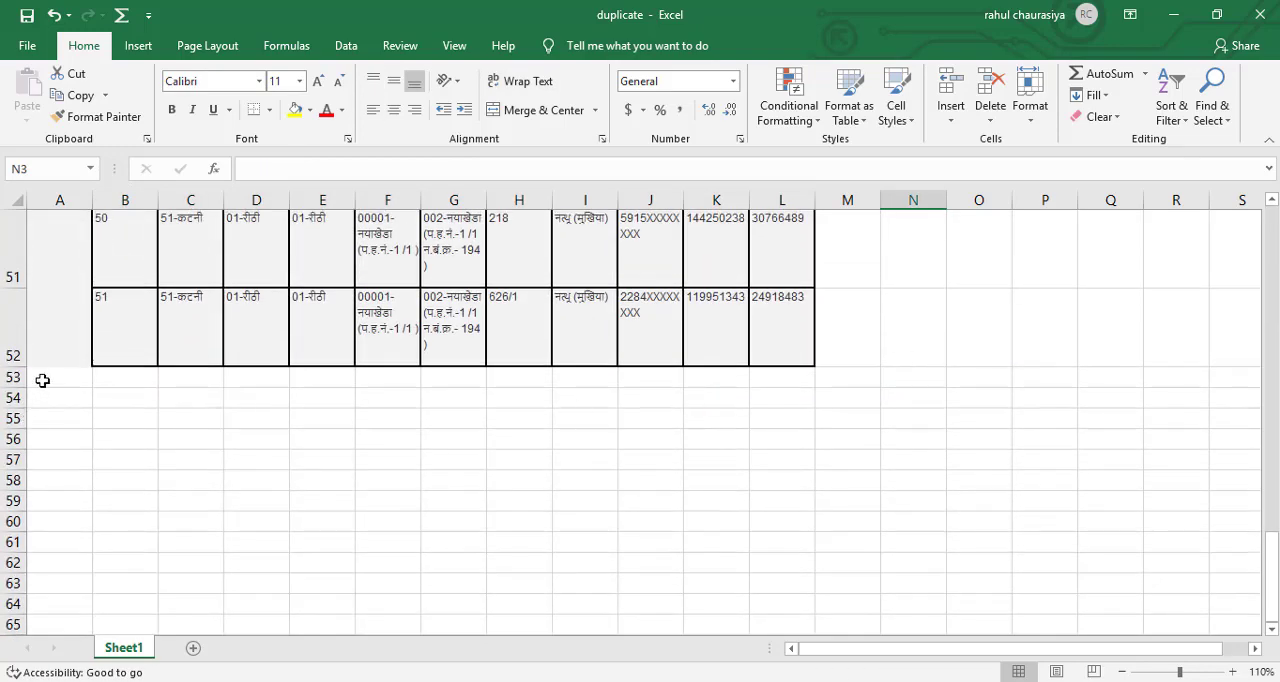
{"action": "left_click", "coordinate": [42, 380]}
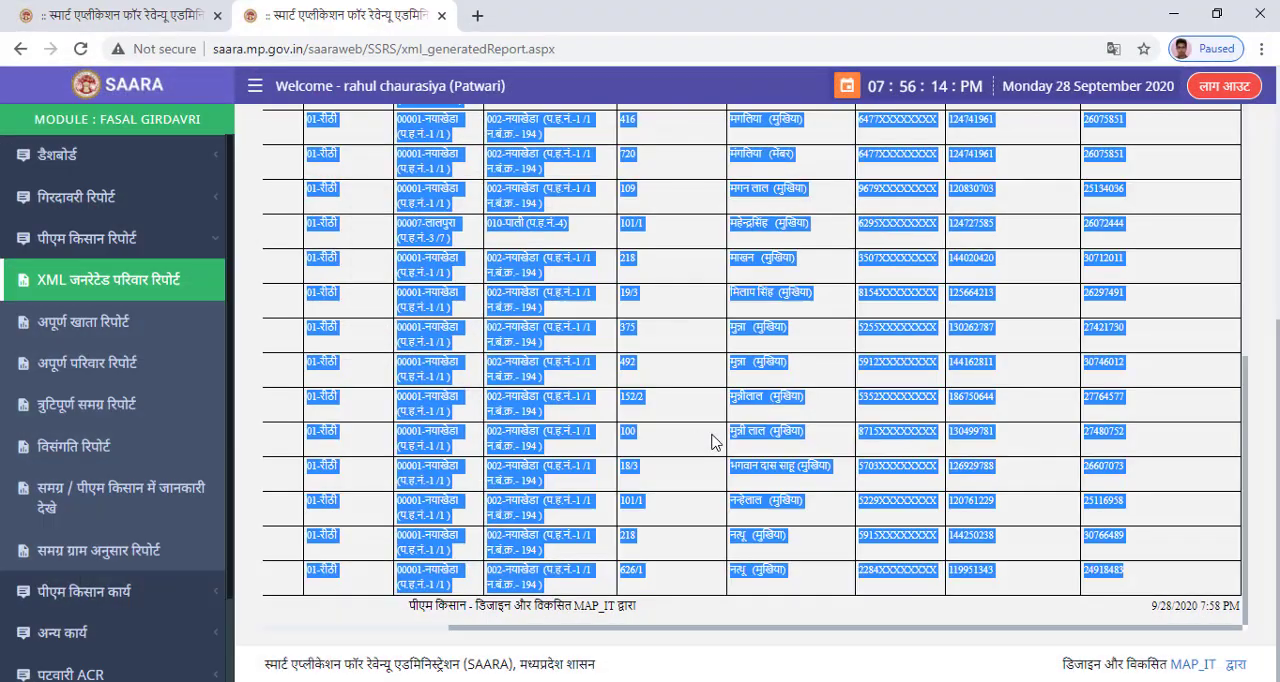
{"action": "scroll", "coordinate": [712, 442], "scroll_direction": "down", "scroll_amount": 1}
{"action": "scroll", "coordinate": [712, 442], "scroll_direction": "up", "scroll_amount": 4}
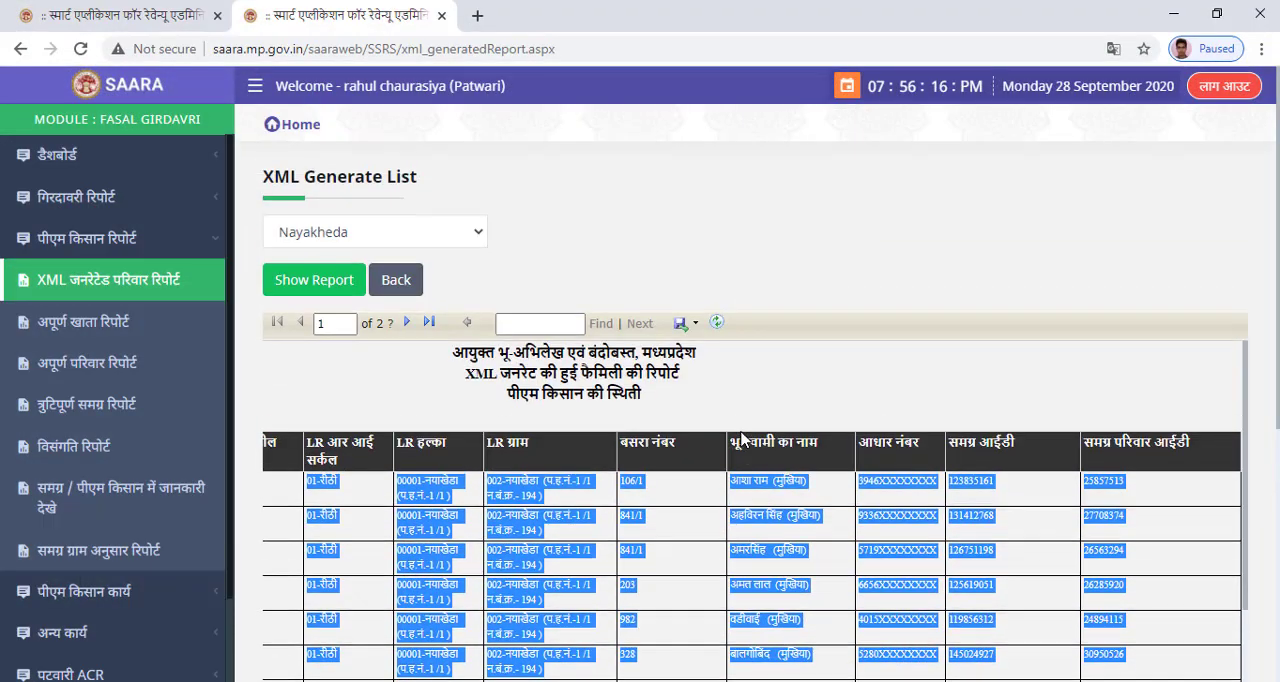
{"action": "left_click", "coordinate": [407, 323]}
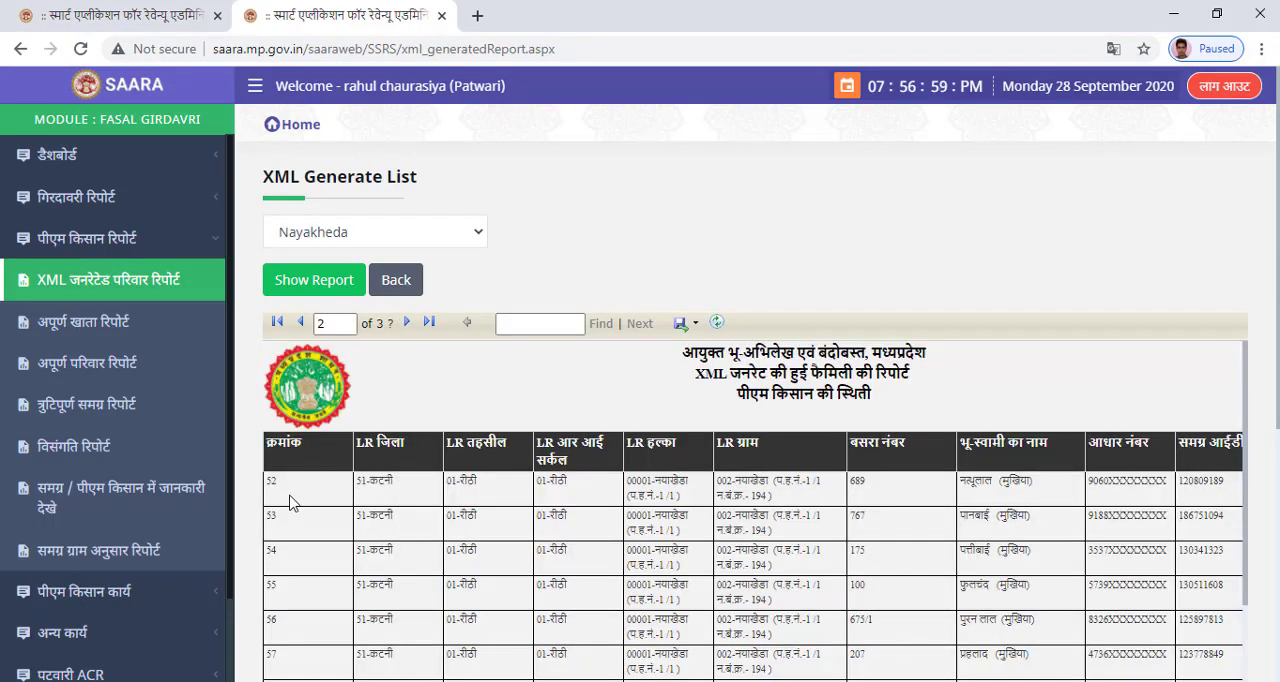
{"action": "left_click_drag", "start_coordinate": [270, 483], "coordinate": [1265, 585]}
{"action": "key", "text": "ctrl+c"}
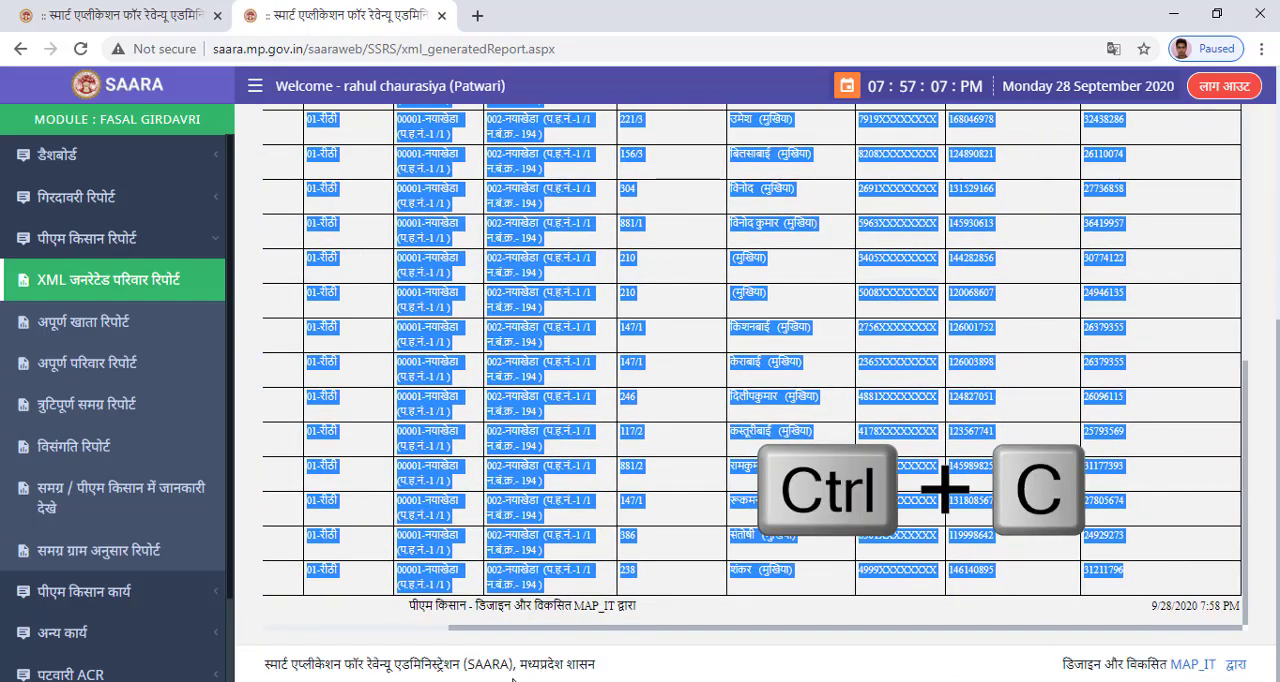
{"action": "left_click", "coordinate": [507, 681]}
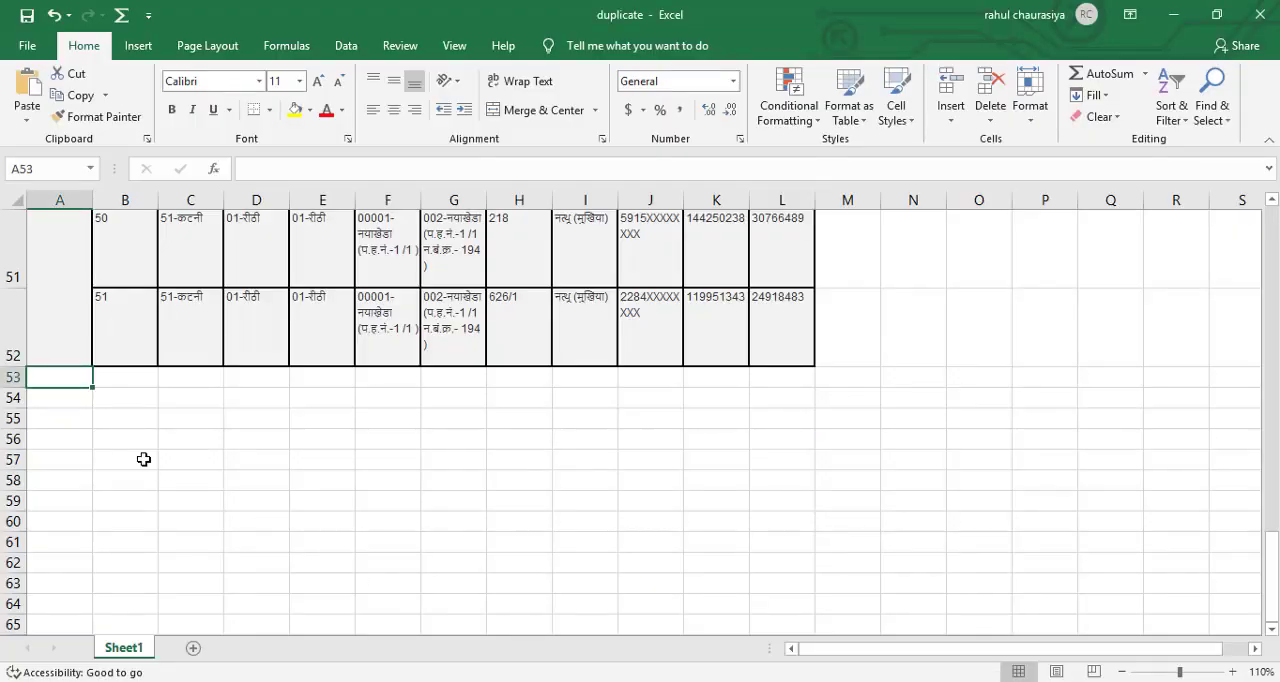
{"action": "key", "text": "ctrl+v"}
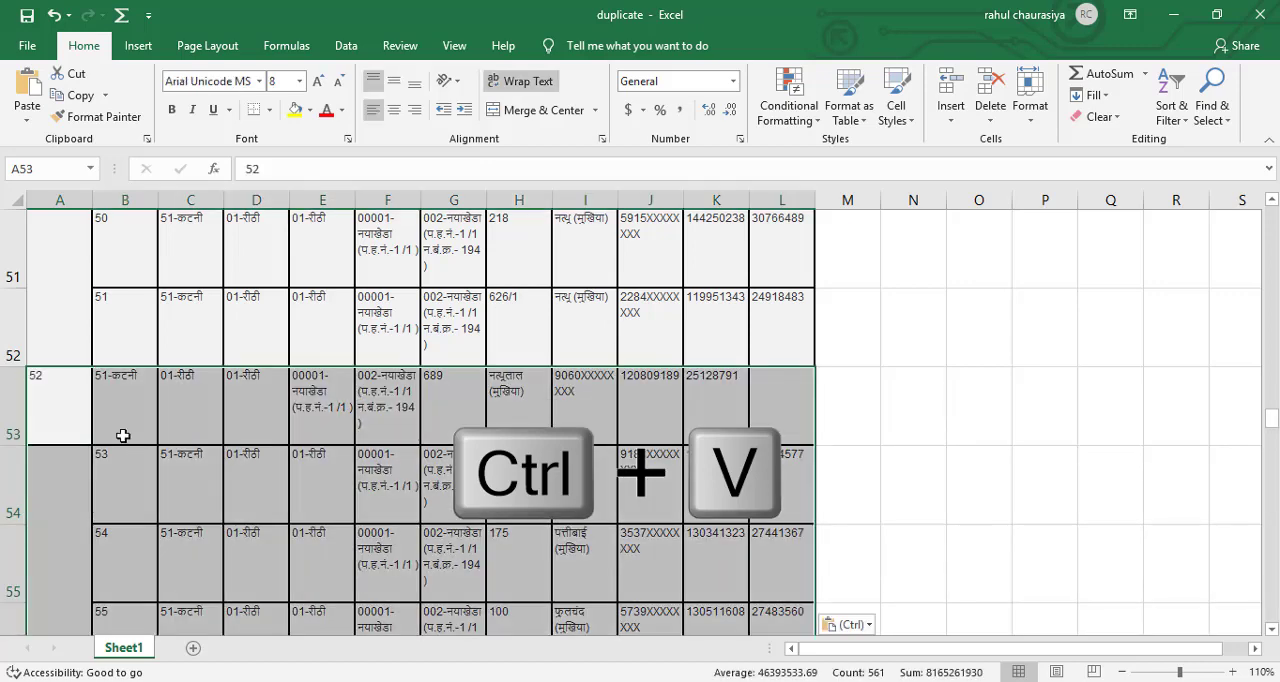
Move record 52 from A53:K53 one column over so that it starts at cell B53.
{"action": "left_click_drag", "start_coordinate": [77, 402], "coordinate": [723, 428]}
{"action": "key", "text": "ctrl+x"}
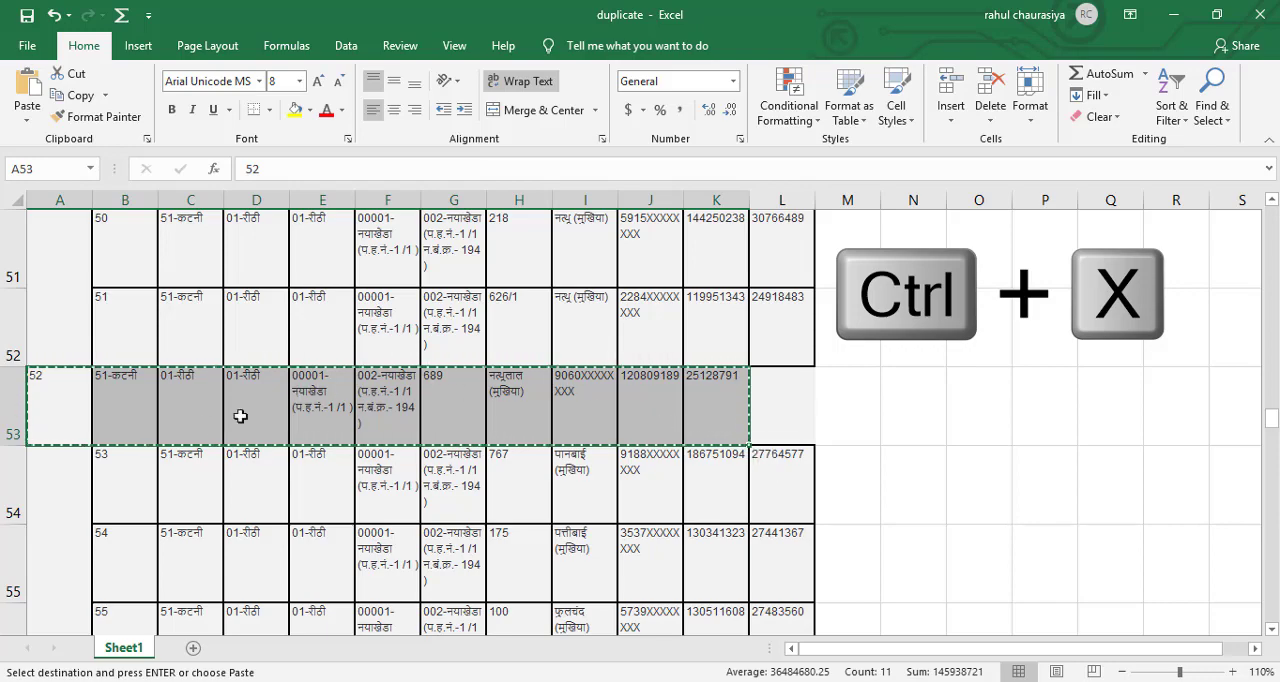
{"action": "left_click", "coordinate": [121, 420]}
{"action": "key", "text": "ctrl+v"}
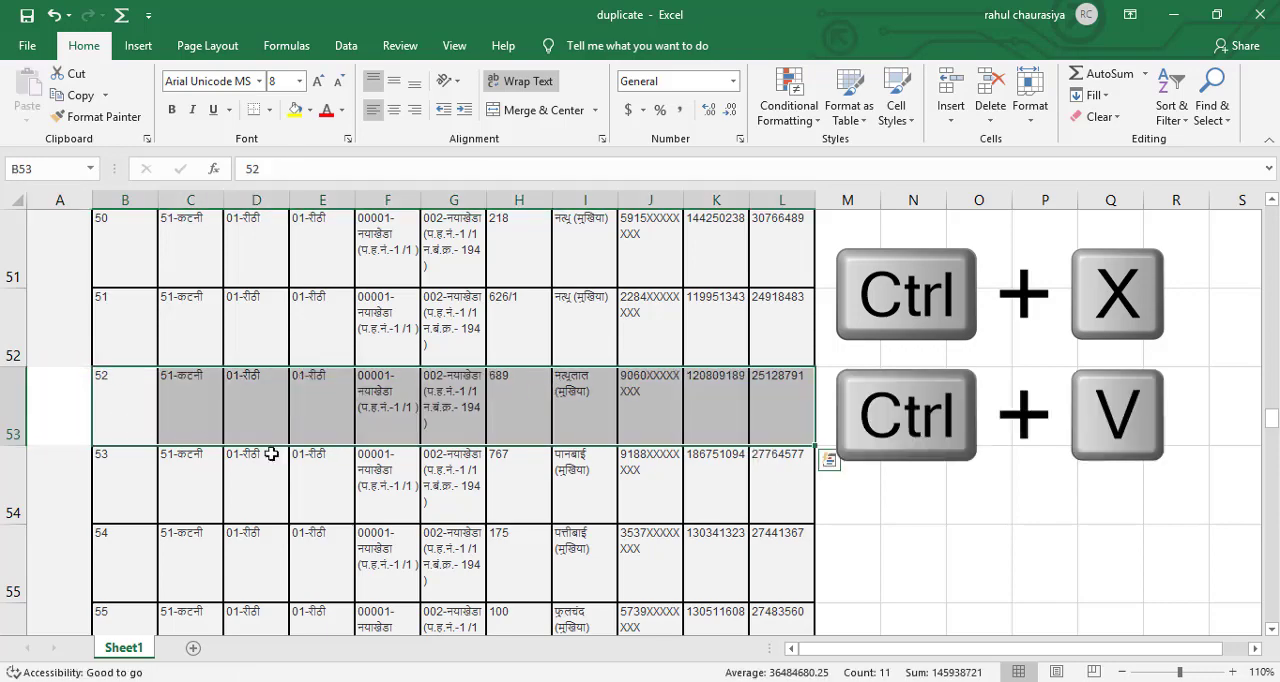
{"action": "left_click", "coordinate": [853, 515]}
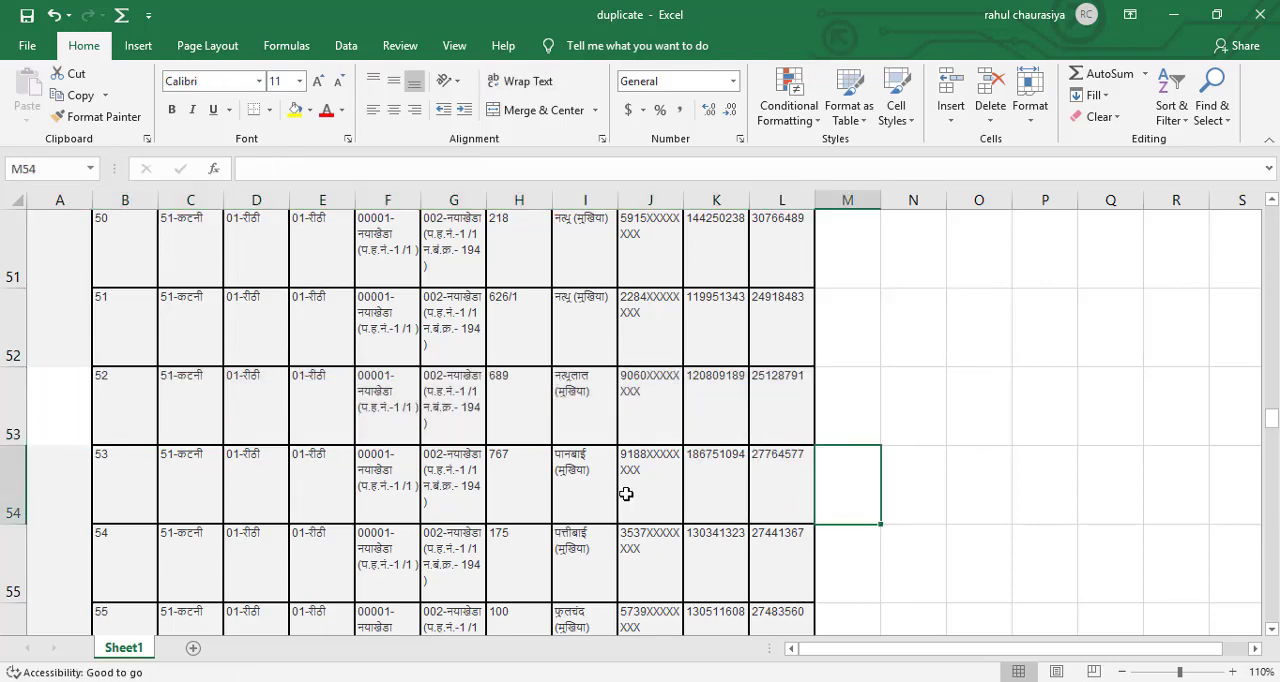
Paste the records of the report's third page below the existing rows, starting at cell A104.
{"action": "scroll", "coordinate": [622, 493], "scroll_direction": "down", "scroll_amount": 20}
{"action": "scroll", "coordinate": [620, 493], "scroll_direction": "up", "scroll_amount": 5}
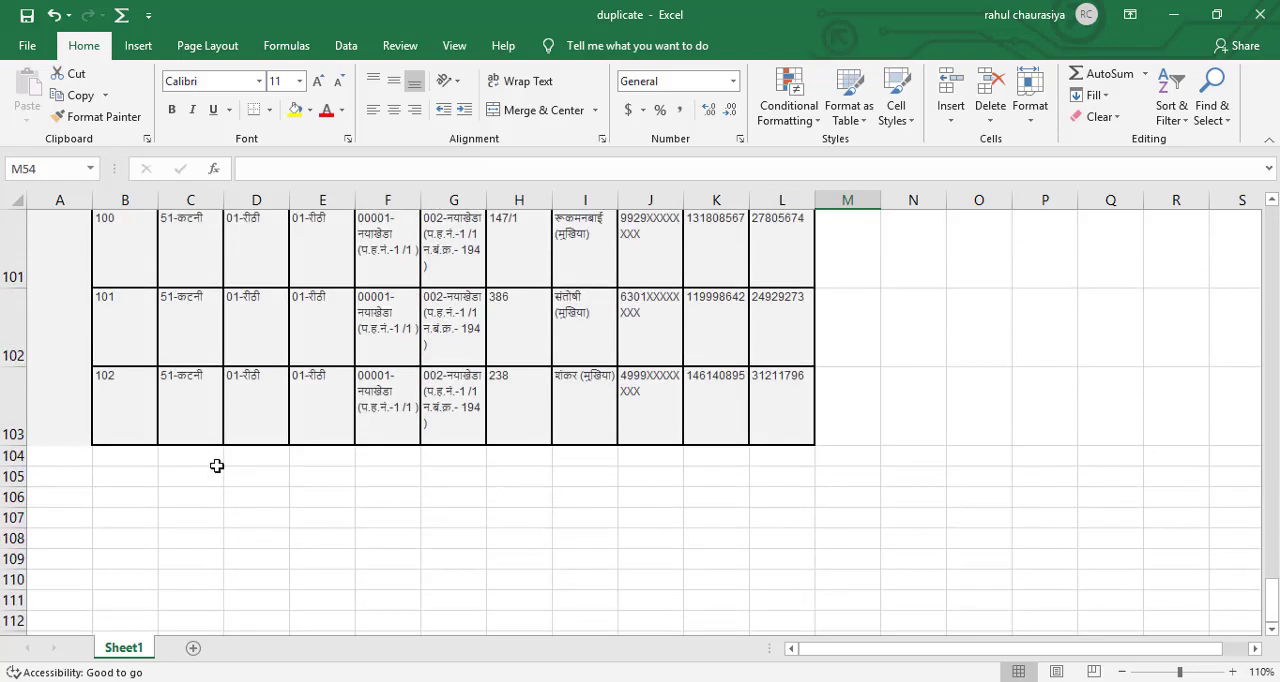
{"action": "left_click", "coordinate": [61, 465]}
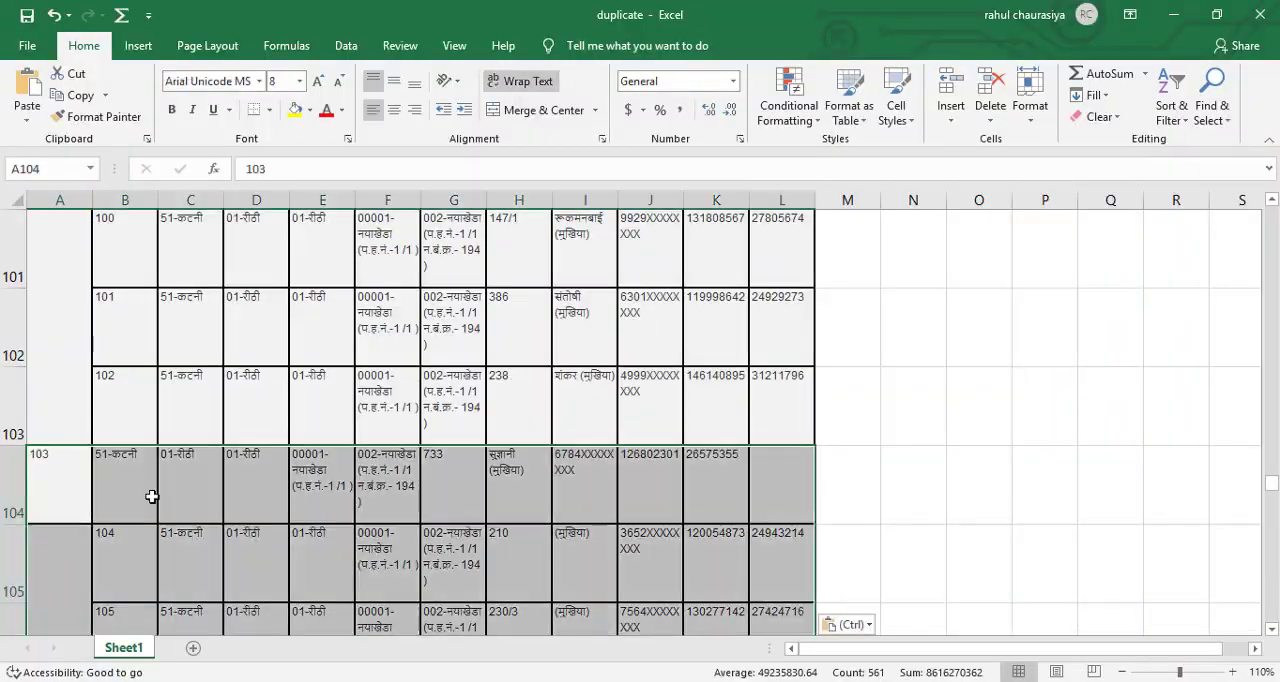
Move record 103 in row 104 one column over so that it starts at cell B104.
{"action": "key", "text": "ctrl+c"}
{"action": "left_click", "coordinate": [124, 485]}
{"action": "key", "text": "ctrl+v"}
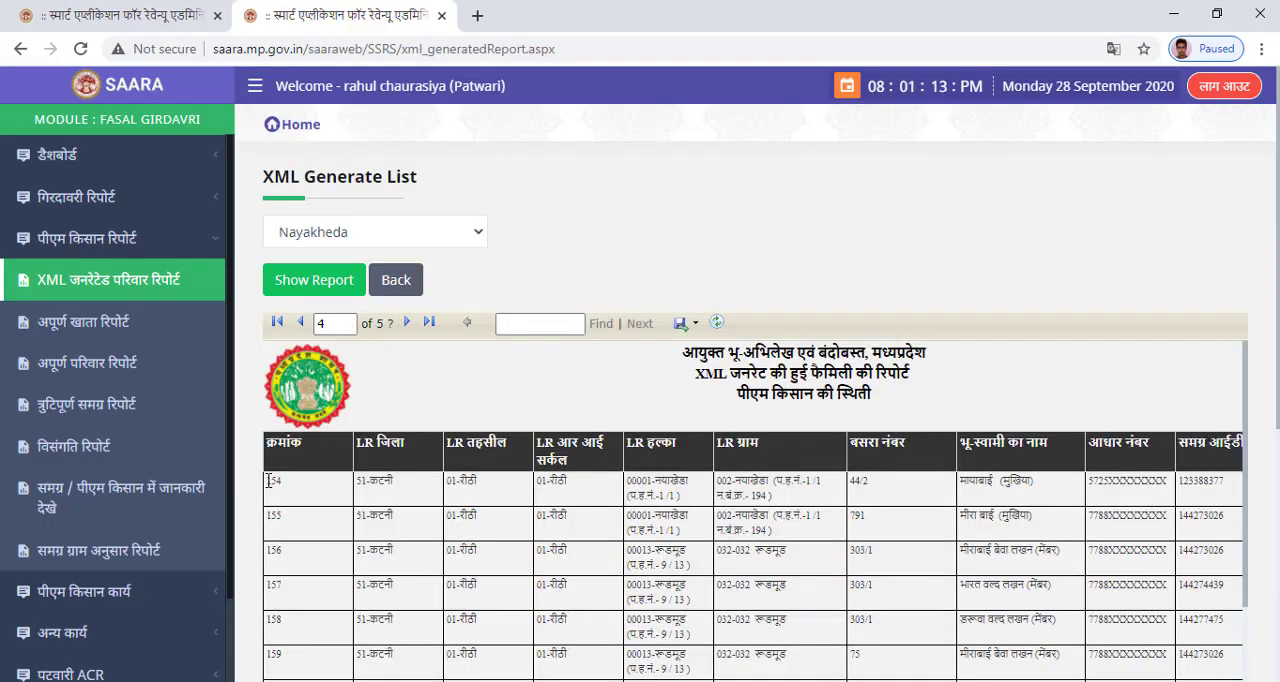
Copy the report page with records up to 204 into the Excel sheet from row 155, aligning record 154 to start at cell B155.
{"action": "key", "text": "ctrl+a"}
{"action": "scroll", "coordinate": [750, 400], "scroll_direction": "down", "scroll_amount": 10}
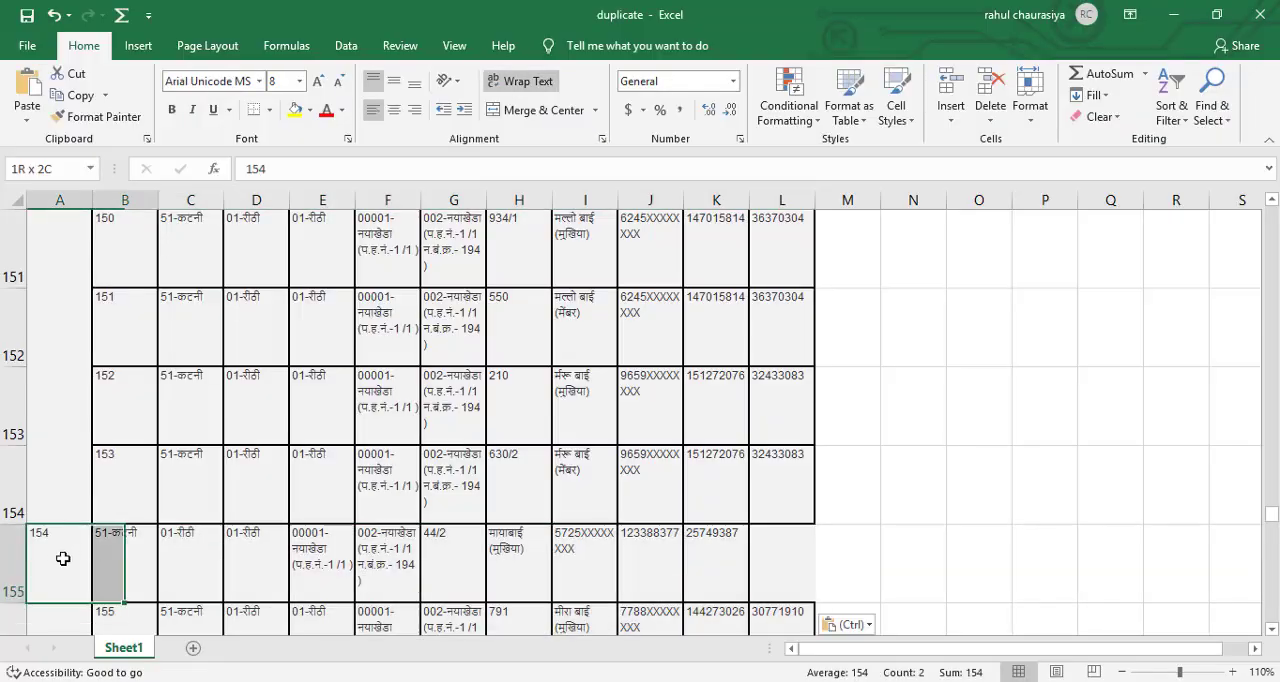
{"action": "key", "text": "ctrl+c"}
{"action": "left_click", "coordinate": [134, 577]}
{"action": "key", "text": "ctrl+v"}
{"action": "left_click", "coordinate": [843, 560]}
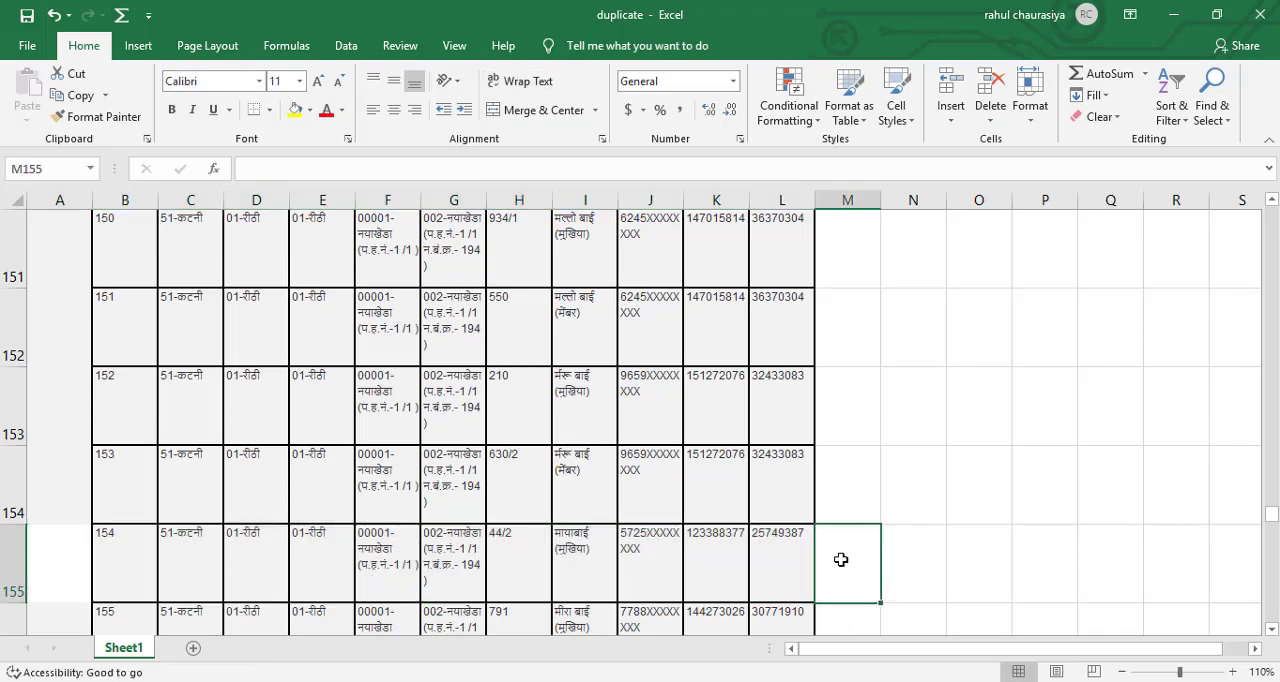
Copy the records of the report's fifth page, starting with record 205, into the Excel sheet from cell A206.
{"action": "scroll", "coordinate": [500, 450], "scroll_direction": "down", "scroll_amount": 15}
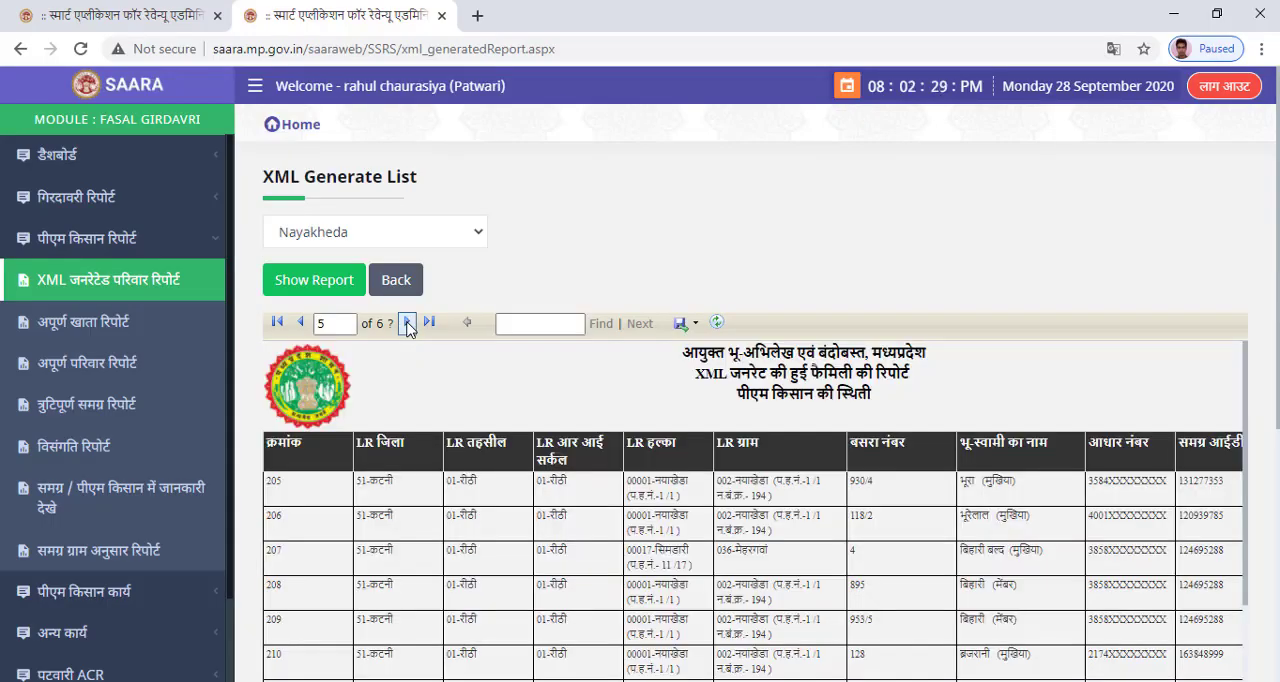
{"action": "key", "text": "ctrl+a"}
{"action": "scroll", "coordinate": [268, 485], "scroll_direction": "down", "scroll_amount": 10}
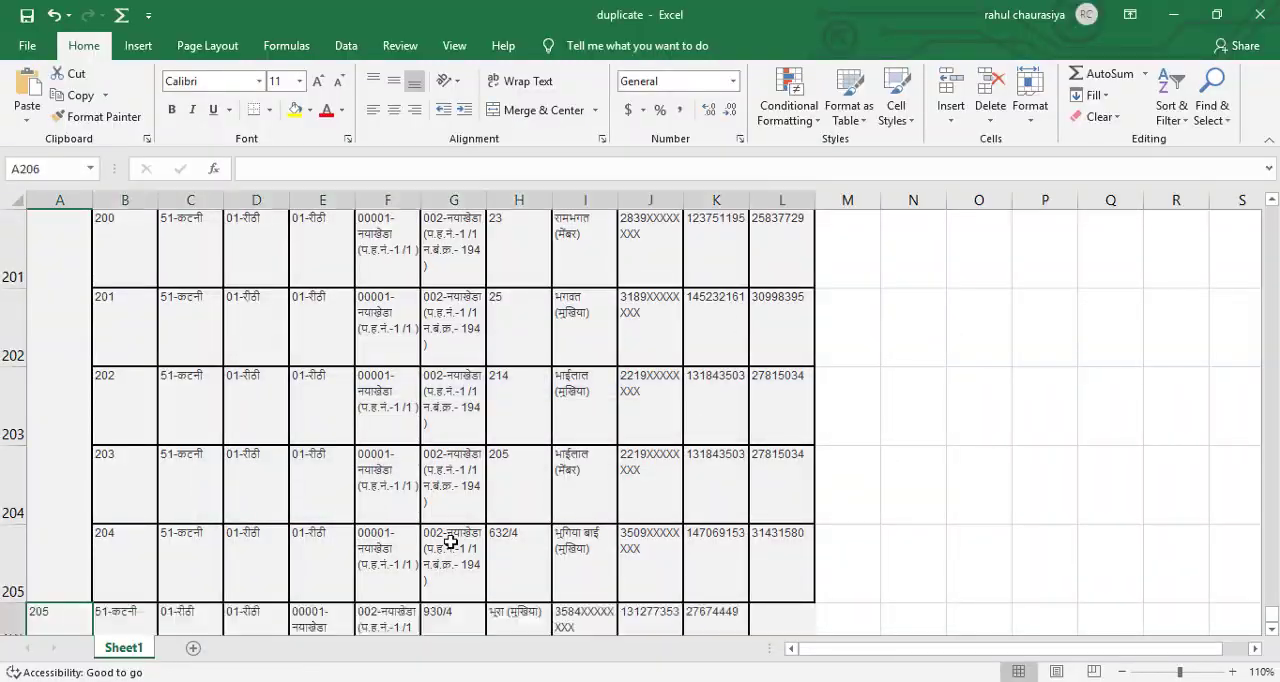
Move record 205 in row 206 one column over so that it starts at cell B206.
{"action": "scroll", "coordinate": [640, 400], "scroll_direction": "down", "scroll_amount": 2}
{"action": "left_click_drag", "start_coordinate": [59, 248], "coordinate": [165, 253]}
{"action": "key", "text": "ctrl+shift+Right"}
{"action": "key", "text": "ctrl+c"}
{"action": "left_click", "coordinate": [129, 254]}
{"action": "key", "text": "ctrl+v"}
{"action": "left_click", "coordinate": [857, 266]}
{"action": "scroll", "coordinate": [857, 286], "scroll_direction": "down", "scroll_amount": 15}
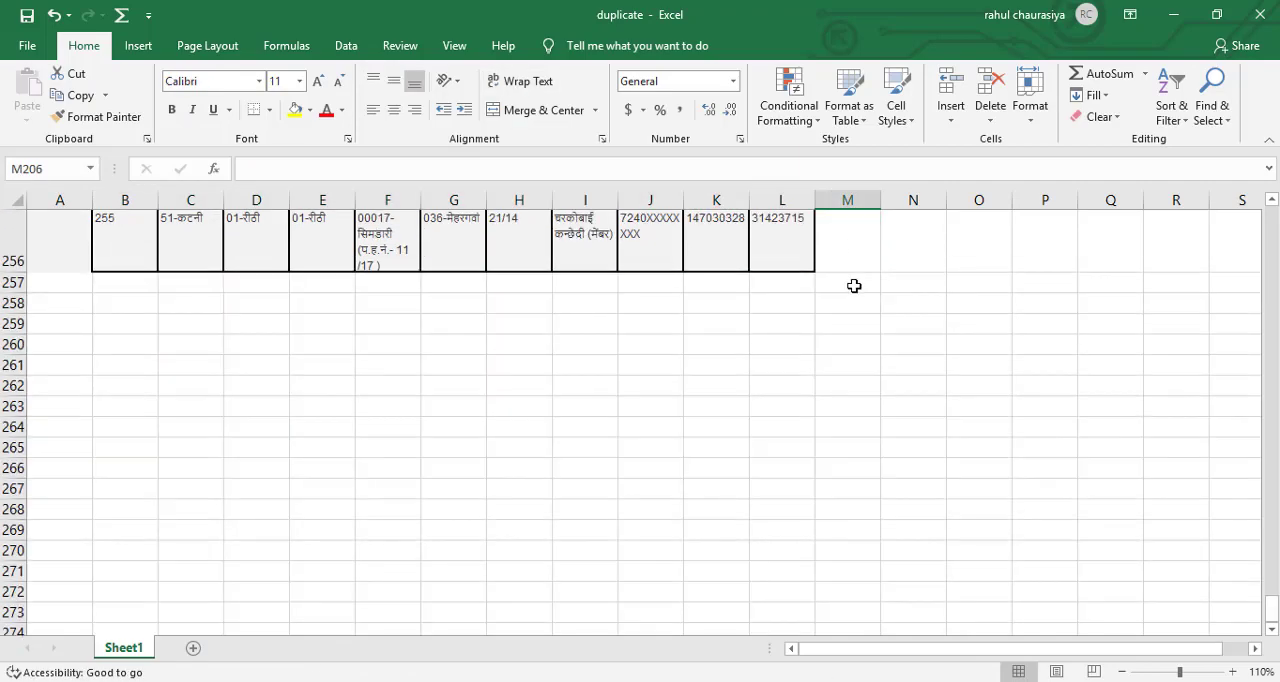
Copy the records of the report's sixth page, starting with record 256, into the Excel sheet from cell A257.
{"action": "left_click", "coordinate": [59, 284]}
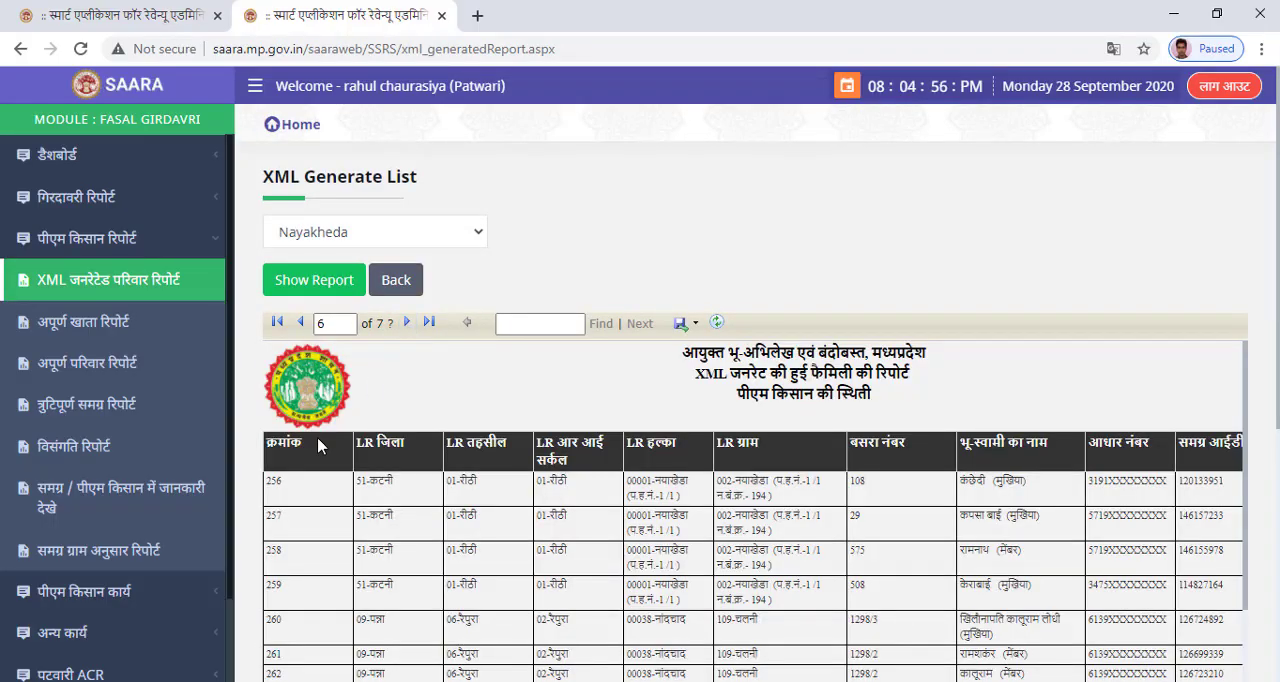
{"action": "scroll", "coordinate": [317, 437], "scroll_direction": "down", "scroll_amount": 3}
{"action": "left_click_drag", "start_coordinate": [266, 238], "coordinate": [1214, 591]}
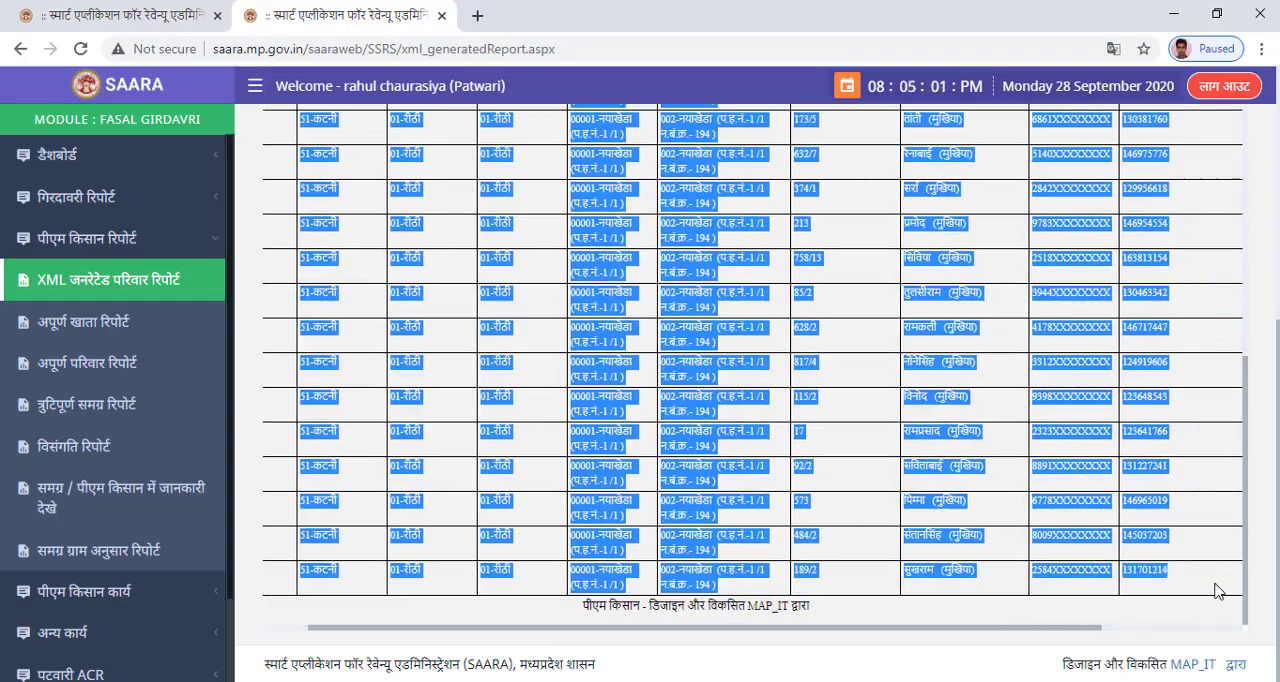
{"action": "key", "text": "ctrl+c"}
{"action": "key", "text": "alt+Tab"}
{"action": "key", "text": "ctrl+v"}
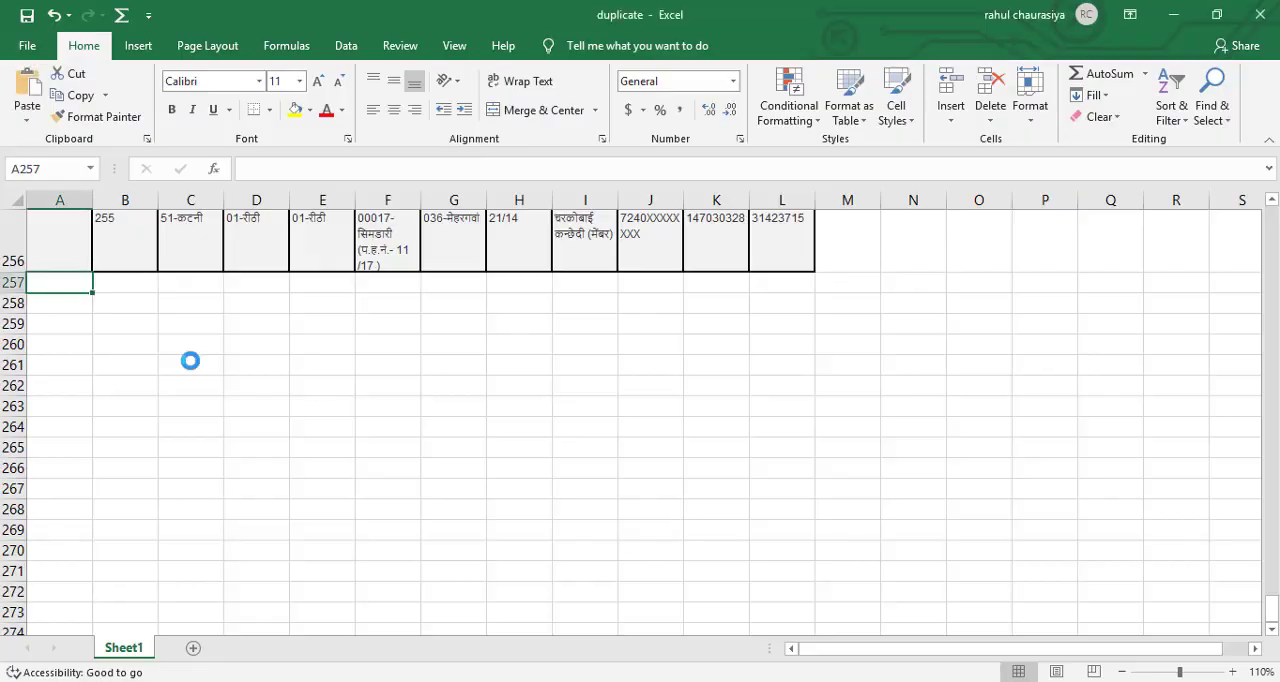
Move record 256 in row 257 one column over so that it starts at cell B257.
{"action": "left_click_drag", "start_coordinate": [59, 311], "coordinate": [690, 315]}
{"action": "key", "text": "ctrl+x"}
{"action": "left_click", "coordinate": [131, 311]}
{"action": "key", "text": "ctrl+v"}
{"action": "left_click", "coordinate": [849, 358]}
{"action": "scroll", "coordinate": [849, 358], "scroll_direction": "down", "scroll_amount": 16}
Copy the records of the report's seventh page, starting with record 307, into the Excel sheet from cell A308.
{"action": "left_click", "coordinate": [60, 376]}
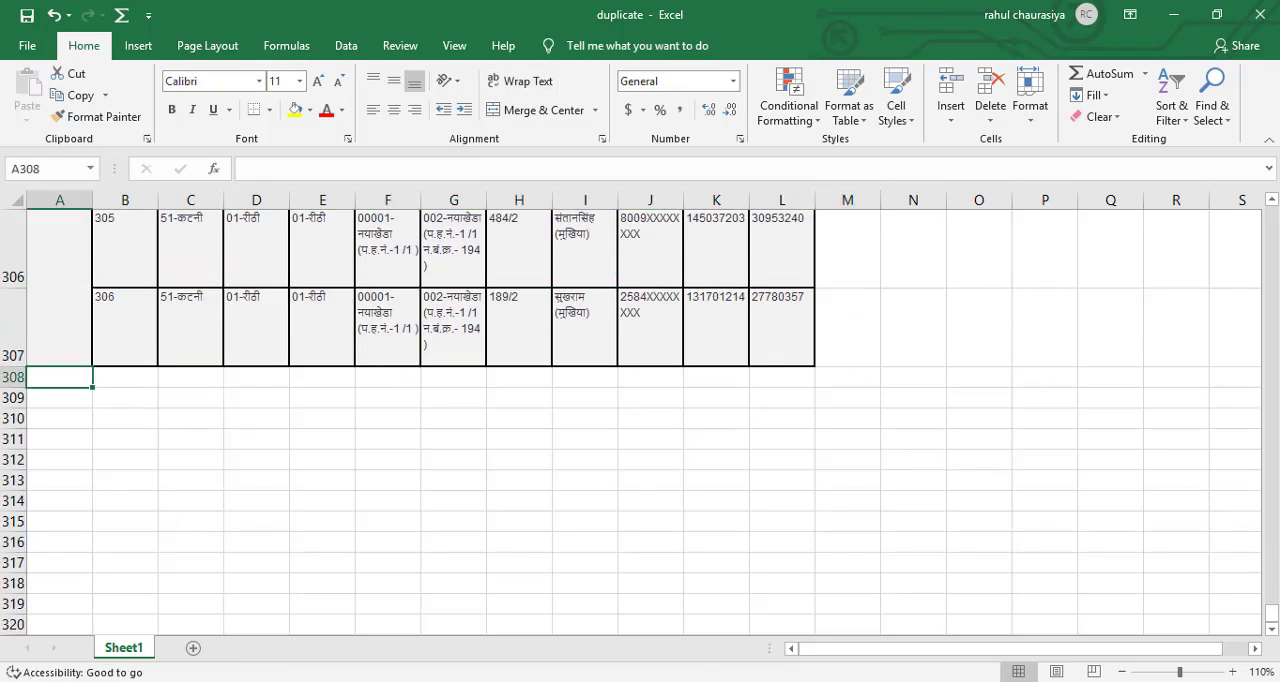
{"action": "key", "text": "alt+Tab"}
{"action": "scroll", "coordinate": [421, 451], "scroll_direction": "up", "scroll_amount": 10}
{"action": "scroll", "coordinate": [408, 334], "scroll_direction": "up", "scroll_amount": 10}
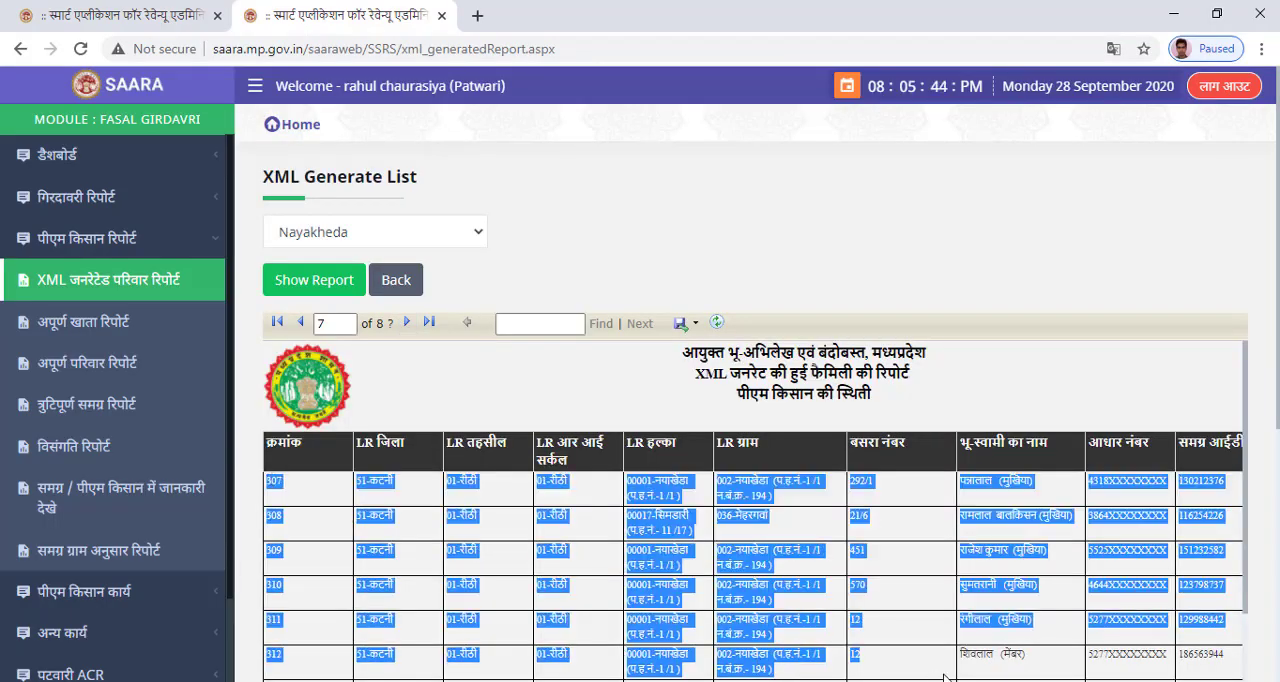
{"action": "left_click_drag", "start_coordinate": [266, 474], "coordinate": [1209, 571]}
{"action": "key", "text": "ctrl+c"}
{"action": "key", "text": "alt+Tab"}
{"action": "key", "text": "ctrl+v"}
Move record 307 in row 308 one column over so that it starts at cell B308.
{"action": "left_click_drag", "start_coordinate": [83, 397], "coordinate": [700, 431]}
{"action": "key", "text": "ctrl+x"}
{"action": "left_click", "coordinate": [141, 398]}
{"action": "key", "text": "ctrl+v"}
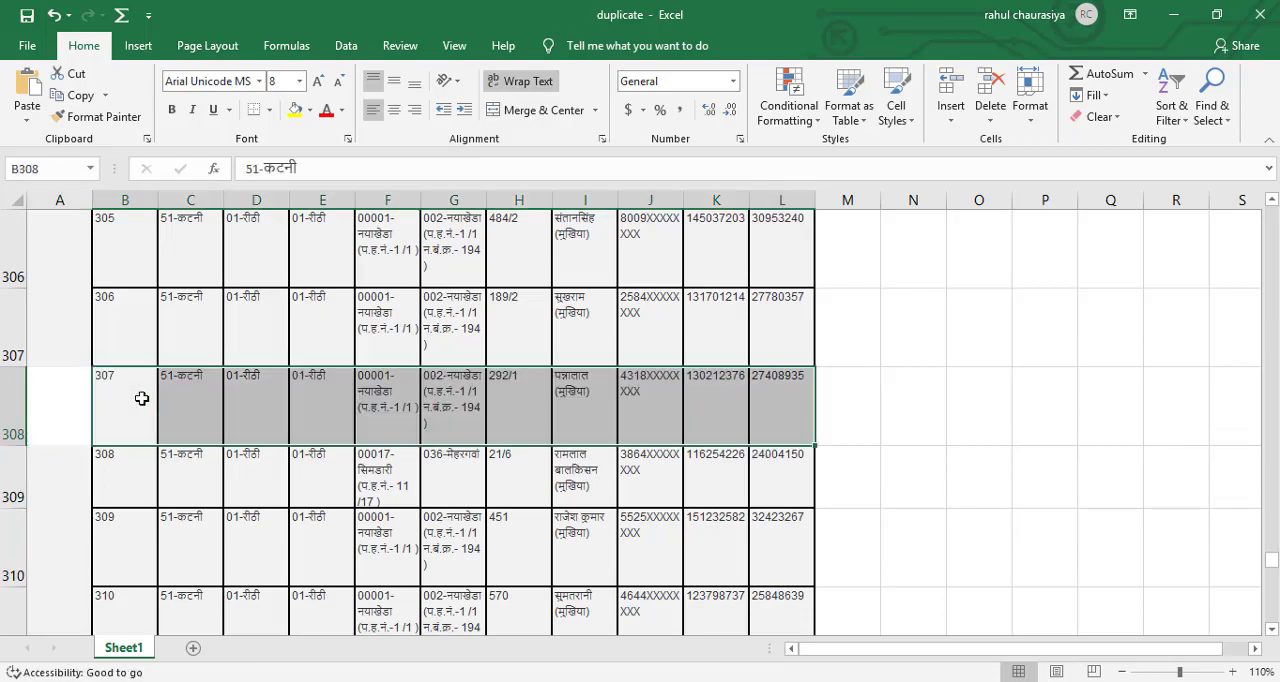
{"action": "left_click", "coordinate": [848, 408]}
Copy the records of the report's eighth and last page into the Excel sheet from cell A359.
{"action": "scroll", "coordinate": [739, 423], "scroll_direction": "down", "scroll_amount": 8}
{"action": "scroll", "coordinate": [739, 423], "scroll_direction": "down", "scroll_amount": 8}
{"action": "left_click", "coordinate": [60, 456]}
{"action": "key", "text": "alt+Tab"}
{"action": "scroll", "coordinate": [486, 331], "scroll_direction": "up", "scroll_amount": 10}
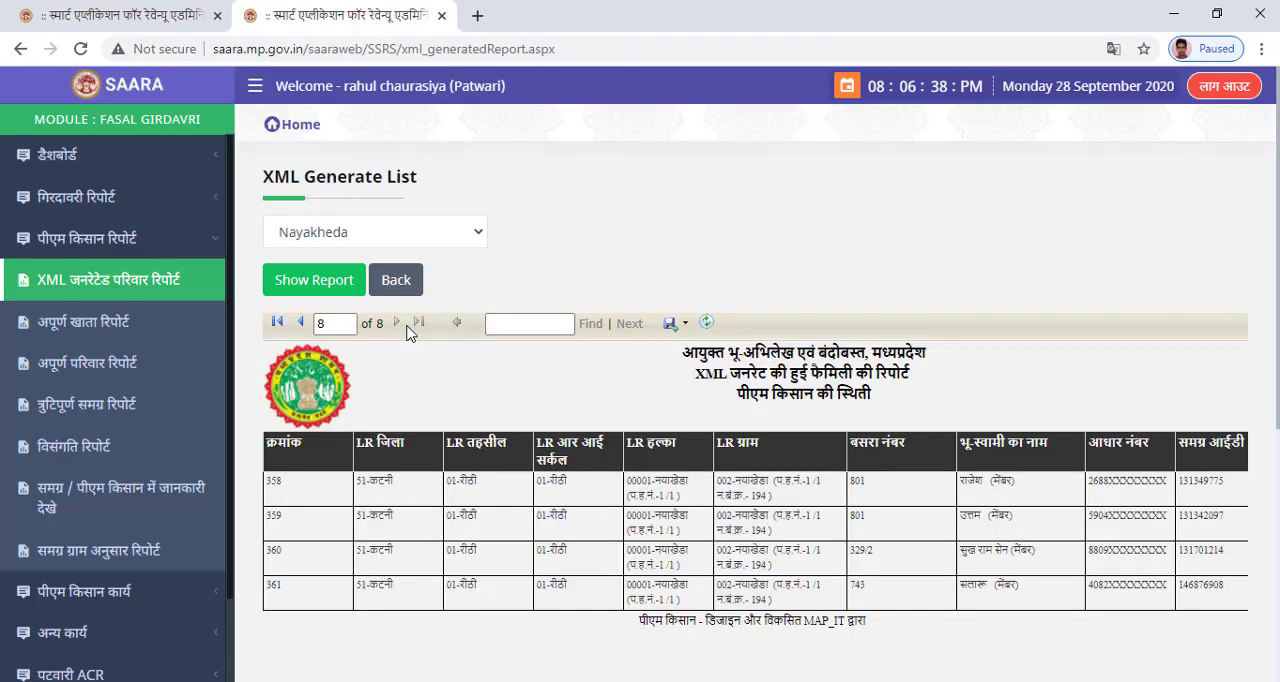
{"action": "left_click_drag", "start_coordinate": [267, 481], "coordinate": [1143, 595]}
{"action": "key", "text": "ctrl+c"}
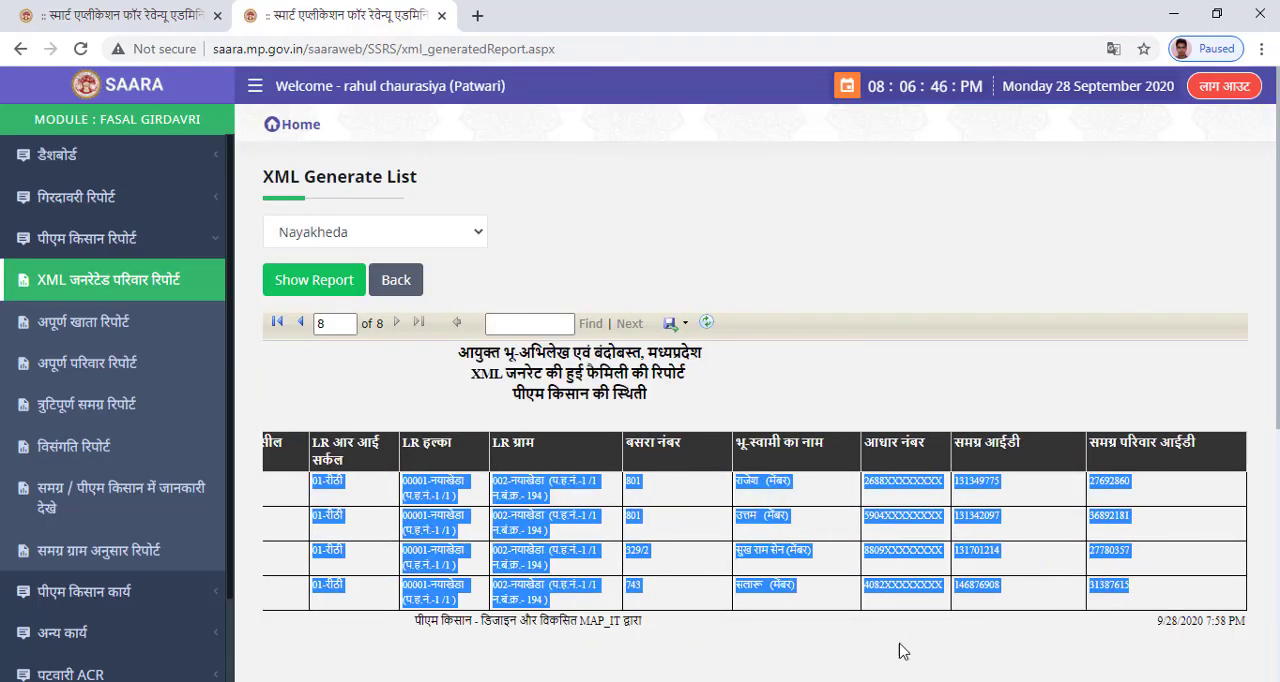
{"action": "key", "text": "alt+Tab"}
{"action": "key", "text": "ctrl+v"}
Move record 358 in row 359 one column over so that it starts at cell B359.
{"action": "left_click_drag", "start_coordinate": [62, 484], "coordinate": [709, 503]}
{"action": "key", "text": "ctrl+x"}
{"action": "left_click", "coordinate": [129, 490]}
{"action": "key", "text": "ctrl+v"}
{"action": "left_click", "coordinate": [860, 454]}
{"action": "scroll", "coordinate": [861, 451], "scroll_direction": "down", "scroll_amount": 2}
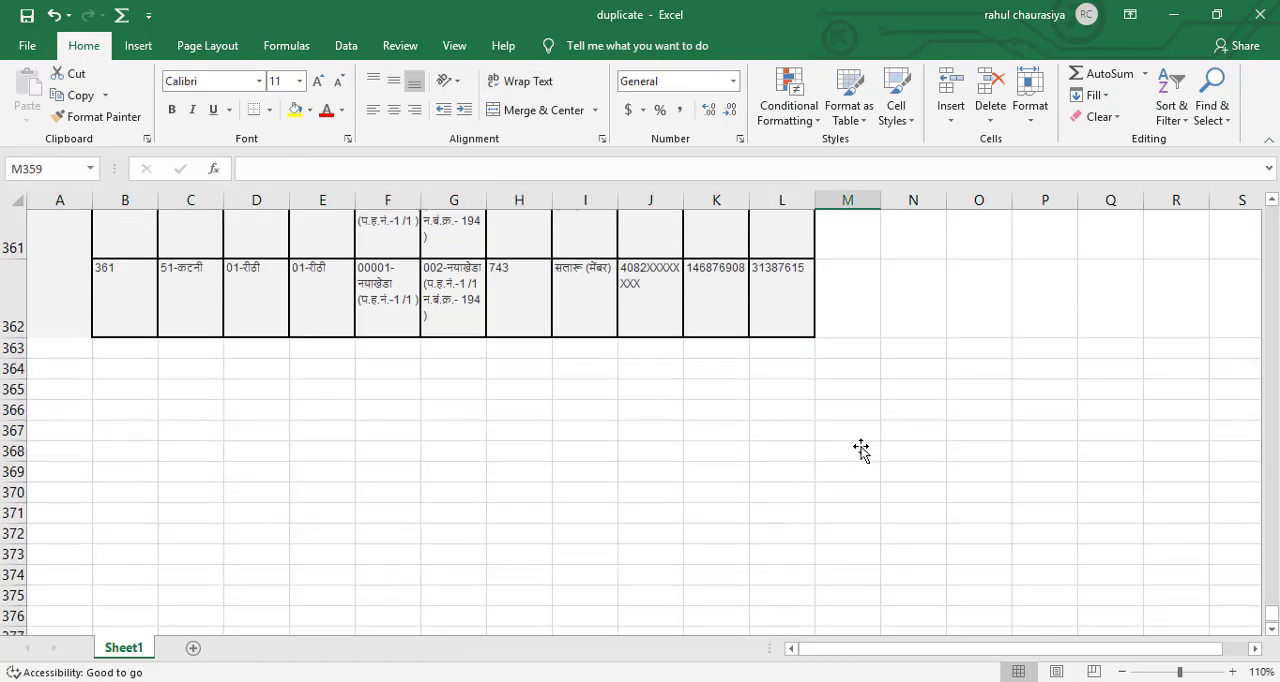
Move the header row from A1:K1 one column over so that it starts at cell B1 above the records.
{"action": "scroll", "coordinate": [861, 451], "scroll_direction": "up", "scroll_amount": 5}
{"action": "scroll", "coordinate": [860, 450], "scroll_direction": "up", "scroll_amount": 5}
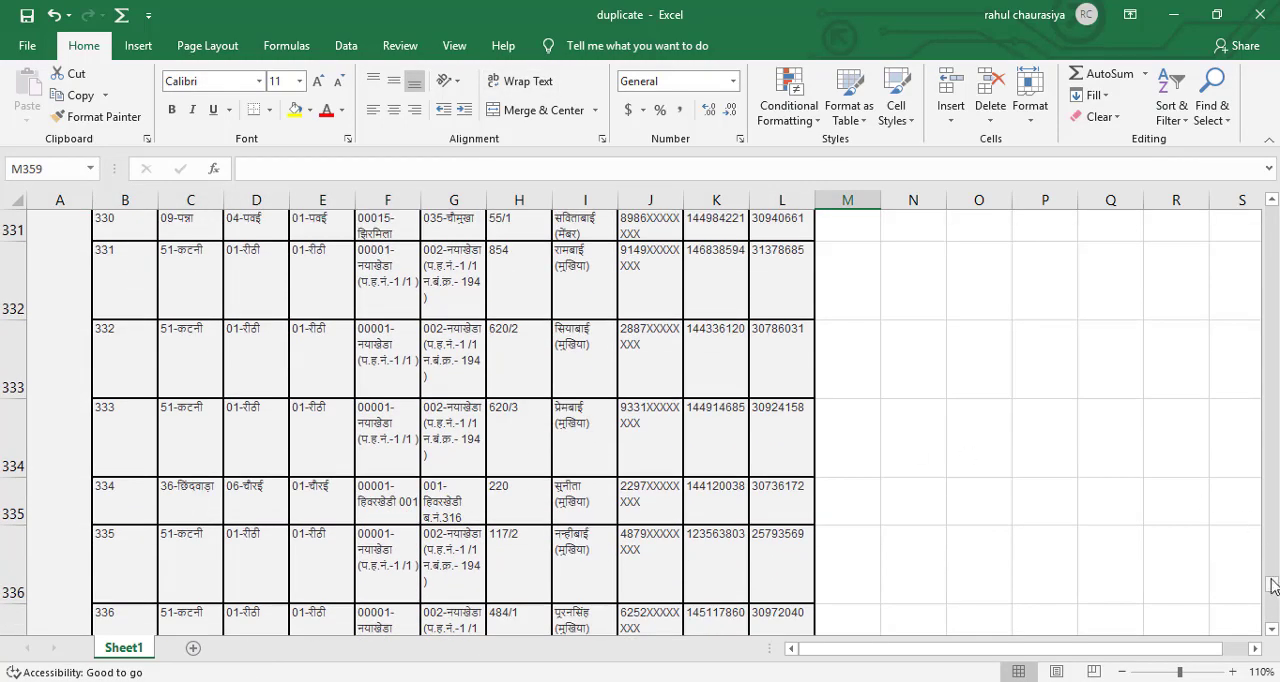
{"action": "left_click_drag", "start_coordinate": [1272, 585], "coordinate": [1270, 215]}
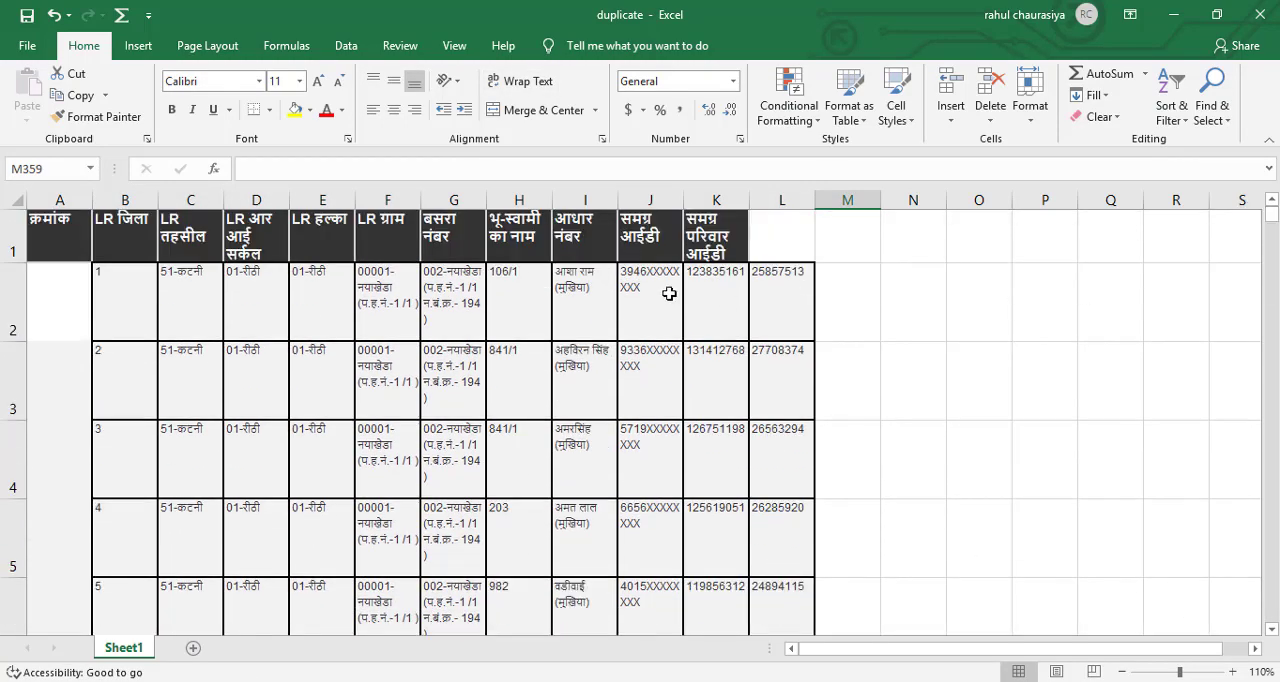
{"action": "left_click_drag", "start_coordinate": [67, 228], "coordinate": [716, 240]}
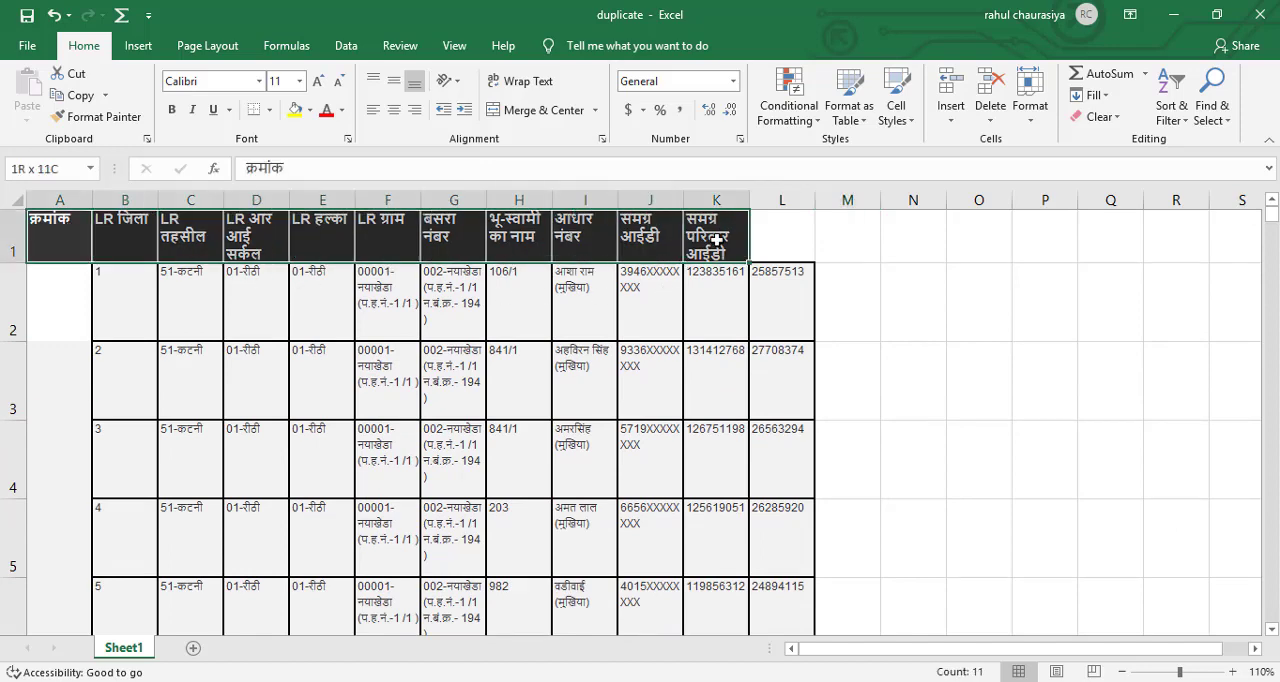
{"action": "key", "text": "ctrl+x"}
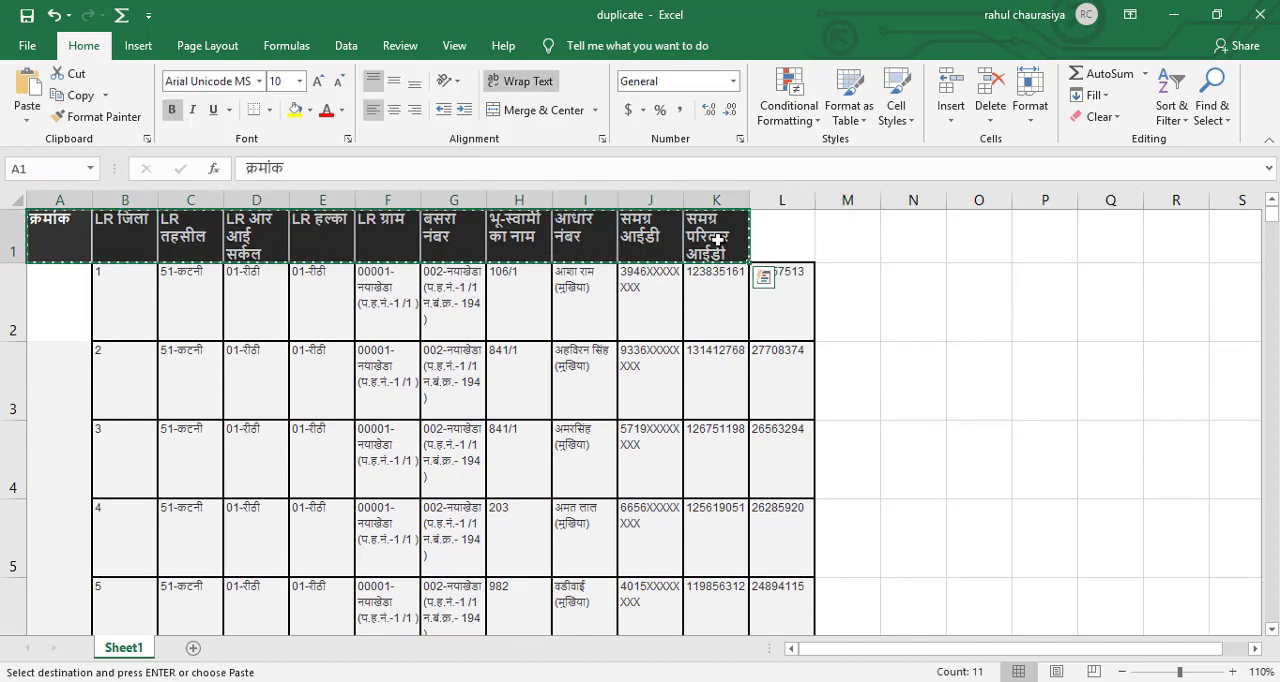
{"action": "left_click", "coordinate": [134, 231]}
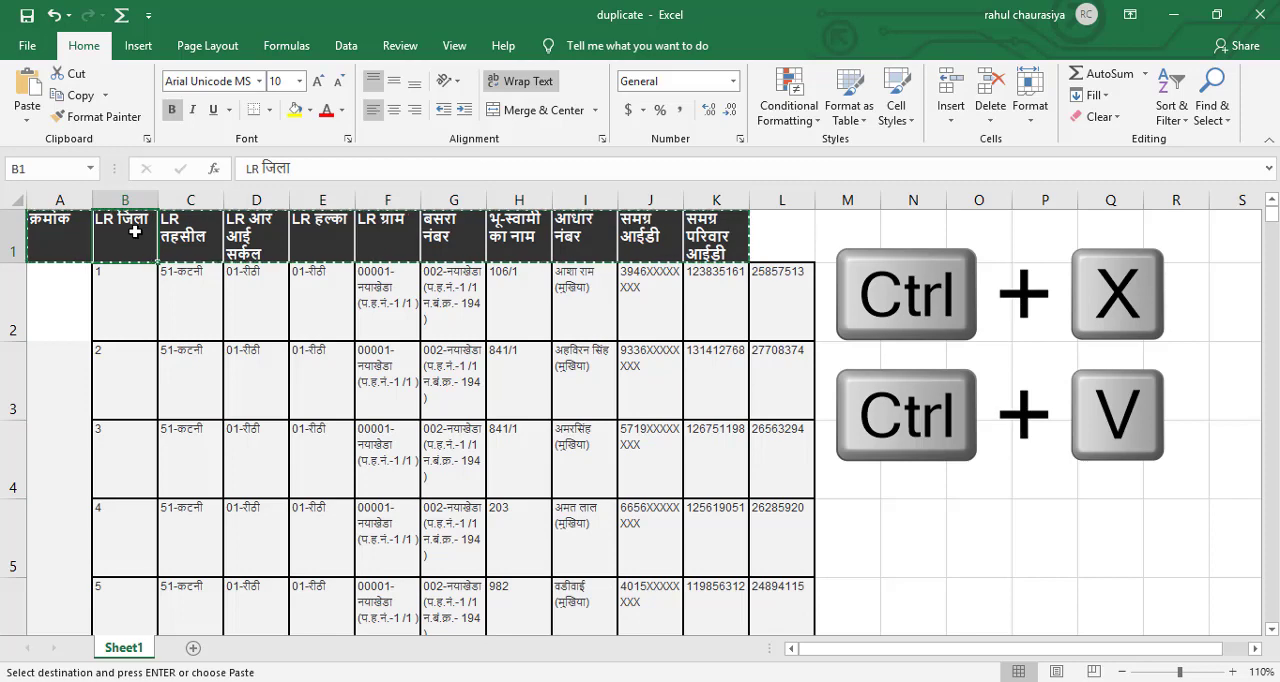
{"action": "key", "text": "ctrl+v"}
Number the rows in column A with 1, 2, 3 from A2 and fill the series down to 361 in A362.
{"action": "left_click", "coordinate": [67, 290]}
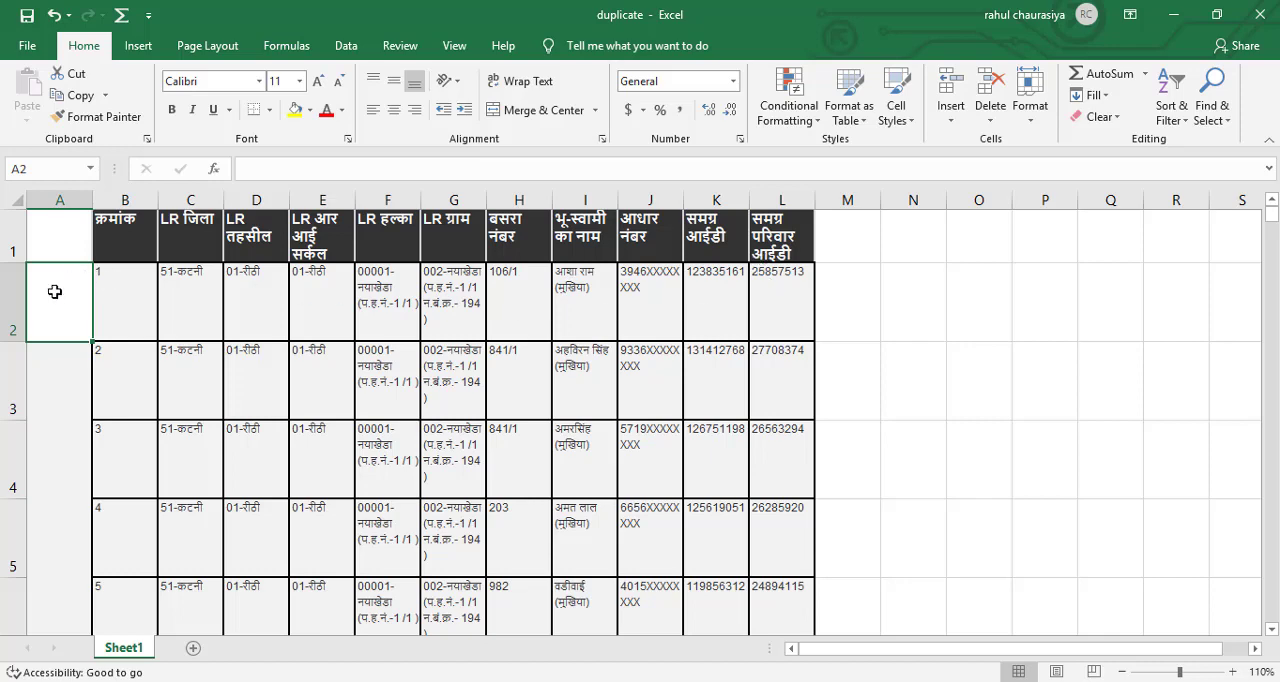
{"action": "type", "text": "1"}
{"action": "key", "text": "Return"}
{"action": "type", "text": "2"}
{"action": "key", "text": "Return"}
{"action": "type", "text": "3"}
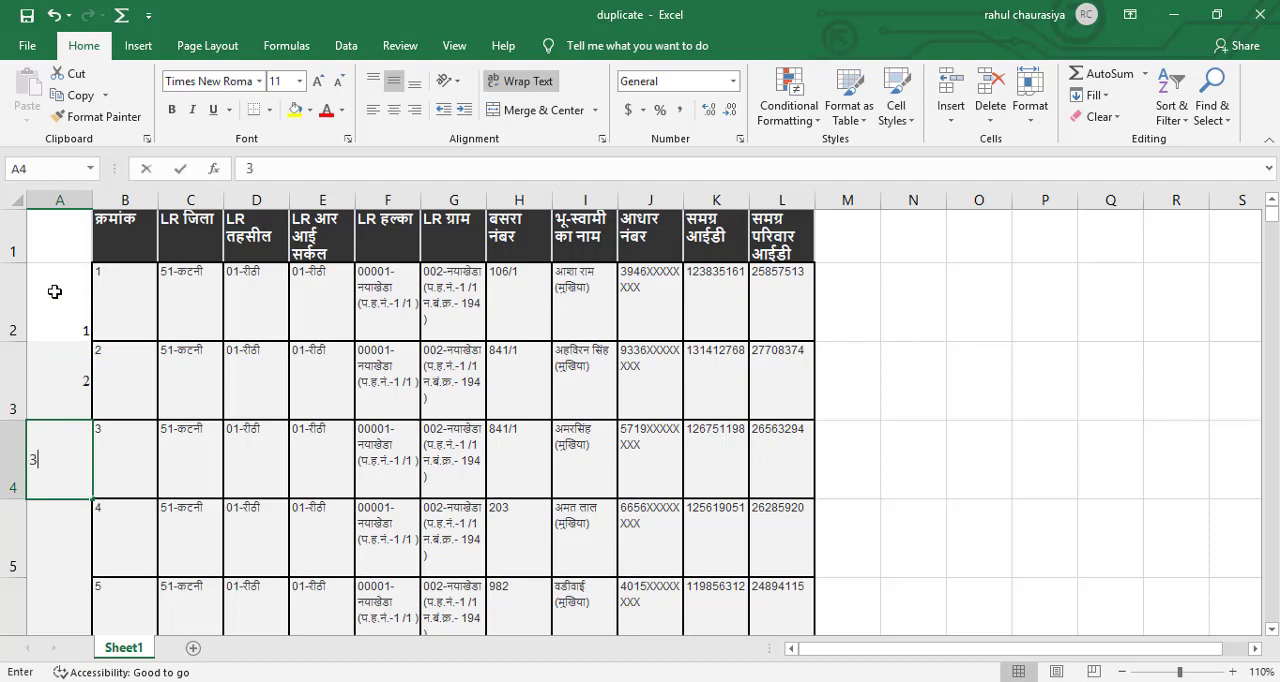
{"action": "key", "text": "Return"}
{"action": "left_click_drag", "start_coordinate": [54, 291], "coordinate": [57, 442]}
{"action": "left_click_drag", "start_coordinate": [93, 499], "coordinate": [96, 533]}
{"action": "left_click_drag", "start_coordinate": [77, 672], "coordinate": [74, 607]}
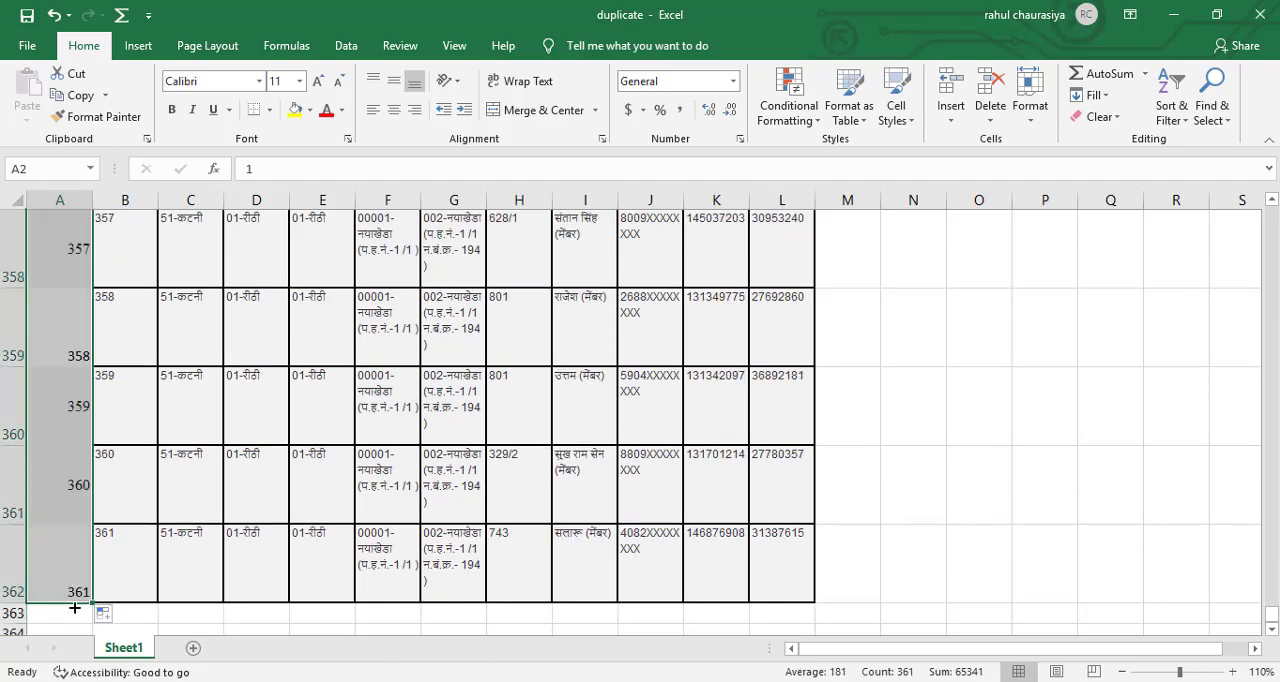
Compare the last serial number with the last record, and delete the whole helper column A.
{"action": "left_click", "coordinate": [195, 614]}
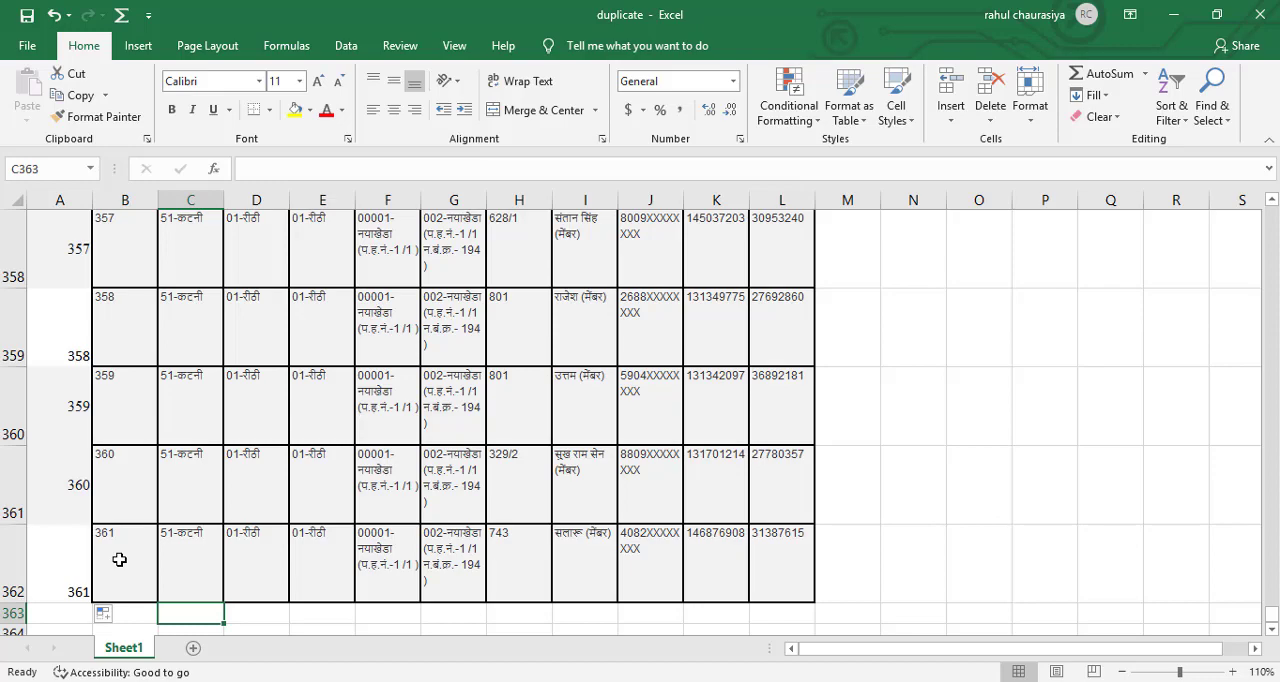
{"action": "key", "text": "ctrl+Up"}
{"action": "left_click", "coordinate": [119, 559]}
{"action": "key", "text": "ctrl+Up"}
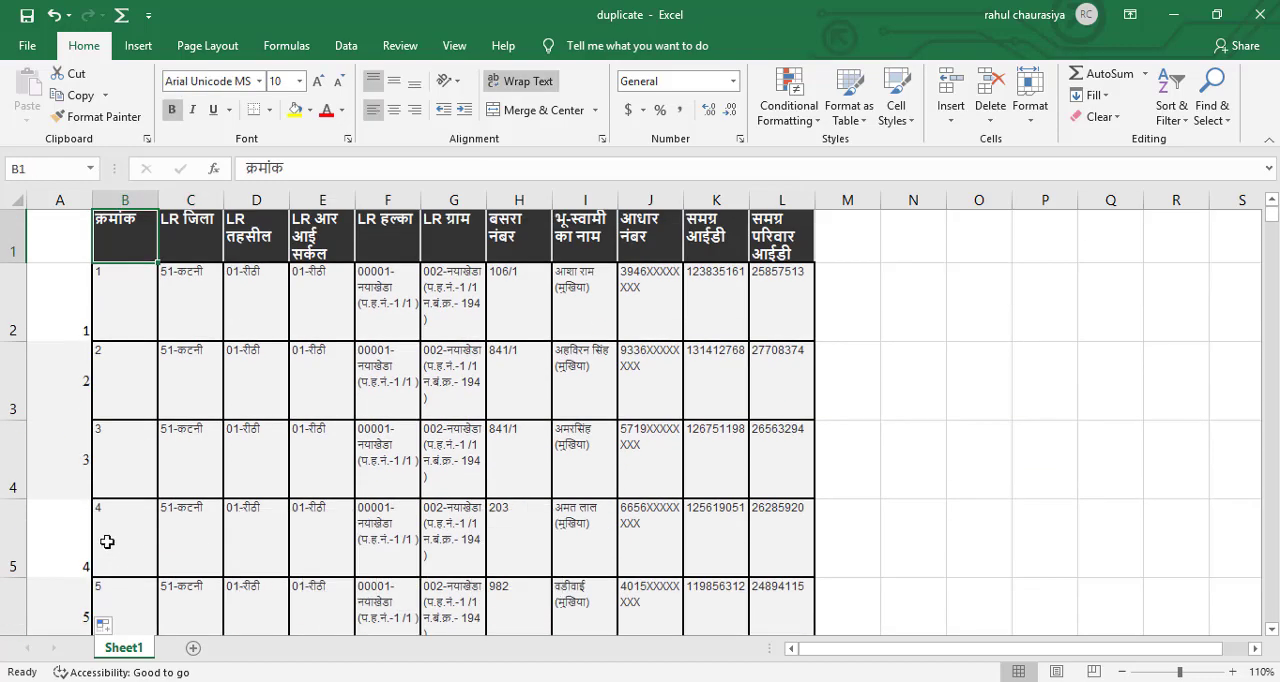
{"action": "left_click", "coordinate": [68, 299]}
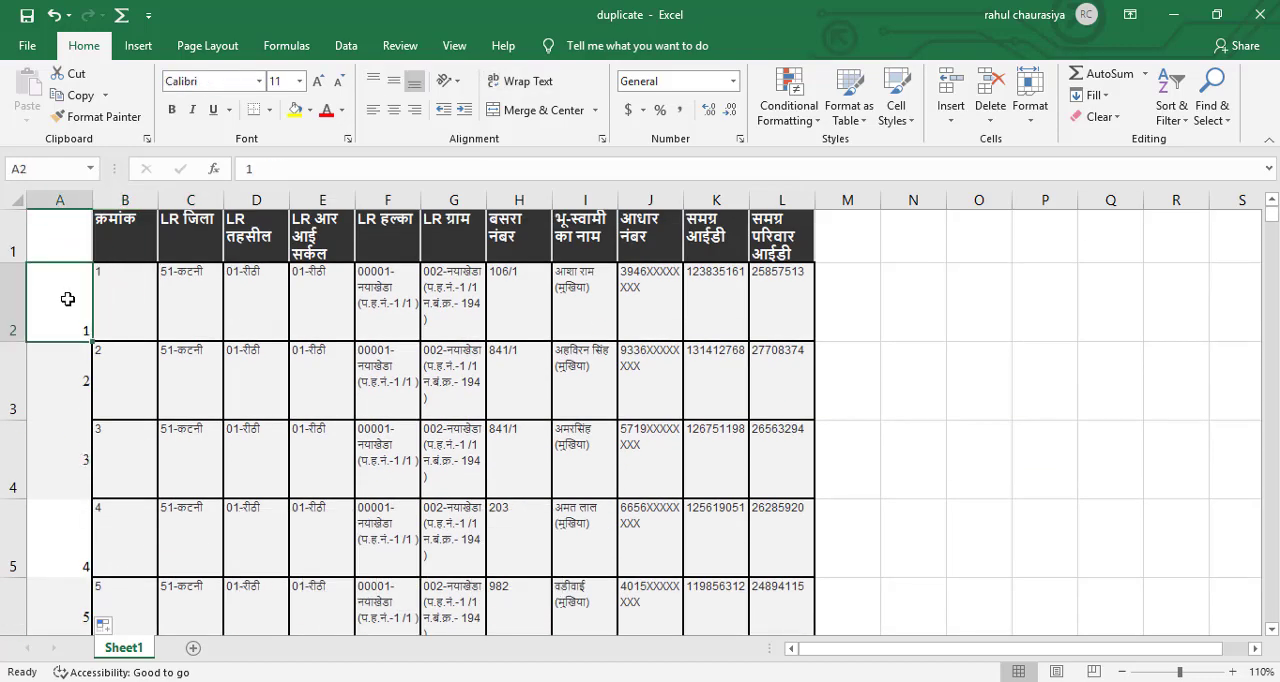
{"action": "left_click", "coordinate": [73, 201]}
{"action": "right_click", "coordinate": [74, 200]}
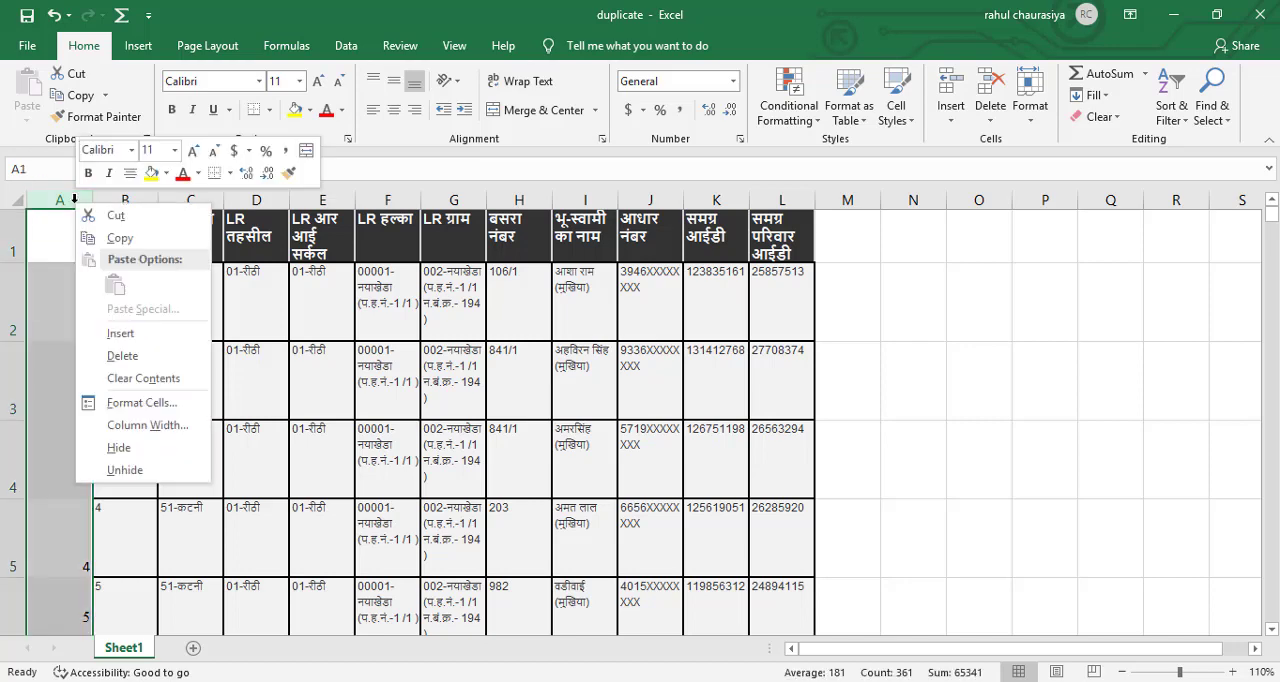
{"action": "left_click", "coordinate": [121, 356]}
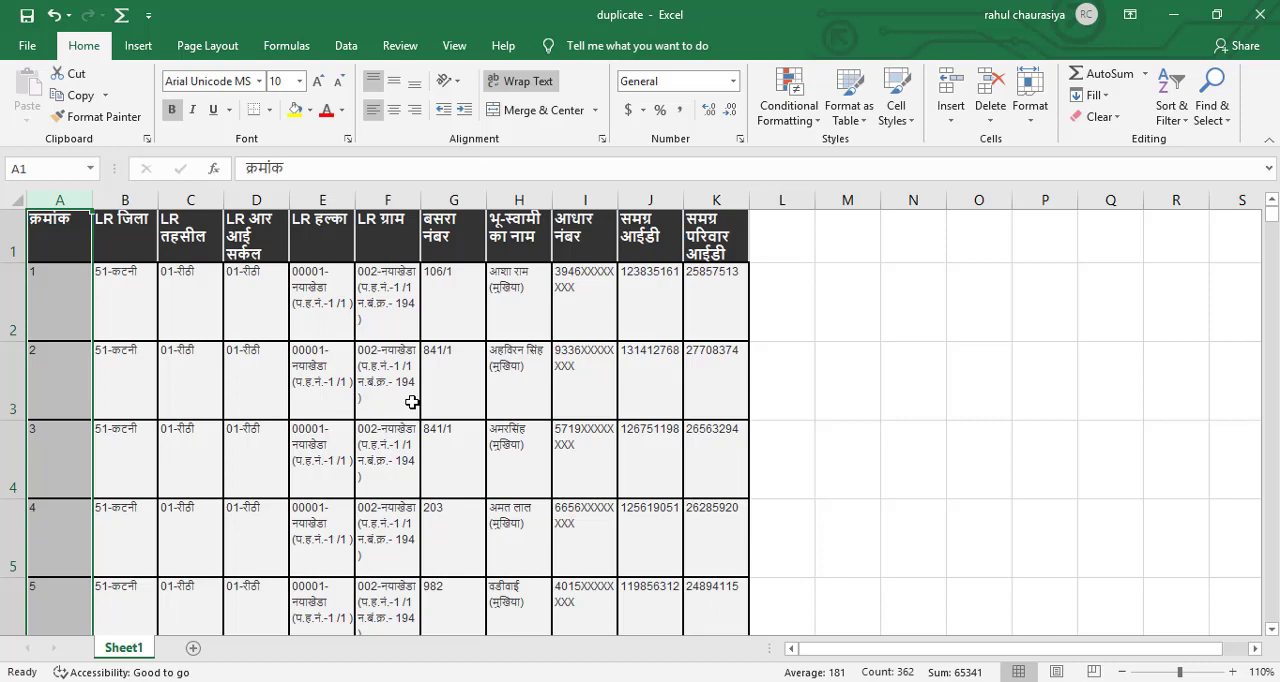
Copy the entire contents of Sheet1 into a new worksheet.
{"action": "left_click", "coordinate": [782, 300]}
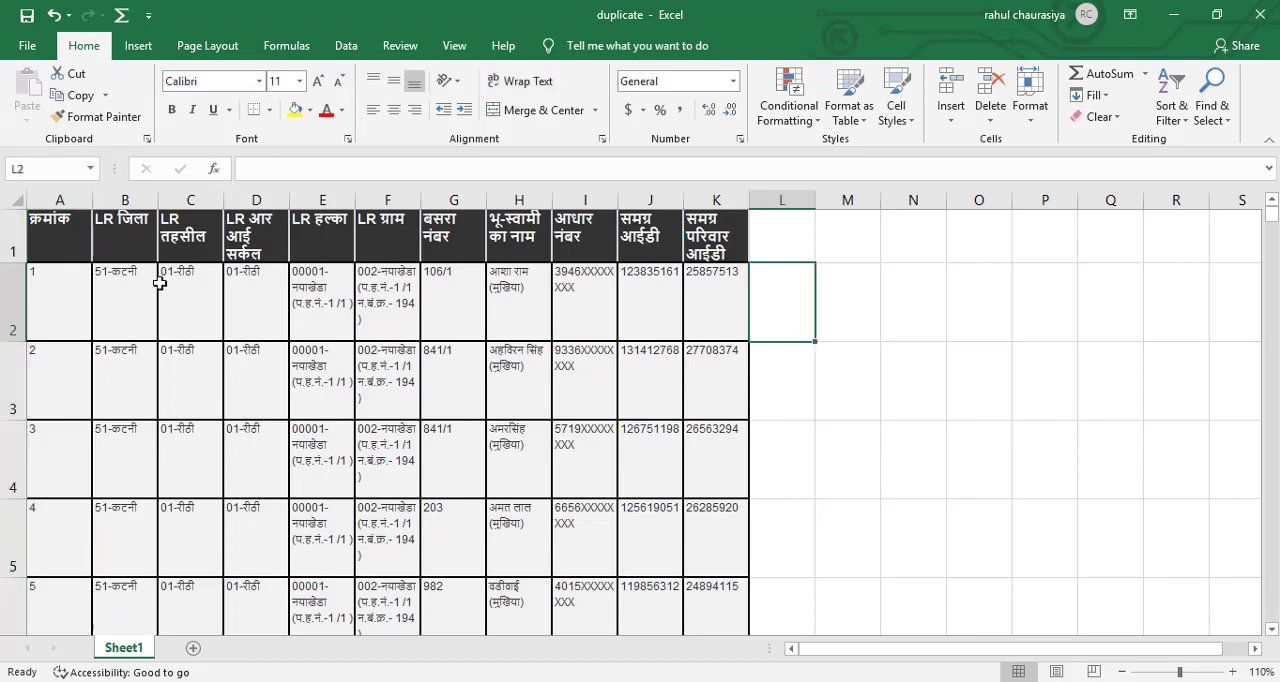
{"action": "left_click", "coordinate": [12, 196]}
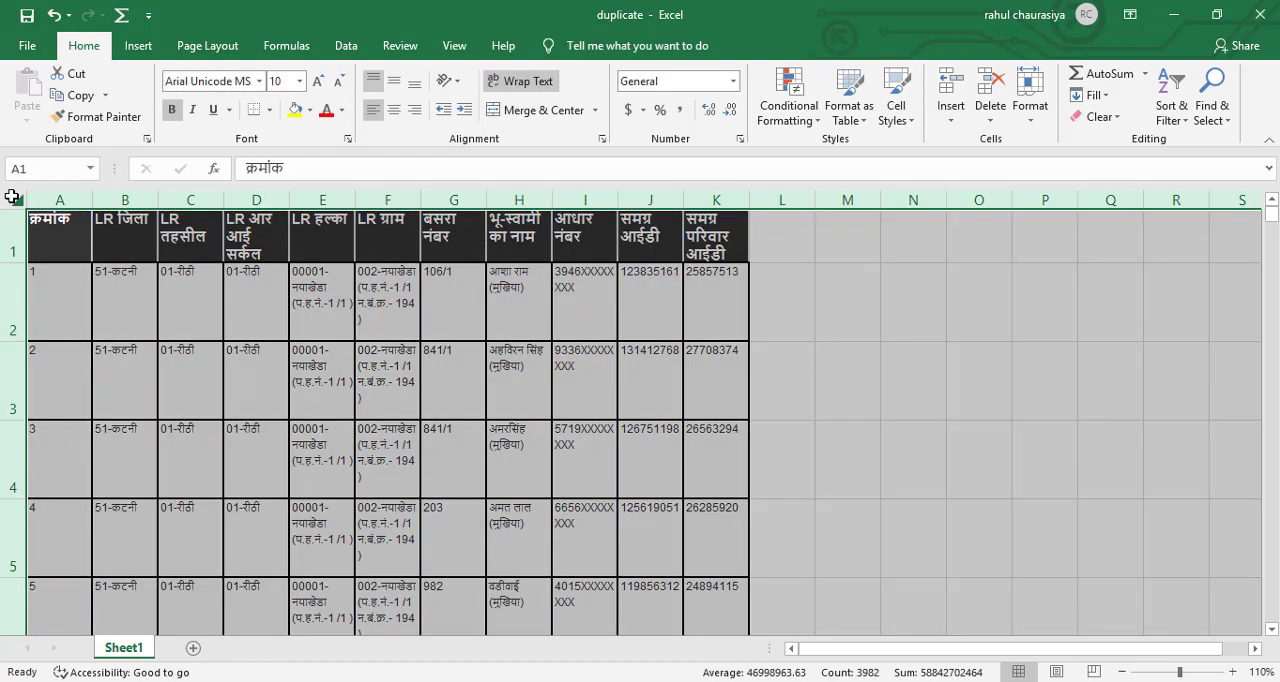
{"action": "key", "text": "ctrl+c"}
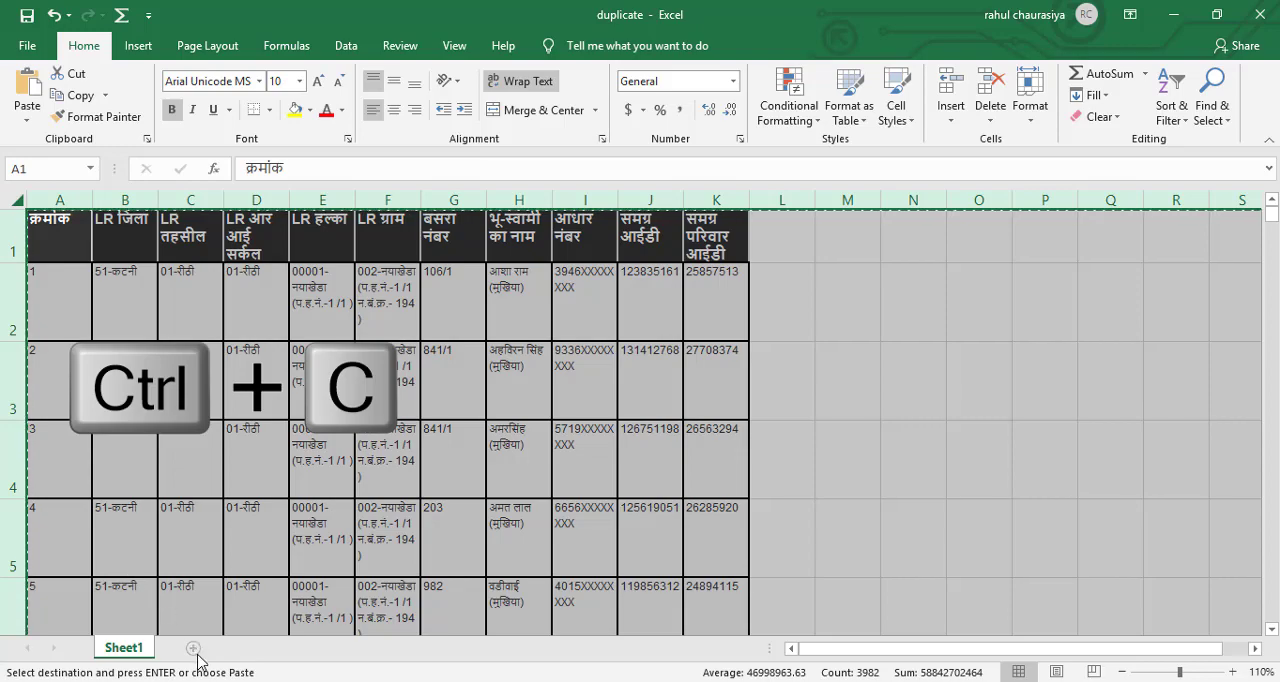
{"action": "left_click", "coordinate": [194, 648]}
{"action": "key", "text": "ctrl+v"}
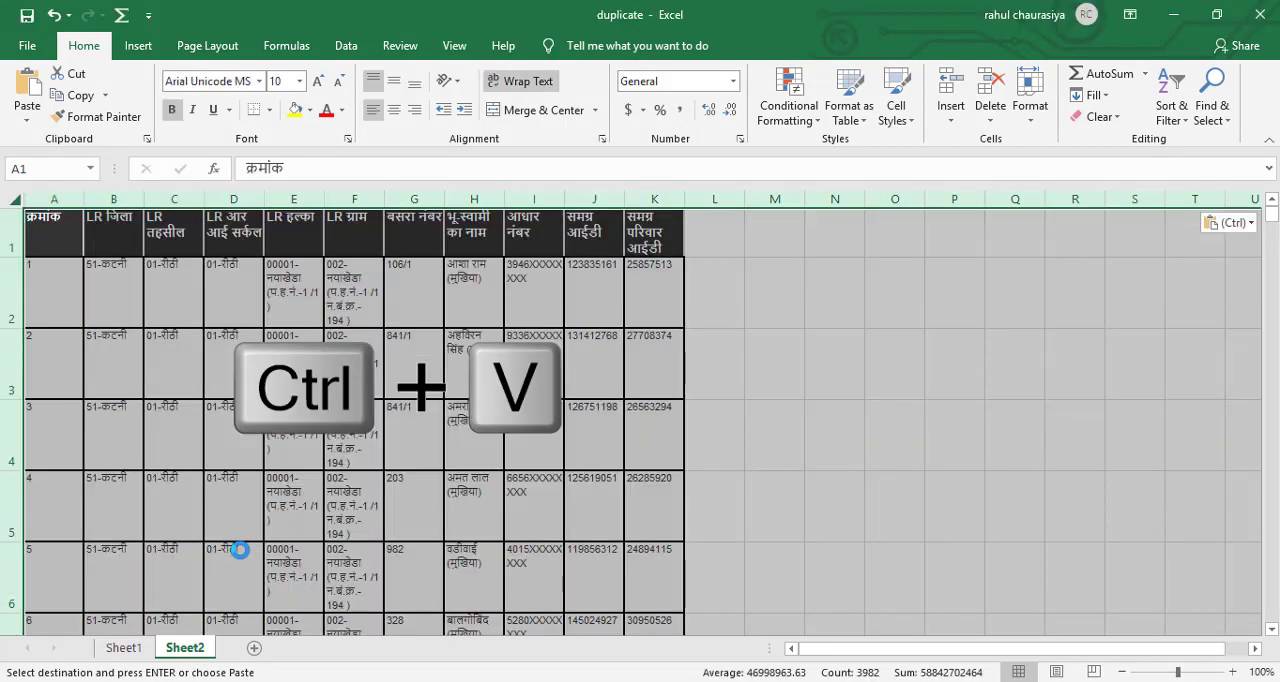
{"action": "left_click", "coordinate": [1232, 672]}
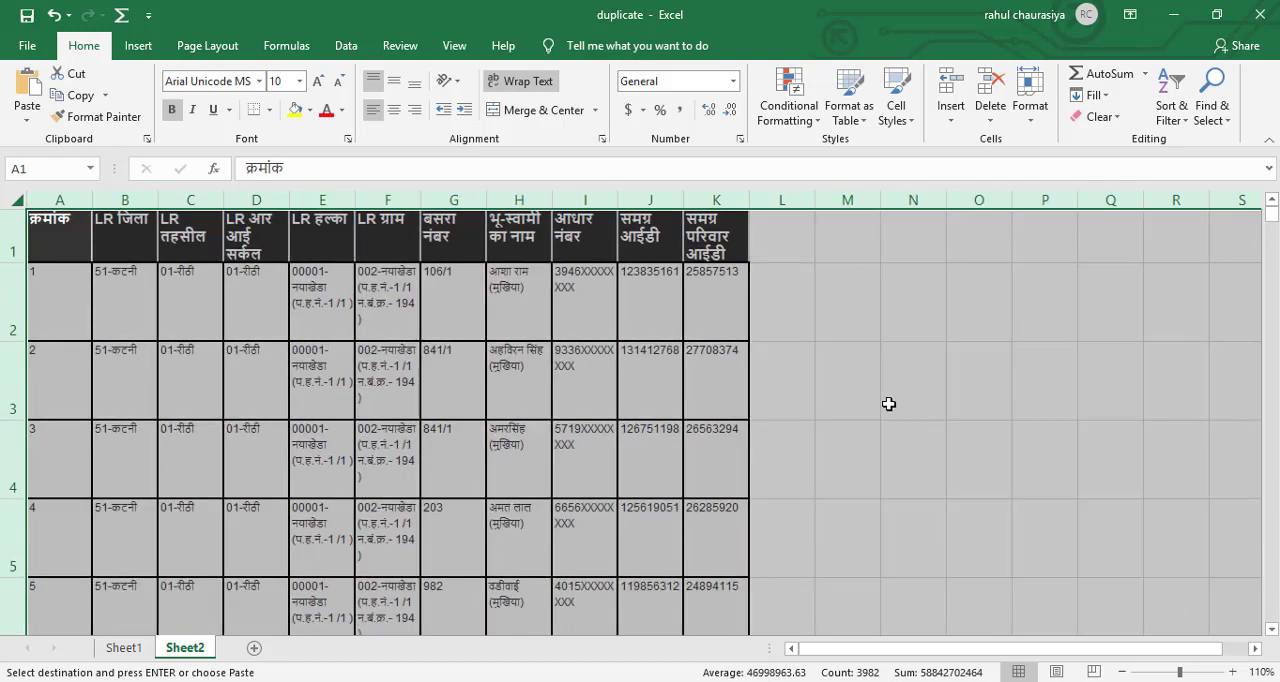
{"action": "left_click", "coordinate": [769, 315]}
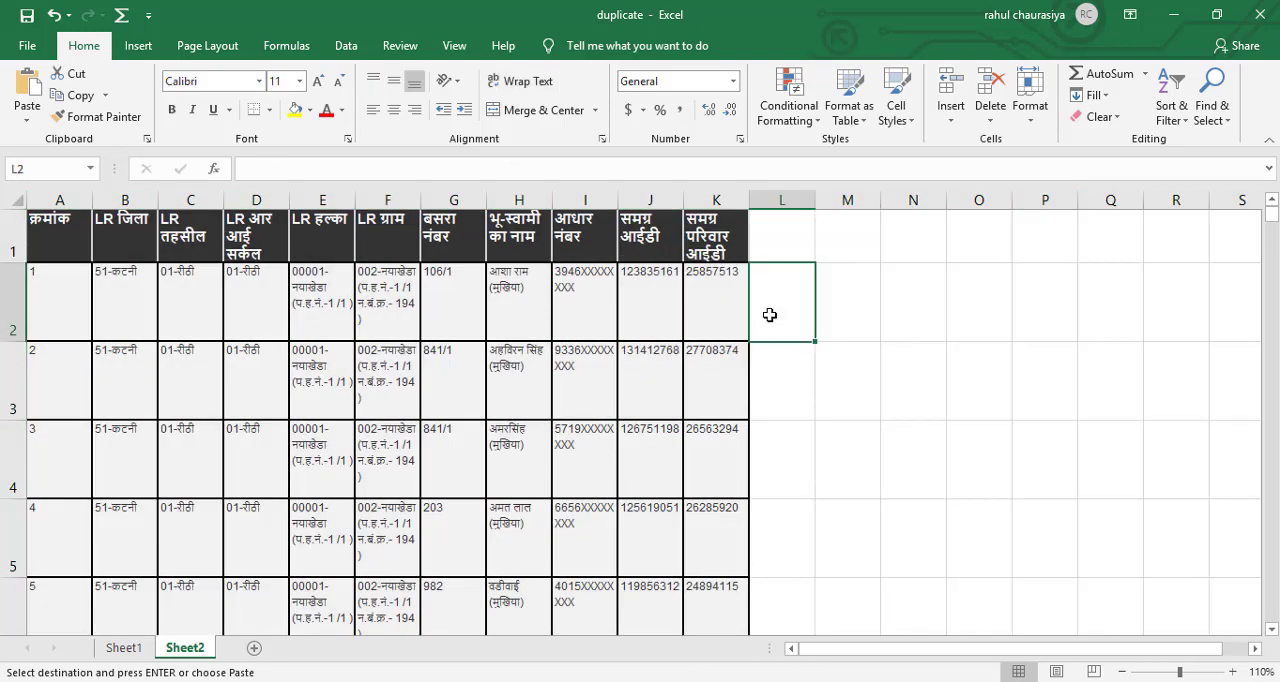
Highlight the duplicate values in column K (समग्र परिवार आईडी) of Sheet2 with Light Red Fill with Dark Red Text.
{"action": "left_click", "coordinate": [718, 243]}
{"action": "left_click", "coordinate": [717, 282]}
{"action": "left_click", "coordinate": [715, 237]}
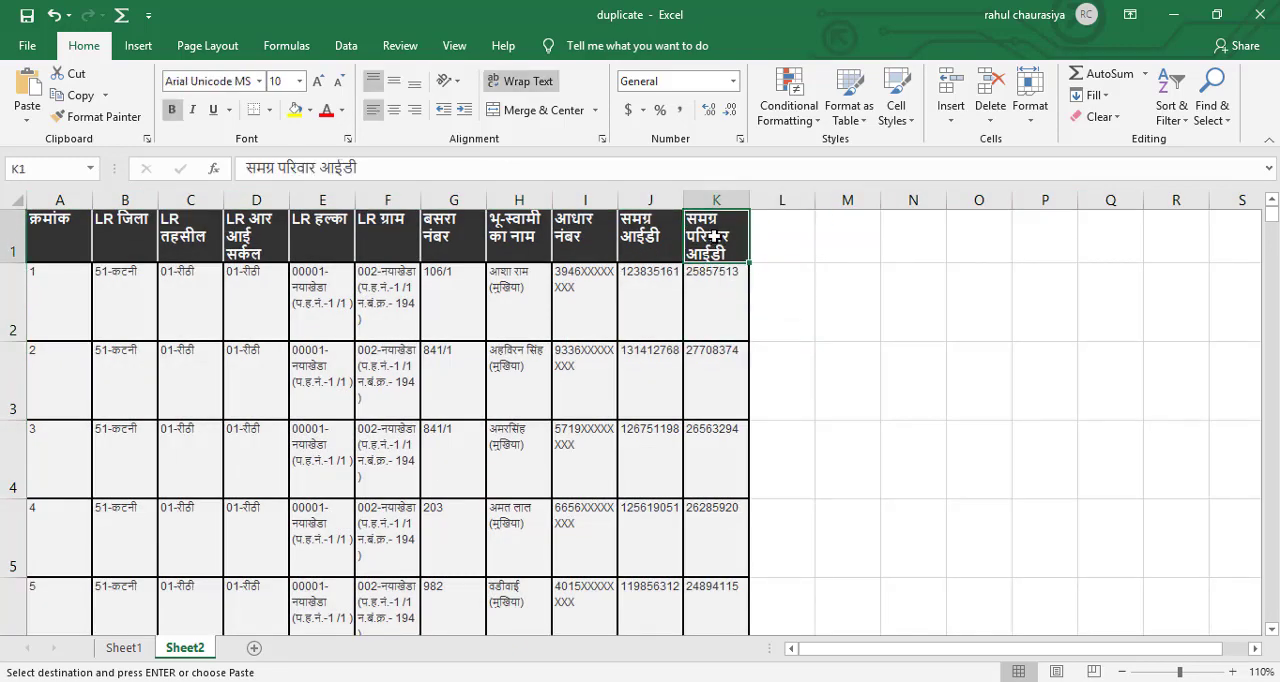
{"action": "left_click", "coordinate": [713, 192]}
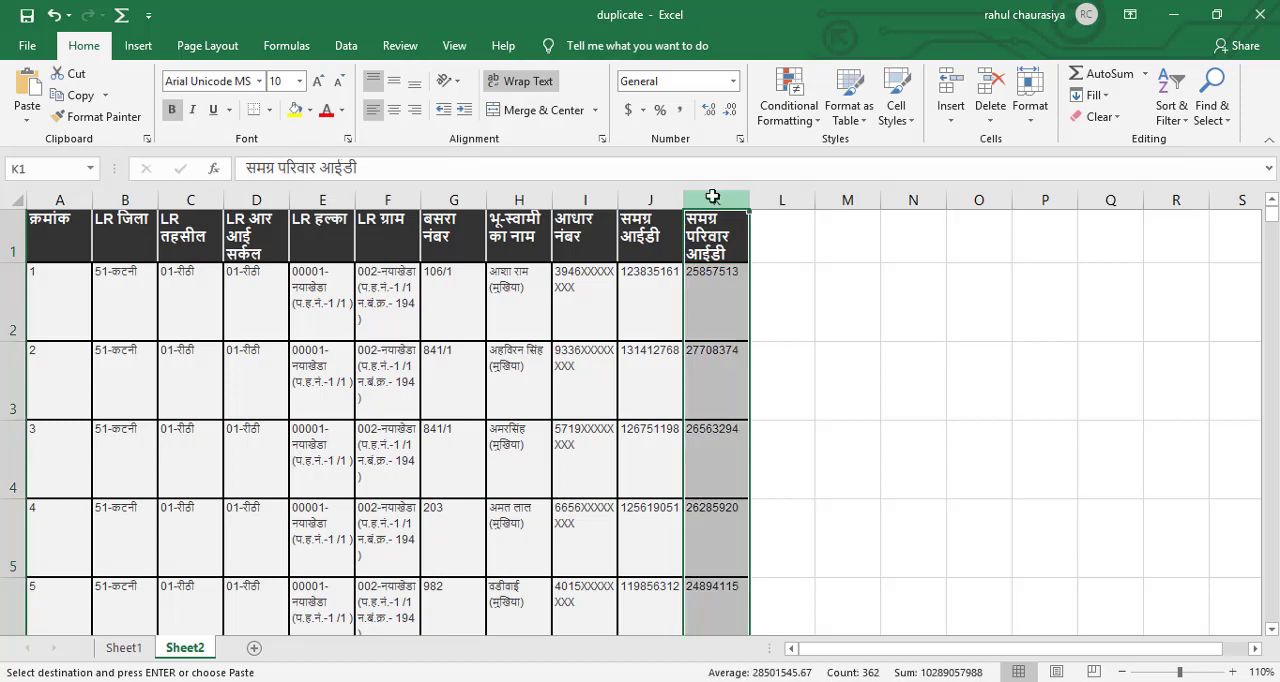
{"action": "left_click", "coordinate": [817, 125]}
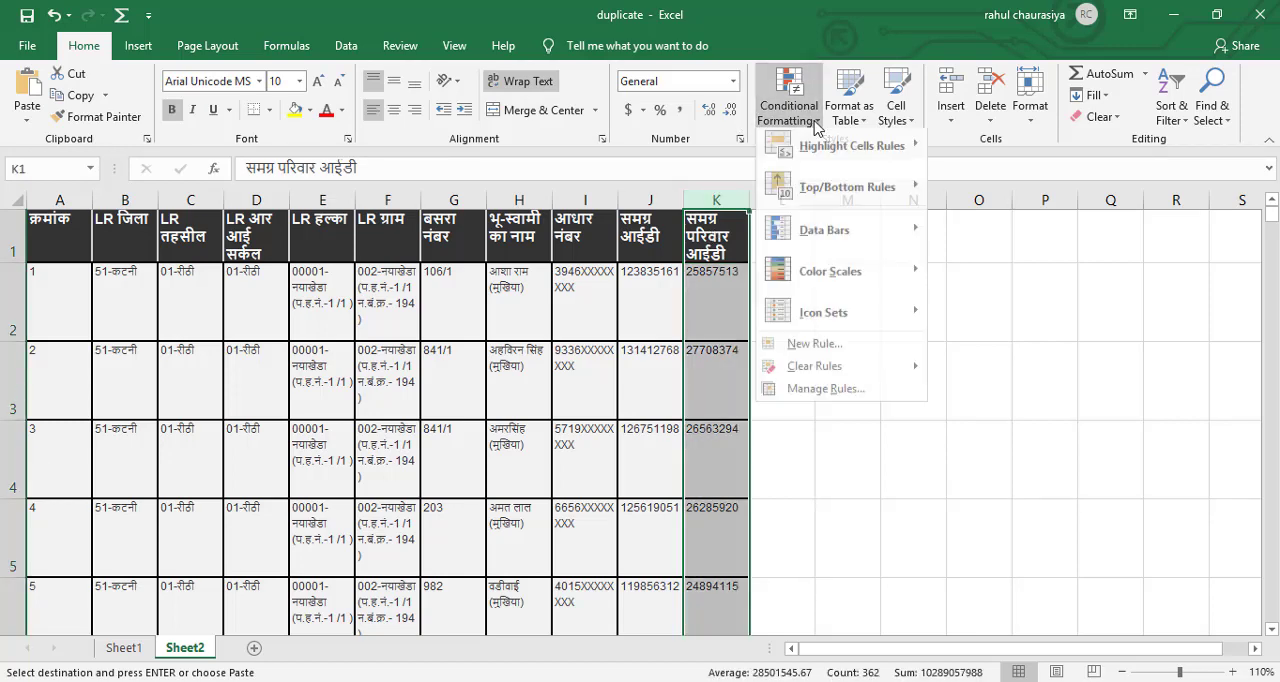
{"action": "mouse_move", "coordinate": [871, 150]}
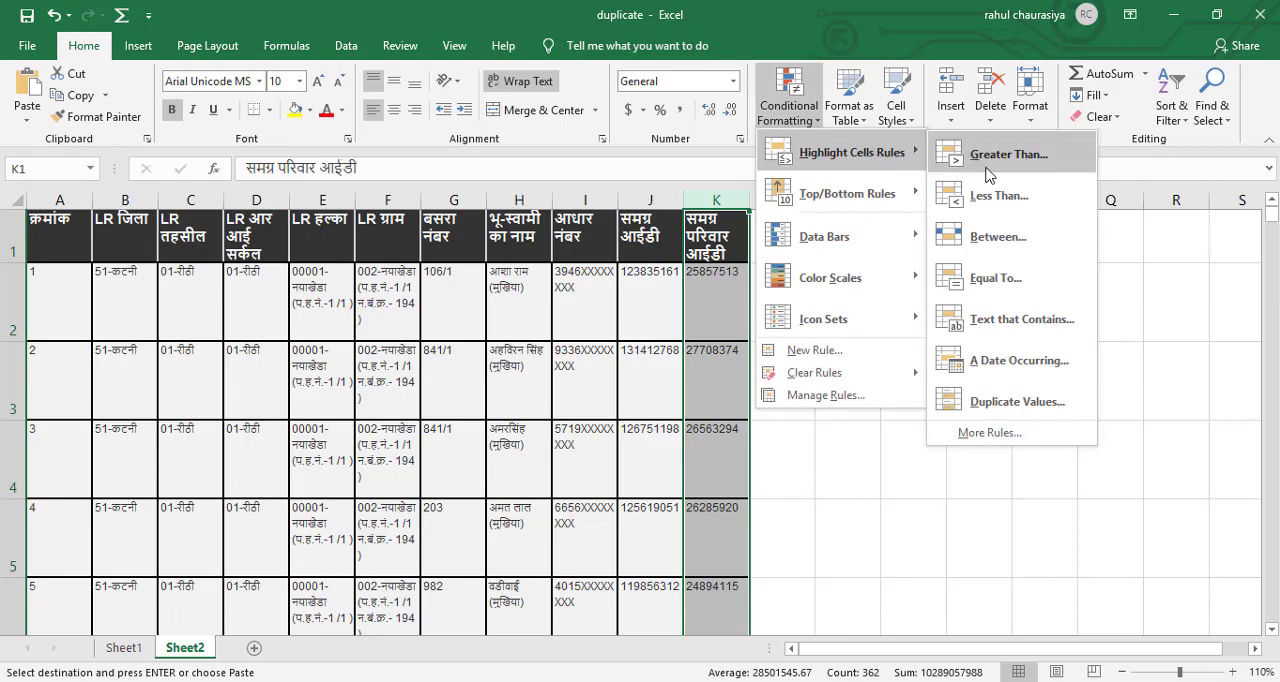
{"action": "left_click", "coordinate": [1018, 402]}
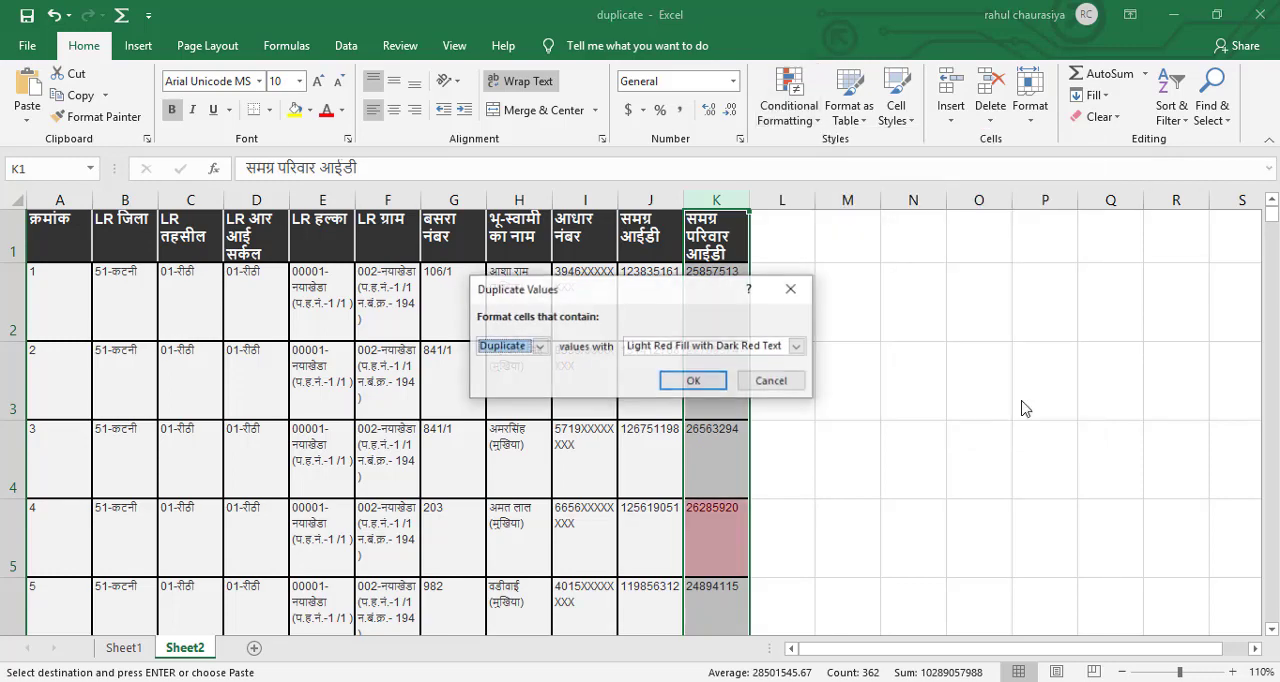
{"action": "left_click", "coordinate": [719, 383]}
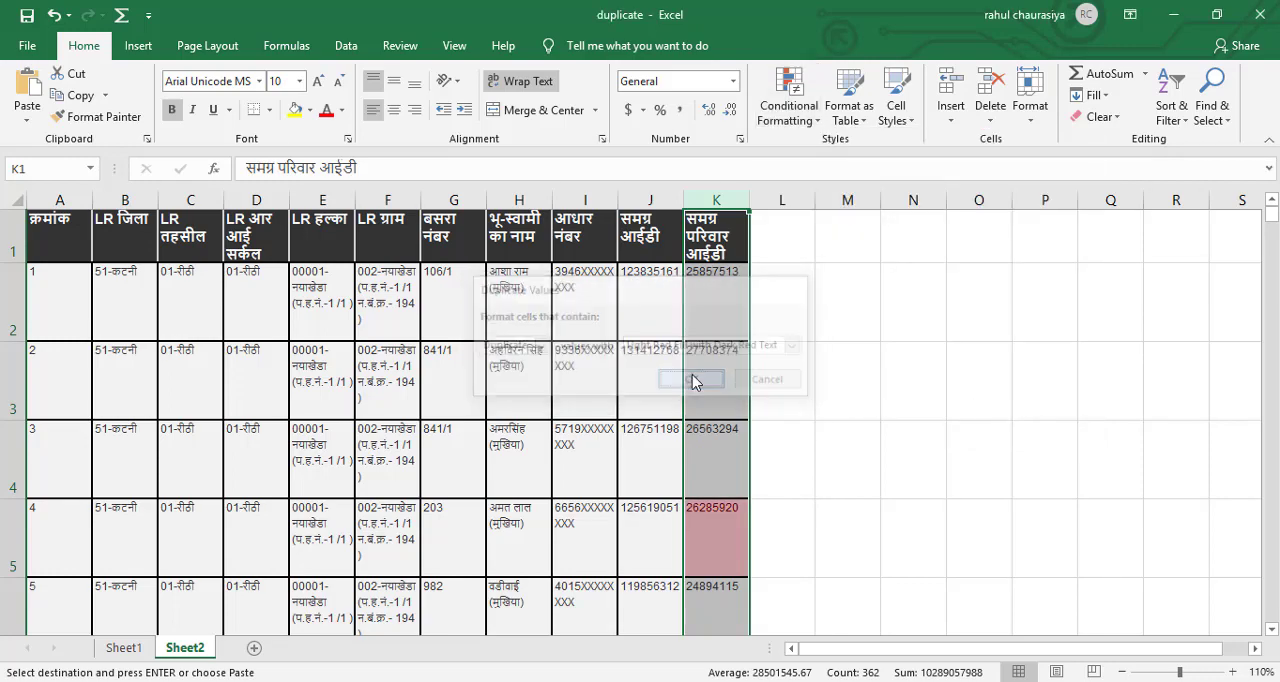
{"action": "left_click", "coordinate": [818, 378]}
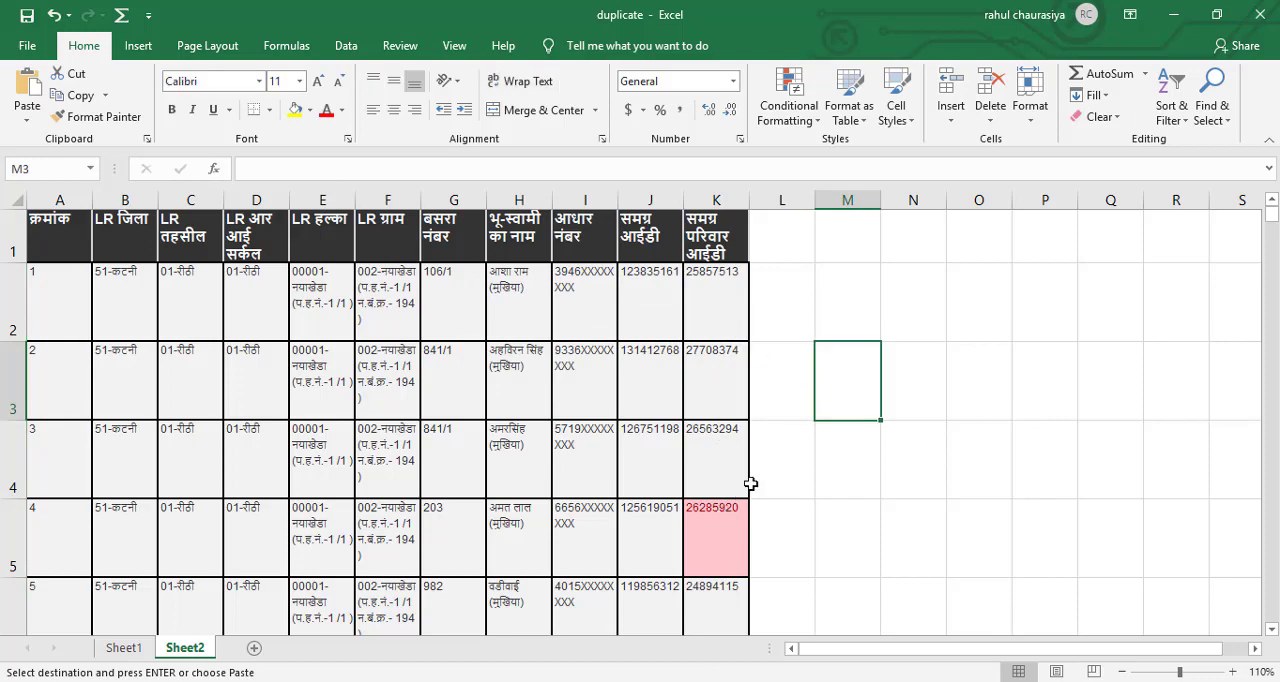
Review the highlighted family IDs in Sheet2 and add filters to header row 1.
{"action": "scroll", "coordinate": [781, 467], "scroll_direction": "down", "scroll_amount": 3}
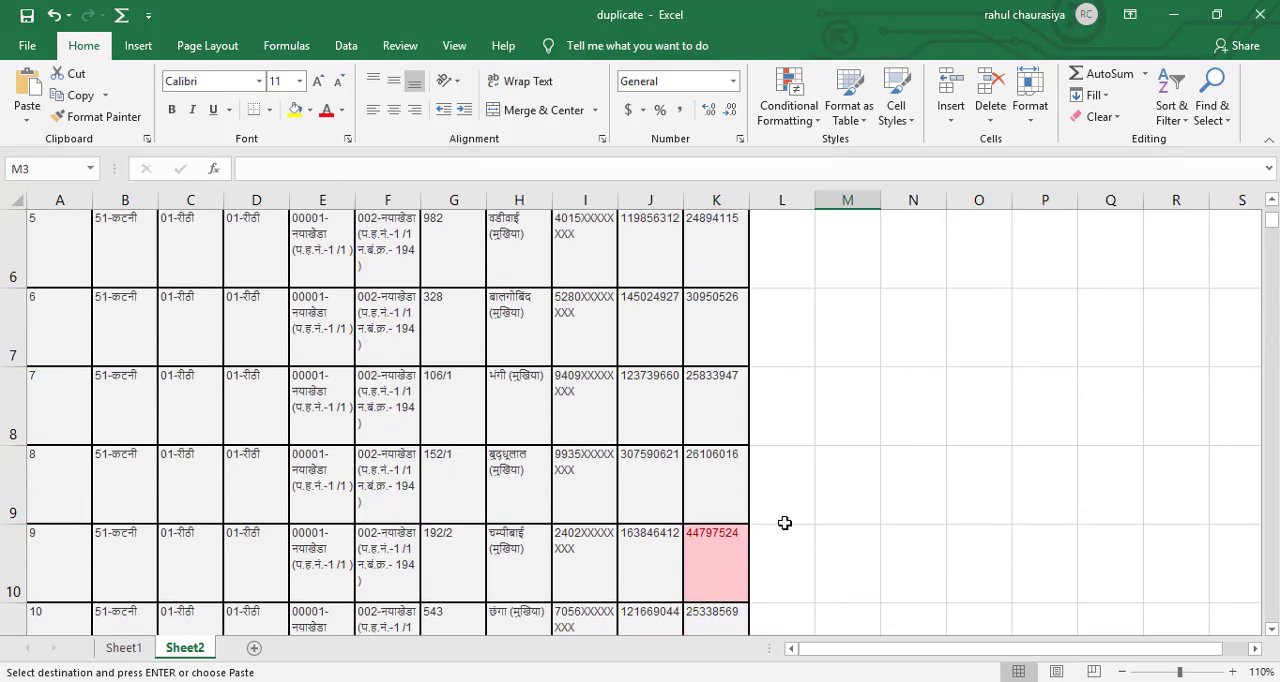
{"action": "scroll", "coordinate": [784, 522], "scroll_direction": "down", "scroll_amount": 2}
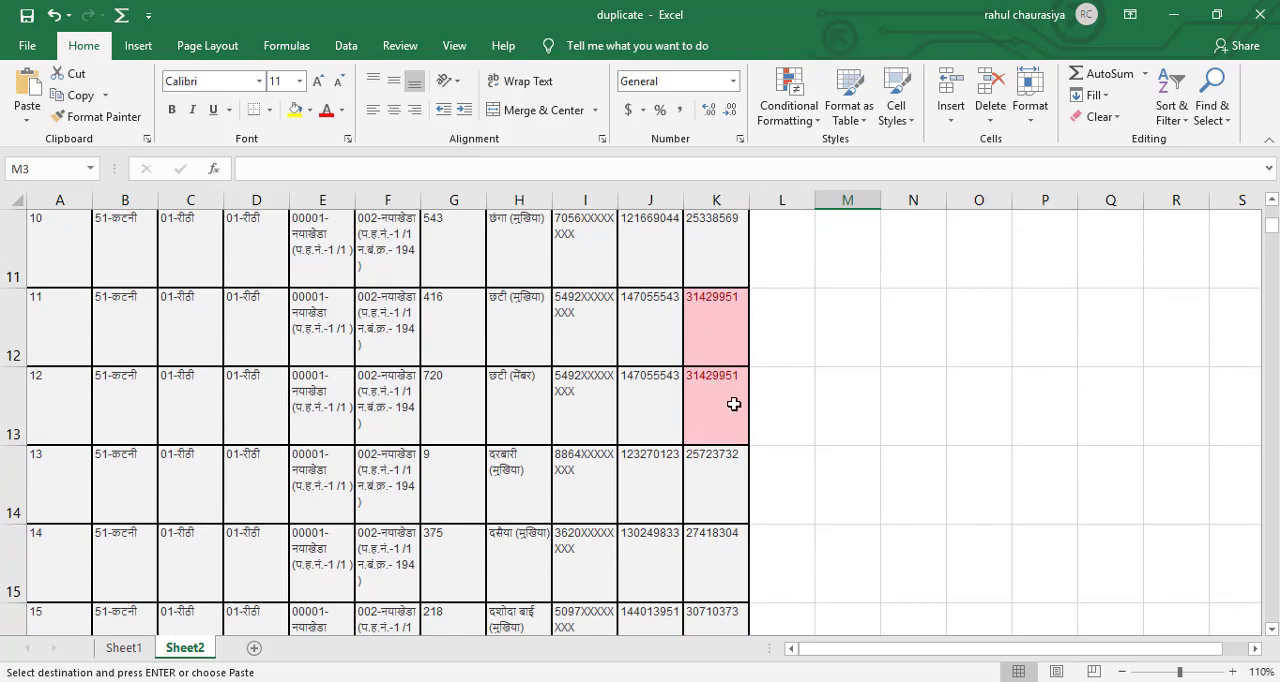
{"action": "scroll", "coordinate": [810, 363], "scroll_direction": "up", "scroll_amount": 5}
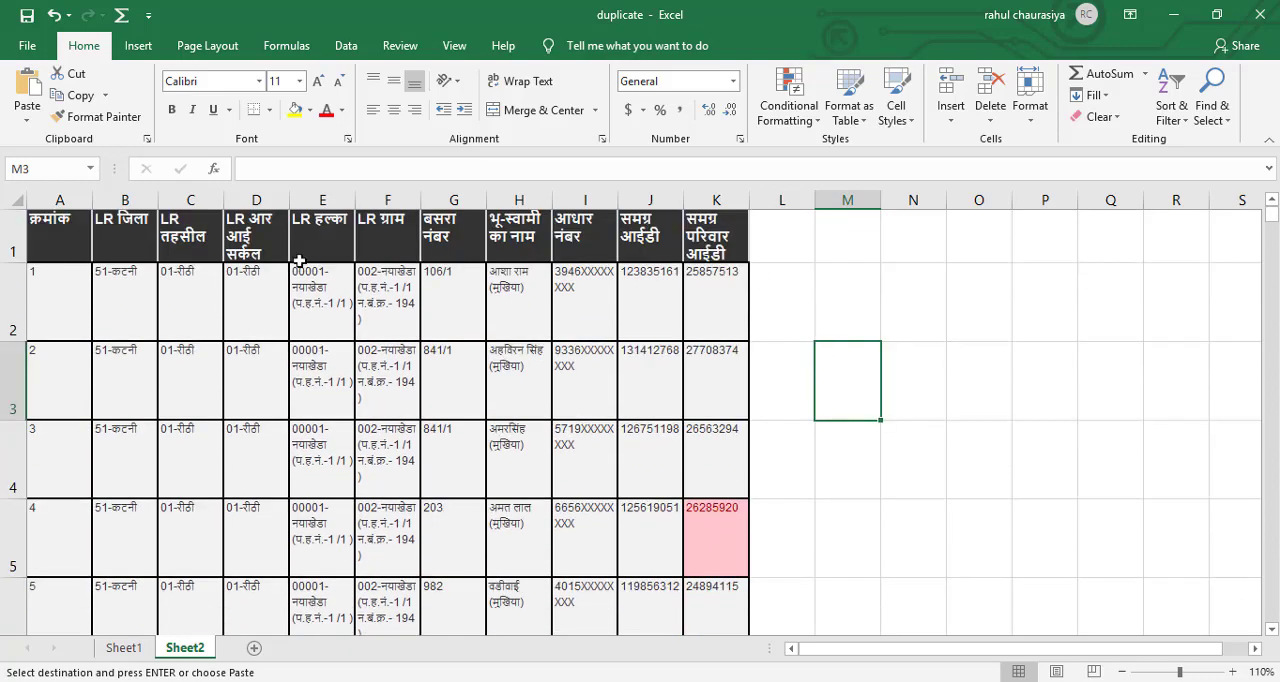
{"action": "left_click", "coordinate": [6, 247]}
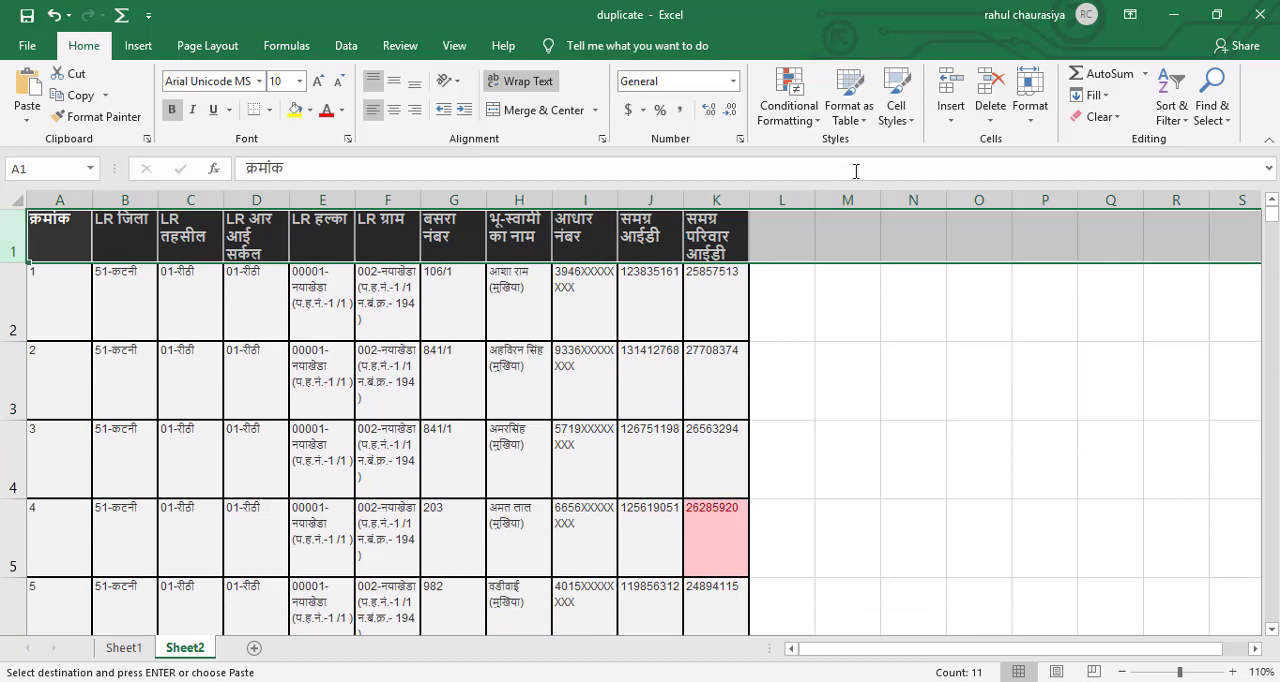
{"action": "left_click", "coordinate": [1171, 118]}
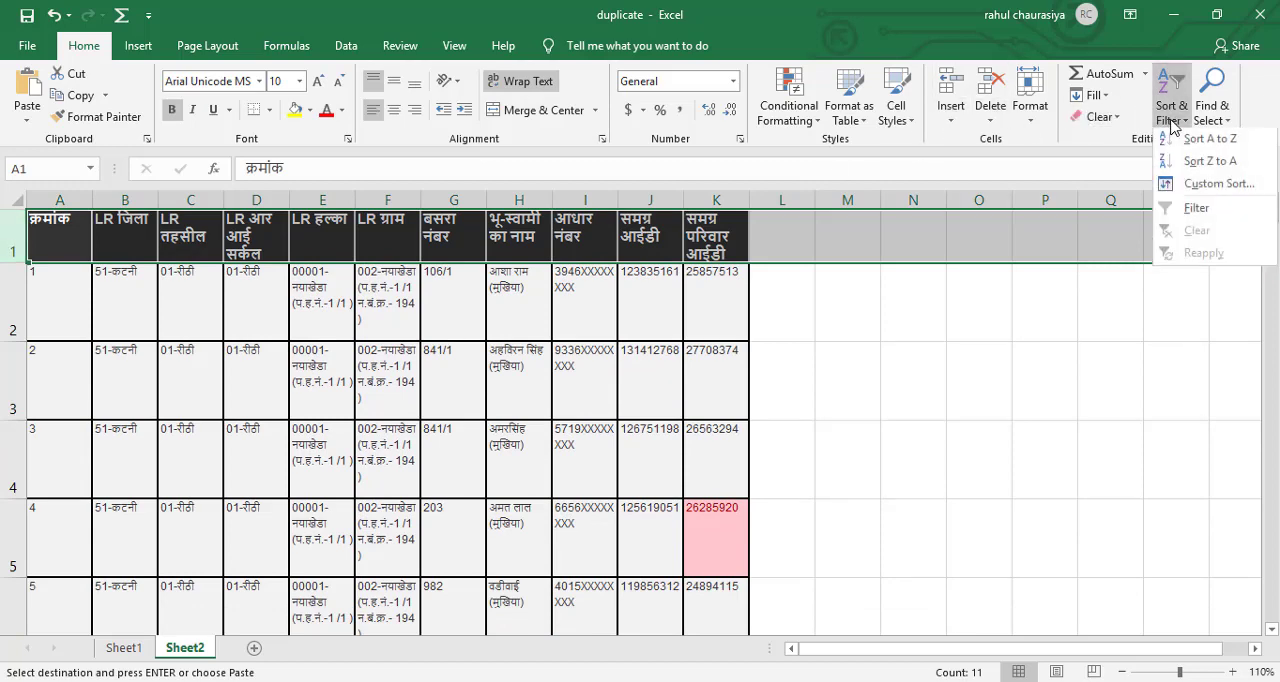
{"action": "left_click", "coordinate": [1196, 208]}
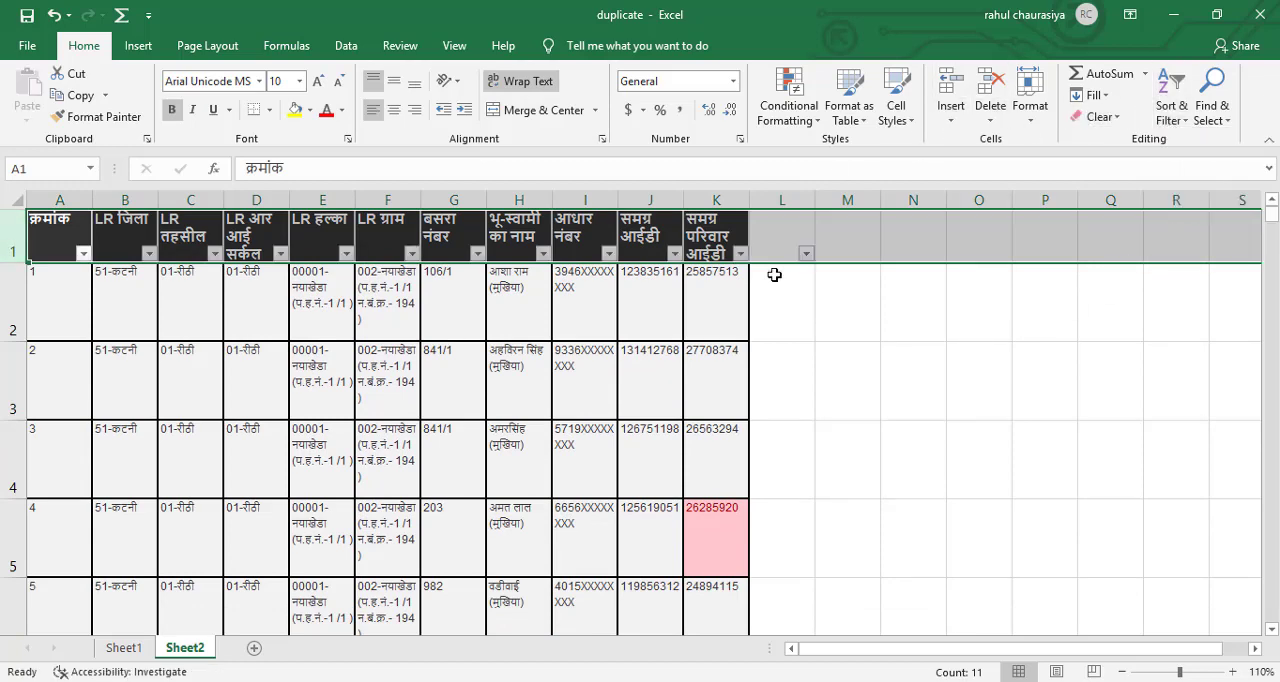
Sort the Sheet2 records by the light red cell color in the समग्र परिवार आईडी column.
{"action": "left_click", "coordinate": [740, 254]}
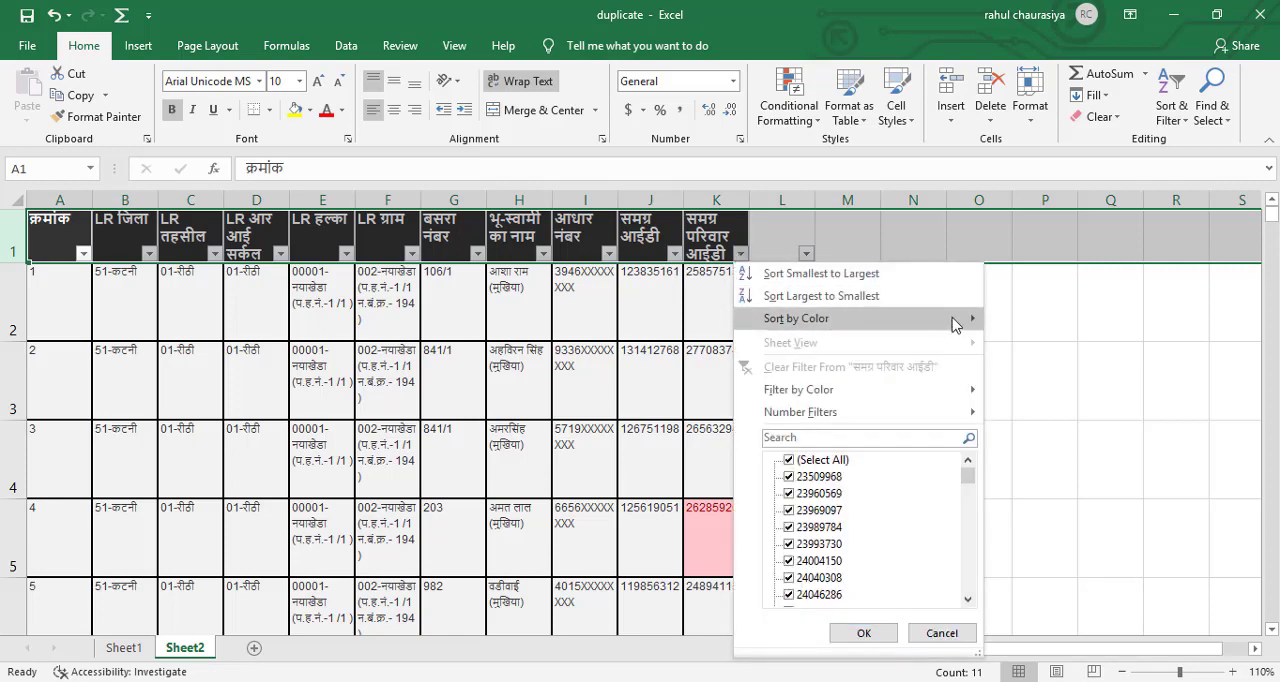
{"action": "mouse_move", "coordinate": [970, 326]}
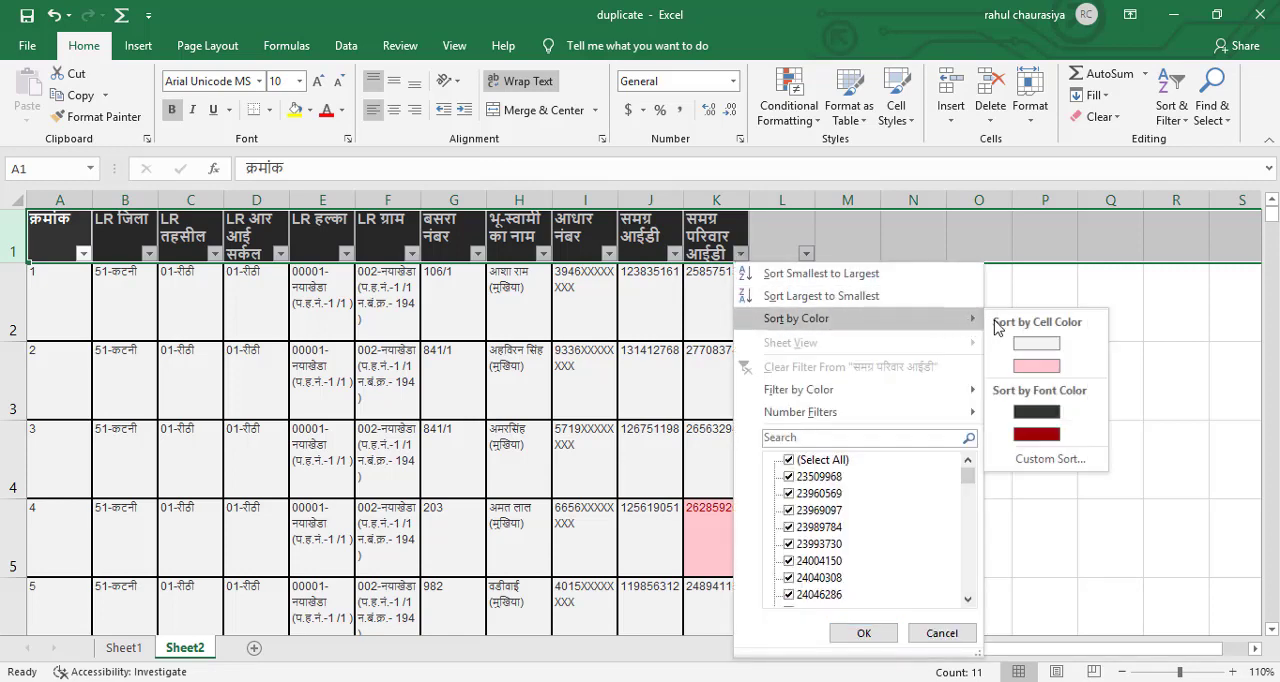
{"action": "left_click", "coordinate": [1036, 367]}
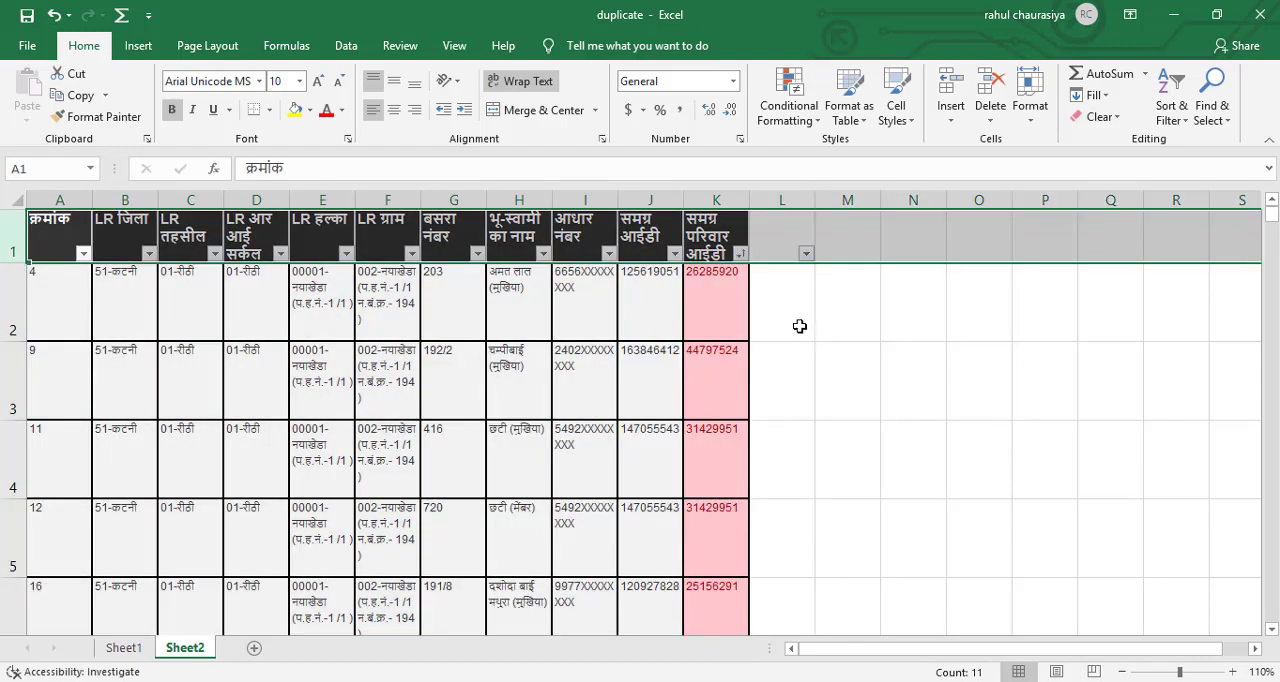
{"action": "left_click", "coordinate": [792, 322]}
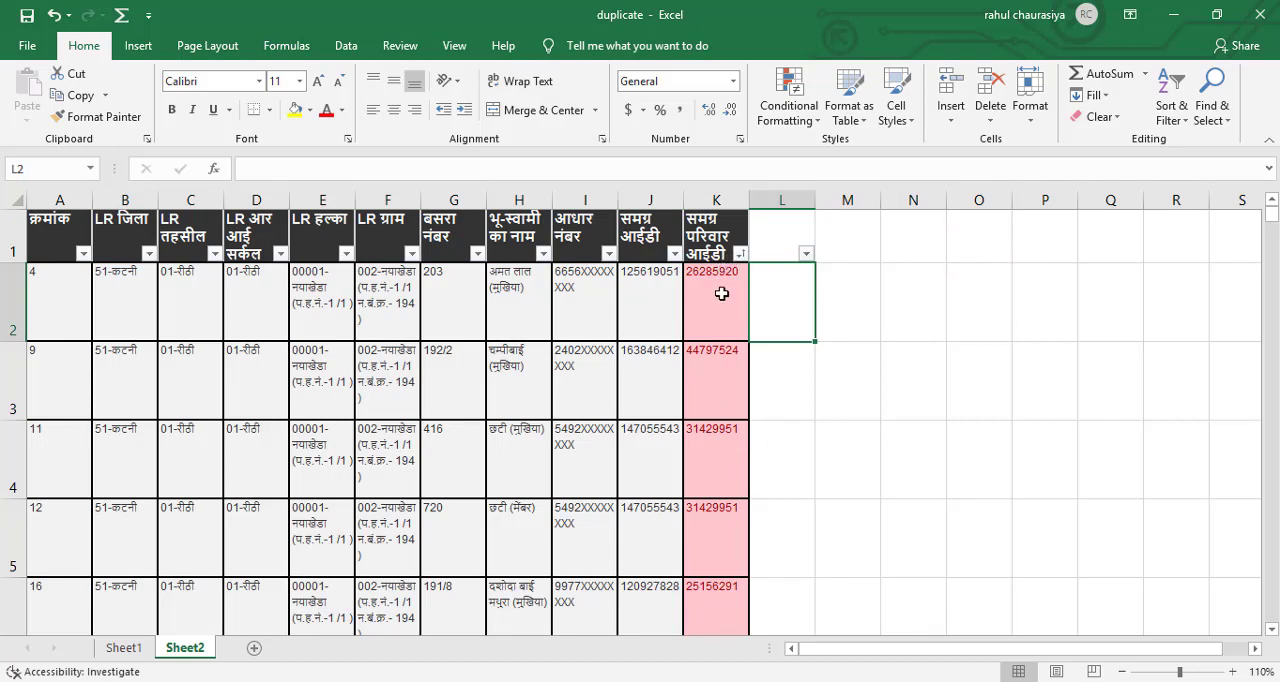
{"action": "left_click", "coordinate": [798, 388]}
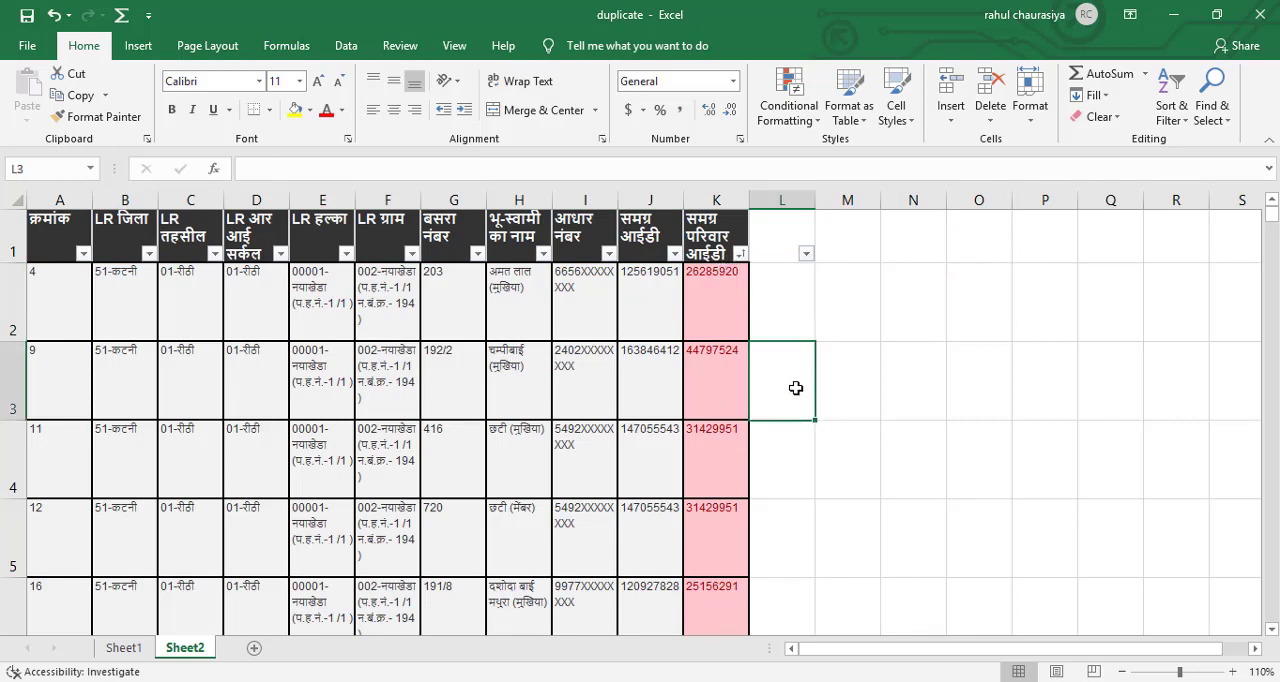
Copy the header and all records with highlighted IDs, A1:K189, into a new worksheet and set its zoom to 110%.
{"action": "left_click", "coordinate": [47, 232]}
{"action": "left_click_drag", "start_coordinate": [47, 232], "coordinate": [694, 397]}
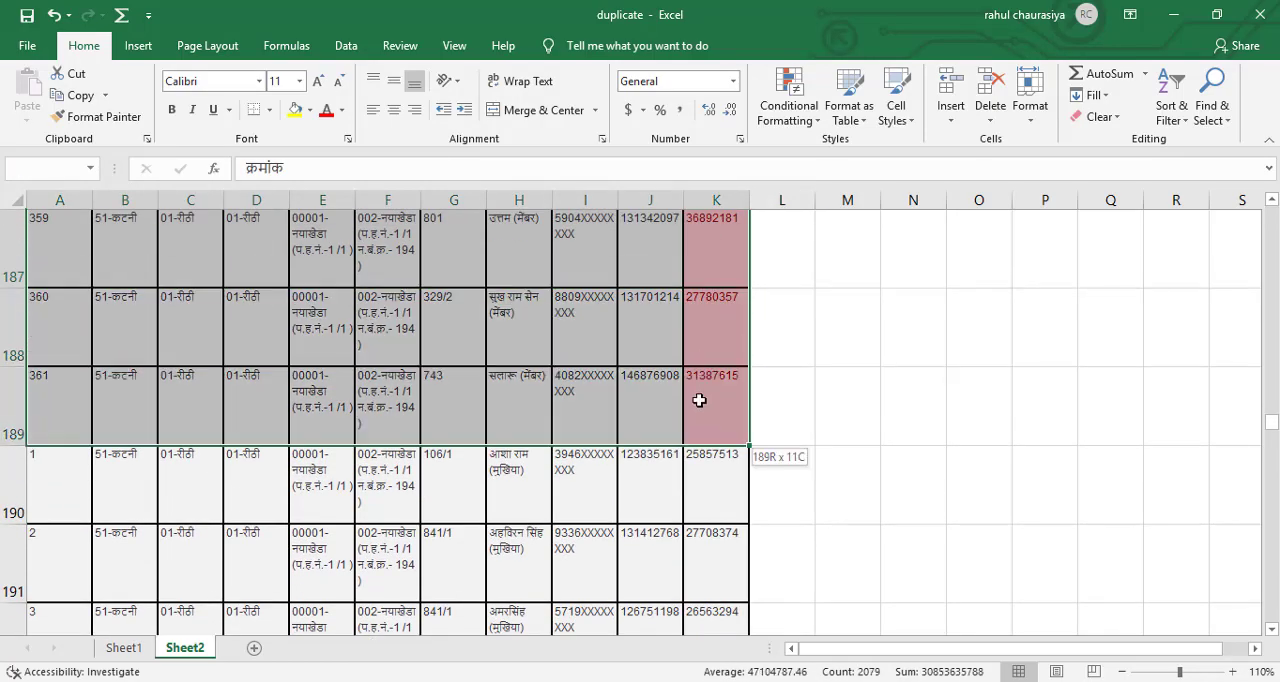
{"action": "key", "text": "ctrl+c"}
{"action": "left_click", "coordinate": [800, 396]}
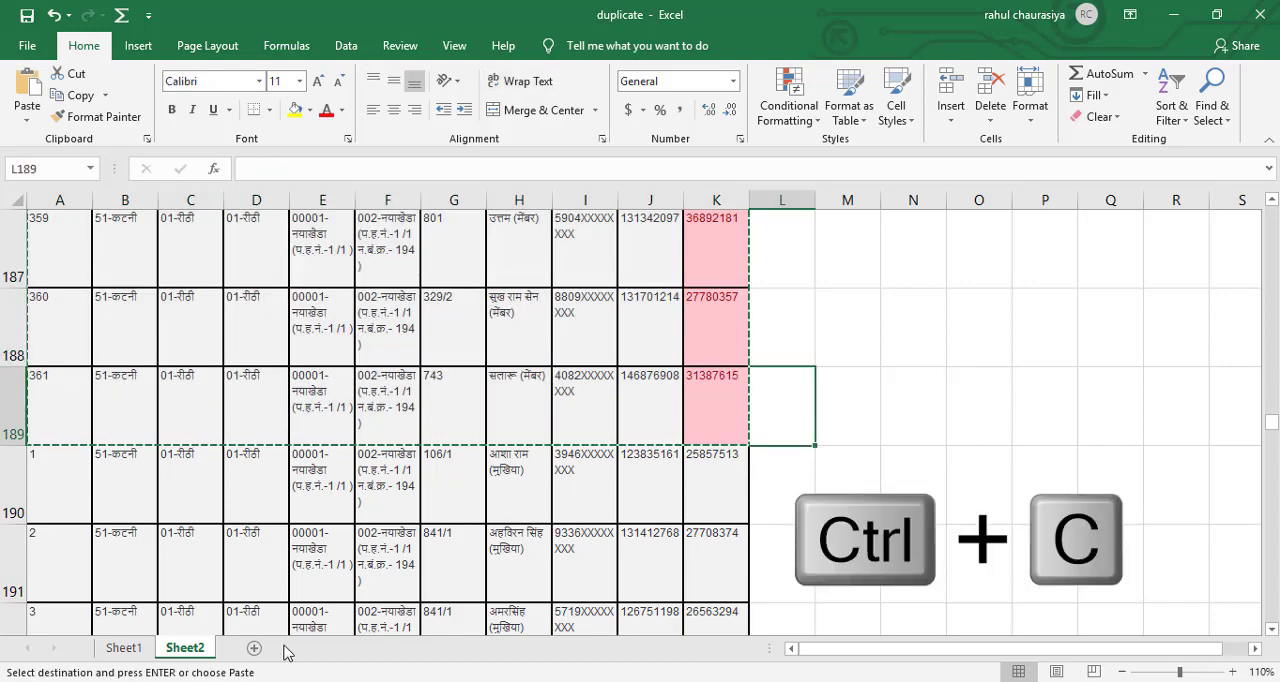
{"action": "left_click", "coordinate": [254, 648]}
{"action": "key", "text": "ctrl+v"}
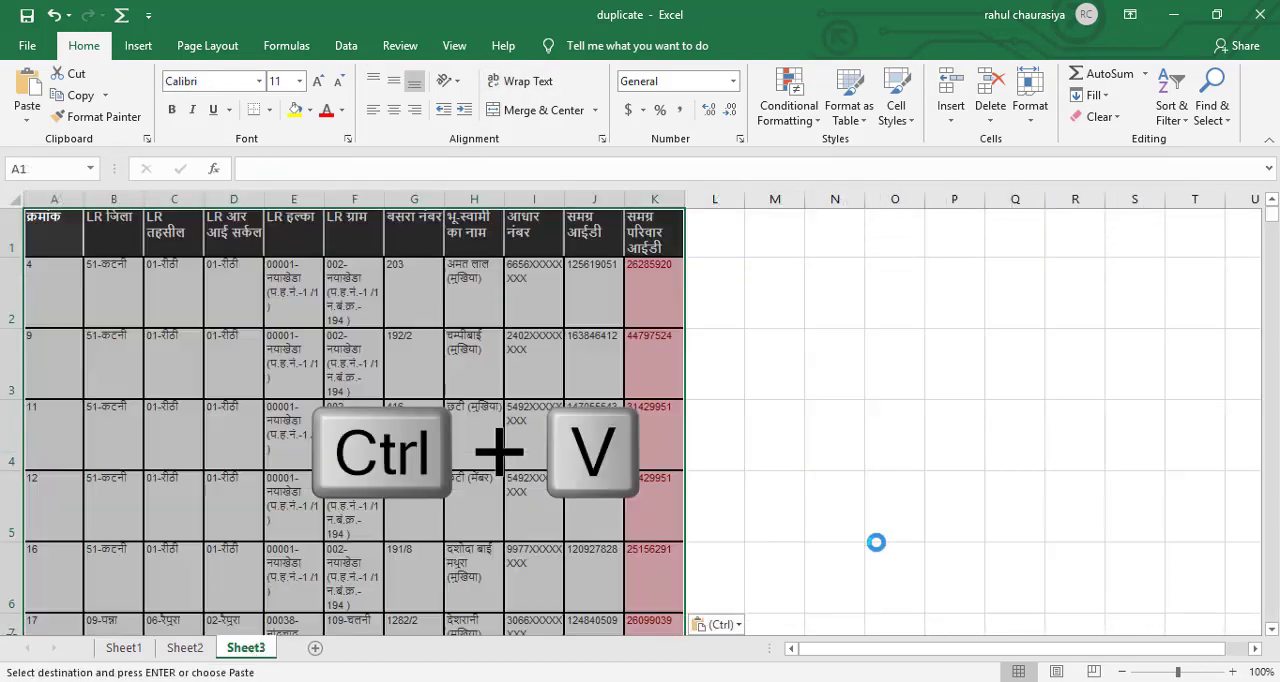
{"action": "left_click", "coordinate": [1234, 672]}
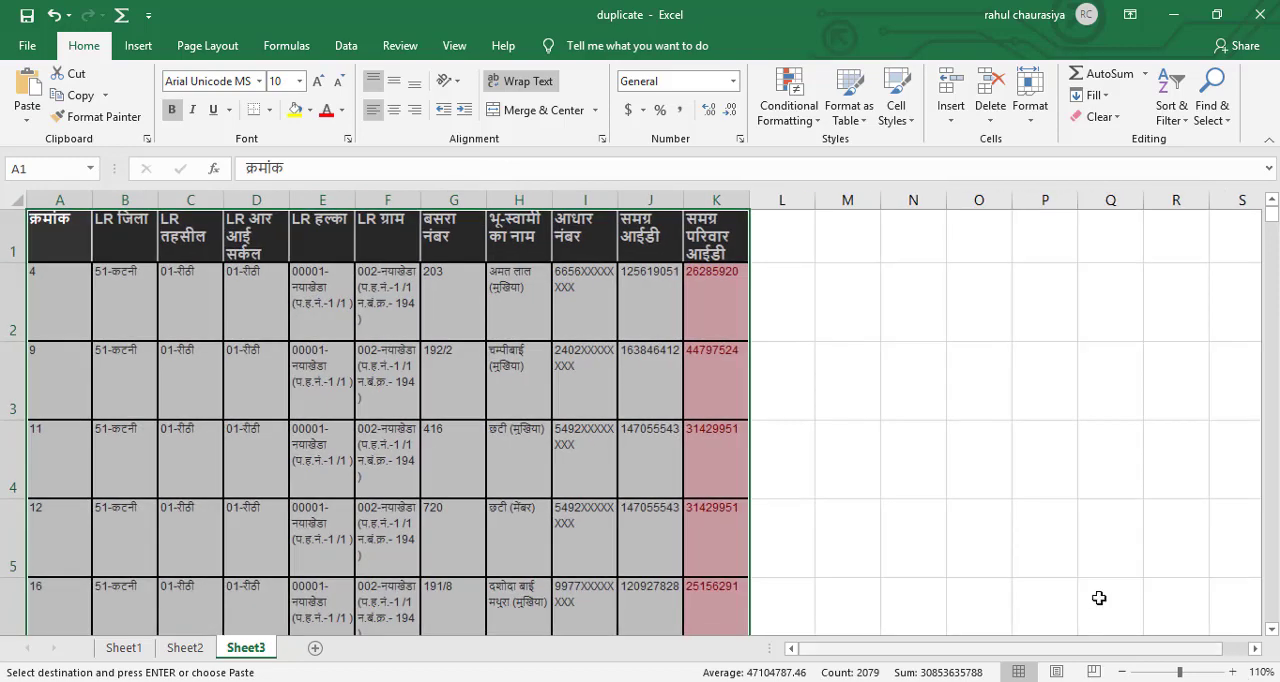
Add filters to header row 1 of Sheet3 and sort the समग्र परिवार आईडी column from smallest to largest.
{"action": "left_click", "coordinate": [806, 314]}
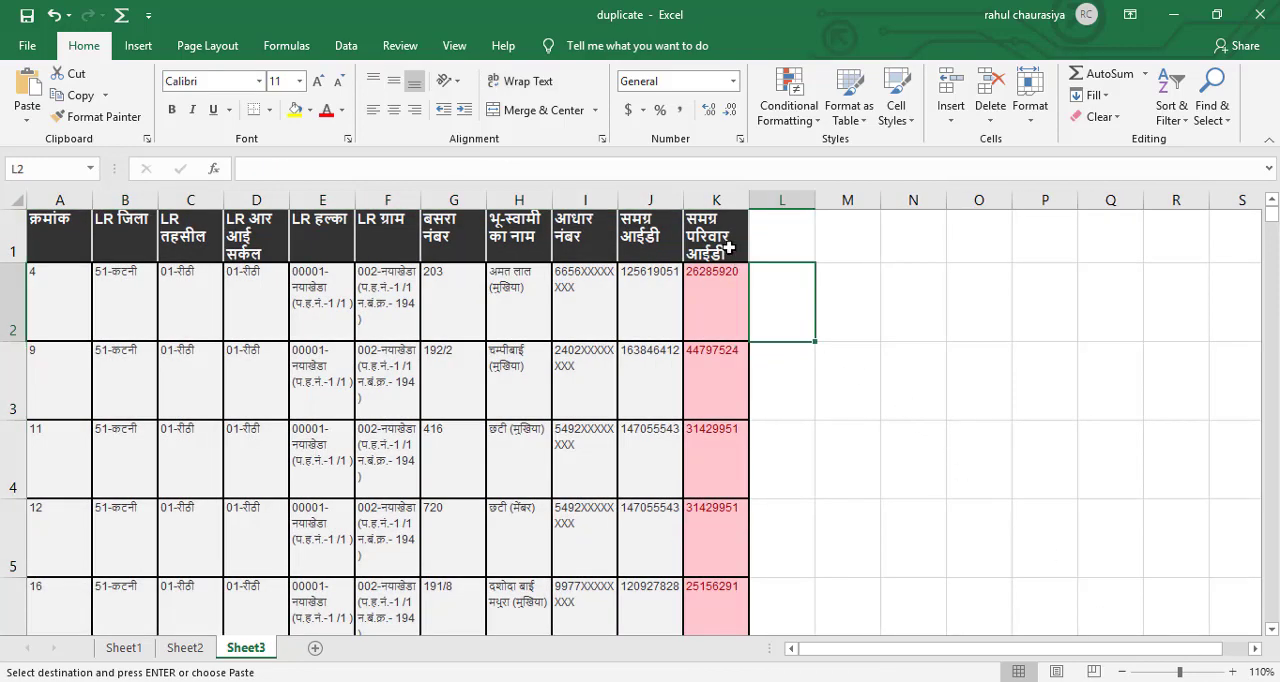
{"action": "left_click", "coordinate": [12, 240]}
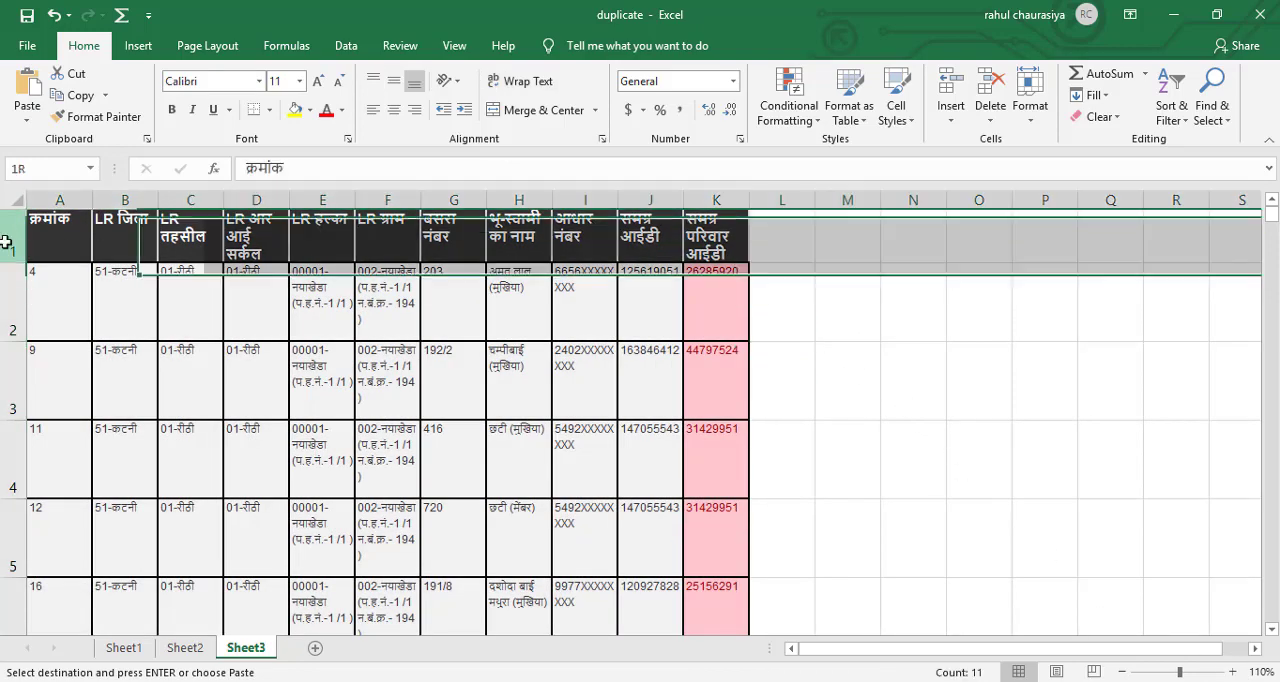
{"action": "left_click", "coordinate": [1177, 117]}
{"action": "left_click", "coordinate": [1196, 209]}
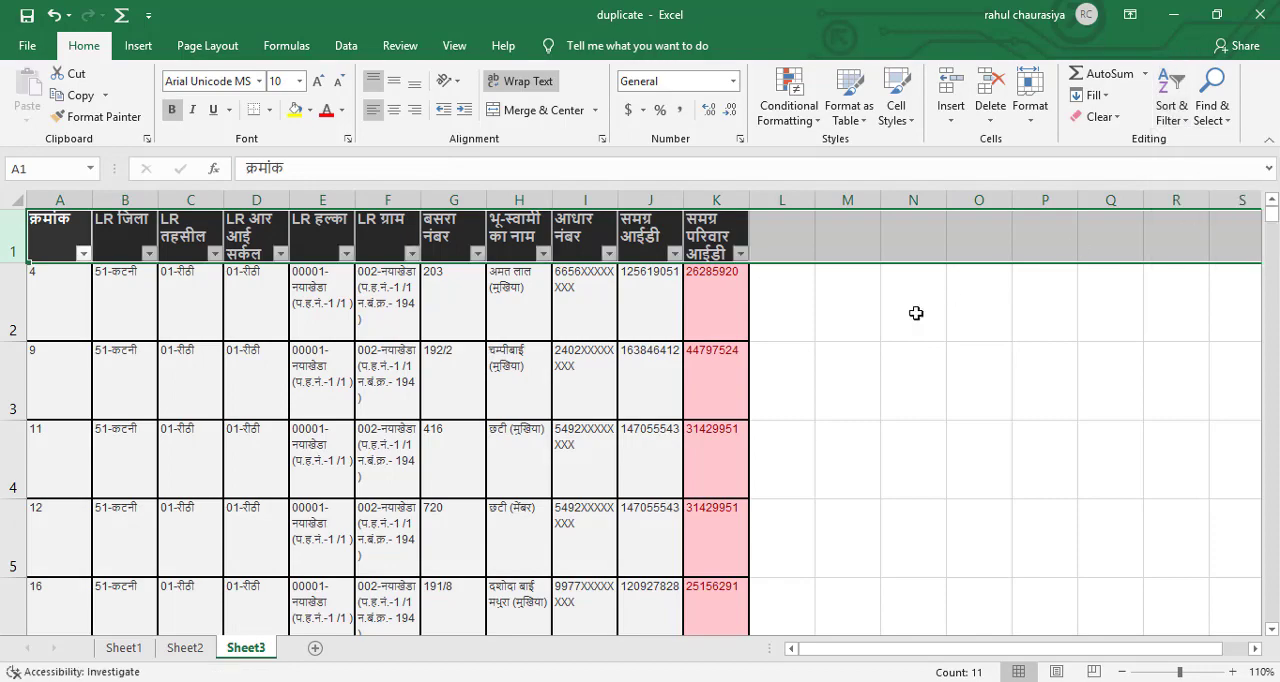
{"action": "left_click", "coordinate": [788, 322]}
{"action": "left_click", "coordinate": [740, 254]}
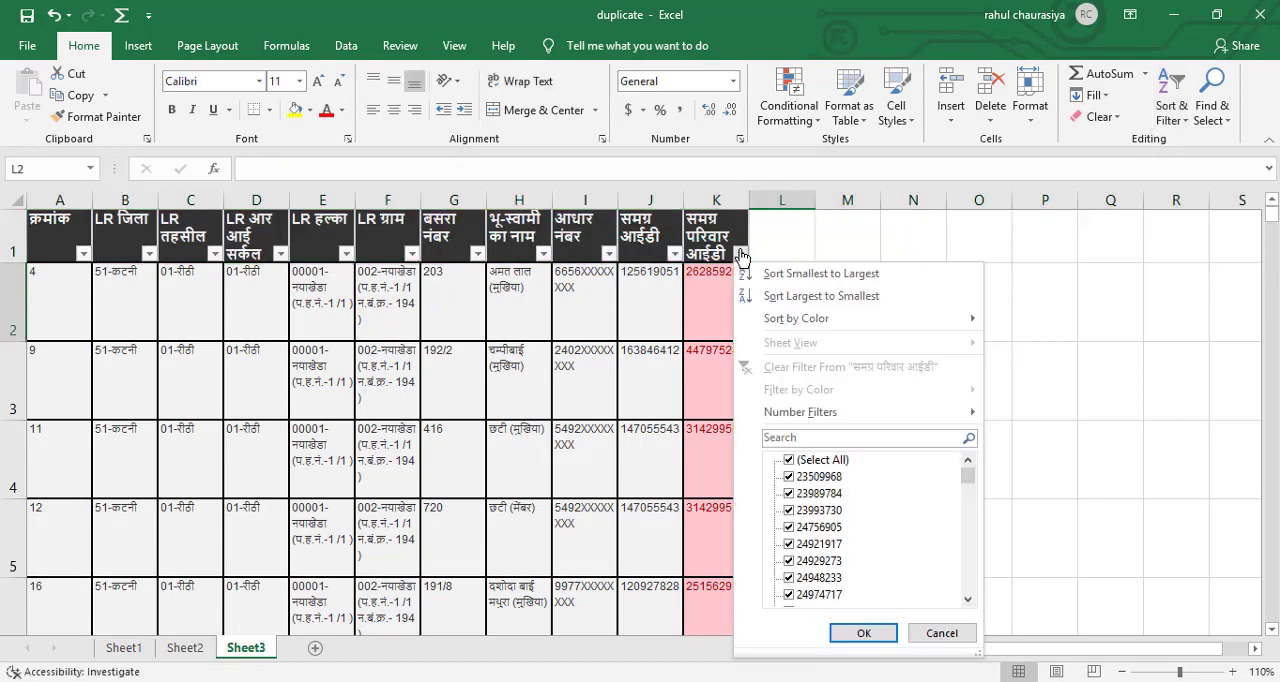
{"action": "left_click", "coordinate": [825, 283]}
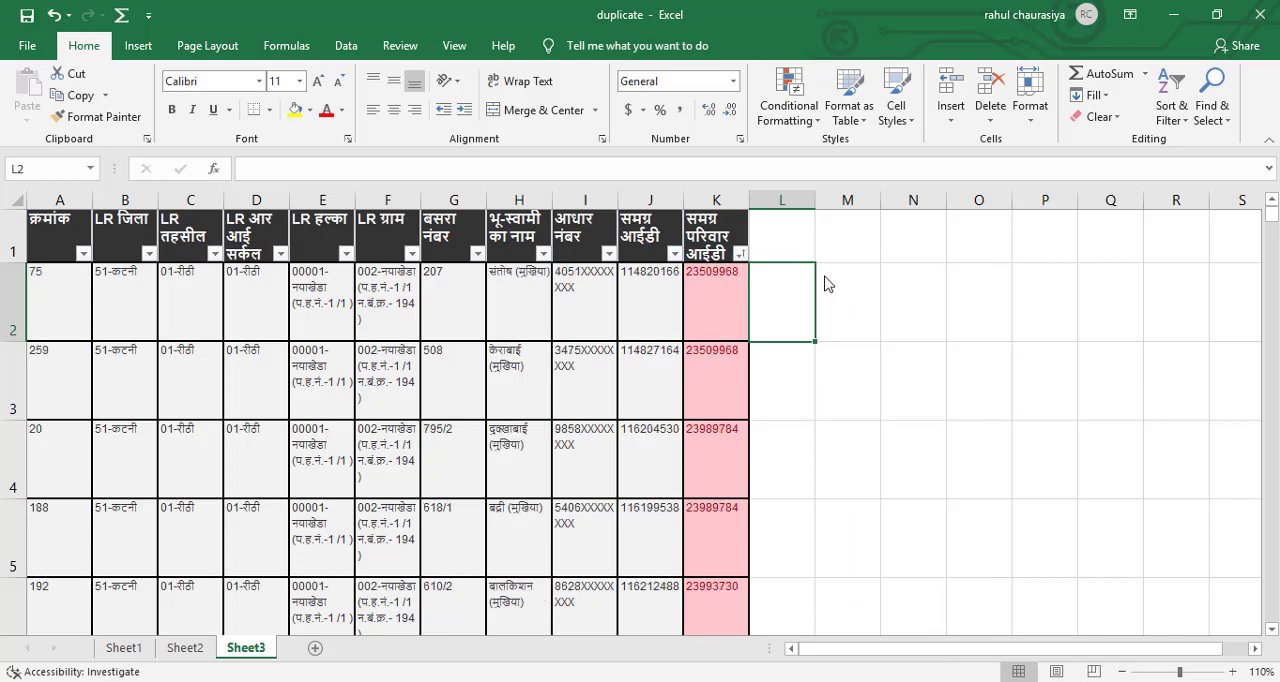
Compare the family IDs of neighbouring records in column K of Sheet3 to examine the duplicate pairs.
{"action": "left_click", "coordinate": [714, 308]}
{"action": "left_click", "coordinate": [714, 386]}
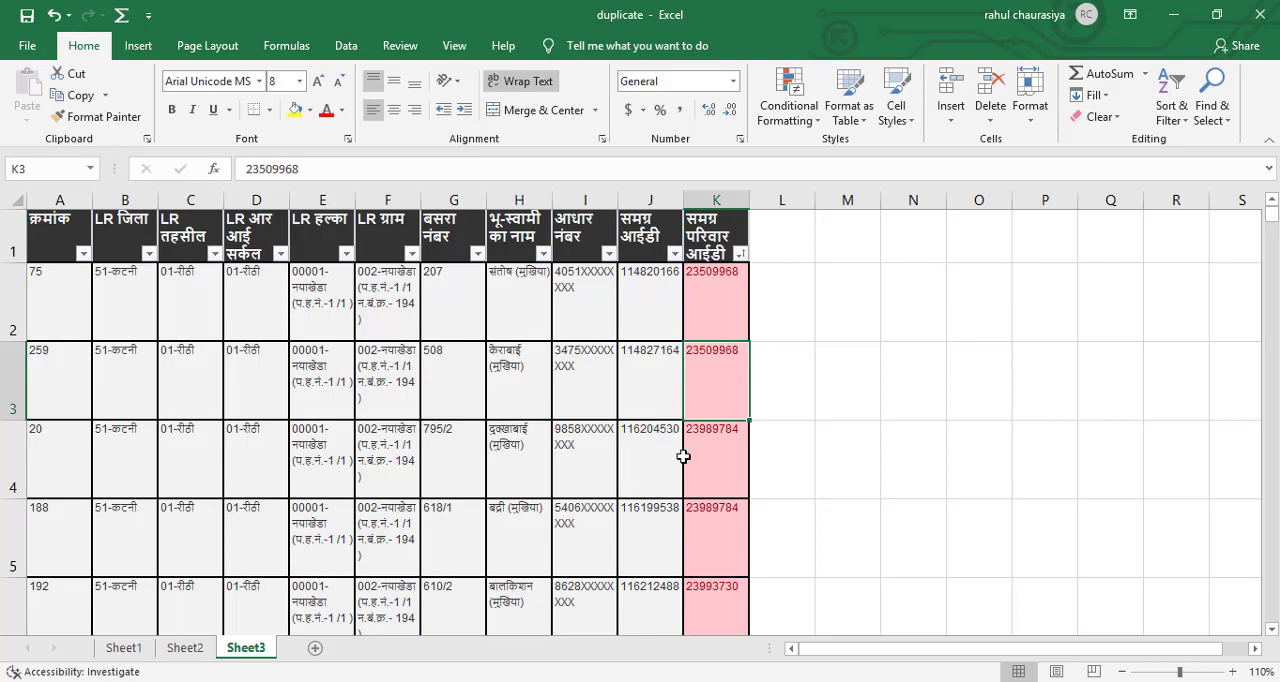
{"action": "left_click_drag", "start_coordinate": [715, 452], "coordinate": [714, 514]}
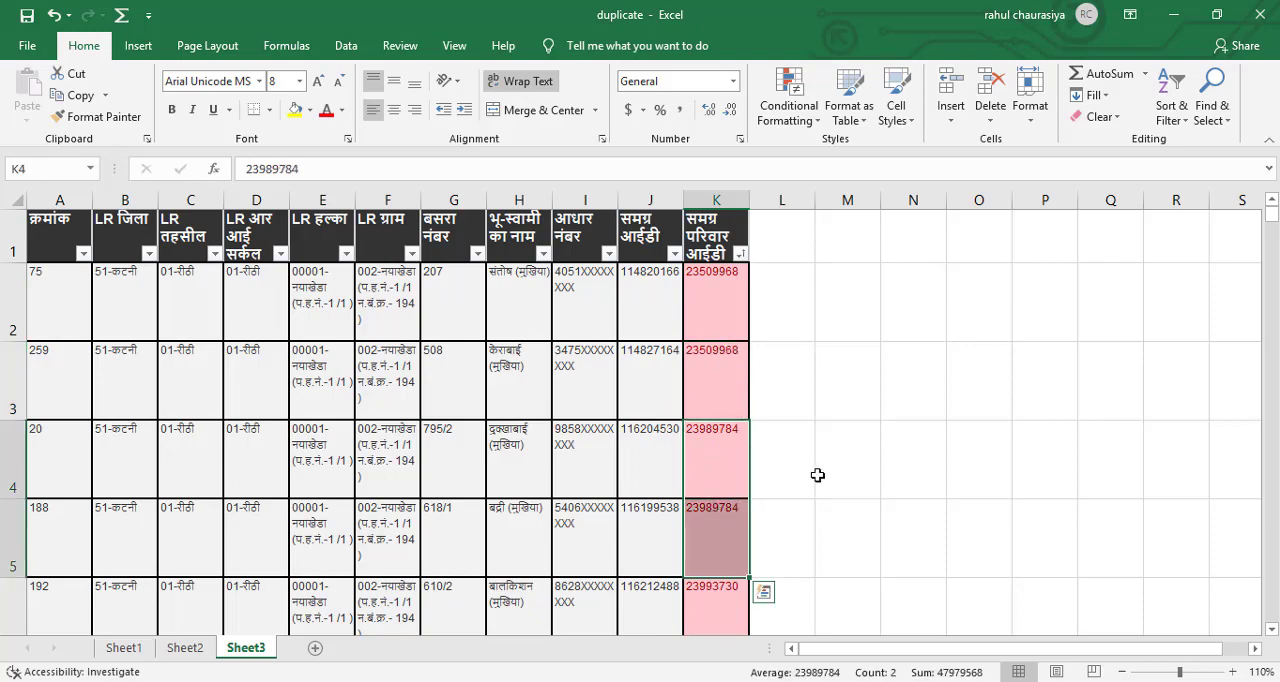
{"action": "scroll", "coordinate": [810, 468], "scroll_direction": "down", "scroll_amount": 2}
{"action": "left_click", "coordinate": [786, 355]}
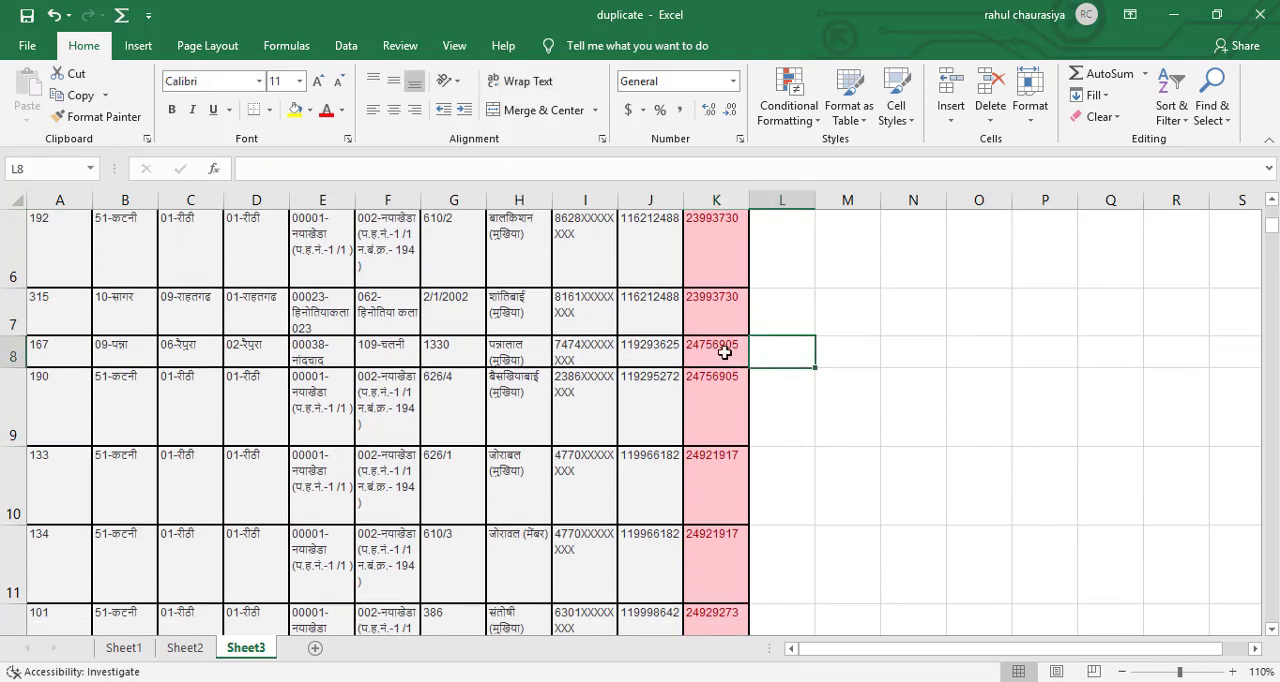
{"action": "scroll", "coordinate": [855, 369], "scroll_direction": "up", "scroll_amount": 2}
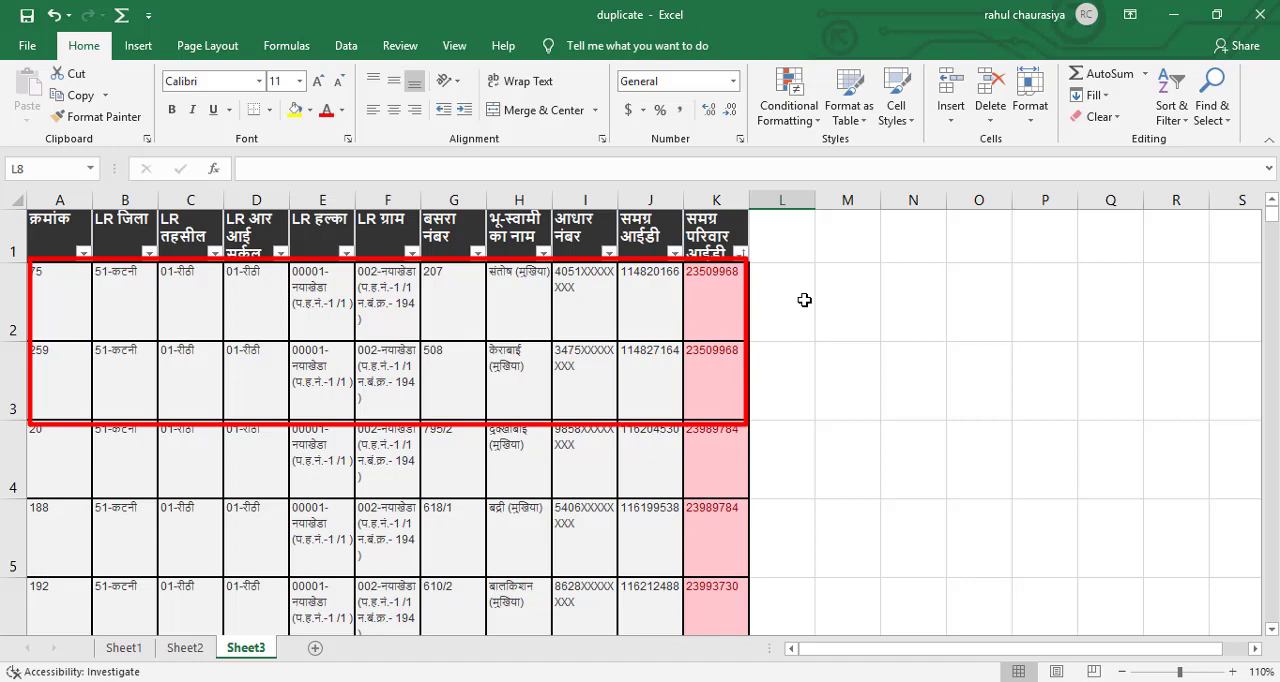
Clear the filter and sort state of the Sheet3 data, keeping the header filters on.
{"action": "left_click", "coordinate": [1172, 112]}
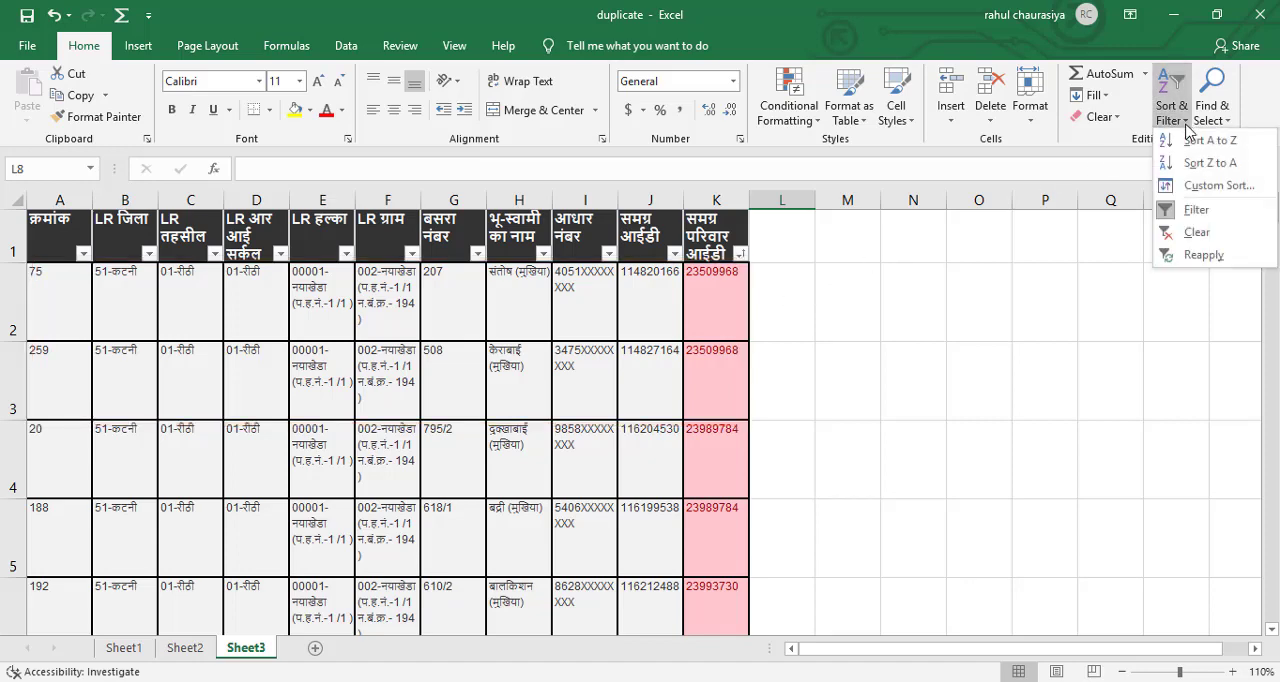
{"action": "left_click", "coordinate": [1198, 232]}
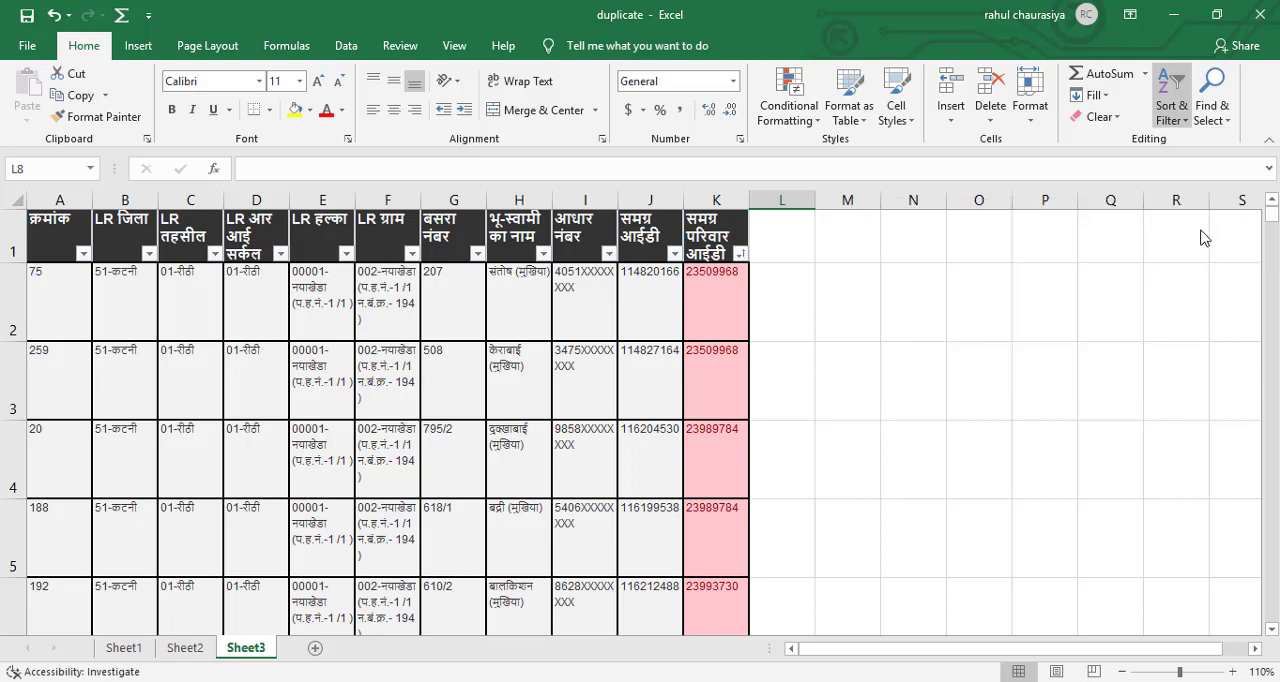
{"action": "left_click", "coordinate": [788, 289]}
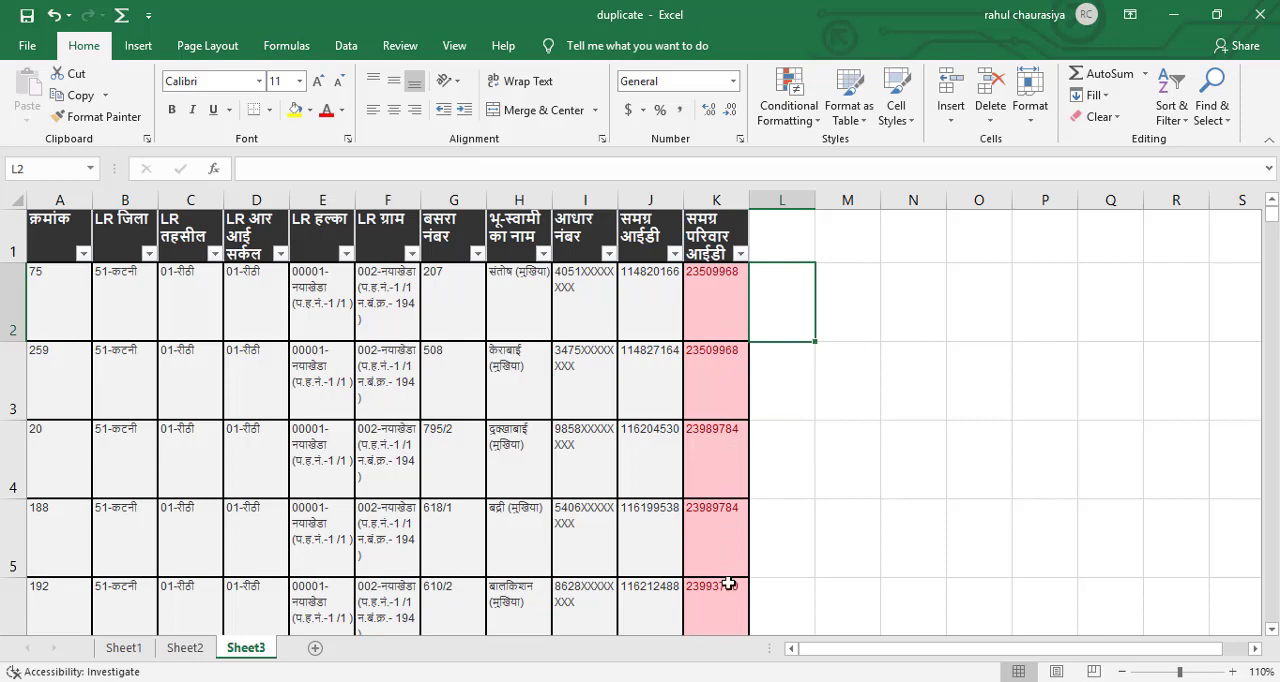
{"action": "left_click", "coordinate": [718, 300]}
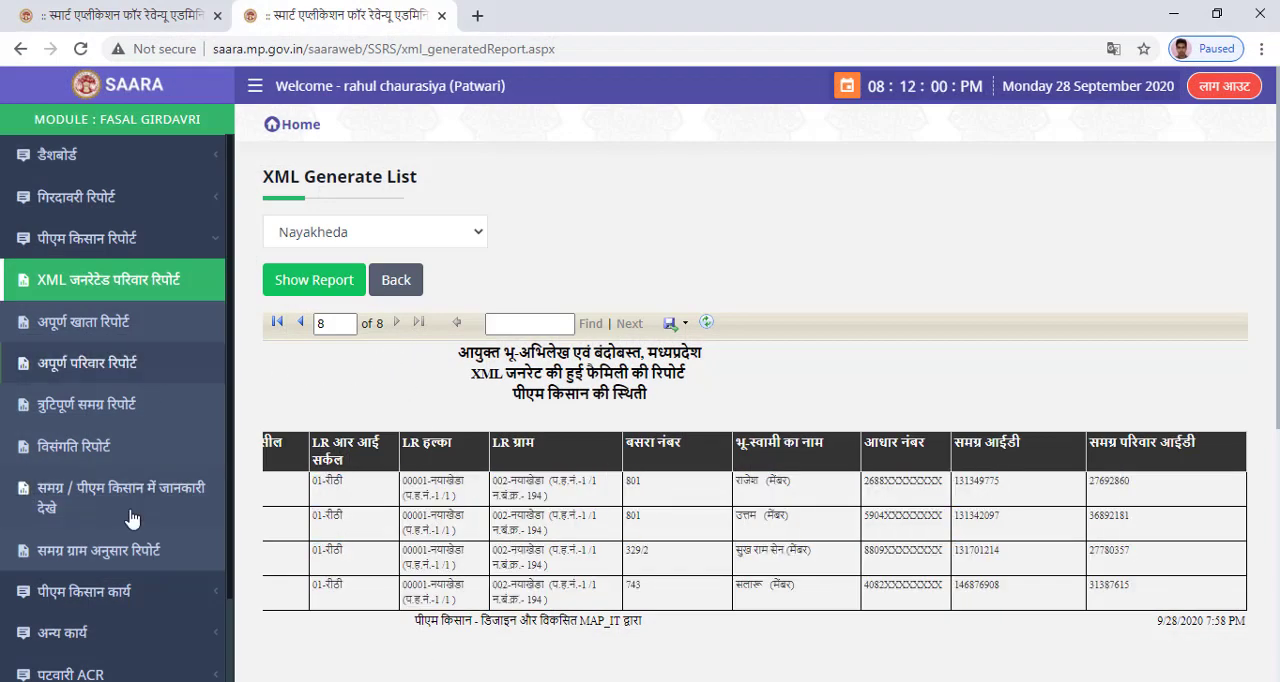
Open the परिवार जानकारी संसोधन एवं डीफोर्म page from the पीएम किसान कार्य section.
{"action": "left_click", "coordinate": [127, 592]}
{"action": "scroll", "coordinate": [127, 592], "scroll_direction": "down", "scroll_amount": 3}
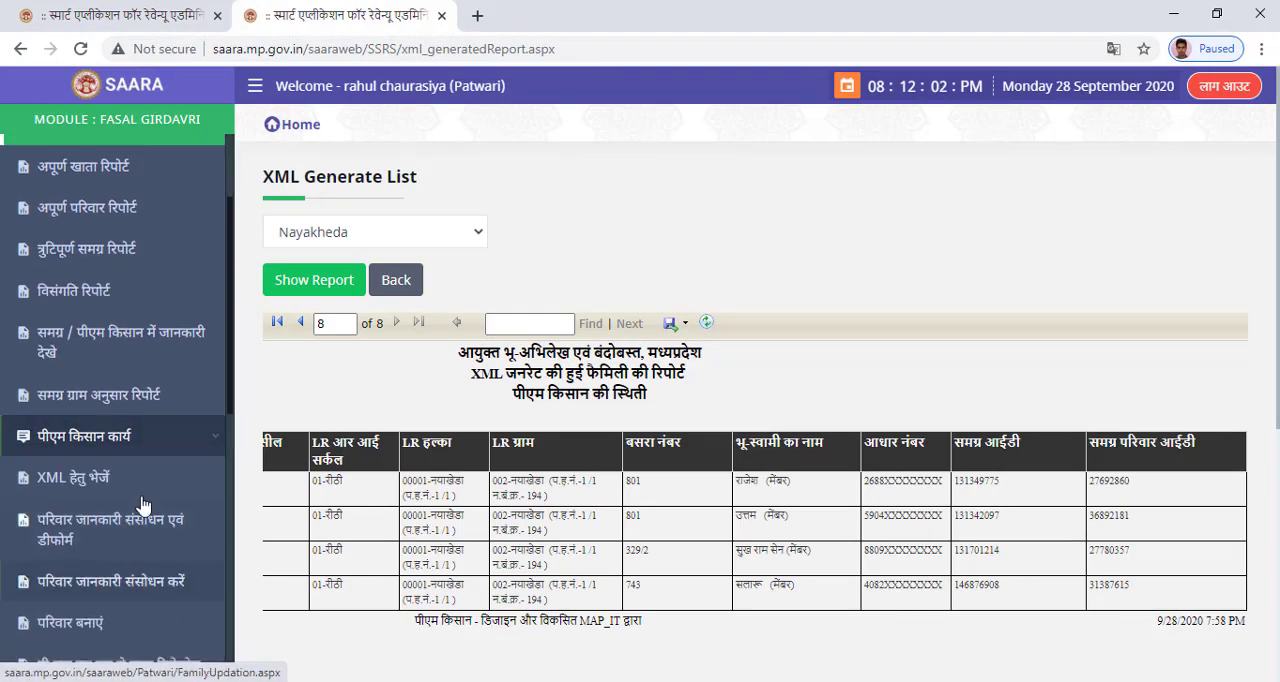
{"action": "left_click", "coordinate": [140, 531]}
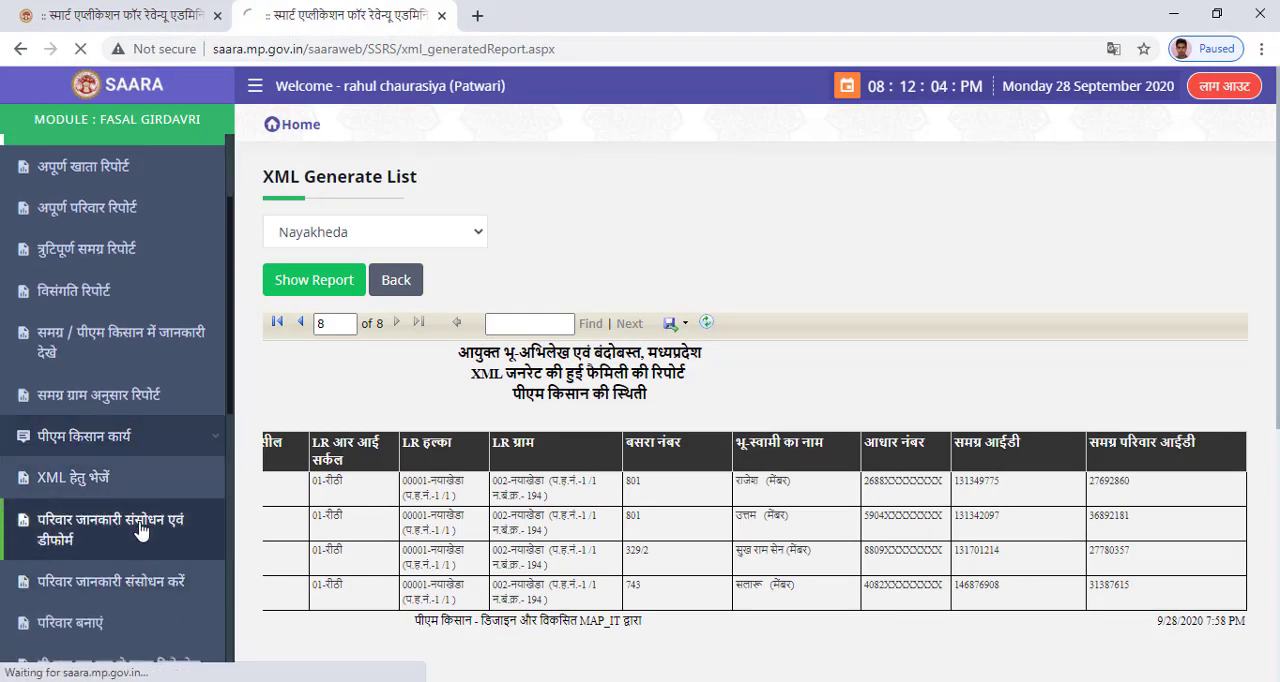
Show the land records data for village 002-नयाखेडा, entering the captcha code.
{"action": "left_click", "coordinate": [330, 231]}
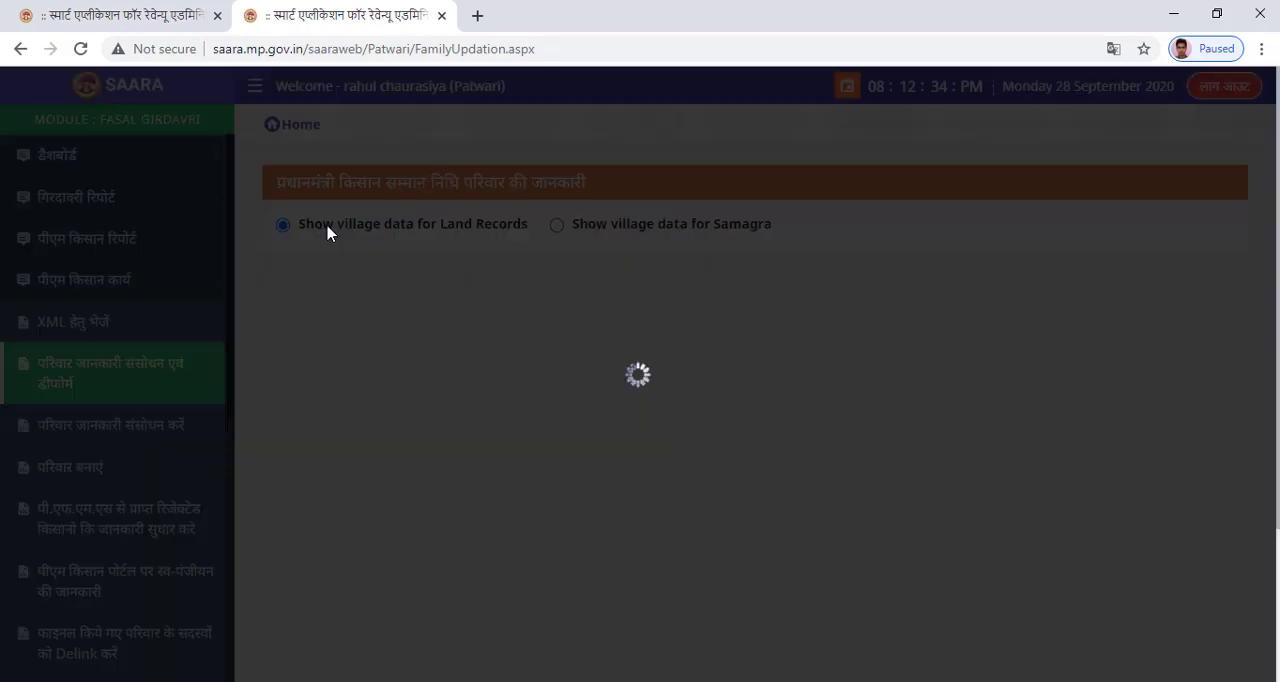
{"action": "left_click", "coordinate": [466, 270]}
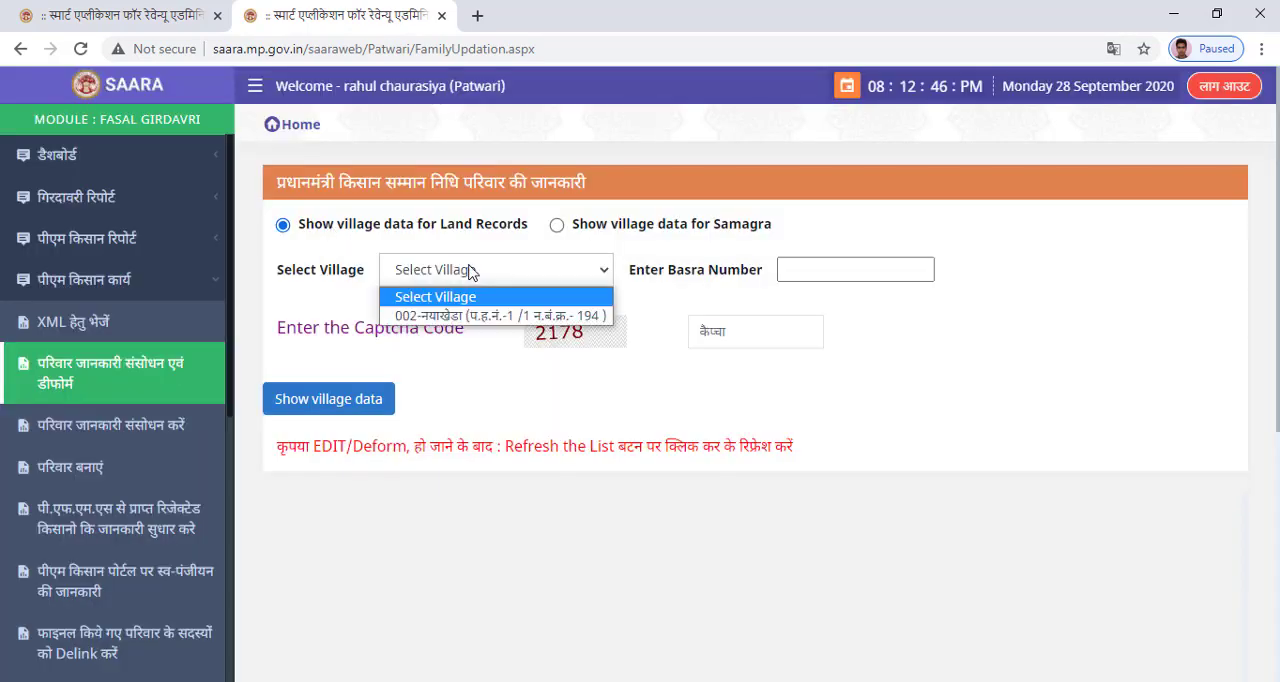
{"action": "left_click", "coordinate": [565, 318]}
{"action": "left_click", "coordinate": [757, 334]}
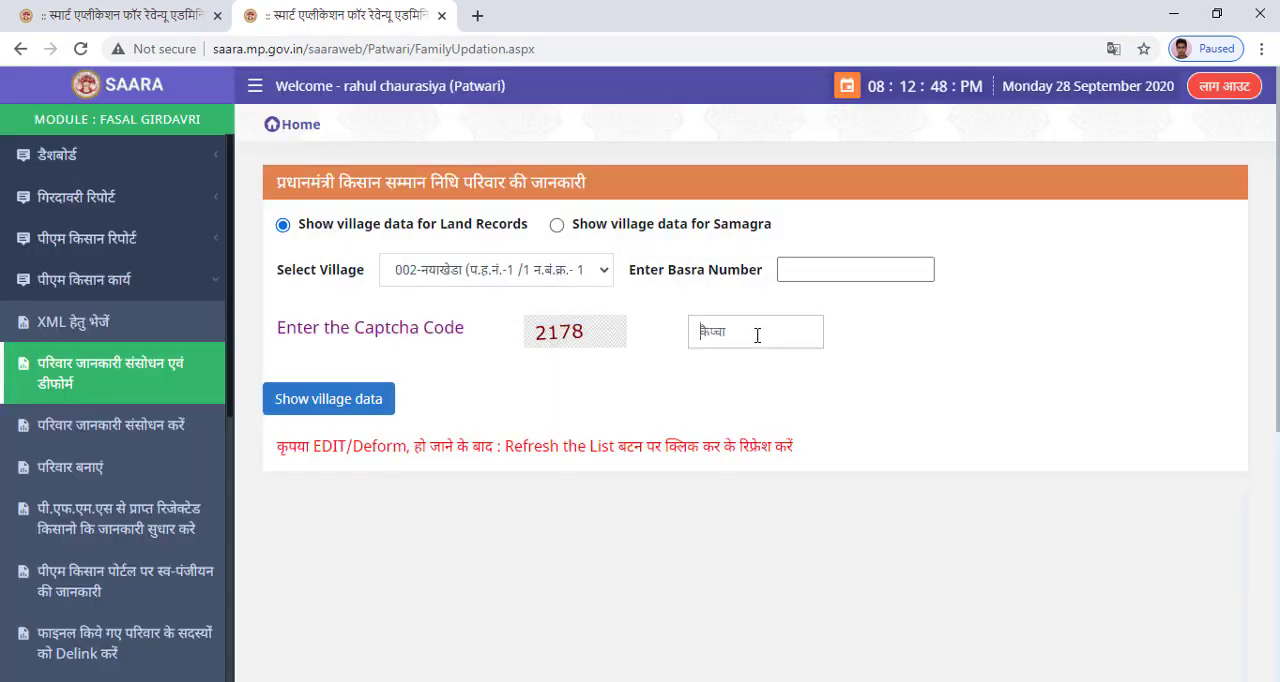
{"action": "type", "text": "2178"}
{"action": "left_click", "coordinate": [386, 398]}
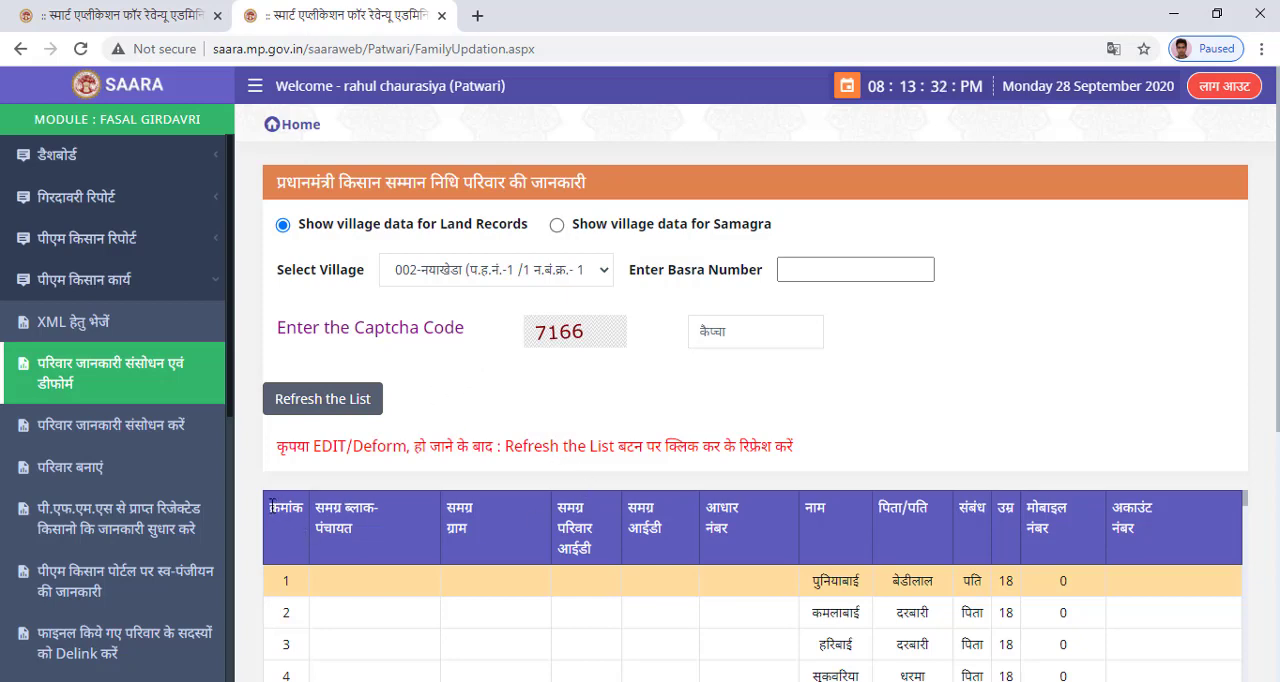
Copy the header row of the village family list, क्रमांक to Action For De-Finalised, into a new sheet of the Excel workbook at A1.
{"action": "left_click_drag", "start_coordinate": [754, 543], "coordinate": [1237, 547]}
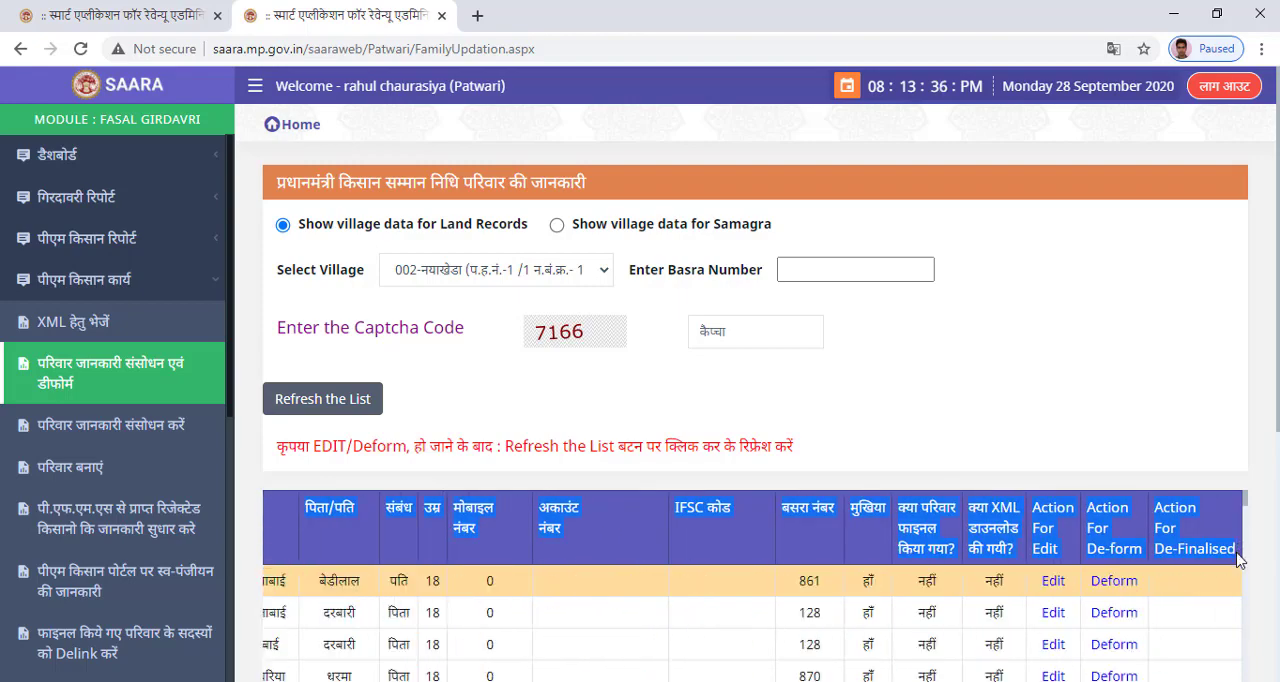
{"action": "key", "text": "ctrl+c"}
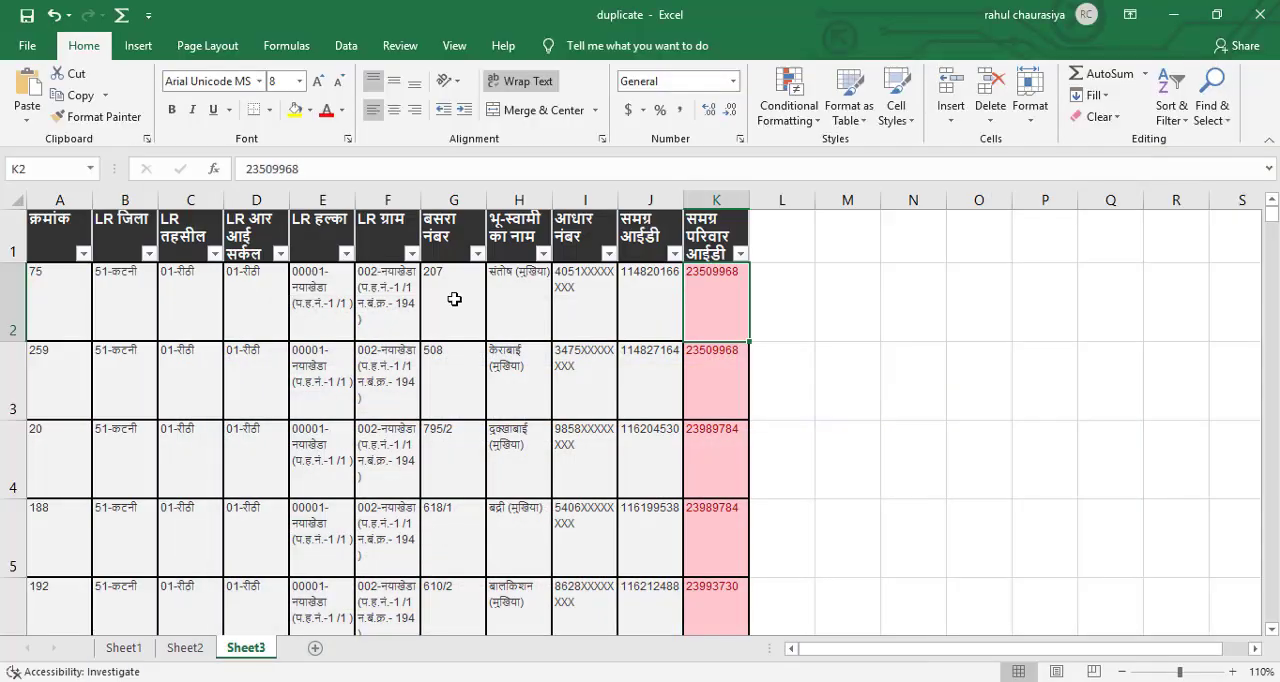
{"action": "key", "text": "Right"}
{"action": "key", "text": "Right"}
{"action": "key", "text": "Down"}
{"action": "key", "text": "Down"}
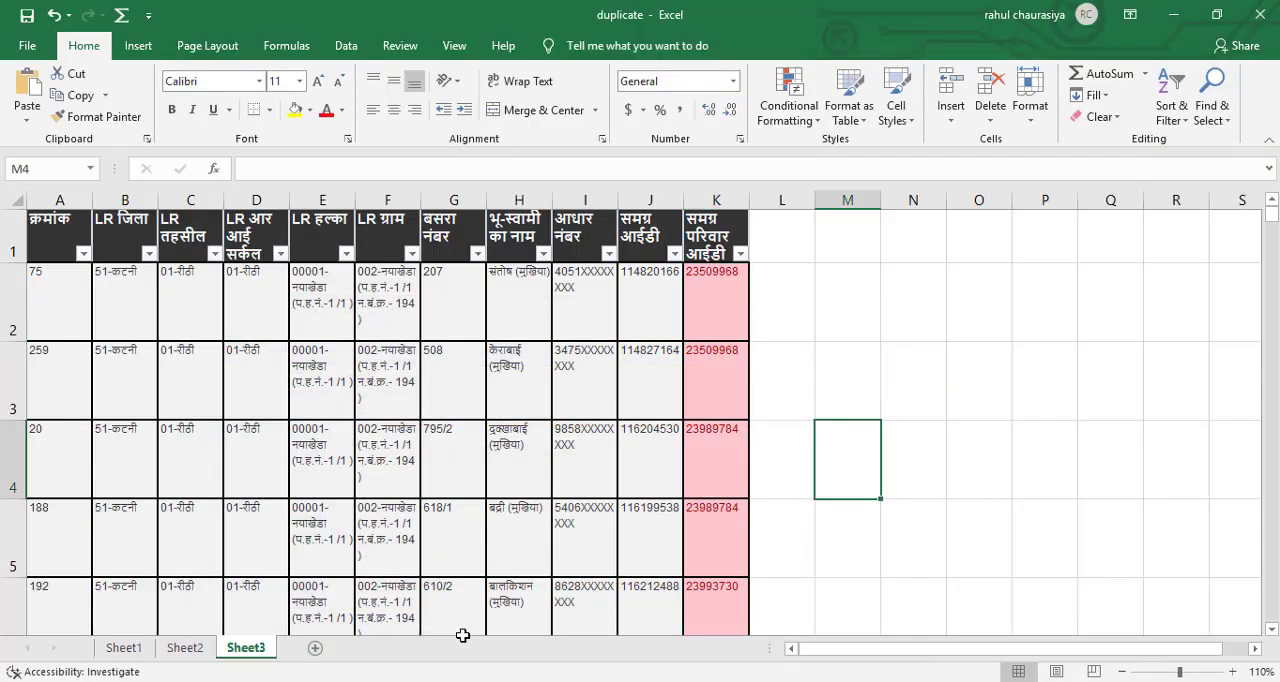
{"action": "left_click", "coordinate": [314, 650]}
{"action": "key", "text": "ctrl+v"}
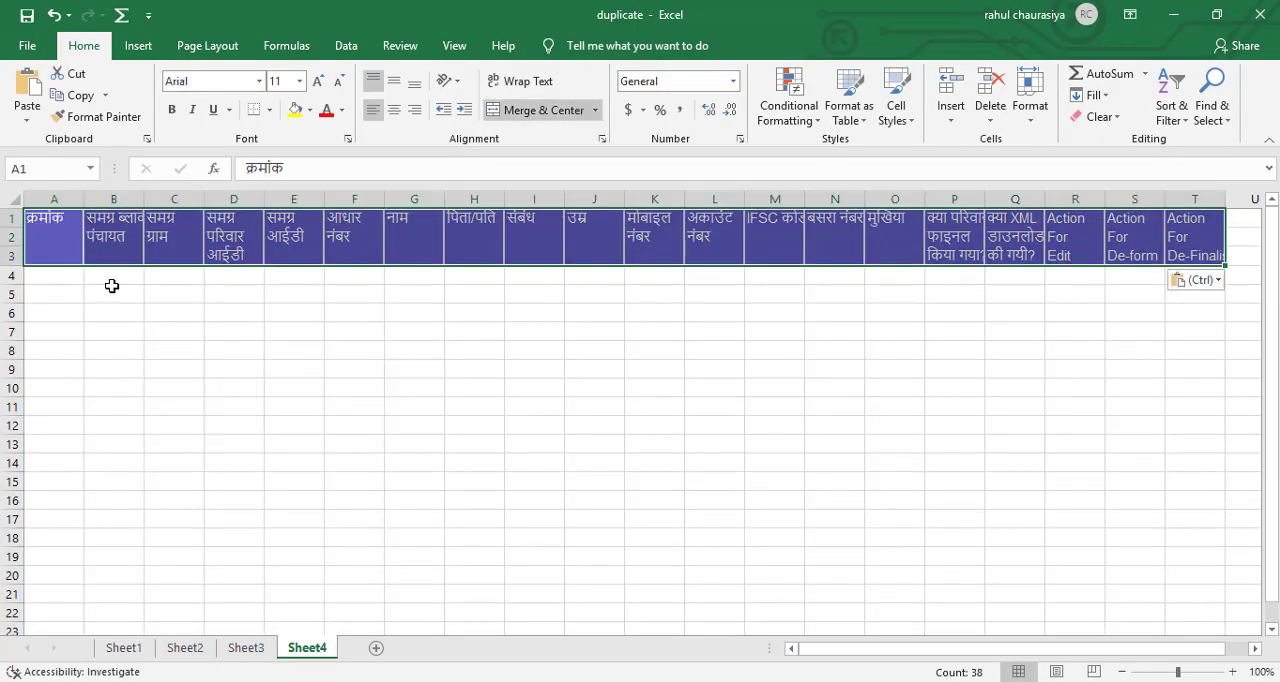
{"action": "left_click", "coordinate": [417, 306]}
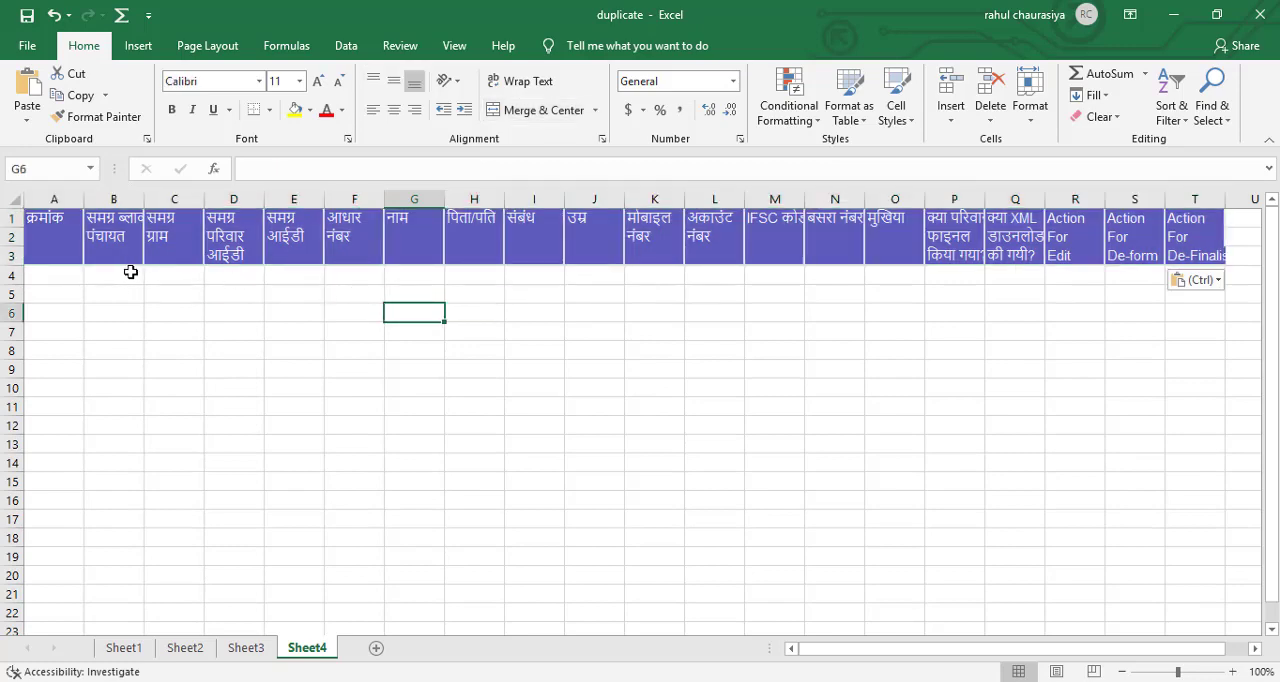
{"action": "left_click", "coordinate": [70, 277]}
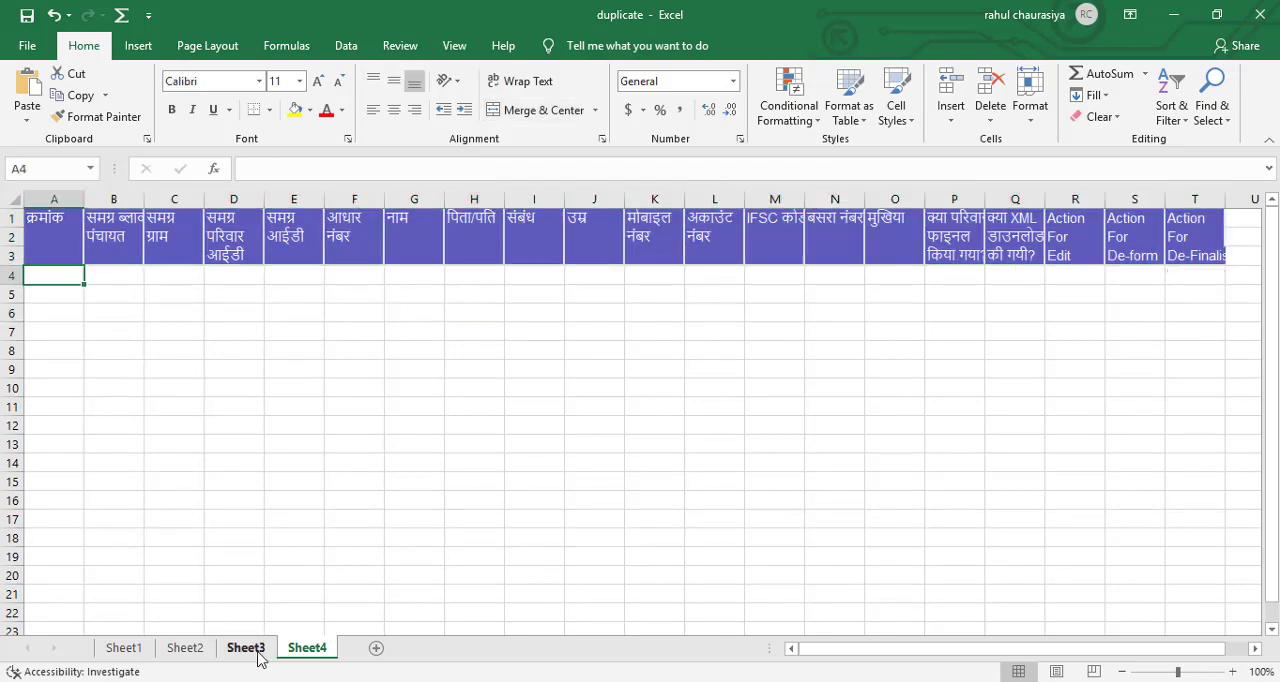
Copy the family ID in K2 of Sheet3 and search for it in the village family list in Chrome.
{"action": "left_click", "coordinate": [252, 650]}
{"action": "left_click", "coordinate": [721, 297]}
{"action": "key", "text": "ctrl+c"}
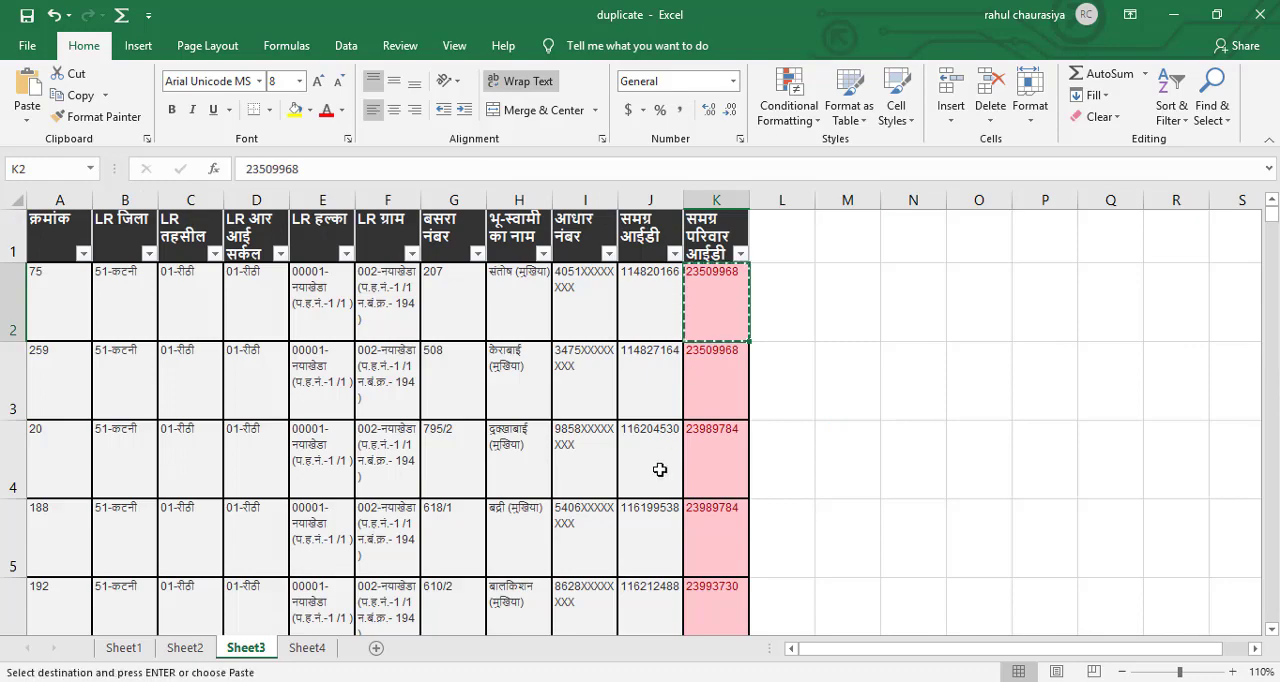
{"action": "key", "text": "alt+Tab"}
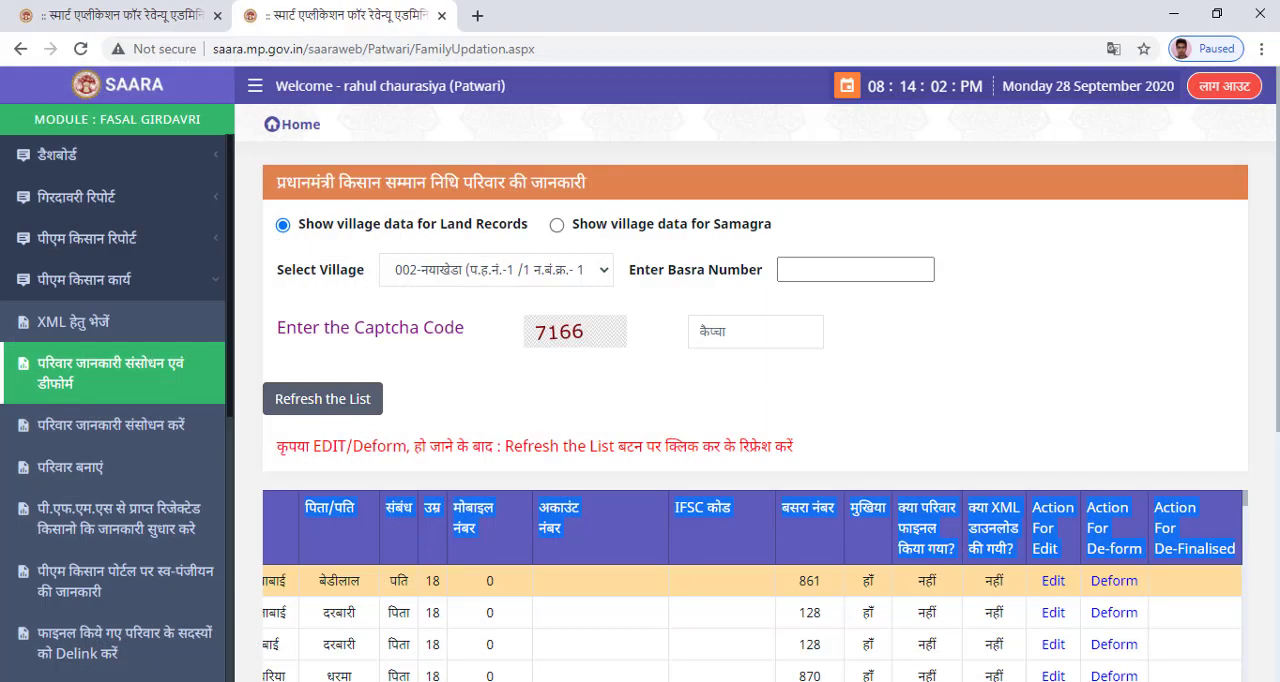
{"action": "key", "text": "ctrl+f"}
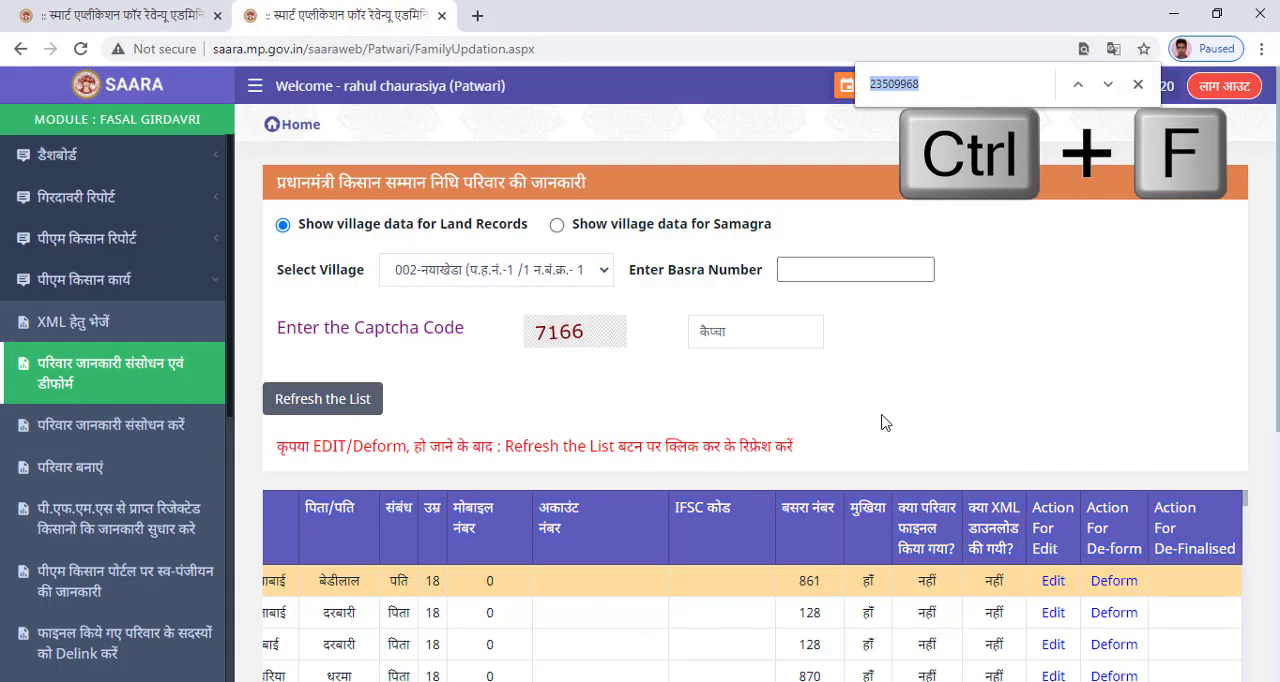
{"action": "key", "text": "ctrl+v"}
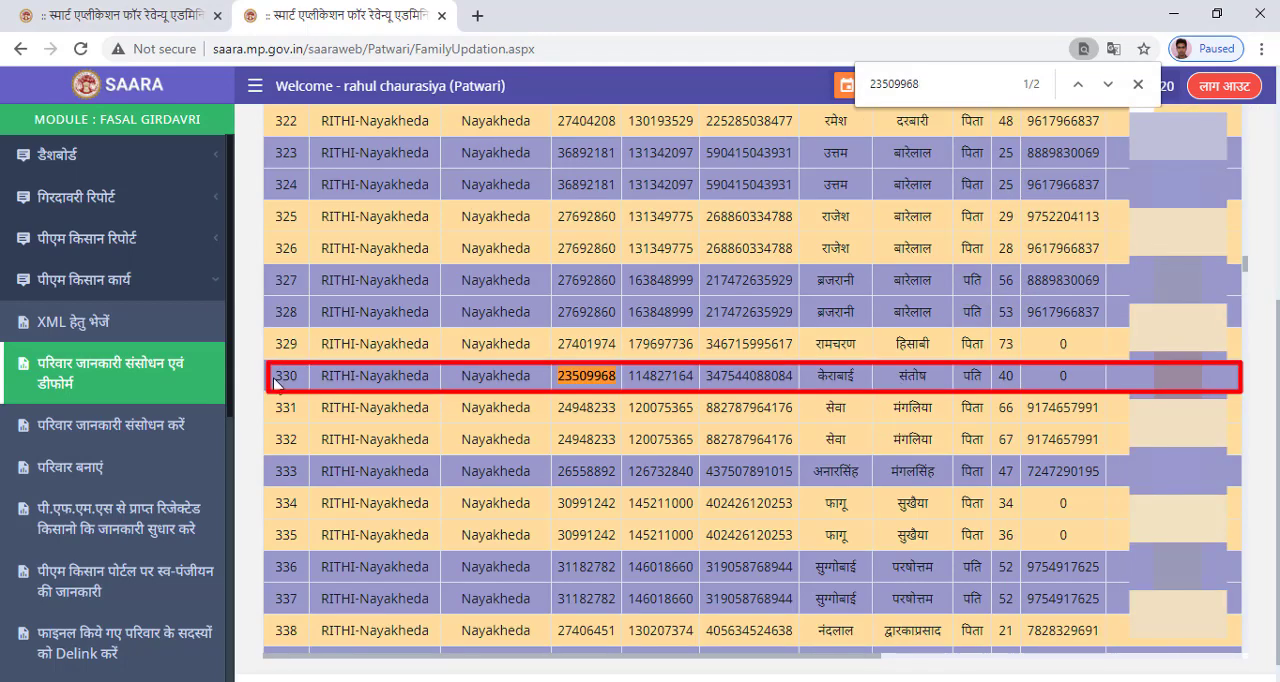
Copy the first matching record, क्रमांक 330, from the village list into Sheet4 of the Excel workbook at A4.
{"action": "left_click_drag", "start_coordinate": [308, 385], "coordinate": [1037, 382]}
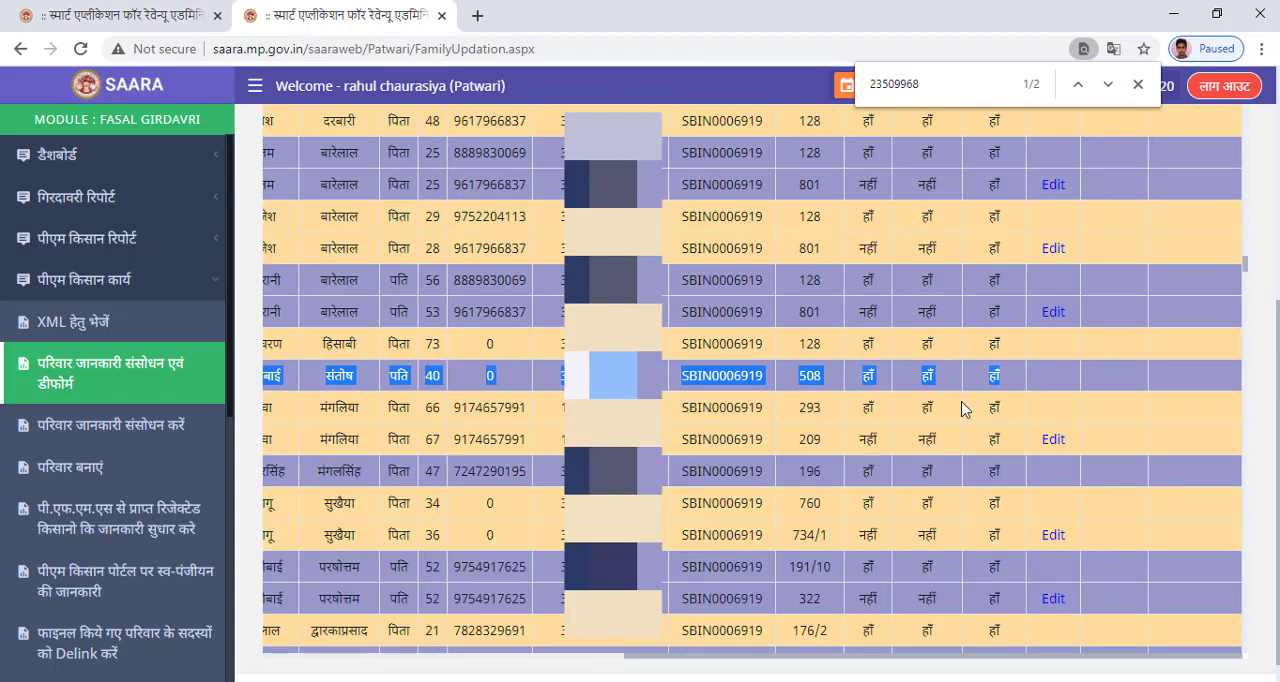
{"action": "key", "text": "ctrl+c"}
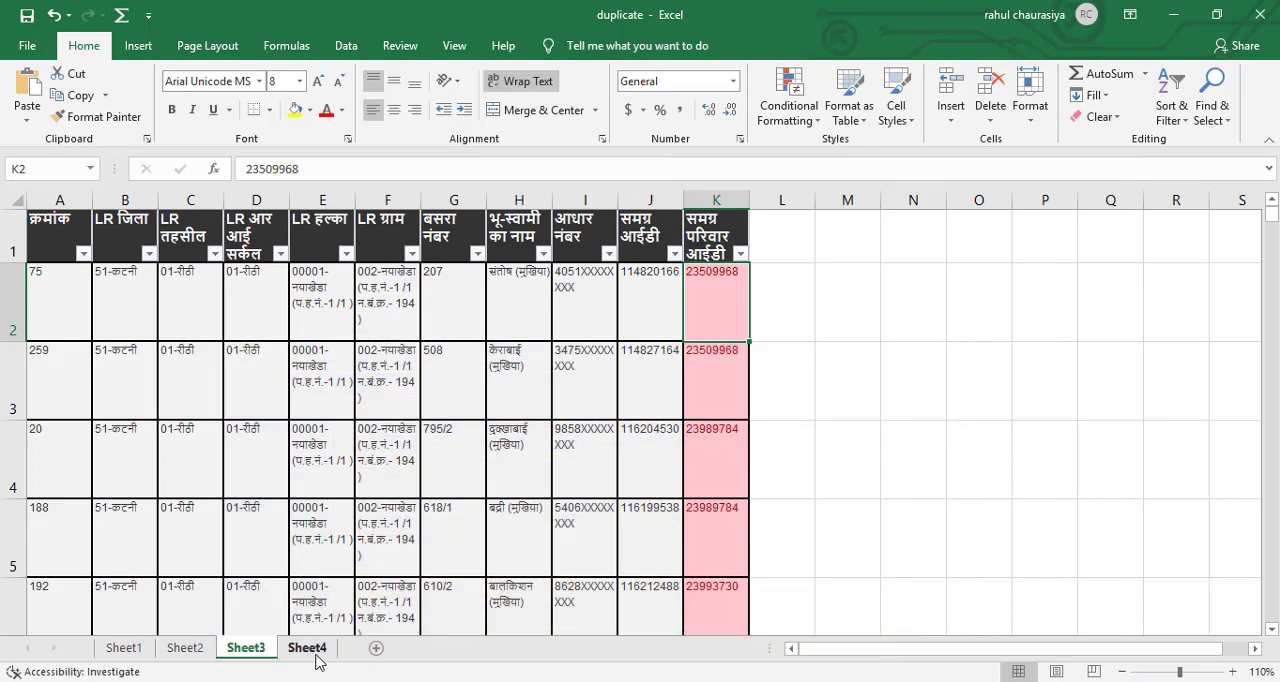
{"action": "left_click", "coordinate": [312, 654]}
{"action": "key", "text": "ctrl+v"}
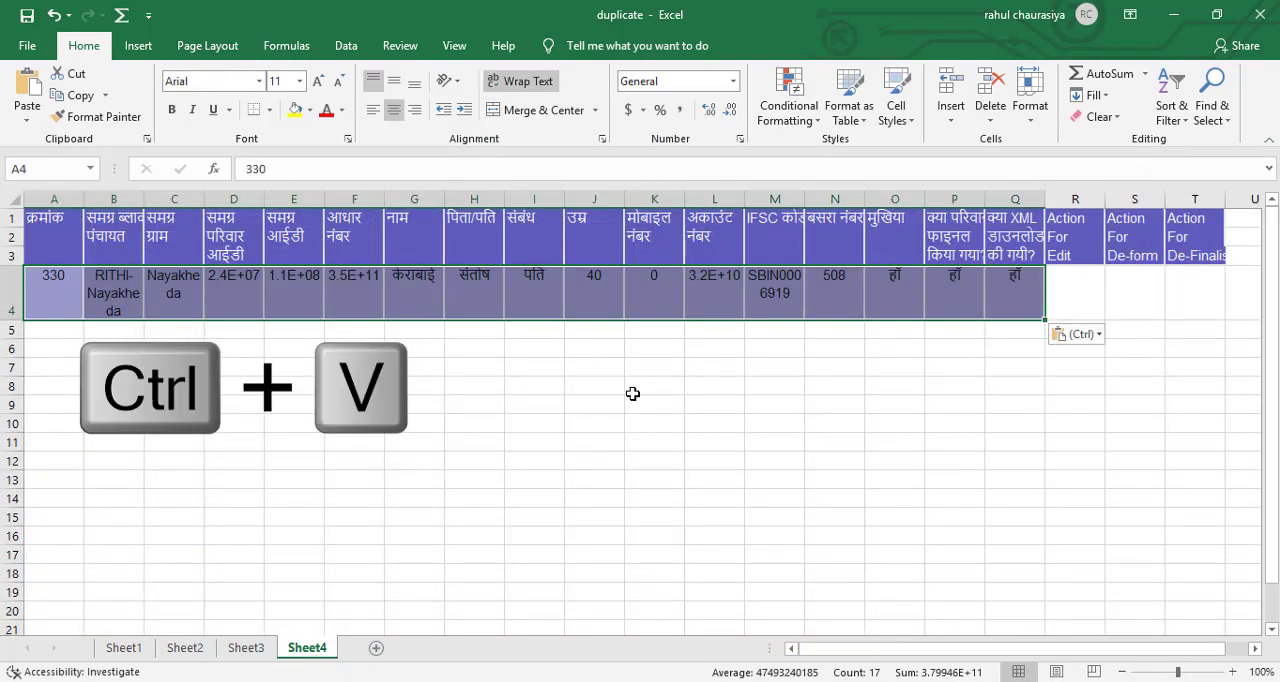
Check the shortened numbers in row 4 and autofit the widths of columns D, E, F and L.
{"action": "left_click", "coordinate": [725, 357]}
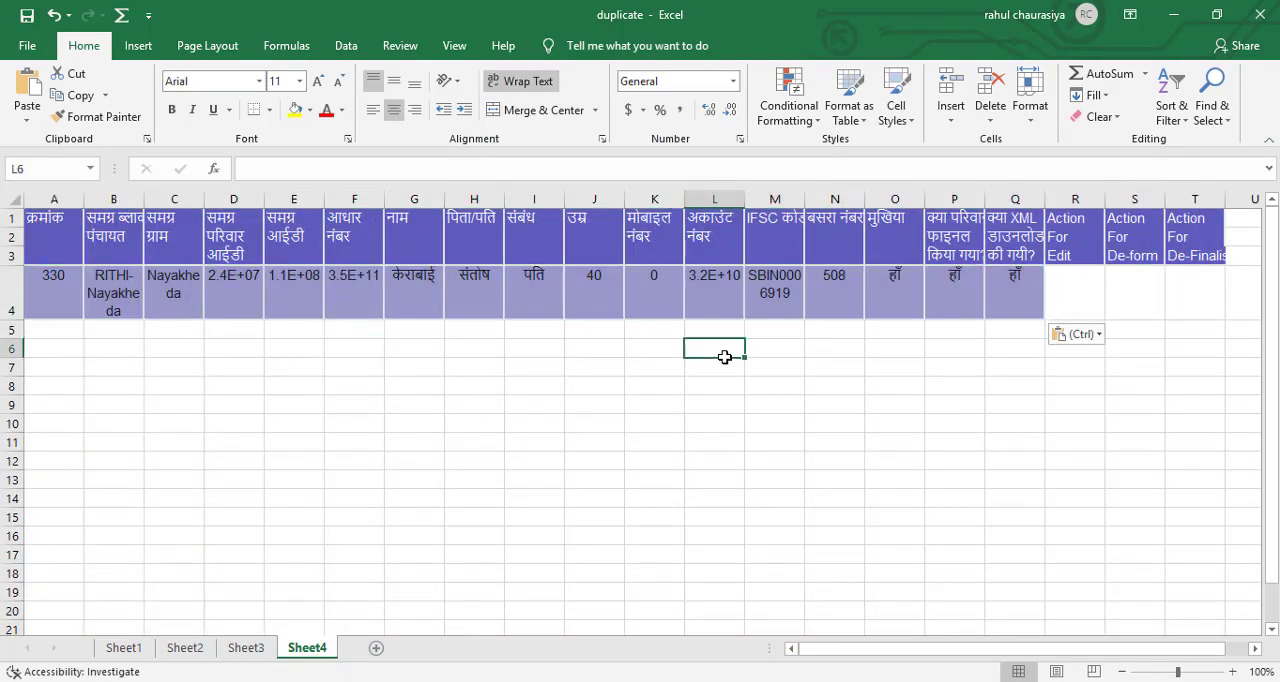
{"action": "left_click", "coordinate": [732, 285]}
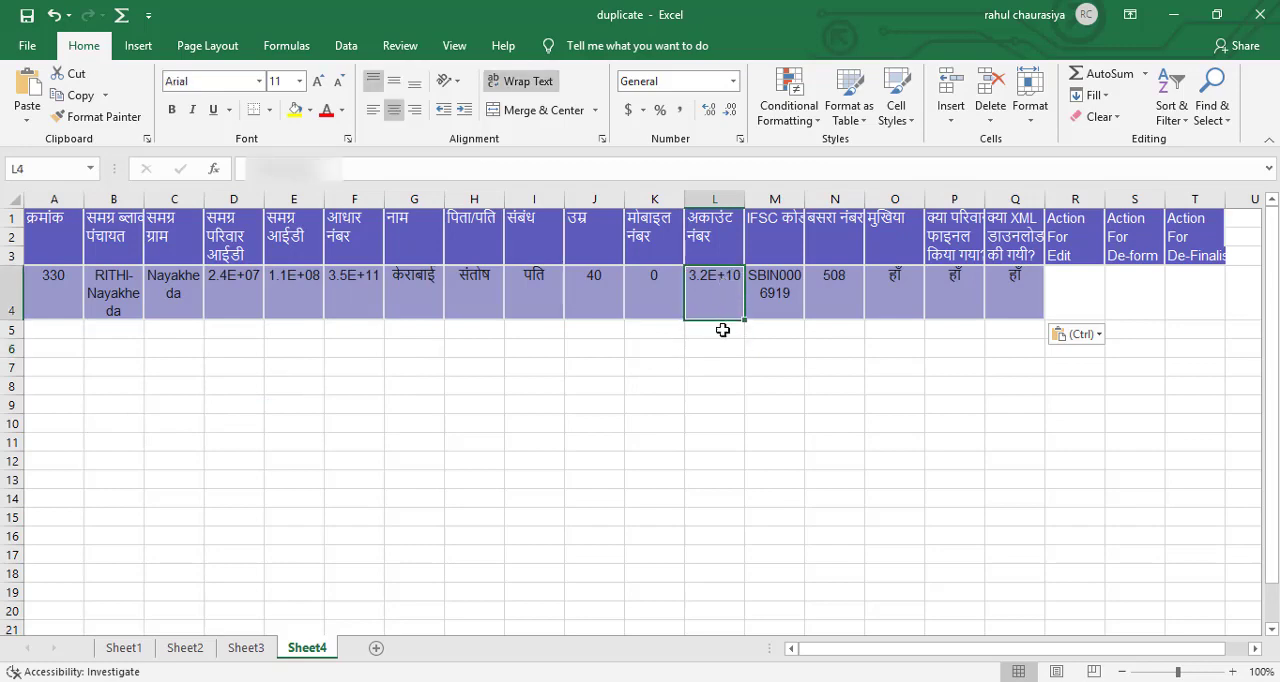
{"action": "left_click", "coordinate": [355, 294]}
{"action": "left_click", "coordinate": [312, 297]}
{"action": "left_click", "coordinate": [243, 293]}
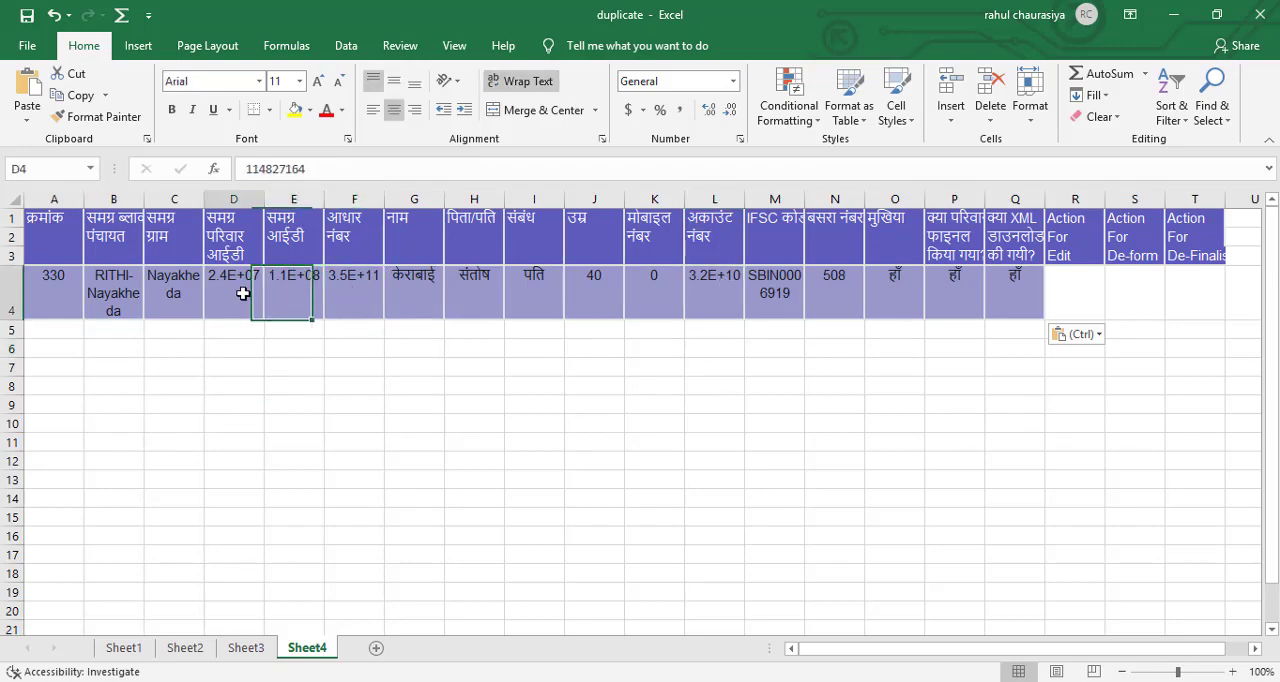
{"action": "double_click", "coordinate": [264, 198]}
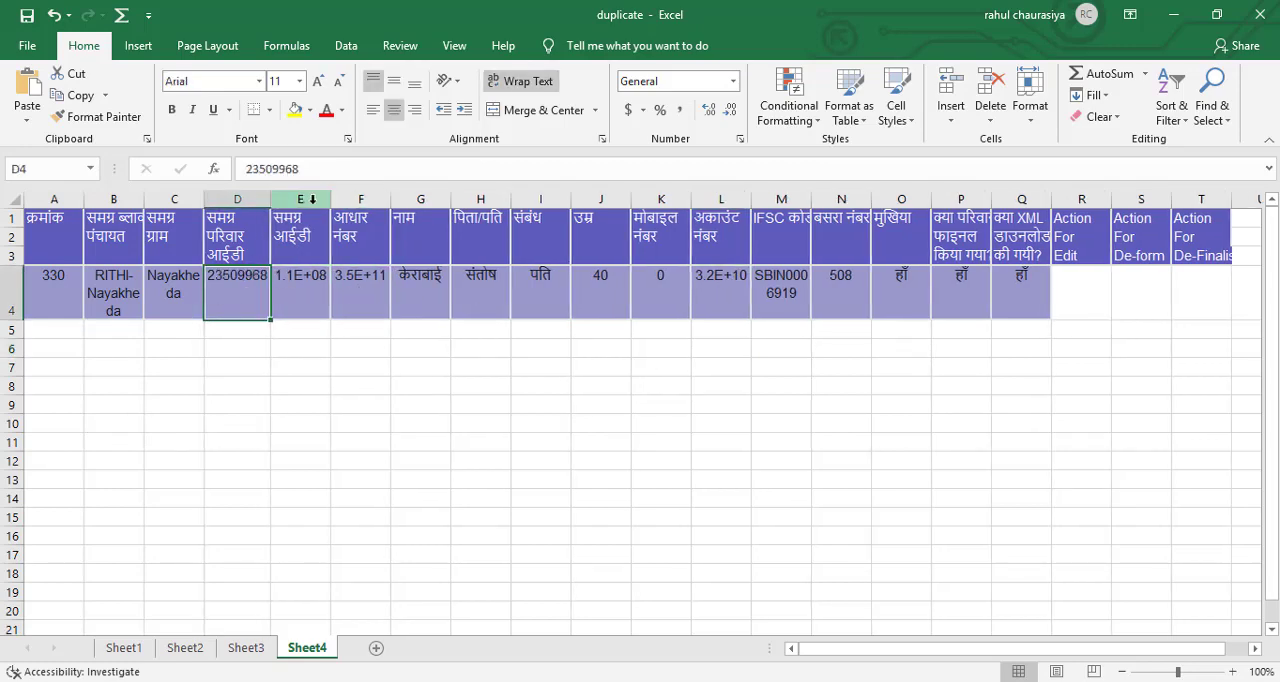
{"action": "double_click", "coordinate": [330, 198]}
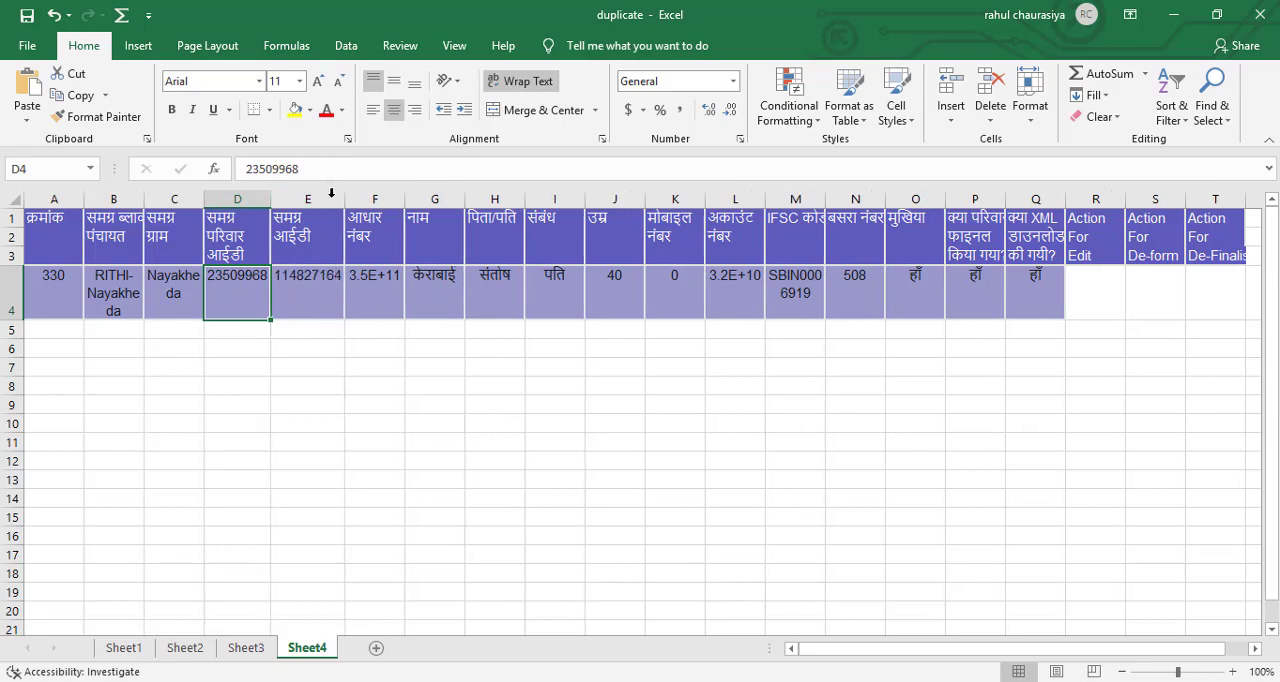
{"action": "double_click", "coordinate": [404, 193]}
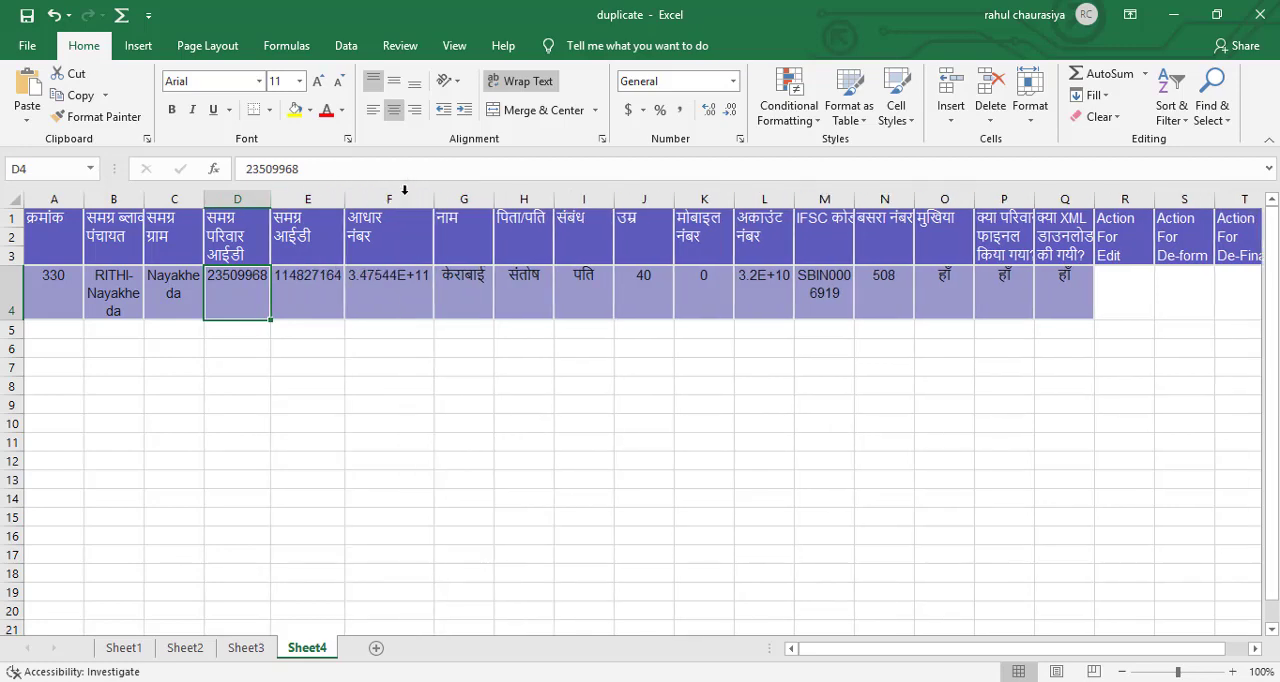
{"action": "double_click", "coordinate": [794, 198]}
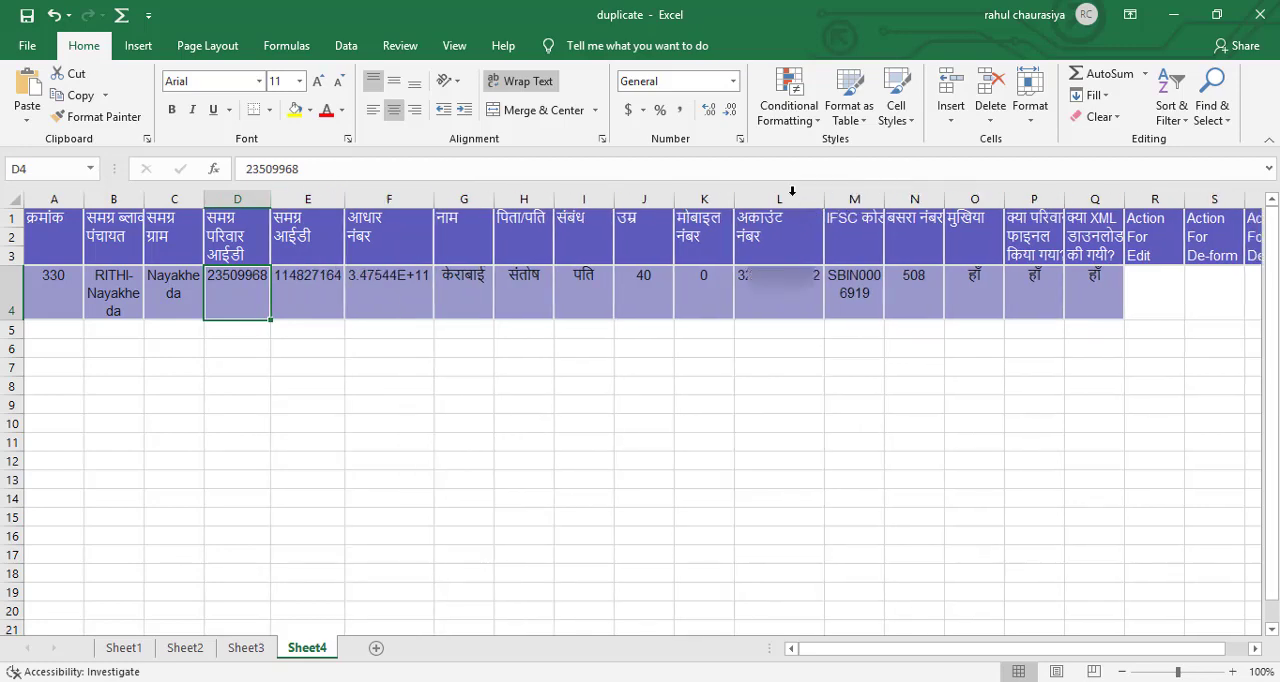
Apply the custom number format 0 to the आधार नंबर column F of Sheet4.
{"action": "left_click", "coordinate": [399, 198]}
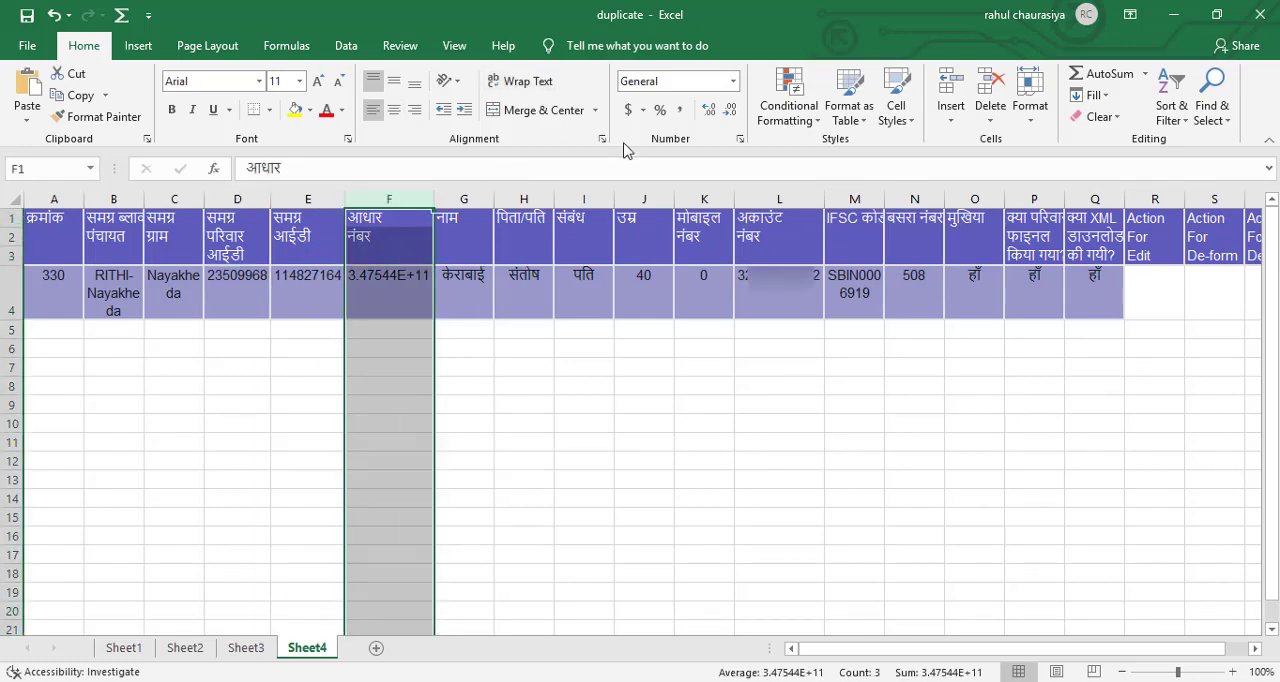
{"action": "left_click", "coordinate": [740, 139]}
{"action": "left_click", "coordinate": [432, 322]}
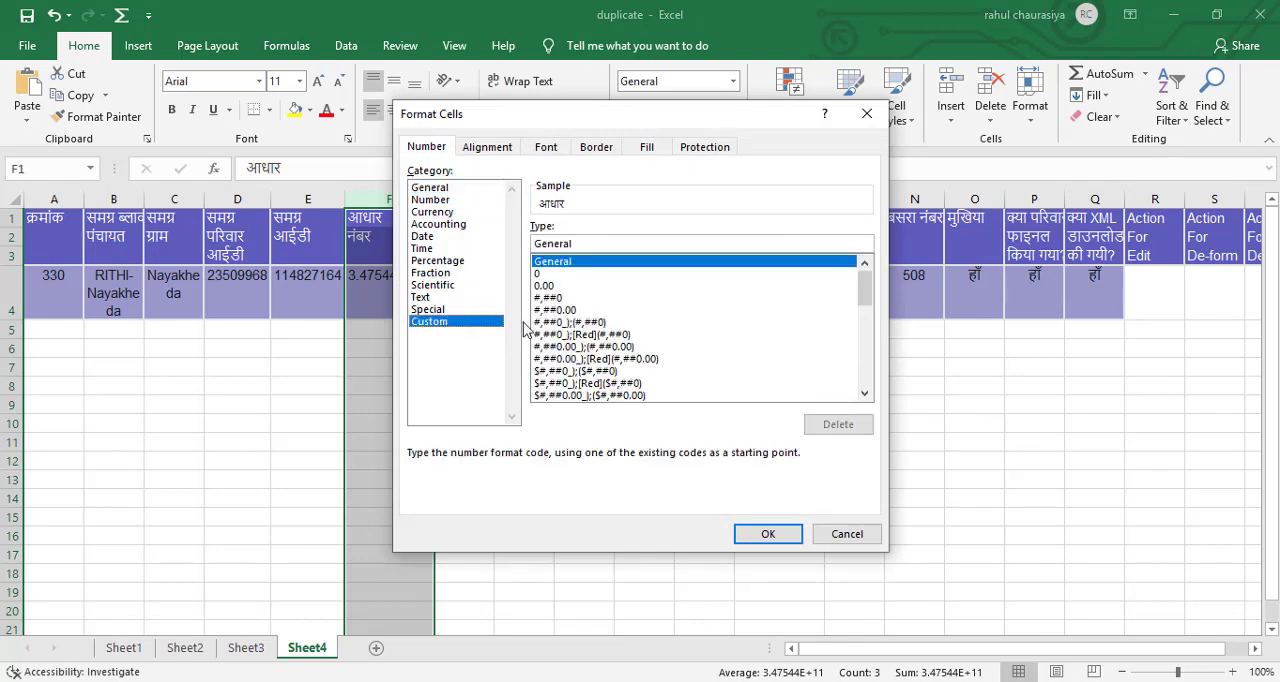
{"action": "left_click", "coordinate": [587, 274]}
{"action": "left_click", "coordinate": [767, 534]}
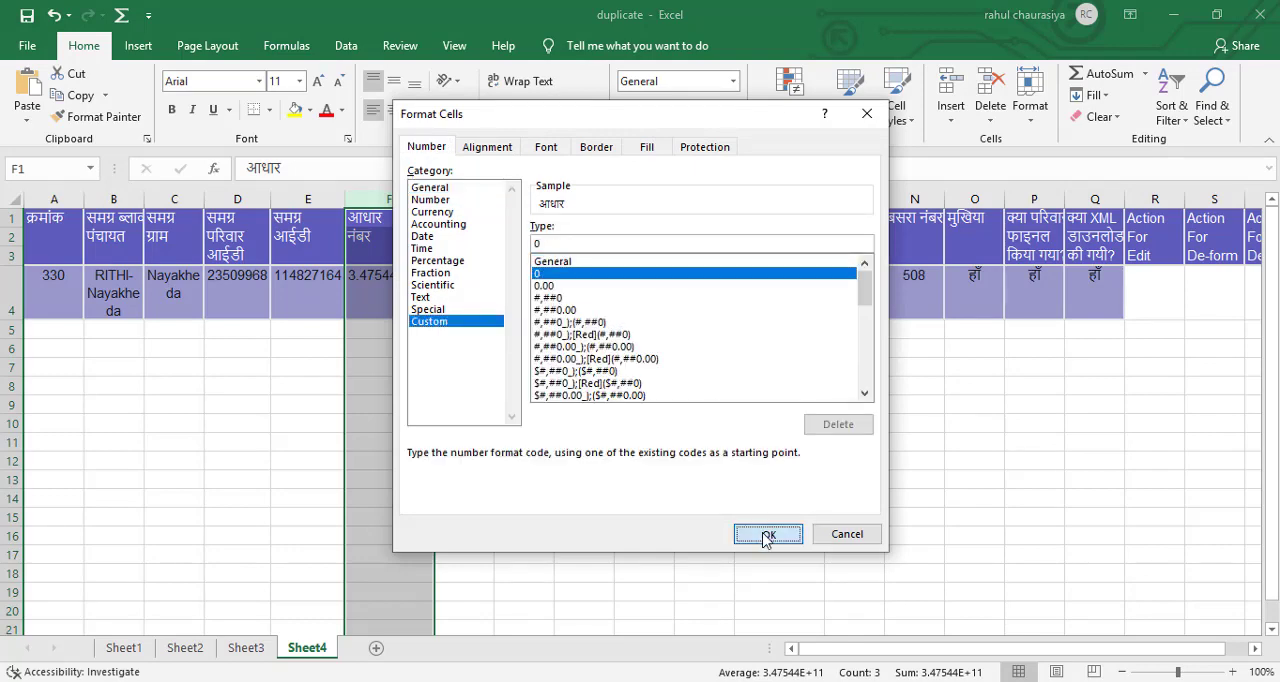
{"action": "left_click", "coordinate": [517, 409]}
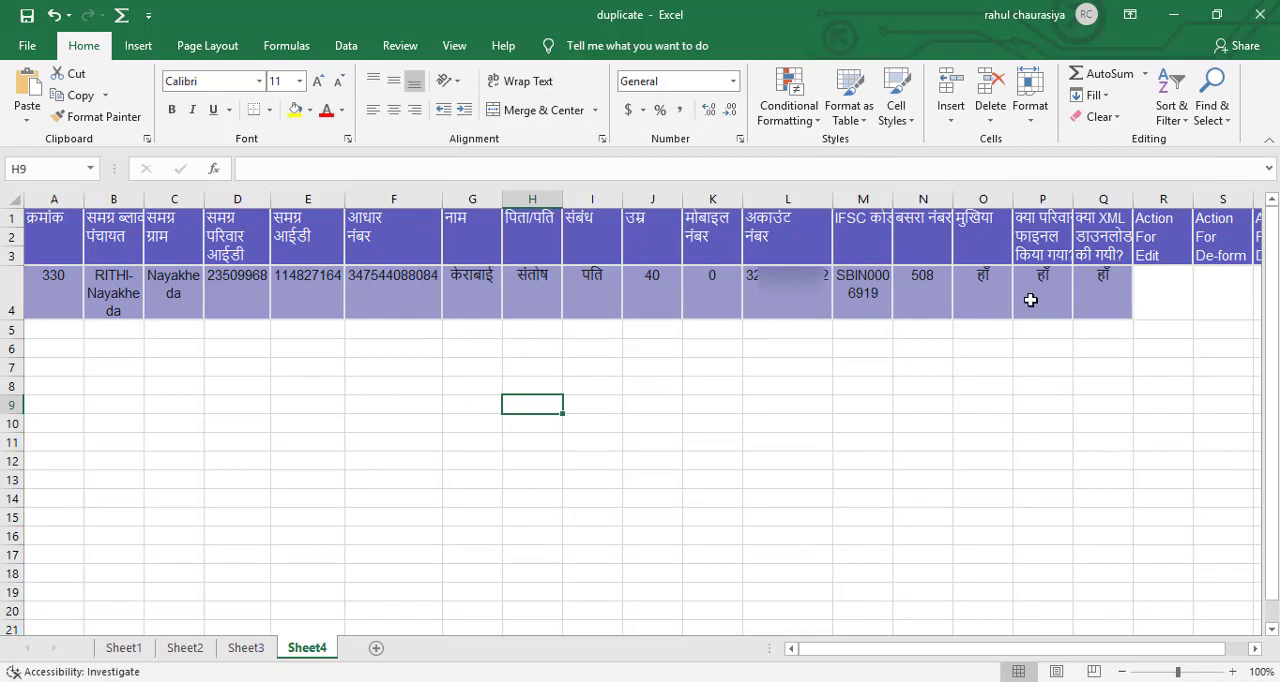
Copy the second matching record, क्रमांक 411, from the village list in Chrome into Sheet4 of the Excel workbook at A5.
{"action": "left_click", "coordinate": [66, 331]}
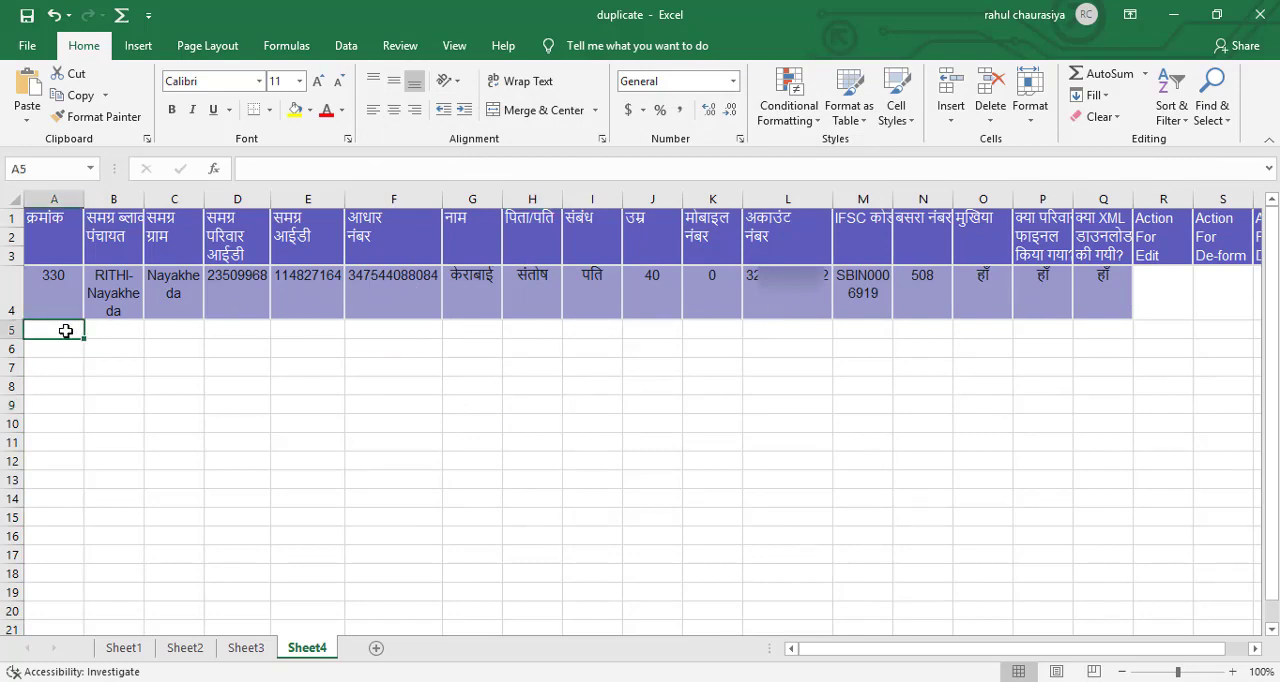
{"action": "key", "text": "alt+Tab"}
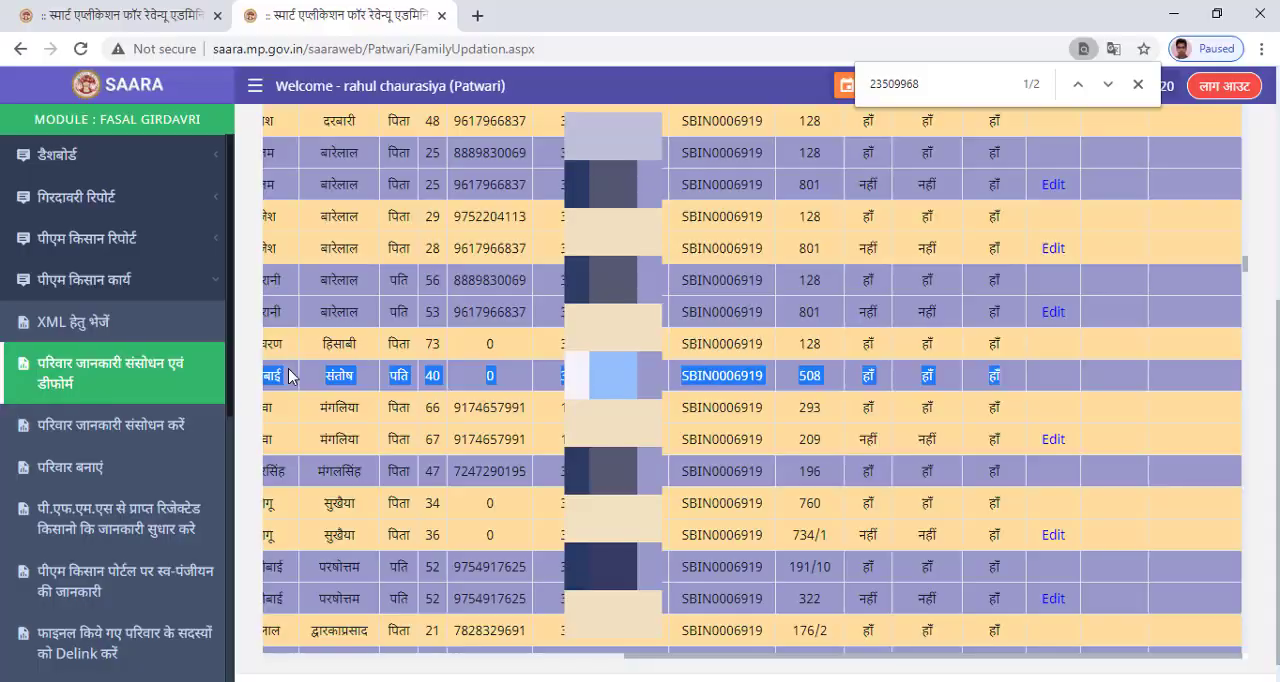
{"action": "left_click", "coordinate": [1107, 84]}
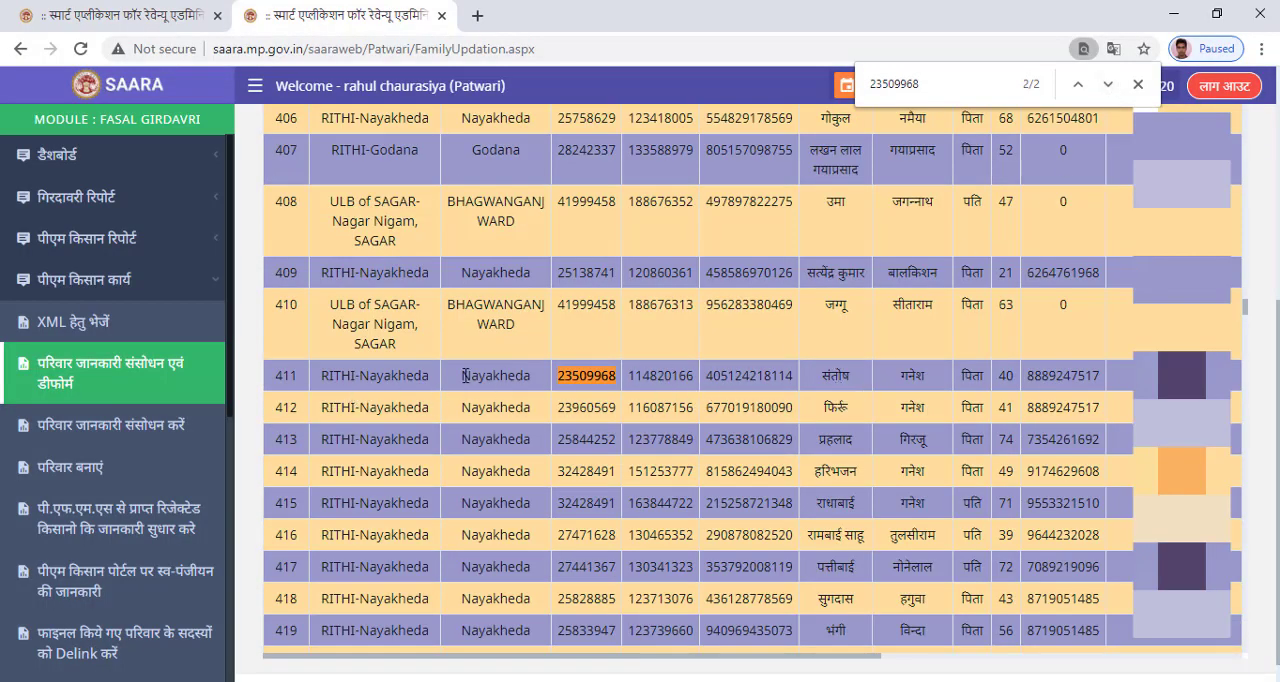
{"action": "left_click_drag", "start_coordinate": [308, 377], "coordinate": [966, 386]}
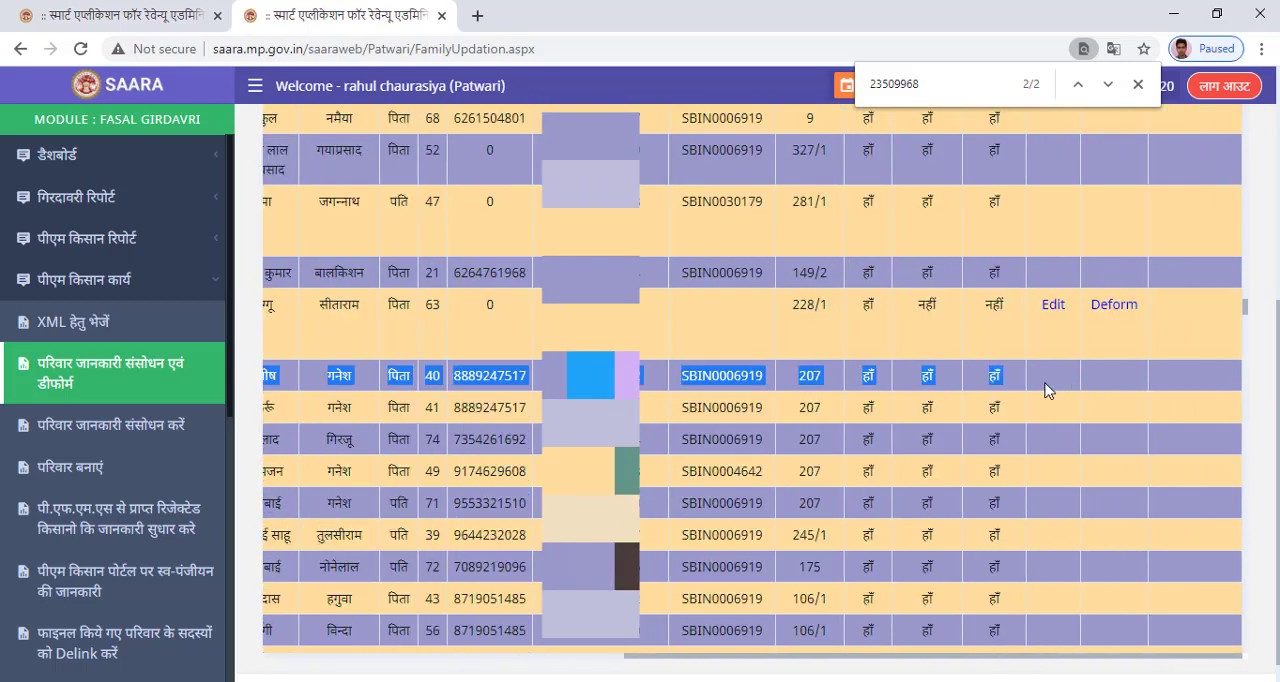
{"action": "key", "text": "ctrl+c"}
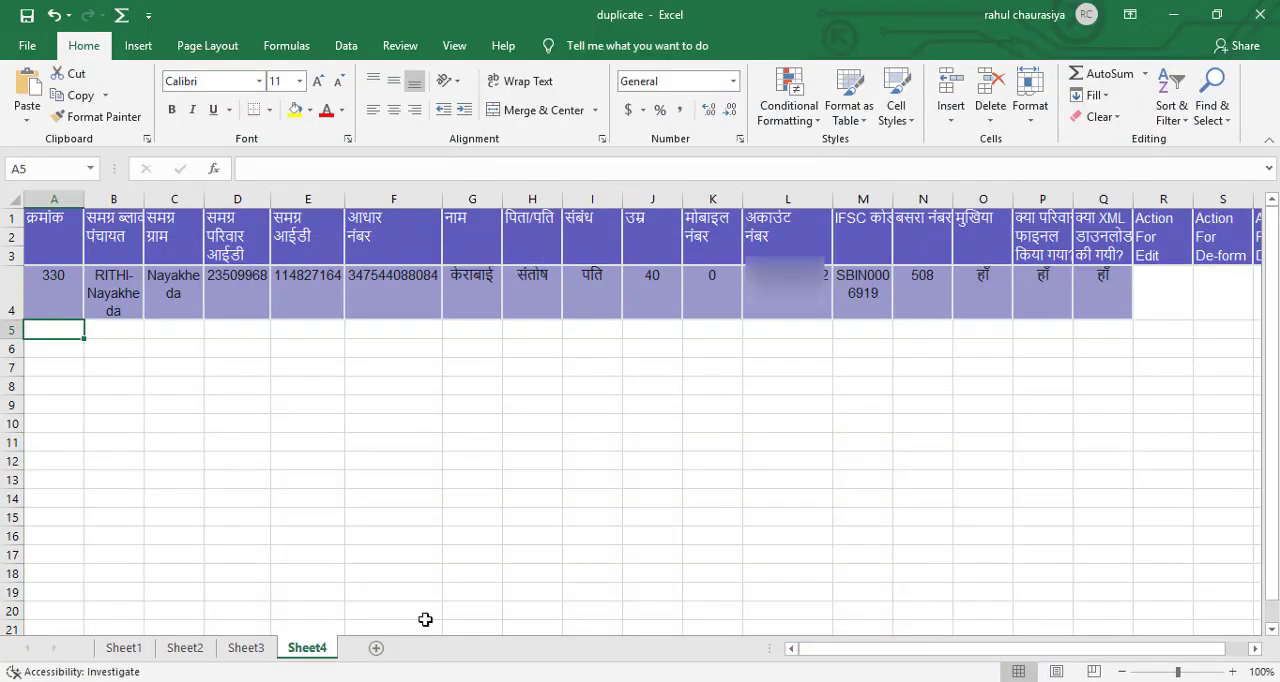
{"action": "key", "text": "ctrl+v"}
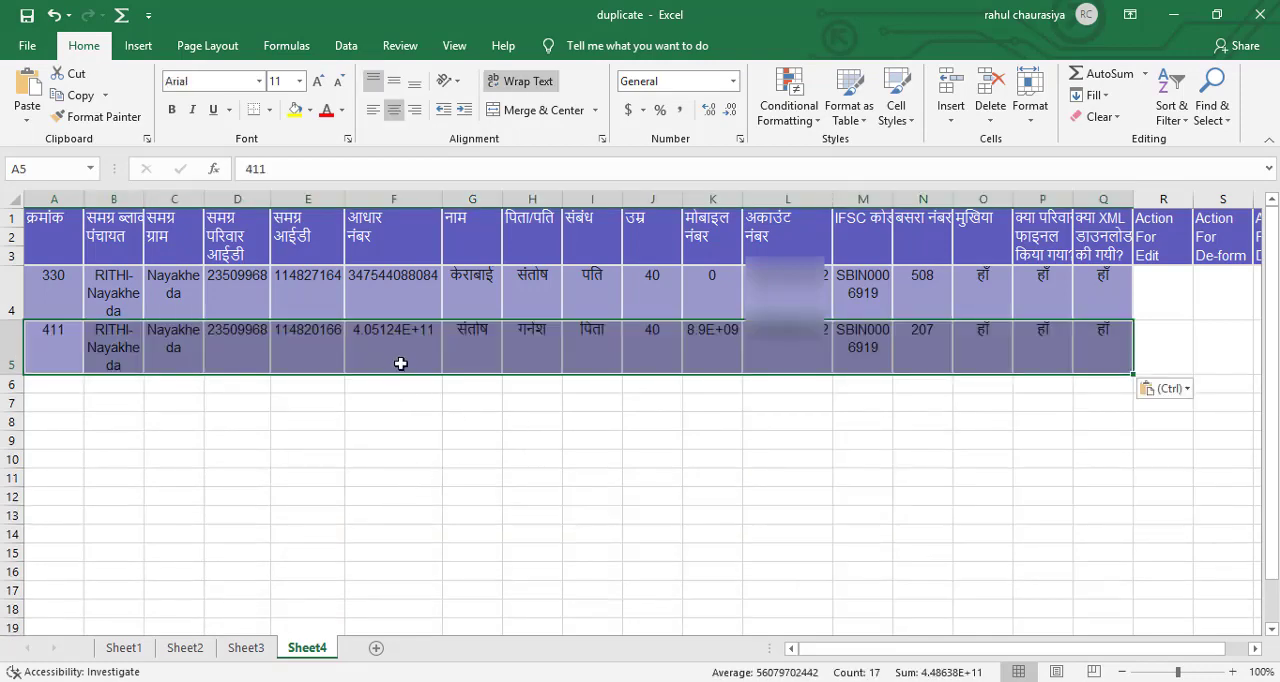
Apply the custom number format 0 to the आधार नंबर column F again and autofit the मोबाइल नंबर column K.
{"action": "left_click", "coordinate": [424, 412]}
{"action": "left_click", "coordinate": [419, 346]}
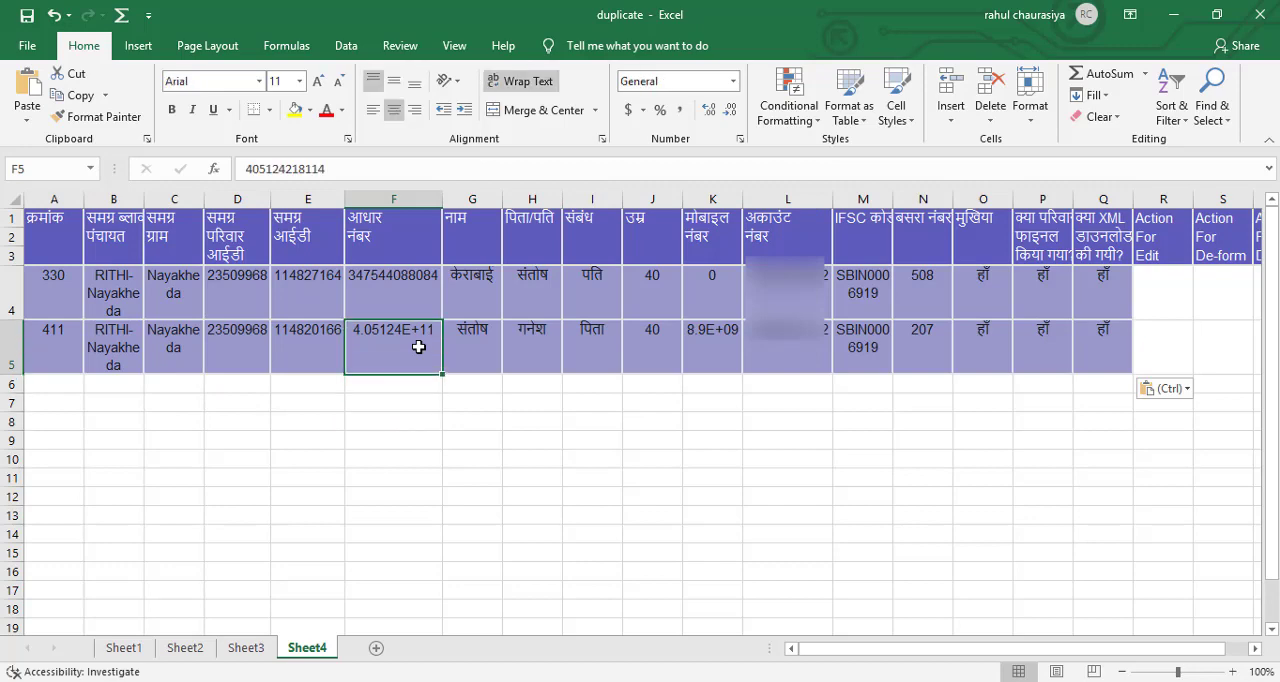
{"action": "left_click", "coordinate": [424, 199]}
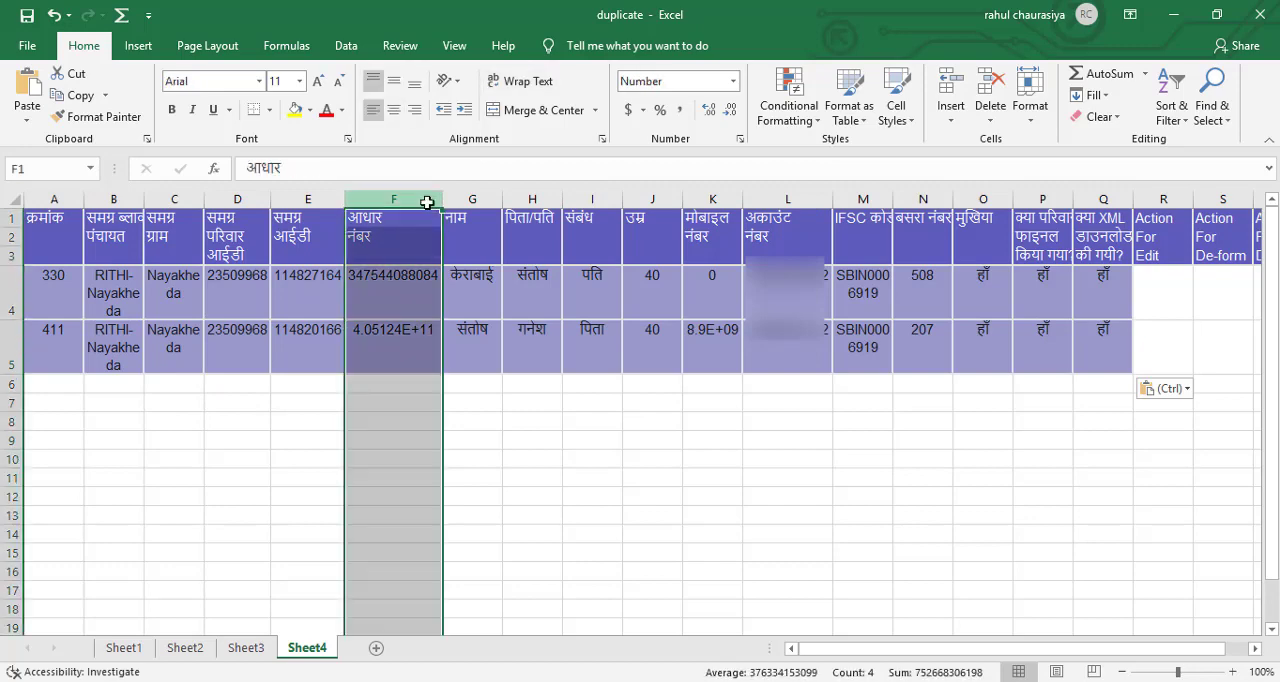
{"action": "left_click", "coordinate": [741, 138]}
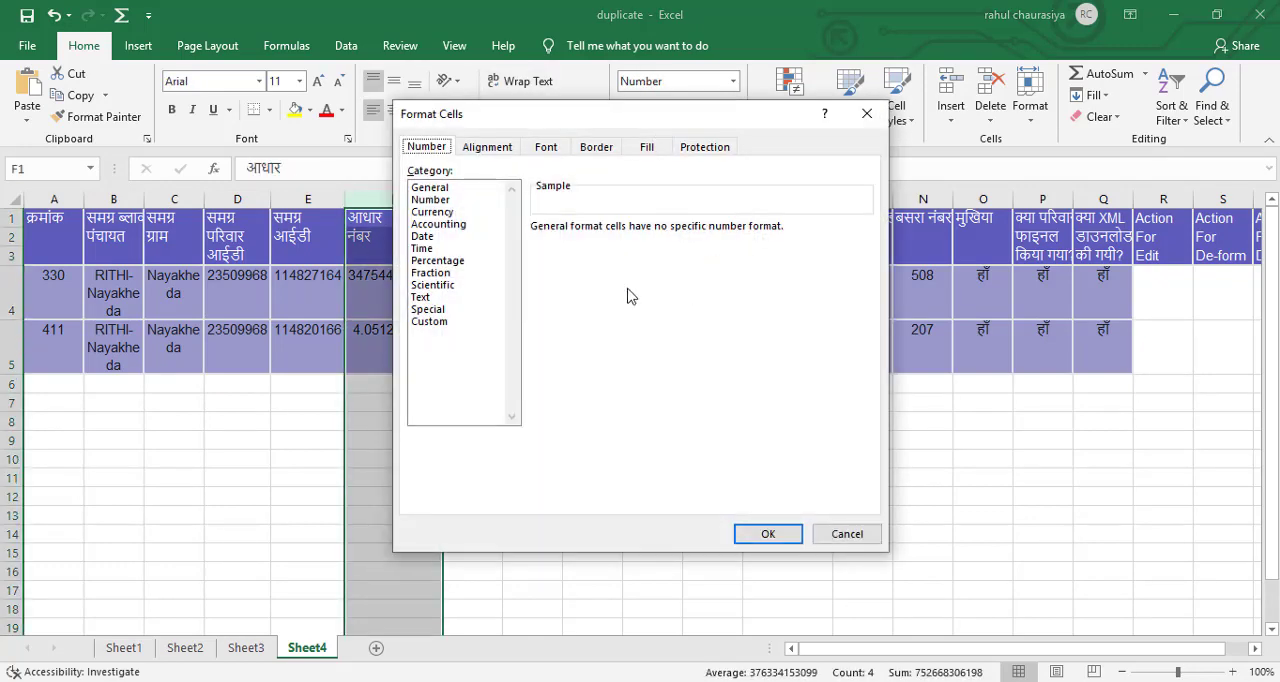
{"action": "left_click", "coordinate": [433, 321]}
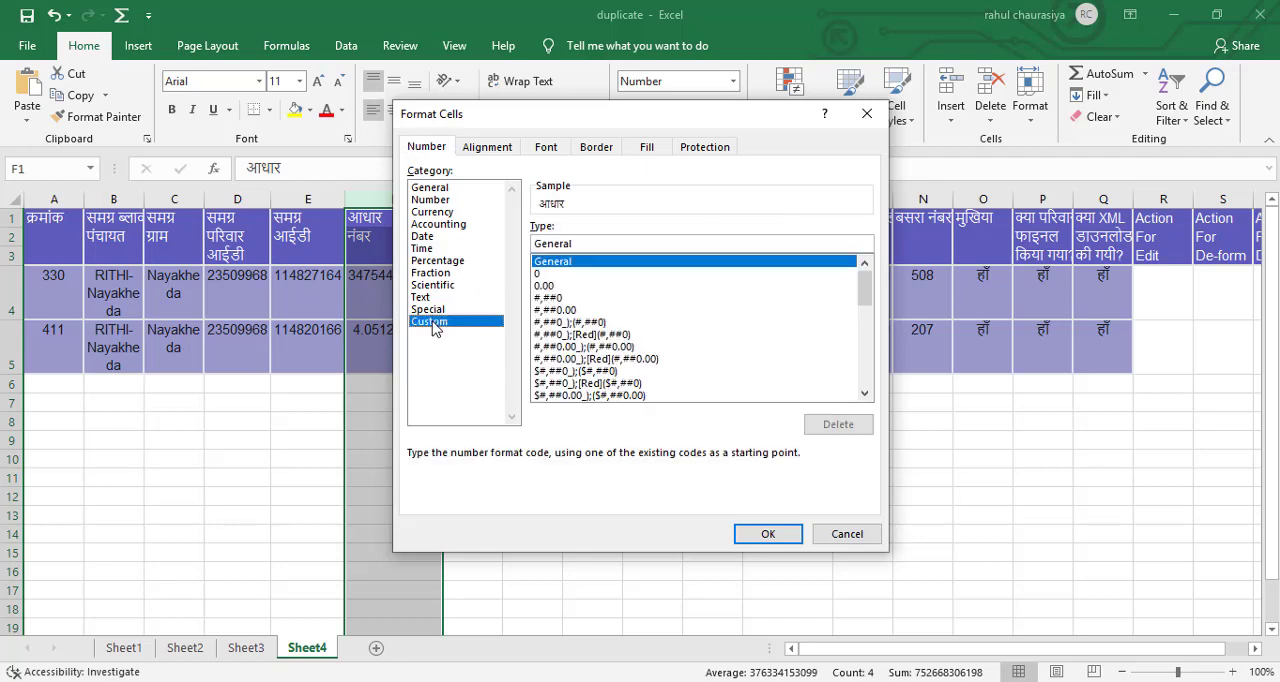
{"action": "left_click", "coordinate": [567, 274]}
{"action": "left_click", "coordinate": [768, 534]}
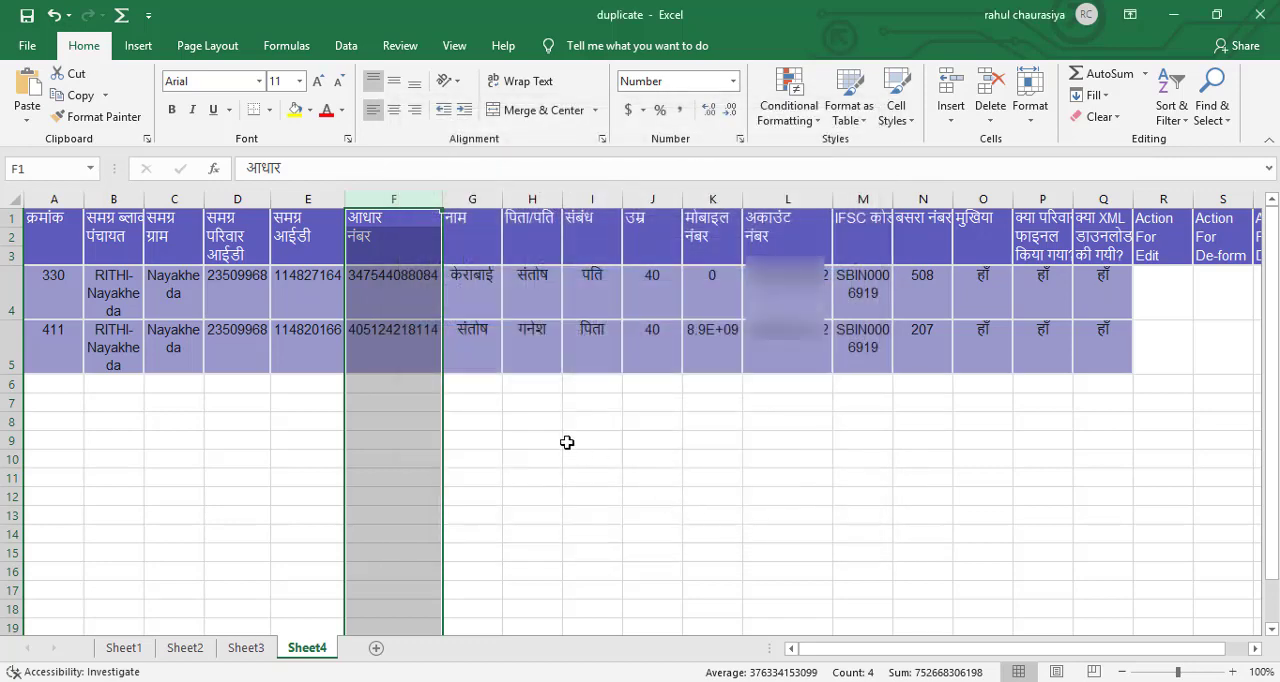
{"action": "left_click", "coordinate": [480, 412]}
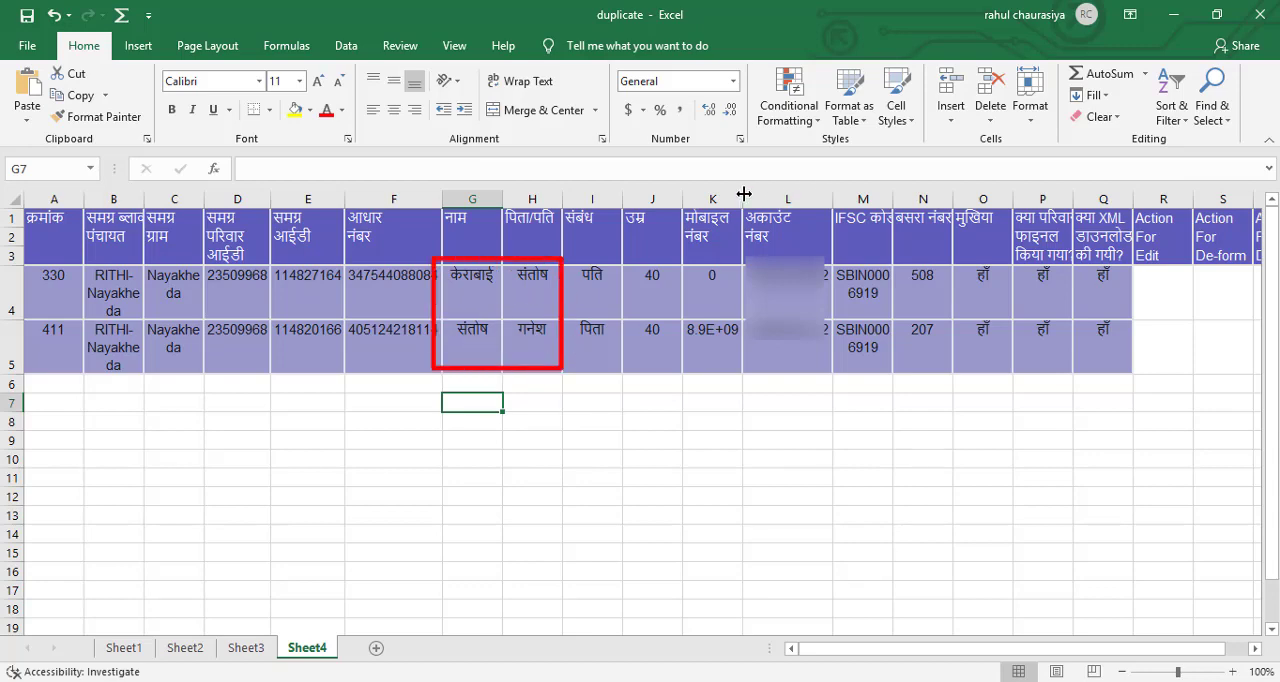
{"action": "double_click", "coordinate": [742, 193]}
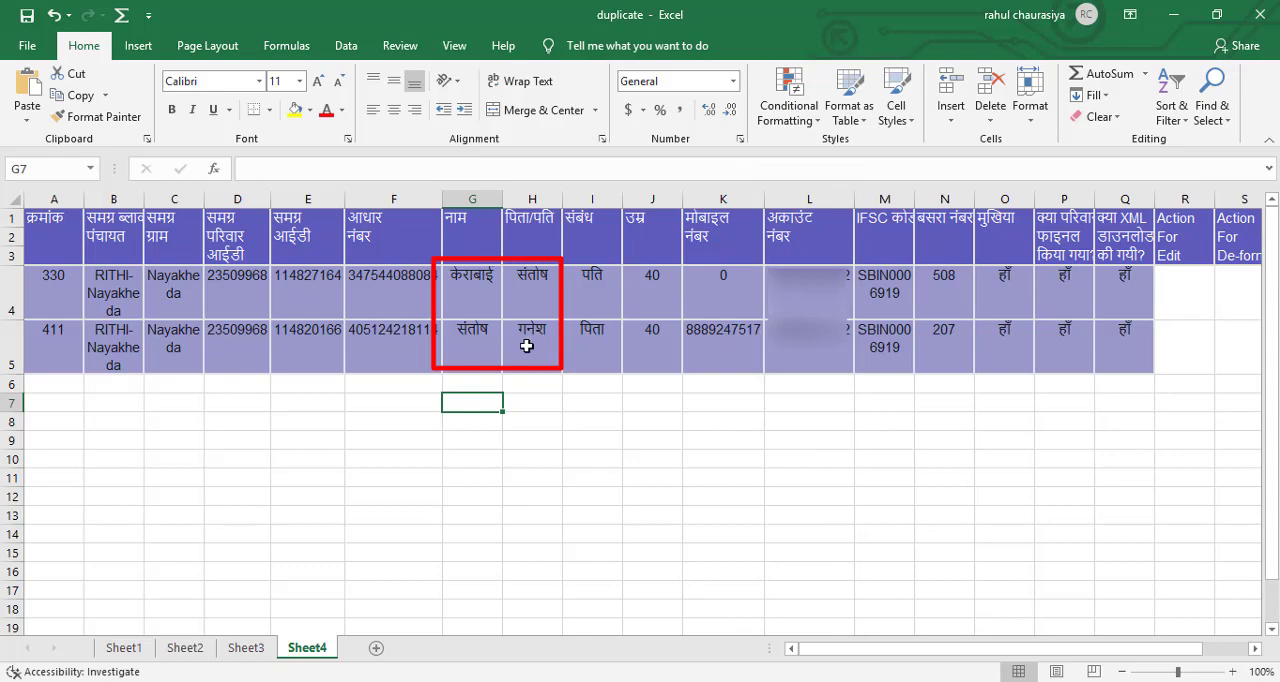
Remove the three Action columns, R to T, from the table in Sheet4.
{"action": "left_click", "coordinate": [1151, 275]}
{"action": "left_click_drag", "start_coordinate": [1172, 649], "coordinate": [1233, 655]}
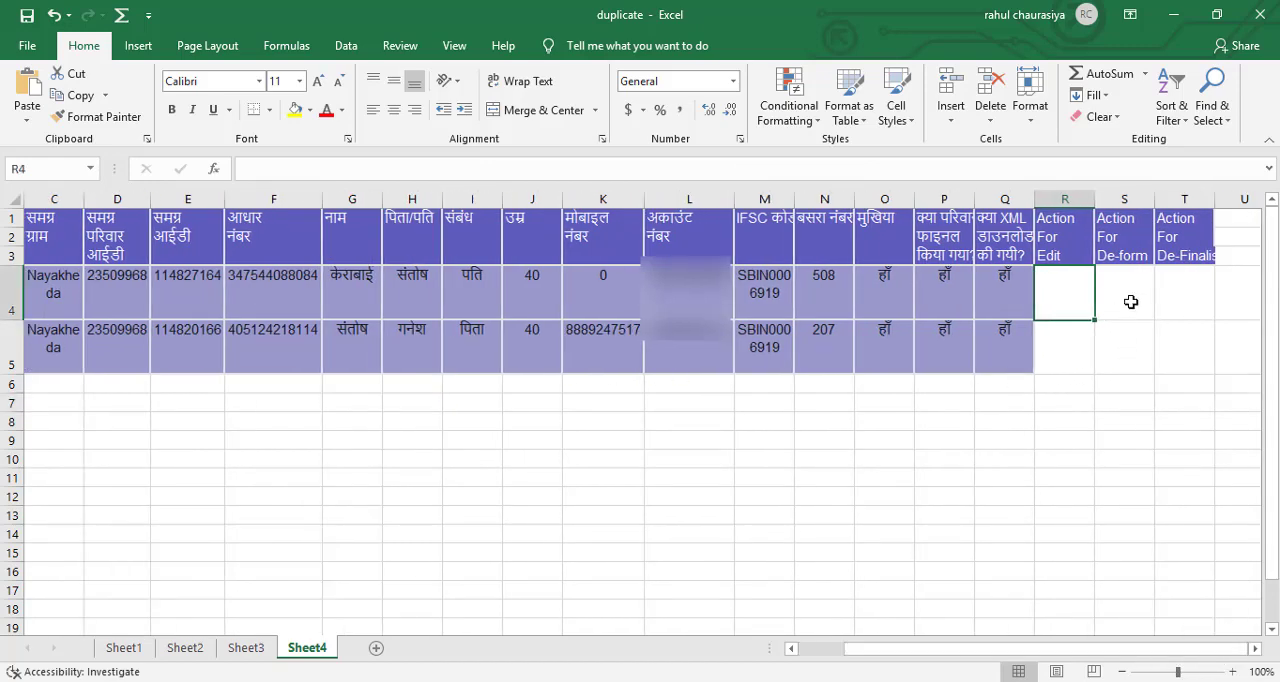
{"action": "left_click_drag", "start_coordinate": [1070, 192], "coordinate": [1188, 199]}
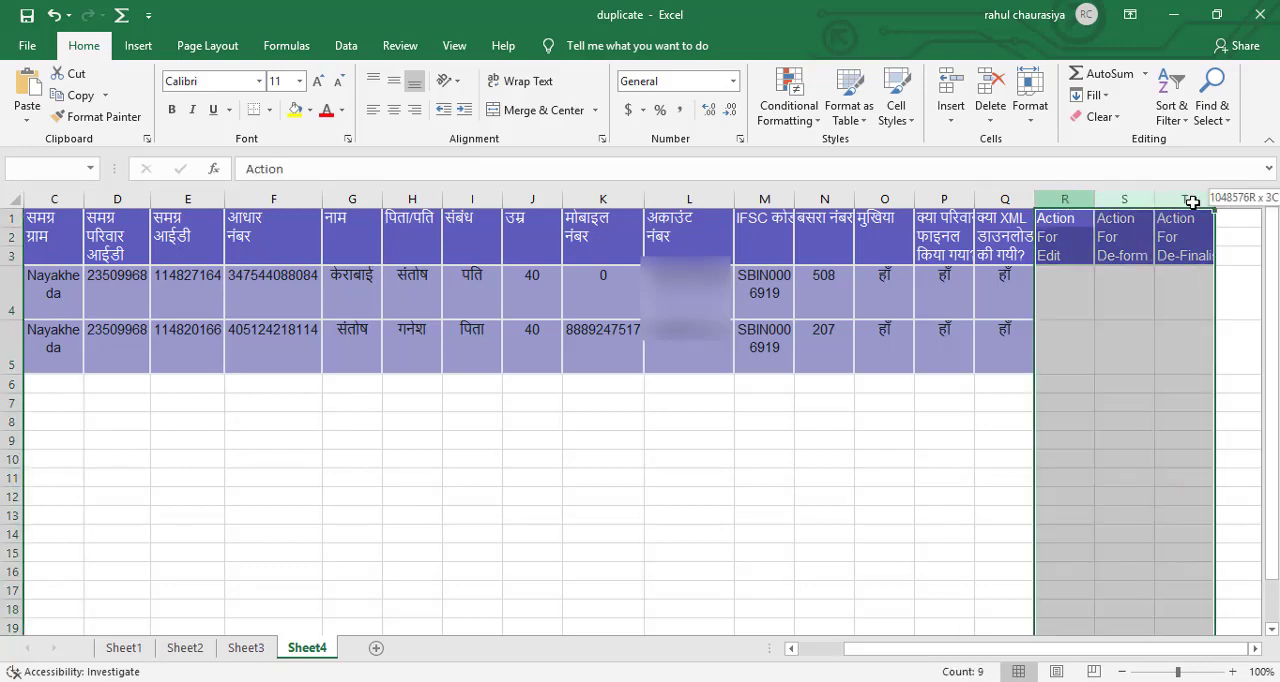
{"action": "right_click", "coordinate": [1112, 200]}
{"action": "left_click", "coordinate": [1152, 350]}
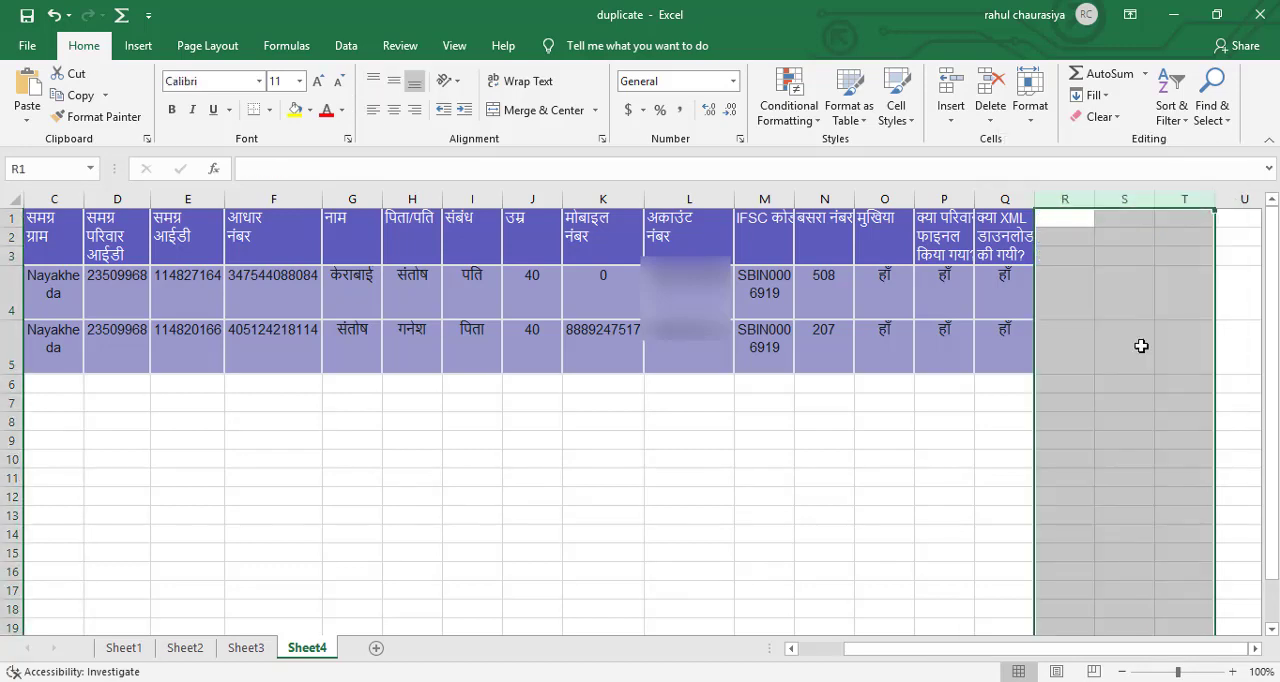
Switch the keyboard to Hindi Indic Input 3 and enter अपात्र in R4 and पात्र in R5.
{"action": "left_click", "coordinate": [1073, 298]}
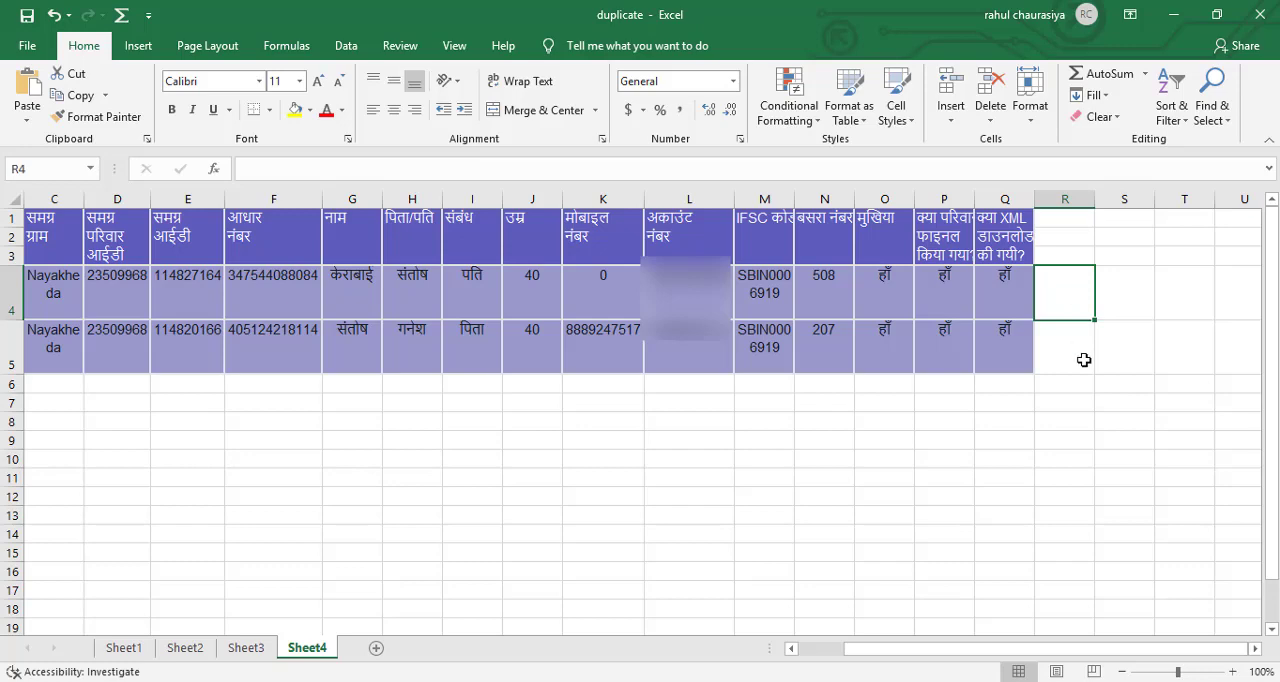
{"action": "left_click", "coordinate": [1060, 681]}
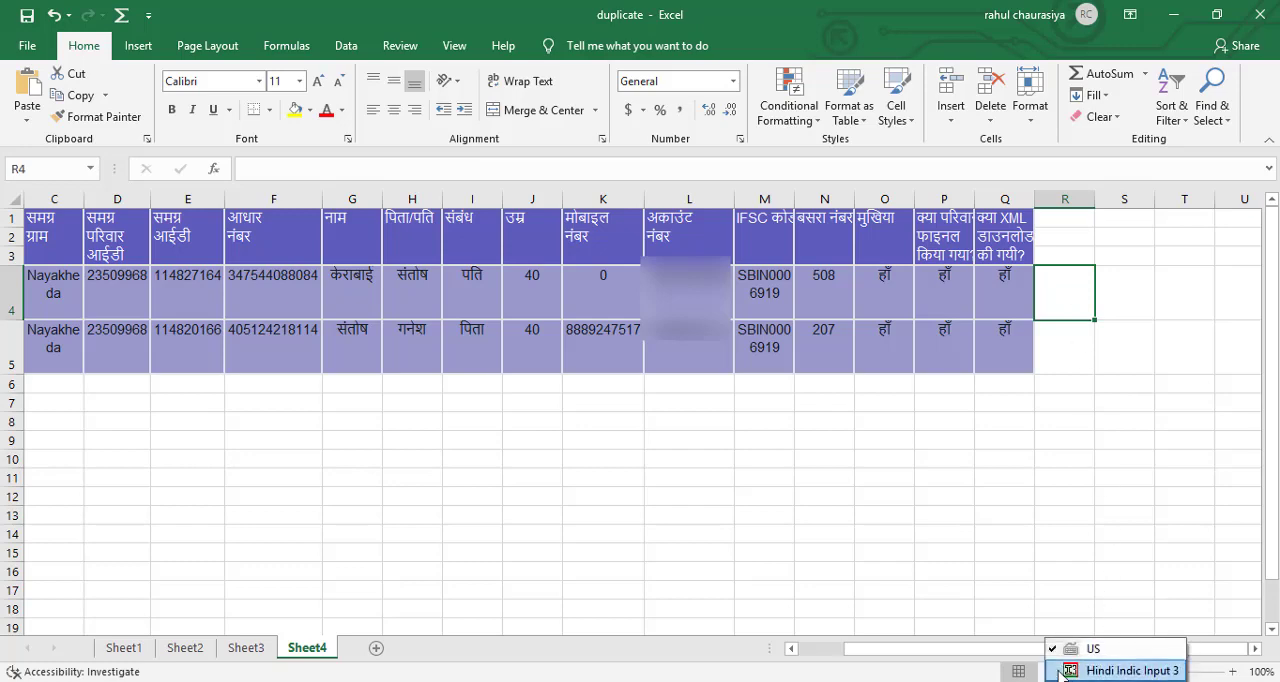
{"action": "left_click", "coordinate": [1058, 668]}
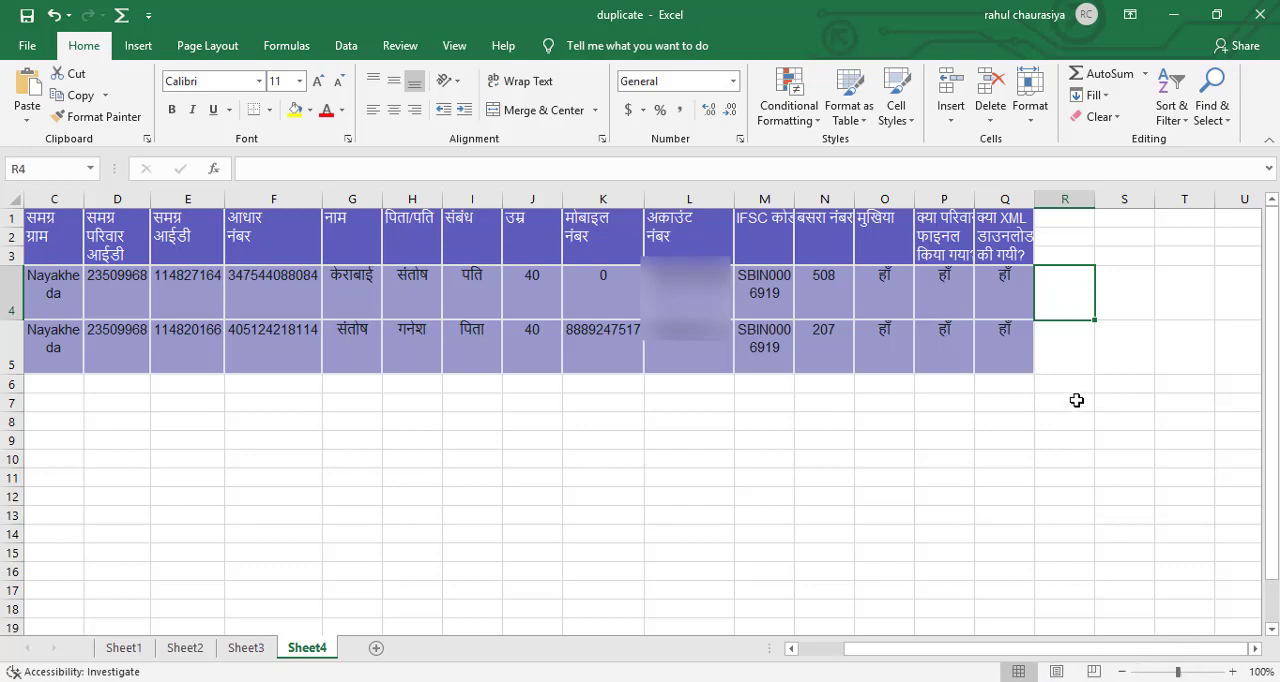
{"action": "type", "text": "अपात्र"}
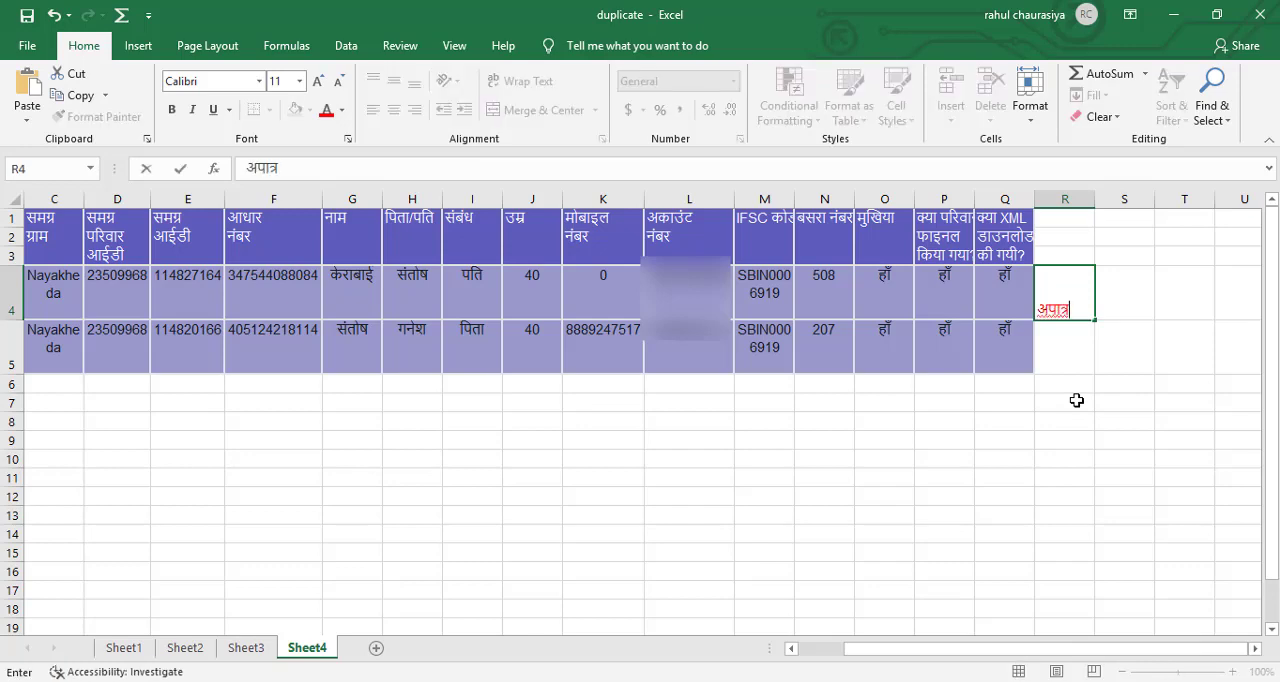
{"action": "key", "text": "Return"}
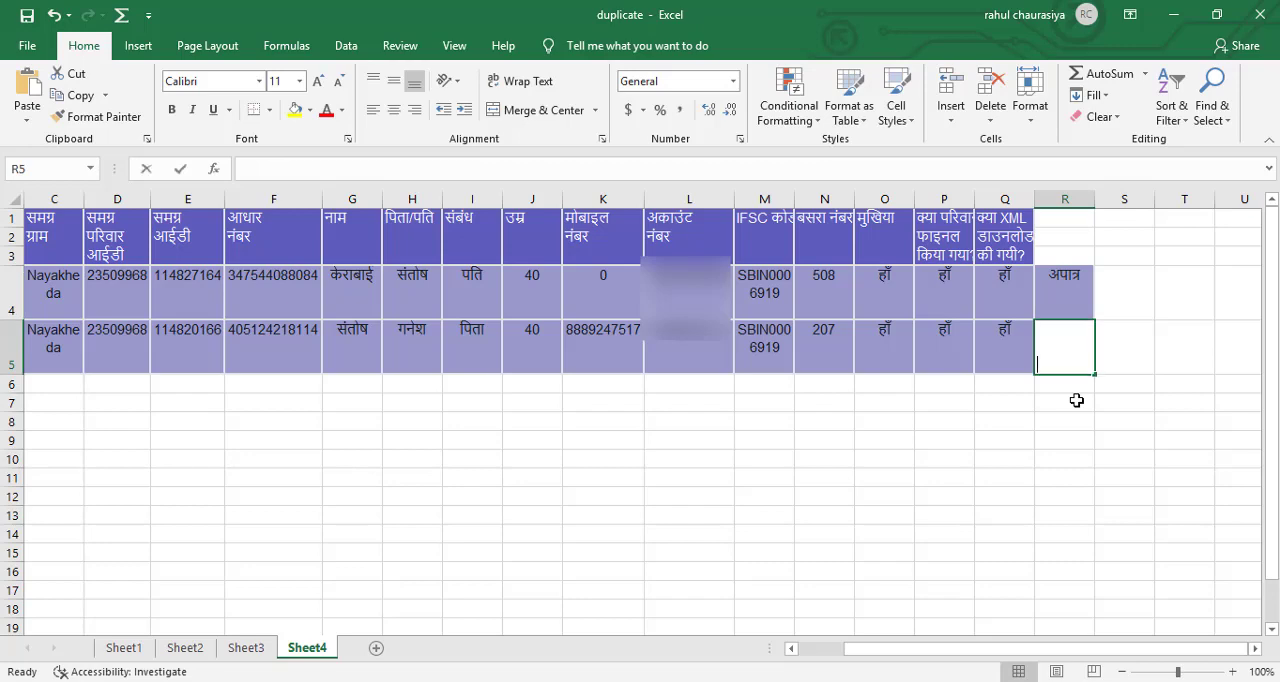
{"action": "type", "text": "पा"}
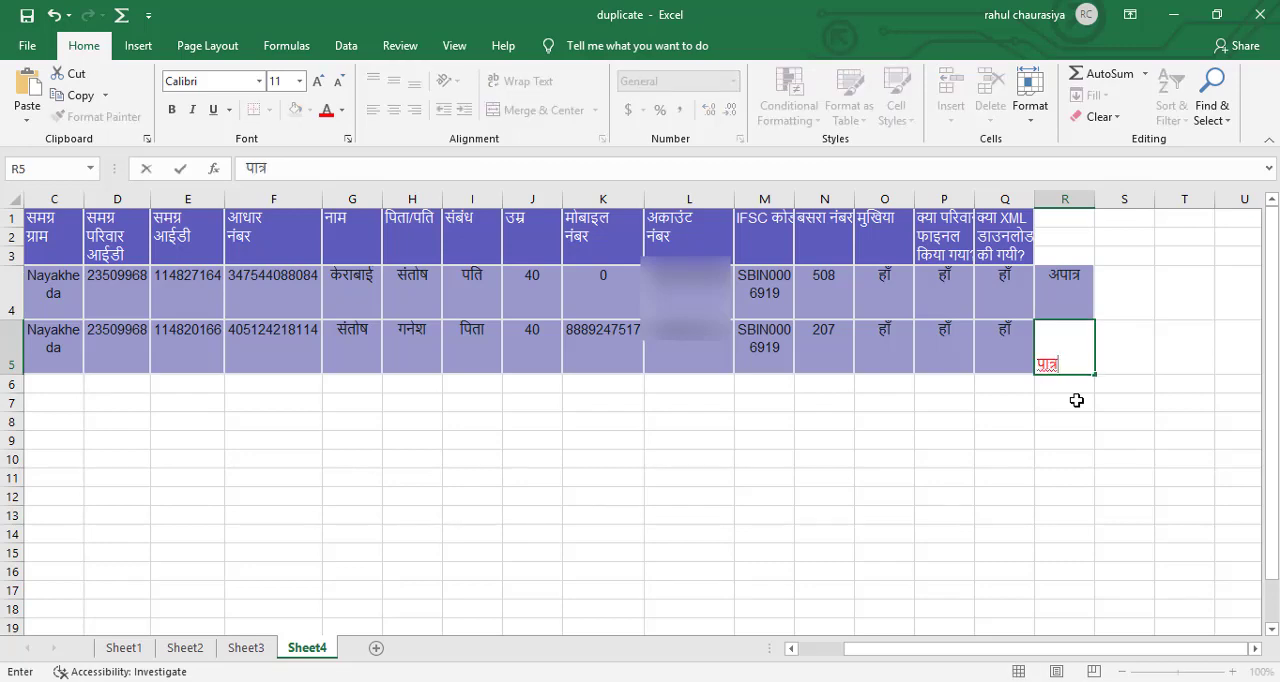
{"action": "type", "text": "त्र"}
{"action": "key", "text": "Return"}
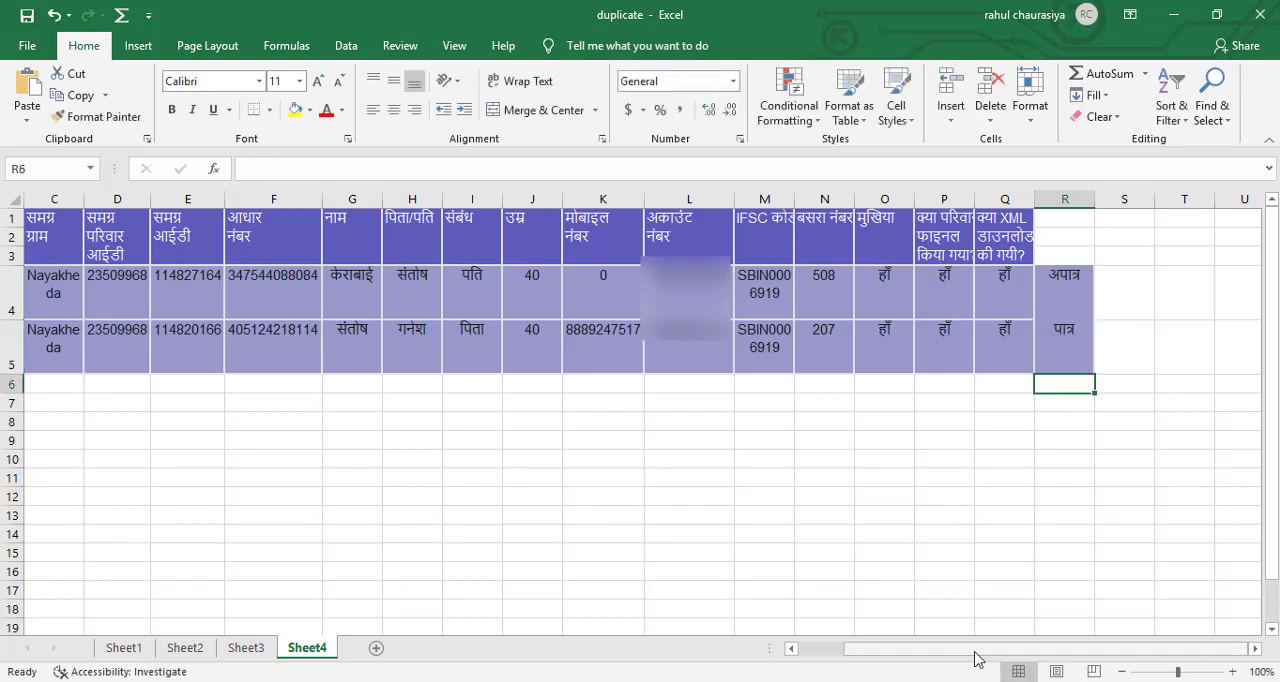
Copy the family ID in K4 of Sheet3 and search for it in the village family list in Chrome.
{"action": "left_click_drag", "start_coordinate": [977, 650], "coordinate": [840, 652]}
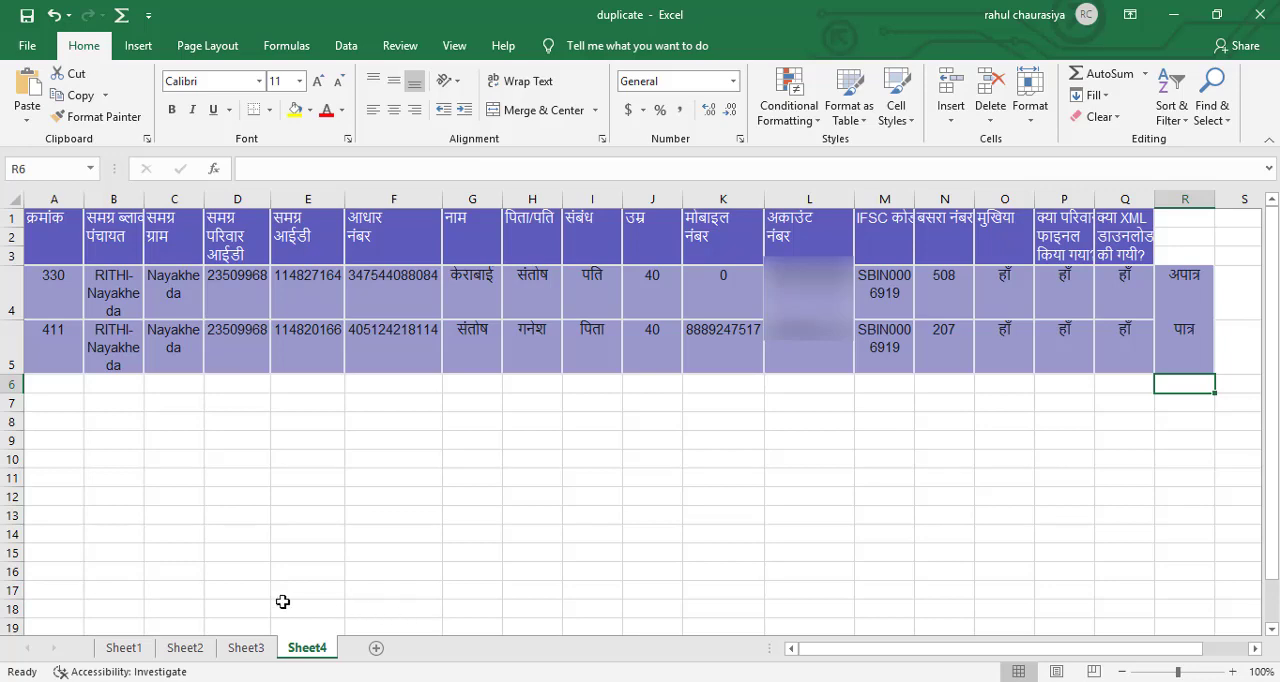
{"action": "left_click", "coordinate": [246, 648]}
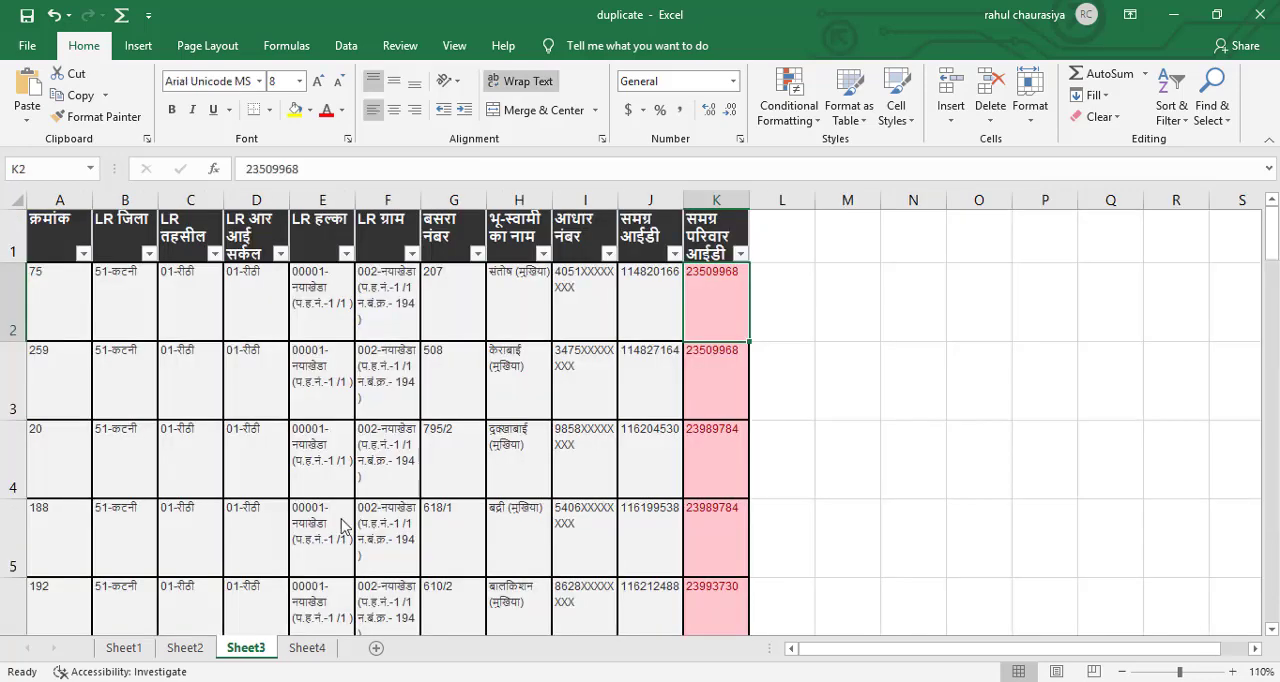
{"action": "left_click", "coordinate": [720, 459]}
{"action": "key", "text": "ctrl+c"}
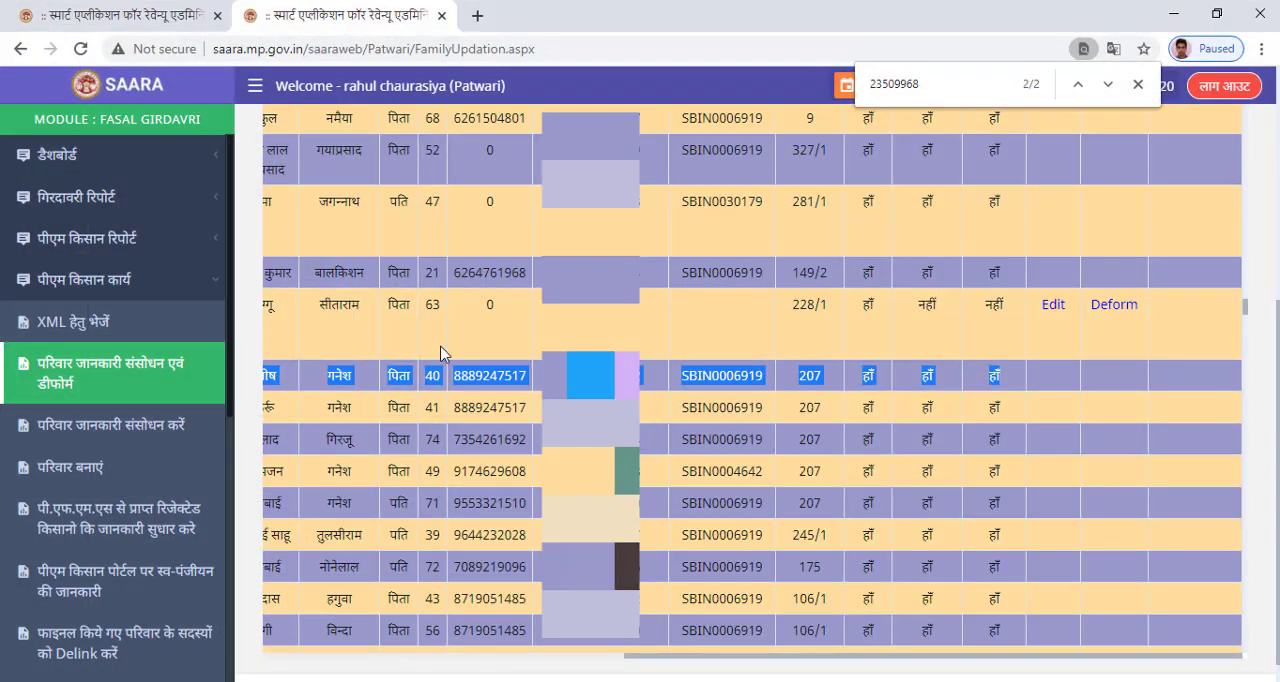
{"action": "left_click_drag", "start_coordinate": [978, 84], "coordinate": [826, 86]}
{"action": "key", "text": "ctrl+v"}
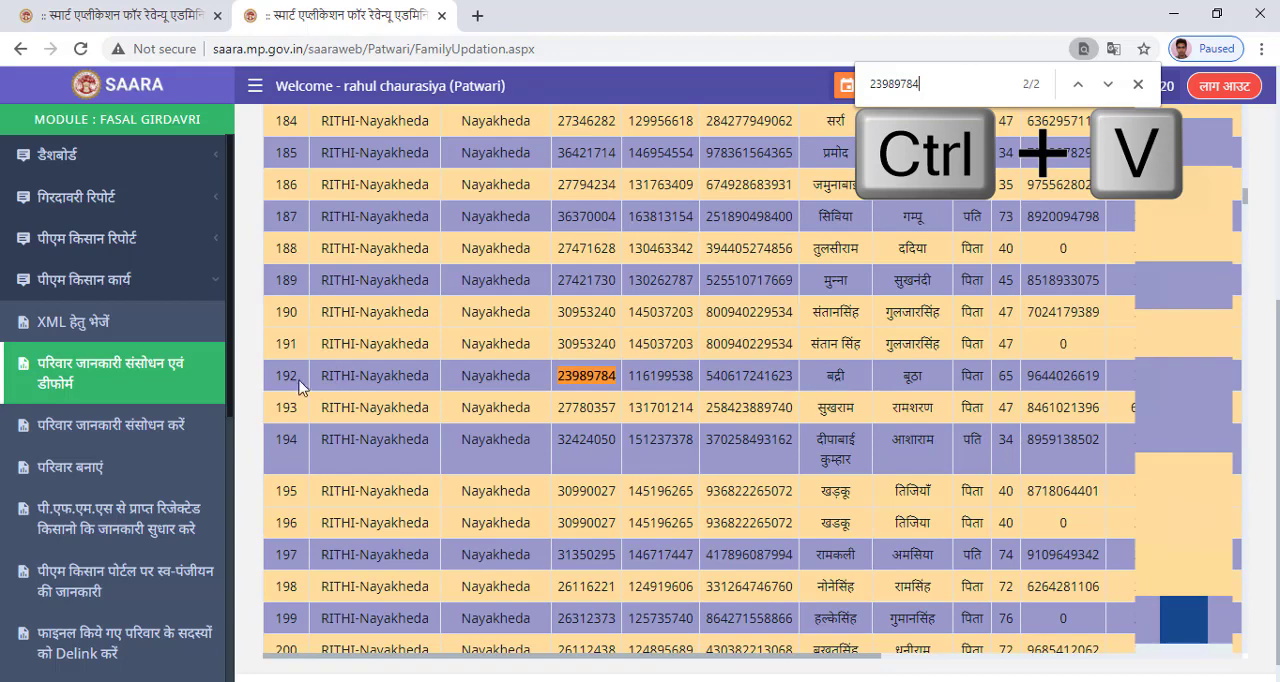
Copy the matching record क्रमांक 192 from the village list into Sheet4 of the Excel workbook at A6.
{"action": "left_click_drag", "start_coordinate": [275, 375], "coordinate": [1040, 385]}
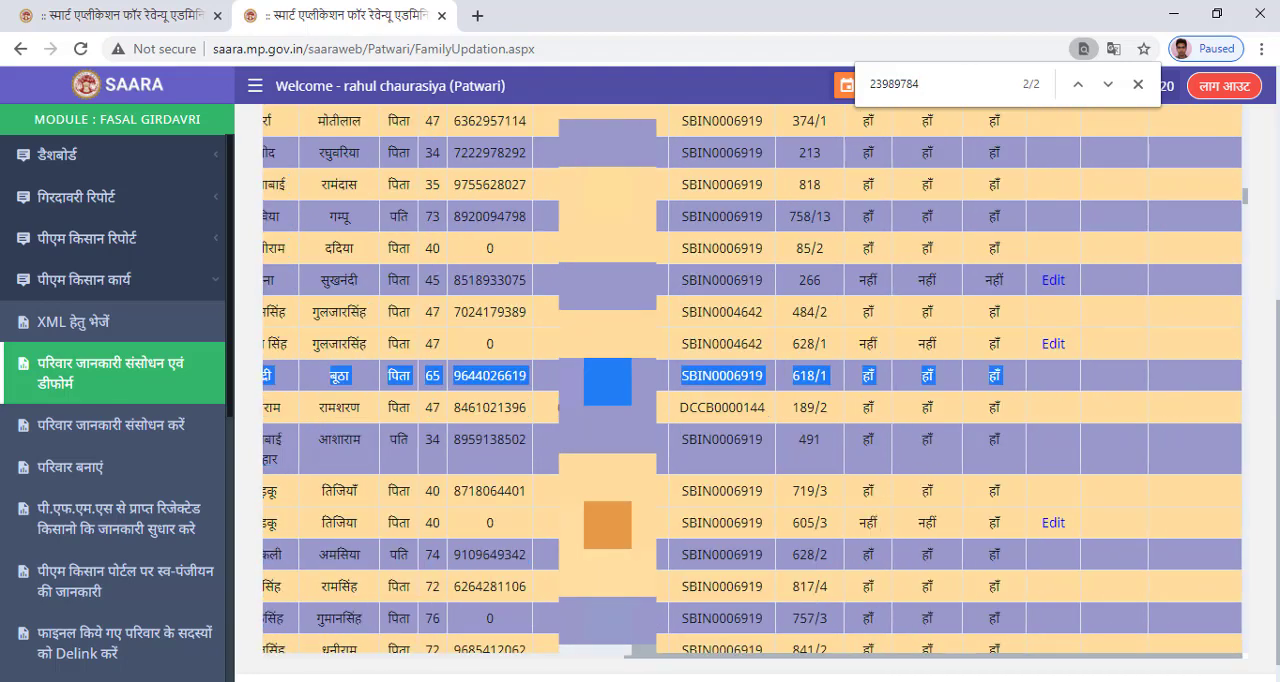
{"action": "key", "text": "alt+Tab"}
{"action": "left_click", "coordinate": [300, 648]}
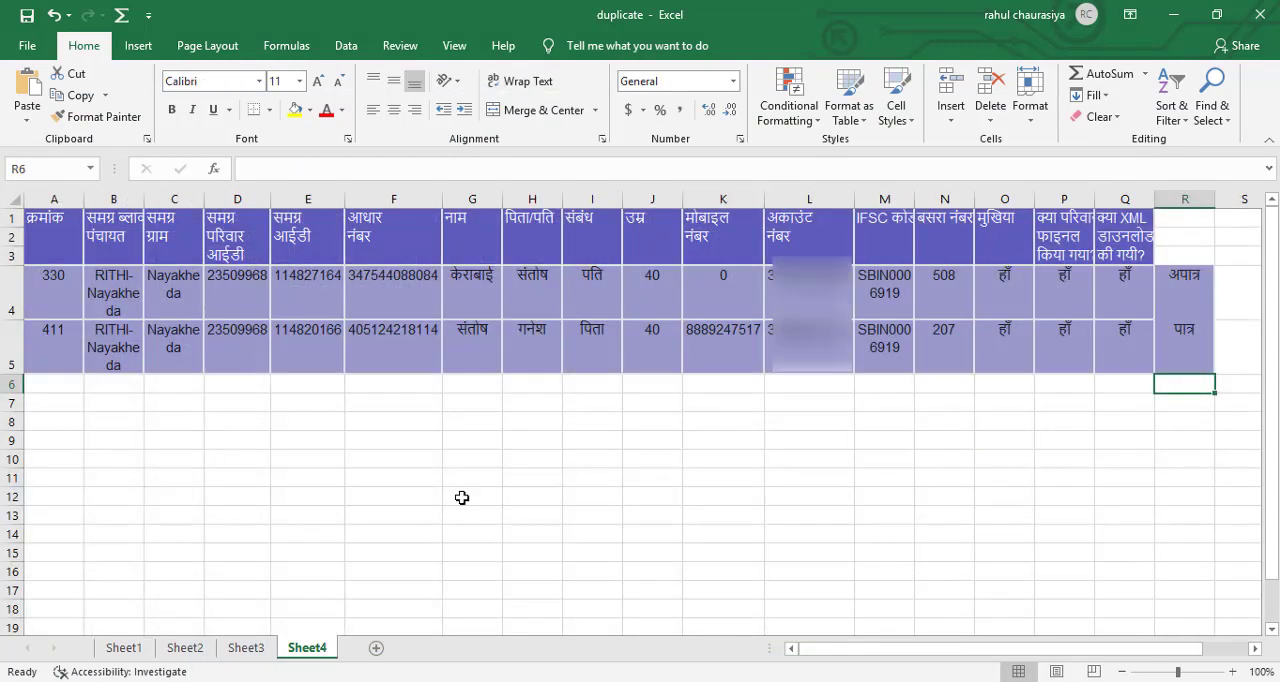
{"action": "left_click", "coordinate": [57, 385]}
{"action": "key", "text": "ctrl+v"}
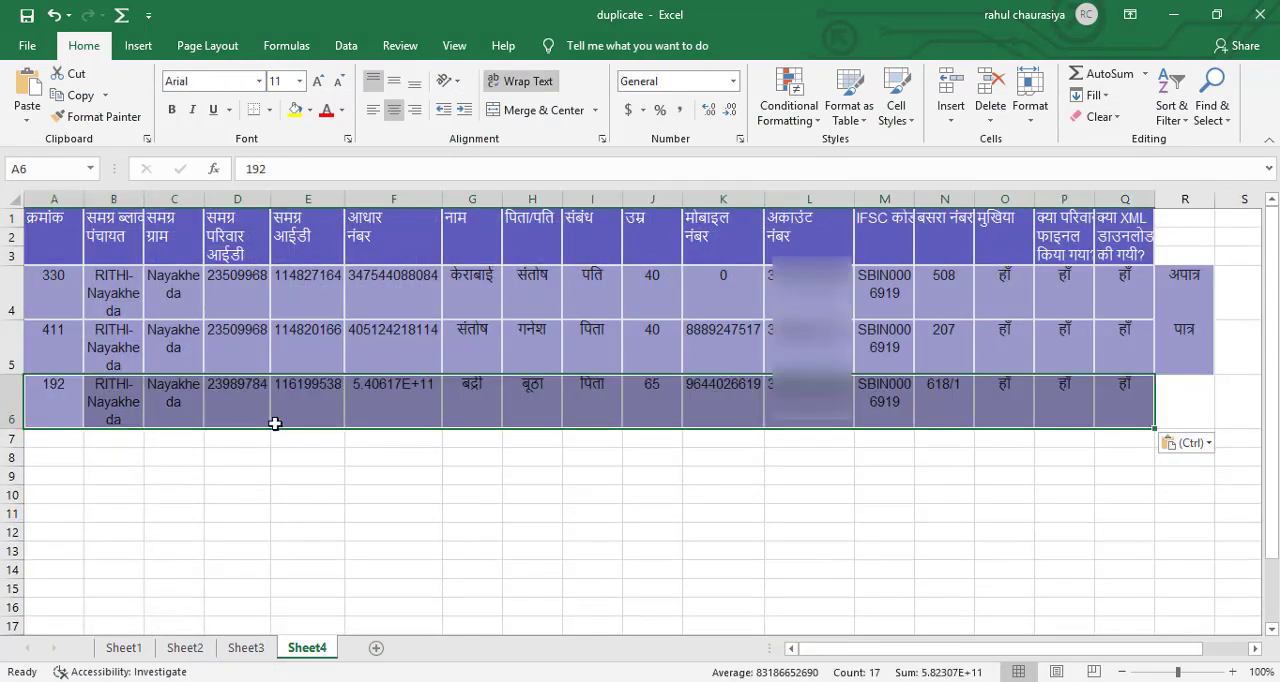
Find the other record with the same family ID in Chrome, क्रमांक 358, and copy it into Sheet4 in Excel at A7.
{"action": "left_click", "coordinate": [58, 438]}
{"action": "key", "text": "alt+Tab"}
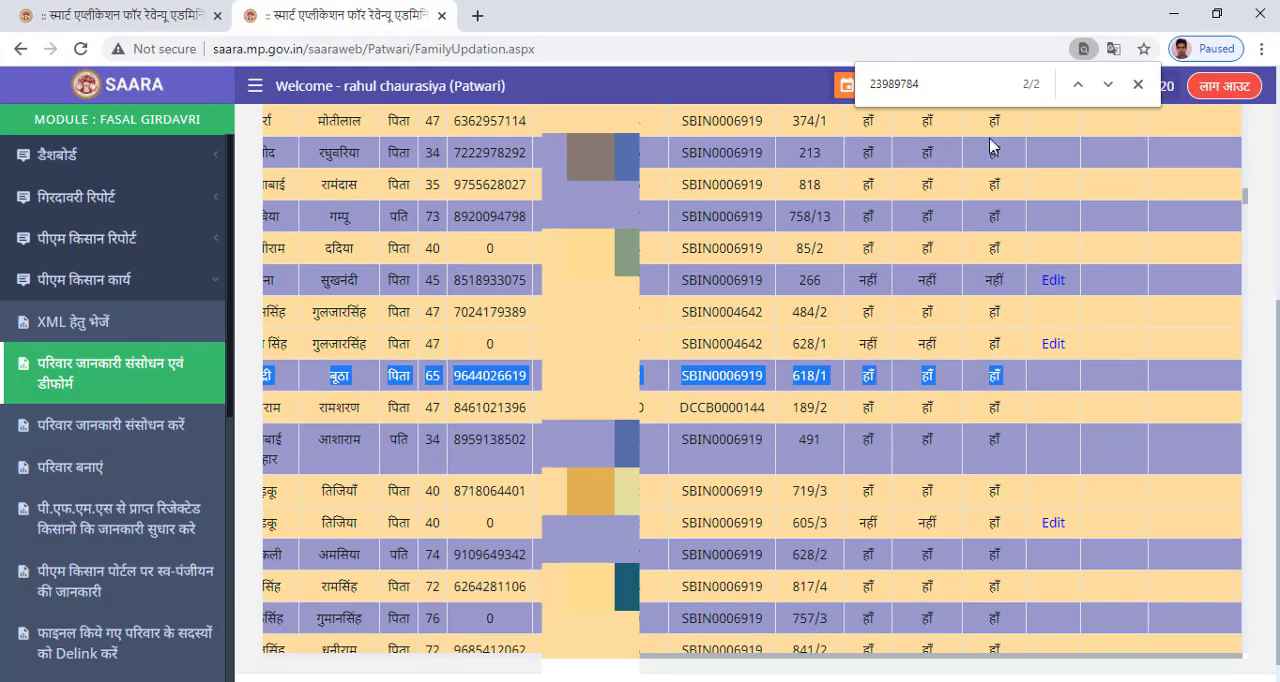
{"action": "left_click", "coordinate": [1108, 85]}
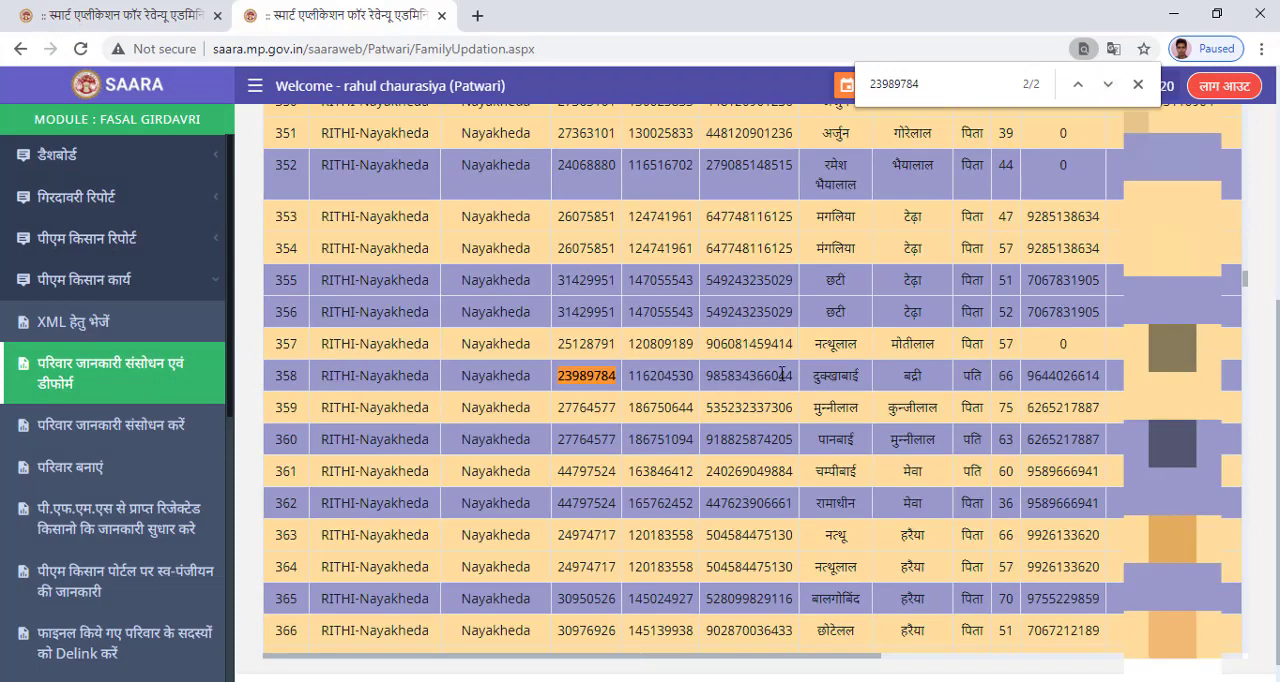
{"action": "left_click_drag", "start_coordinate": [311, 376], "coordinate": [1113, 387]}
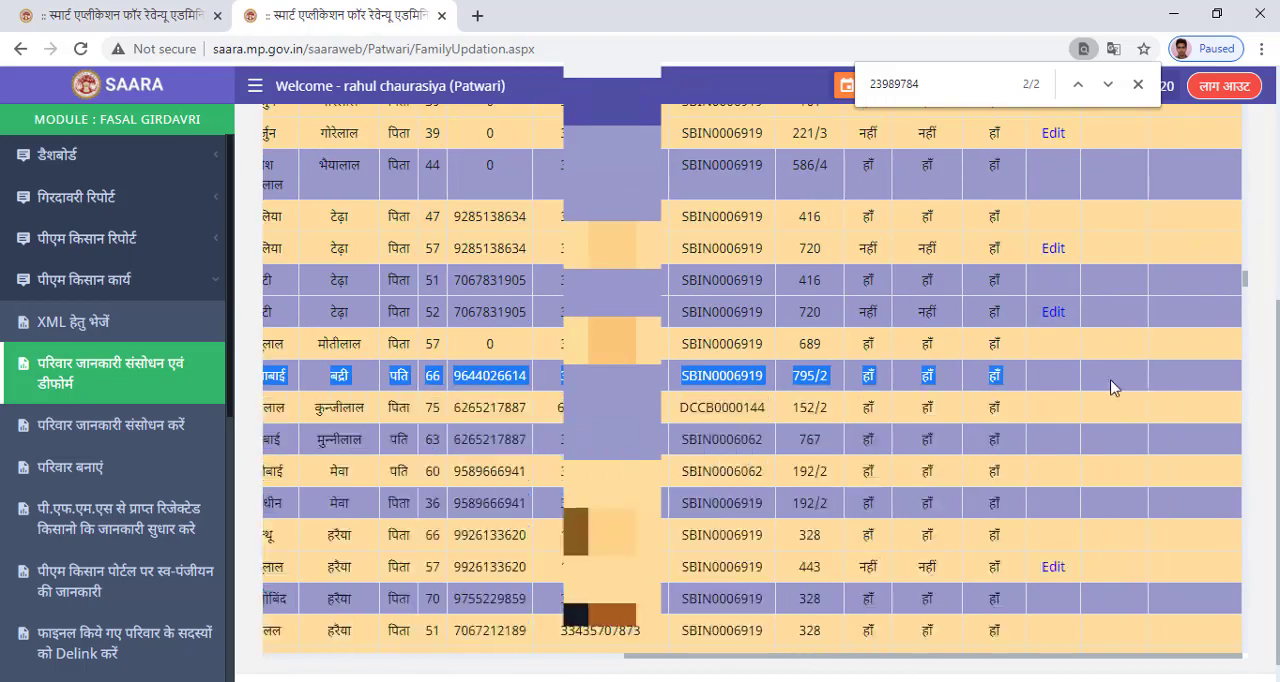
{"action": "left_click", "coordinate": [480, 681]}
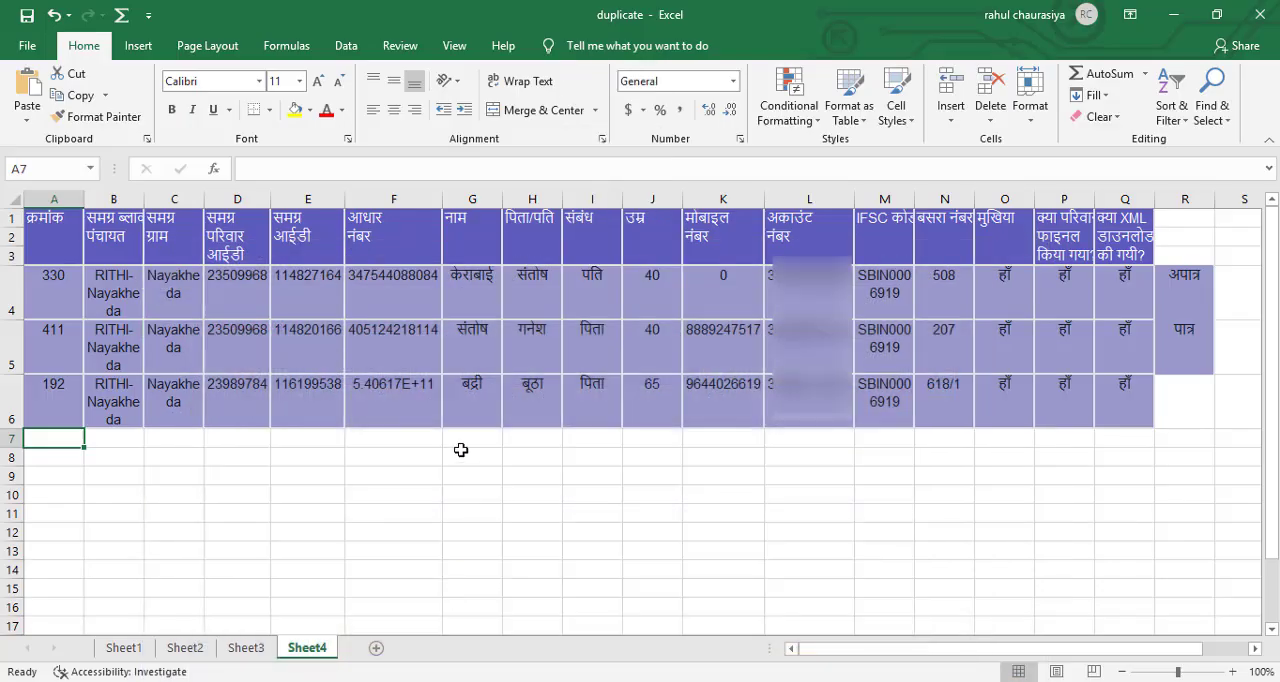
{"action": "key", "text": "ctrl+v"}
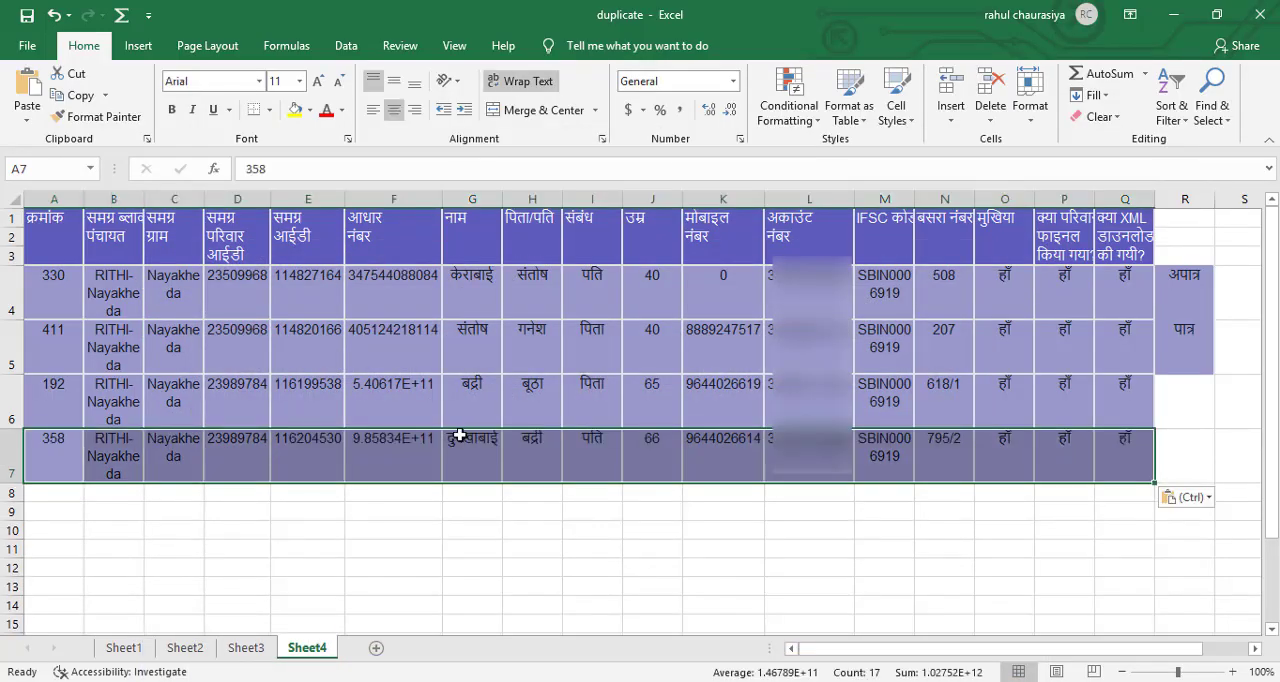
Apply the custom number format 0 to the आधार नंबर column of Sheet4 from F4 downwards.
{"action": "left_click", "coordinate": [391, 504]}
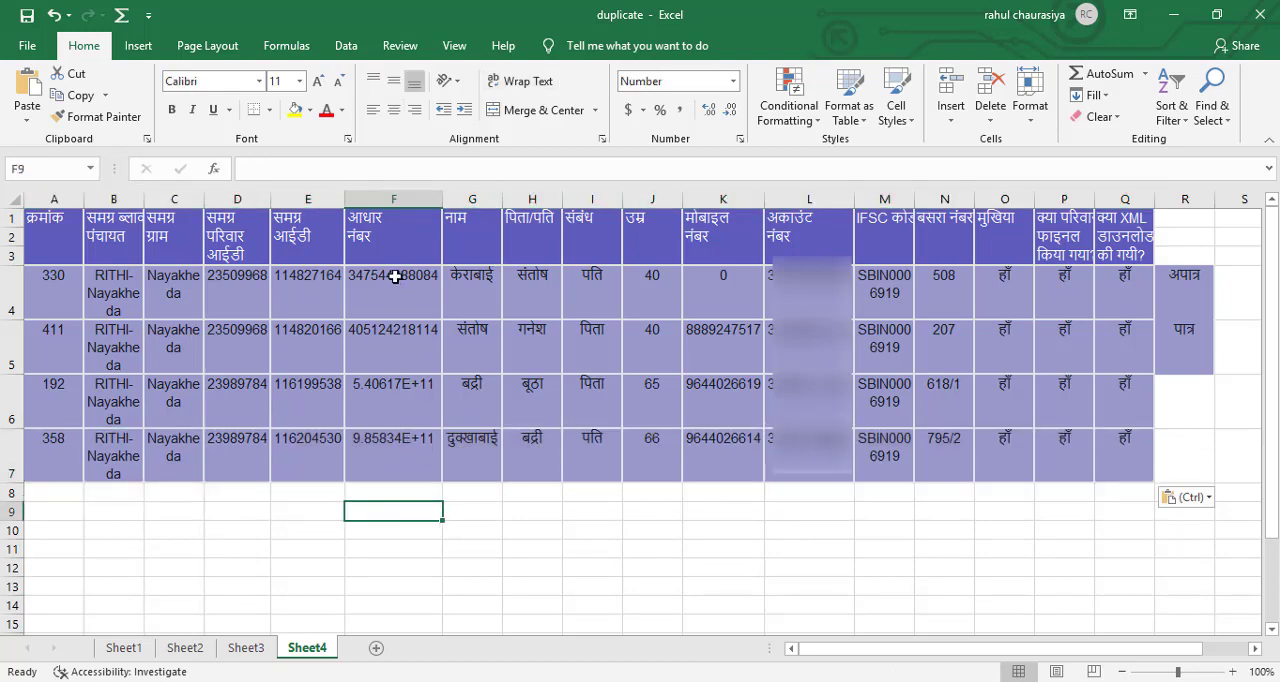
{"action": "left_click_drag", "start_coordinate": [395, 277], "coordinate": [366, 617]}
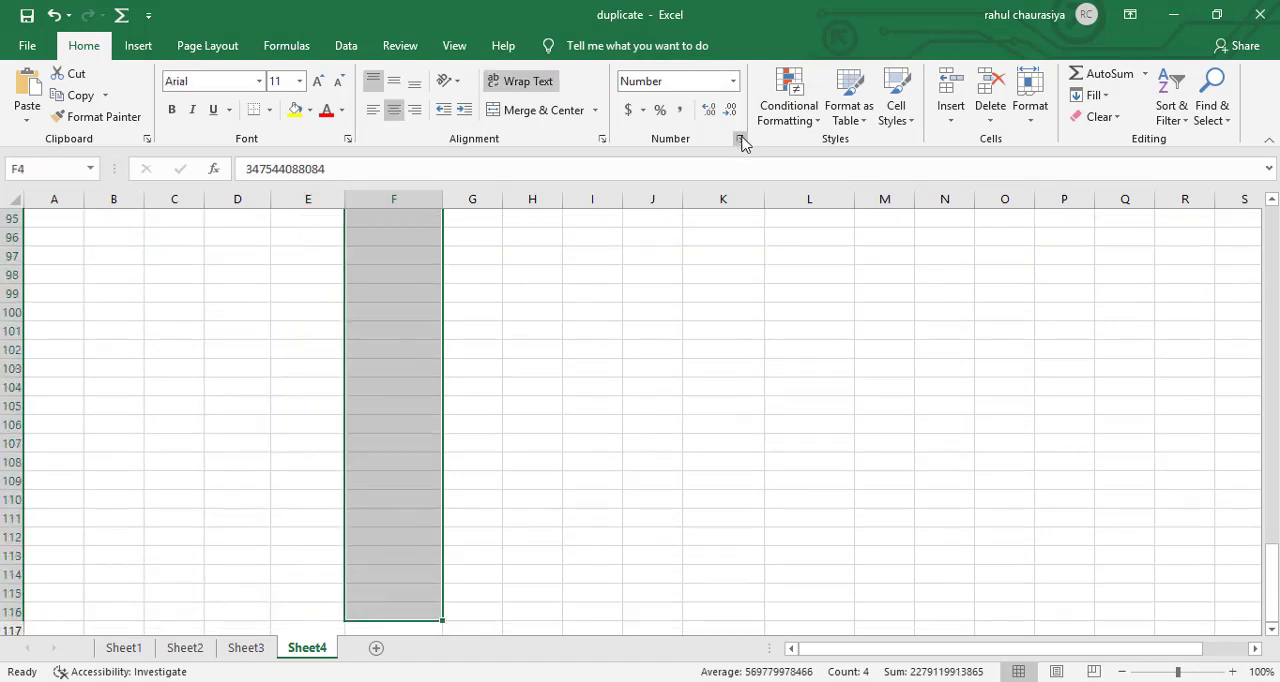
{"action": "left_click", "coordinate": [741, 140]}
{"action": "left_click", "coordinate": [432, 322]}
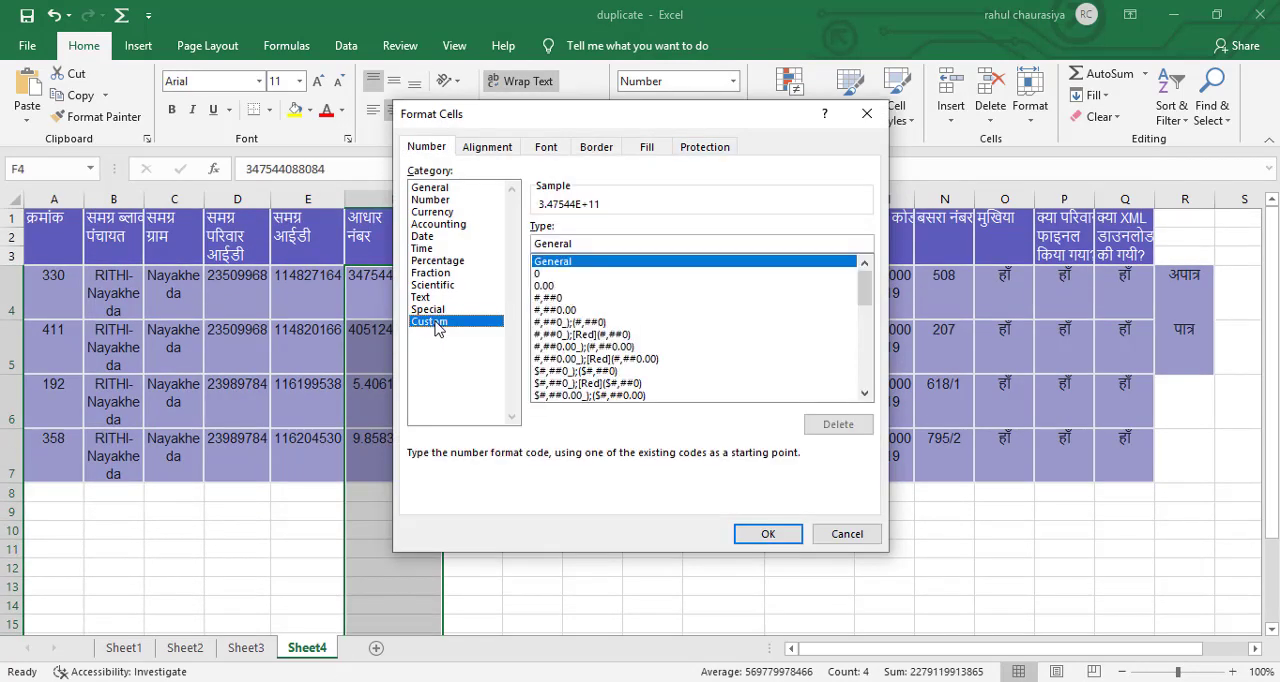
{"action": "left_click", "coordinate": [578, 276]}
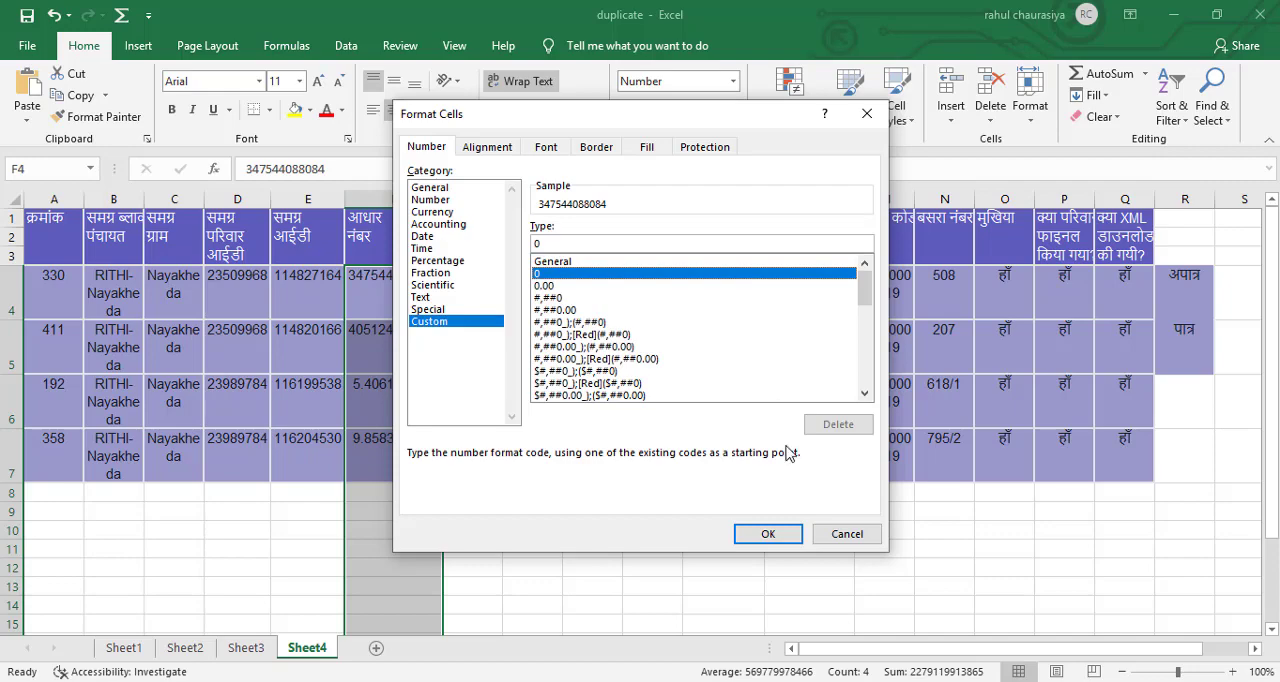
{"action": "left_click", "coordinate": [766, 534]}
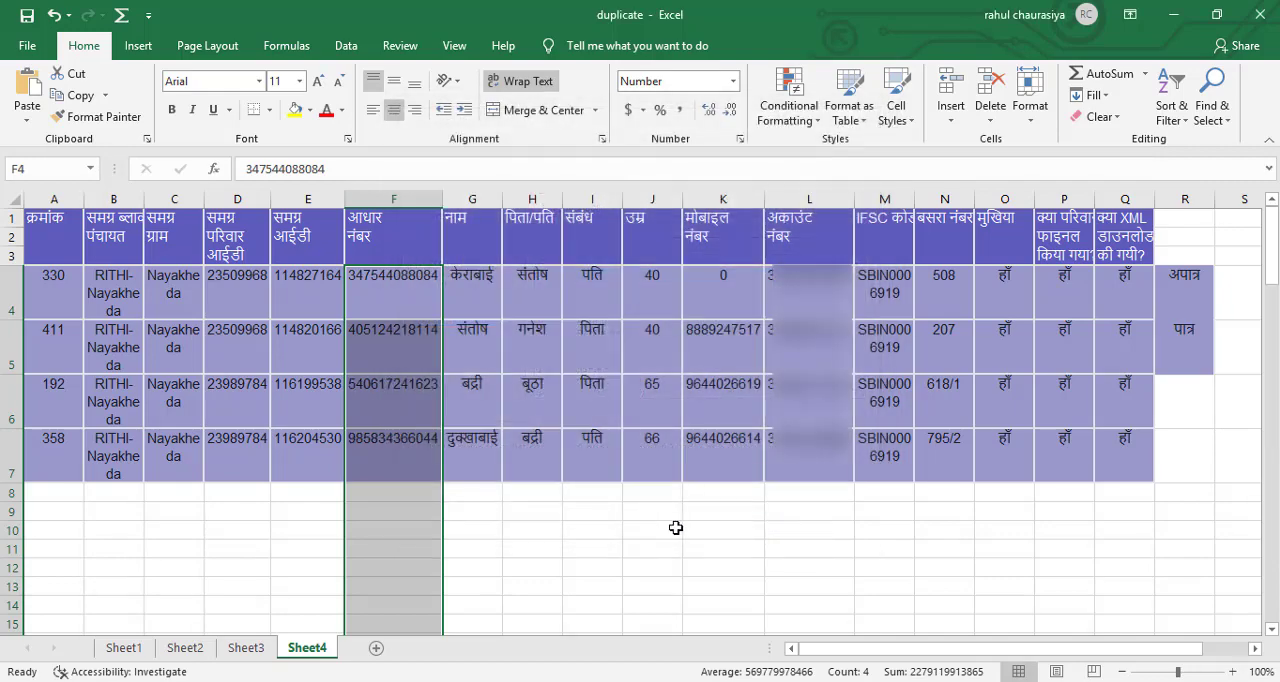
{"action": "left_click", "coordinate": [508, 537]}
{"action": "left_click", "coordinate": [394, 496]}
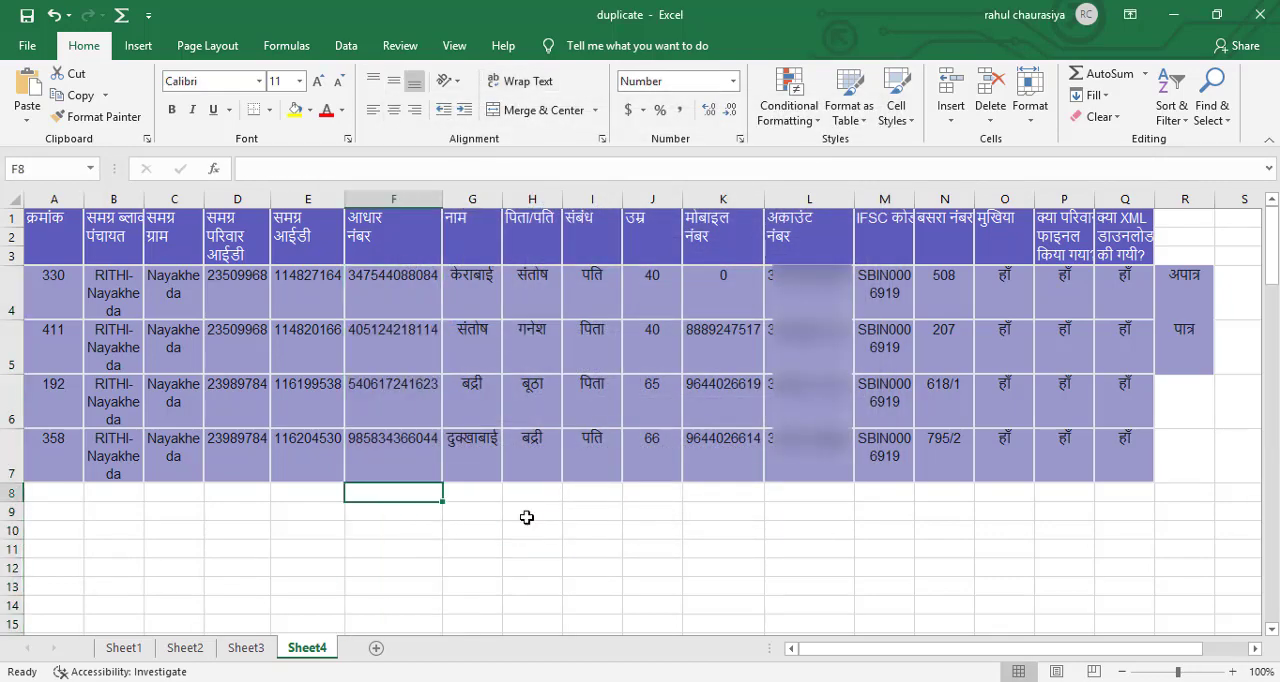
Mark record 192 as पात्र in R6 and record 358 as अपात्र in R7 by copying the existing entries from R5 and R4.
{"action": "left_click", "coordinate": [1194, 343]}
{"action": "key", "text": "ctrl+c"}
{"action": "left_click", "coordinate": [1198, 397]}
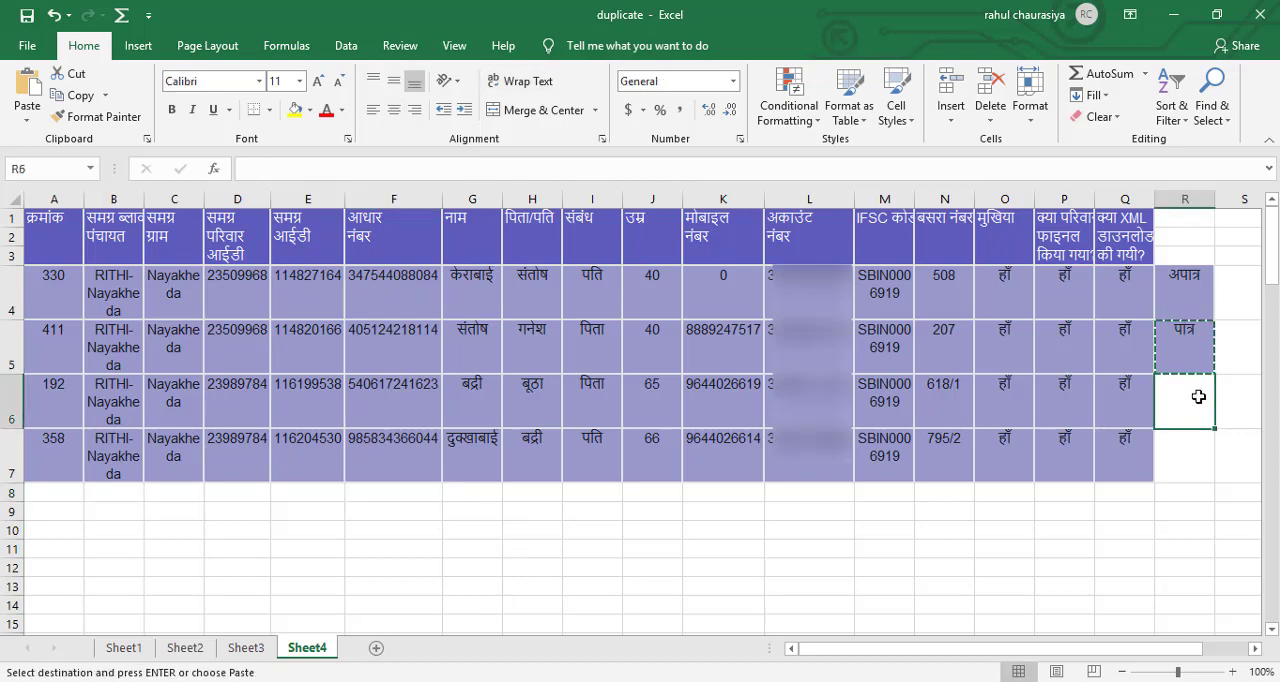
{"action": "key", "text": "ctrl+v"}
{"action": "left_click", "coordinate": [1200, 296]}
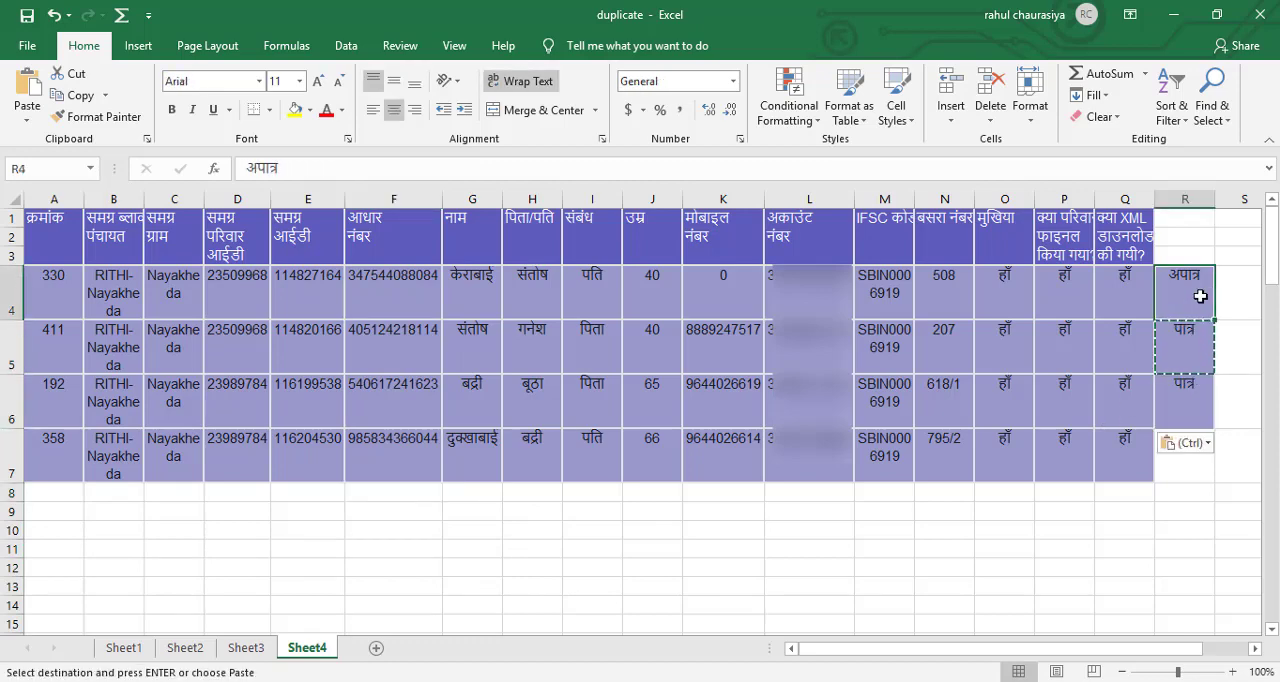
{"action": "key", "text": "ctrl+c"}
{"action": "left_click", "coordinate": [1190, 450]}
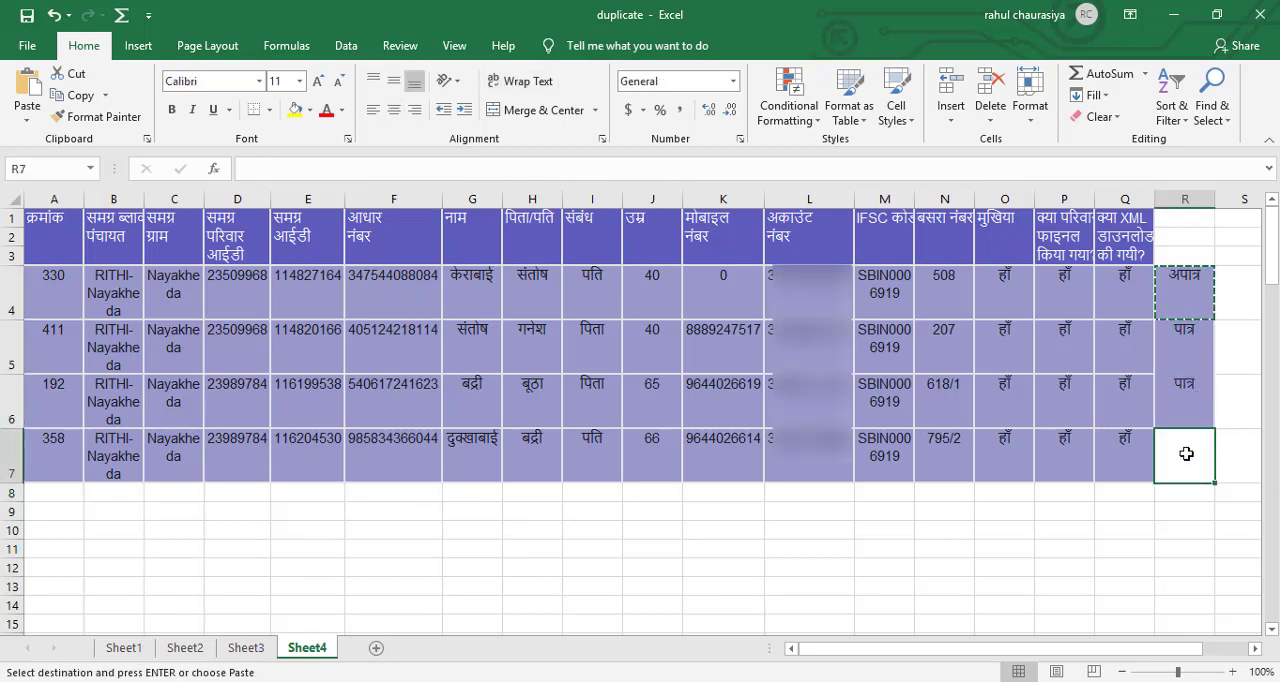
{"action": "key", "text": "ctrl+v"}
{"action": "left_click", "coordinate": [1110, 496]}
Copy the Aadhaar number in F4 and open the Beneficiary Status page of pmkisan.gov.in in a new Chrome tab.
{"action": "left_click", "coordinate": [397, 290]}
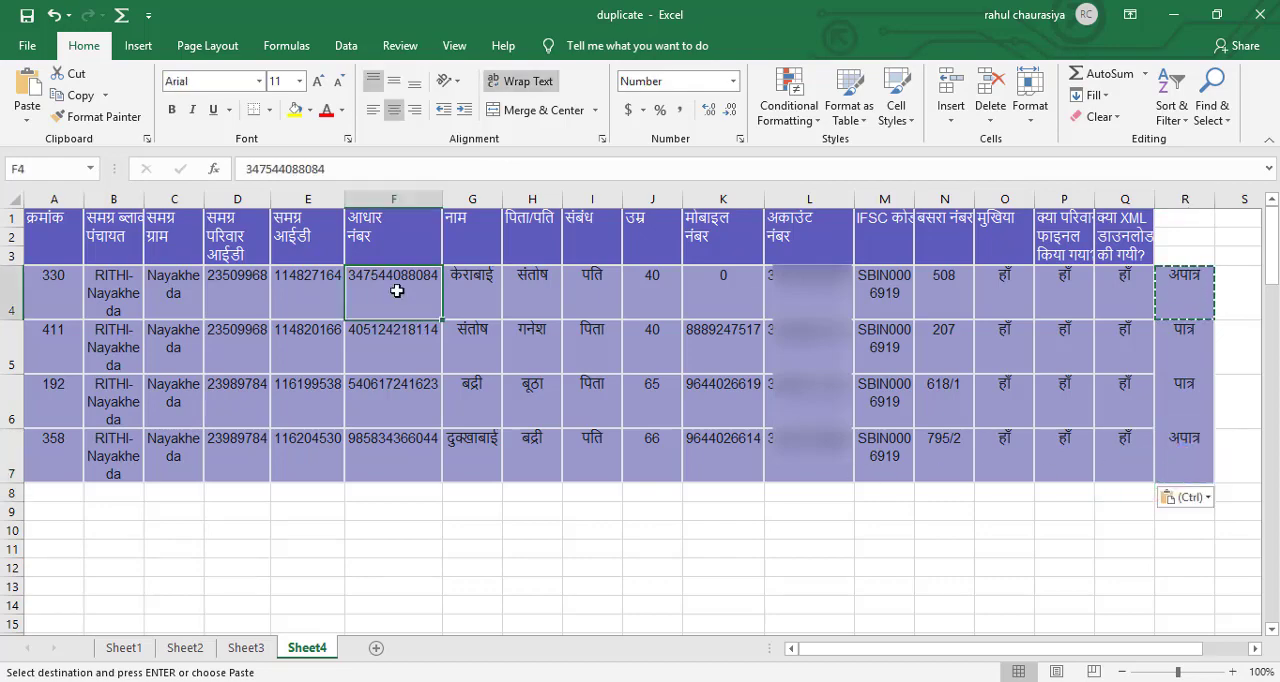
{"action": "key", "text": "ctrl+c"}
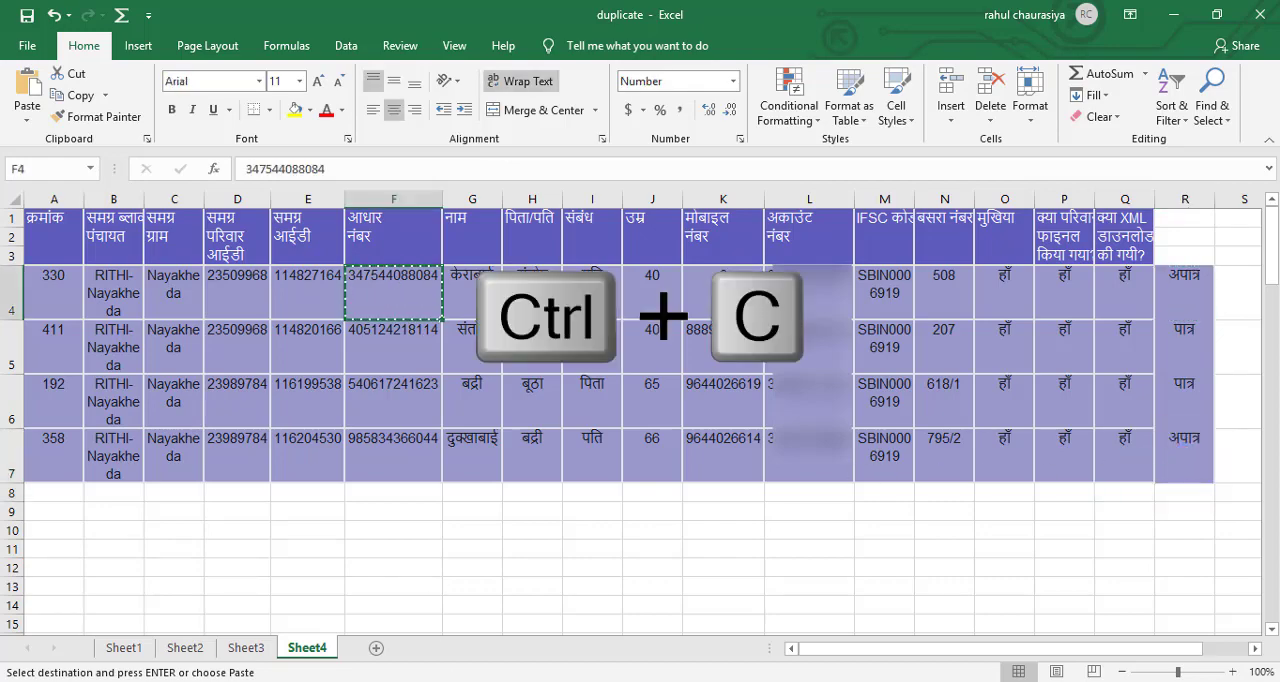
{"action": "key", "text": "alt+Tab"}
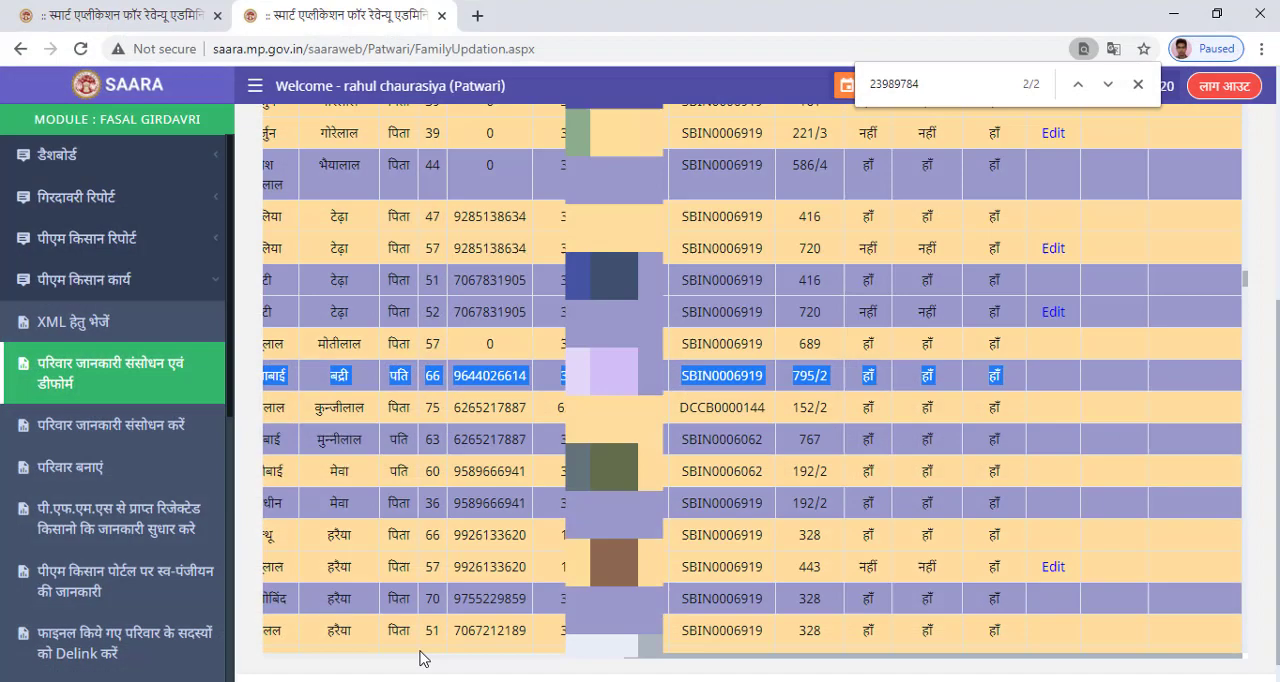
{"action": "left_click", "coordinate": [477, 15]}
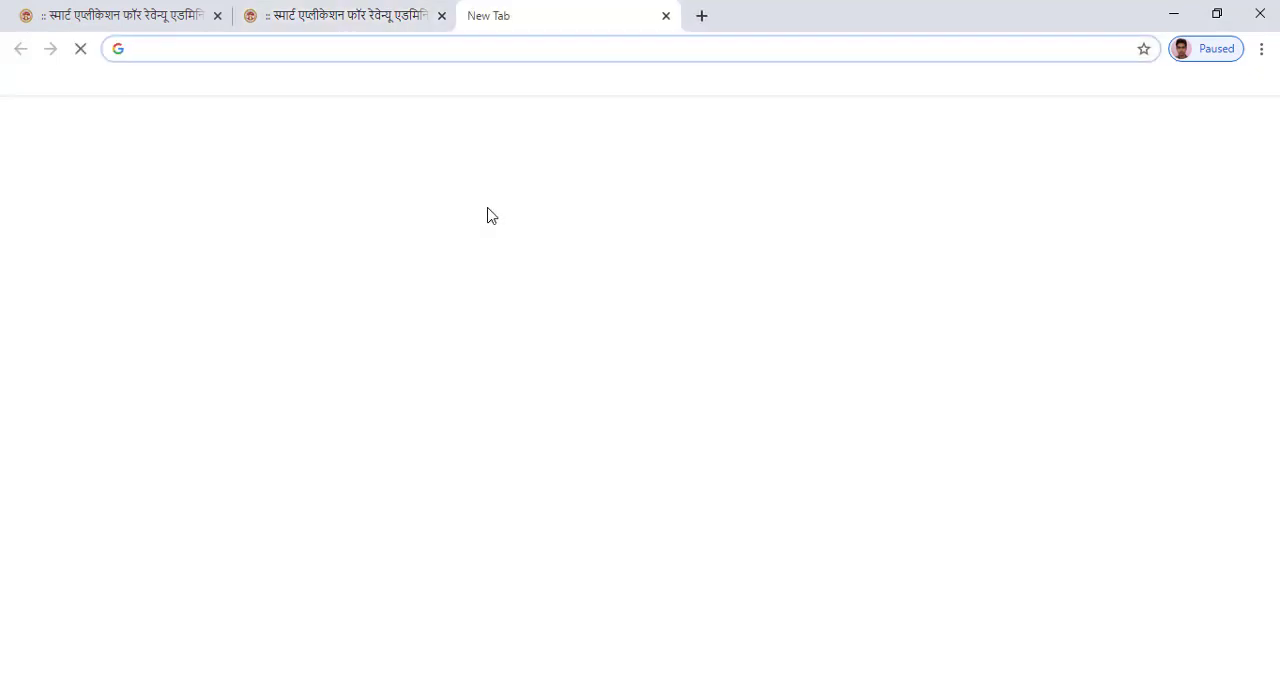
{"action": "type", "text": "pmkisan.gov.in"}
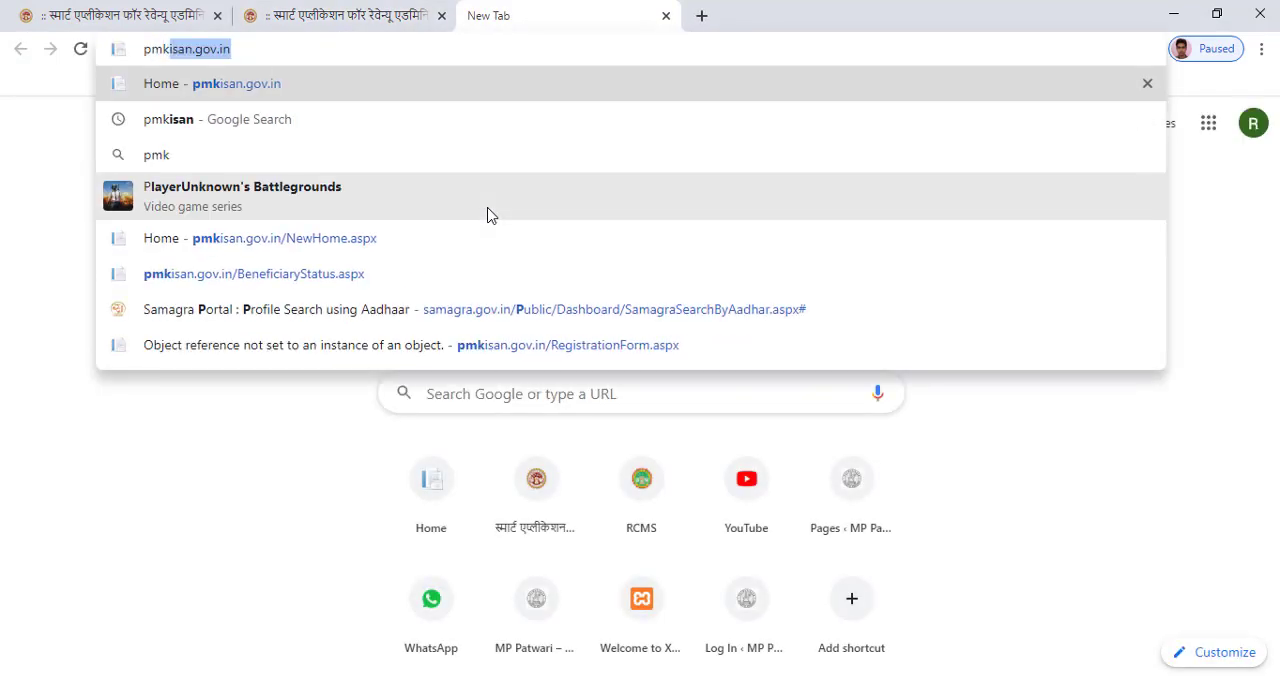
{"action": "key", "text": "Return"}
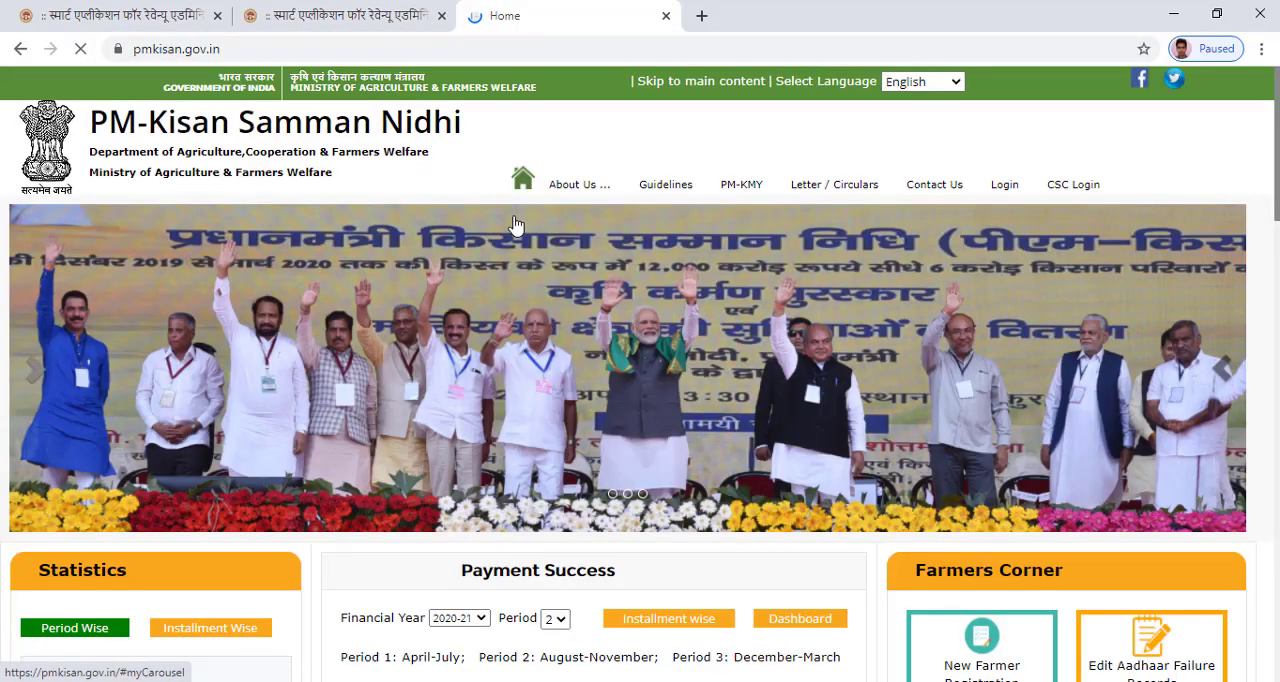
{"action": "scroll", "coordinate": [932, 483], "scroll_direction": "down", "scroll_amount": 2}
{"action": "left_click", "coordinate": [984, 600]}
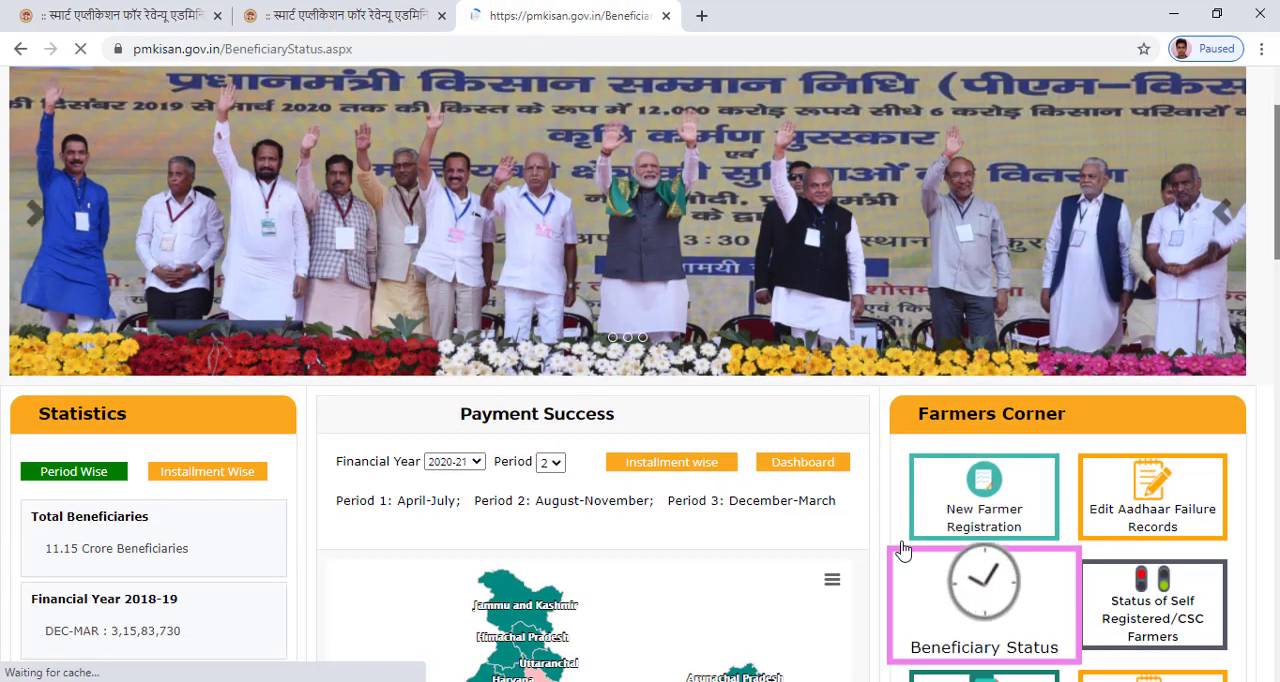
Look up the beneficiary status with the copied Aadhaar number and review the registration details and installment payments.
{"action": "left_click", "coordinate": [600, 450]}
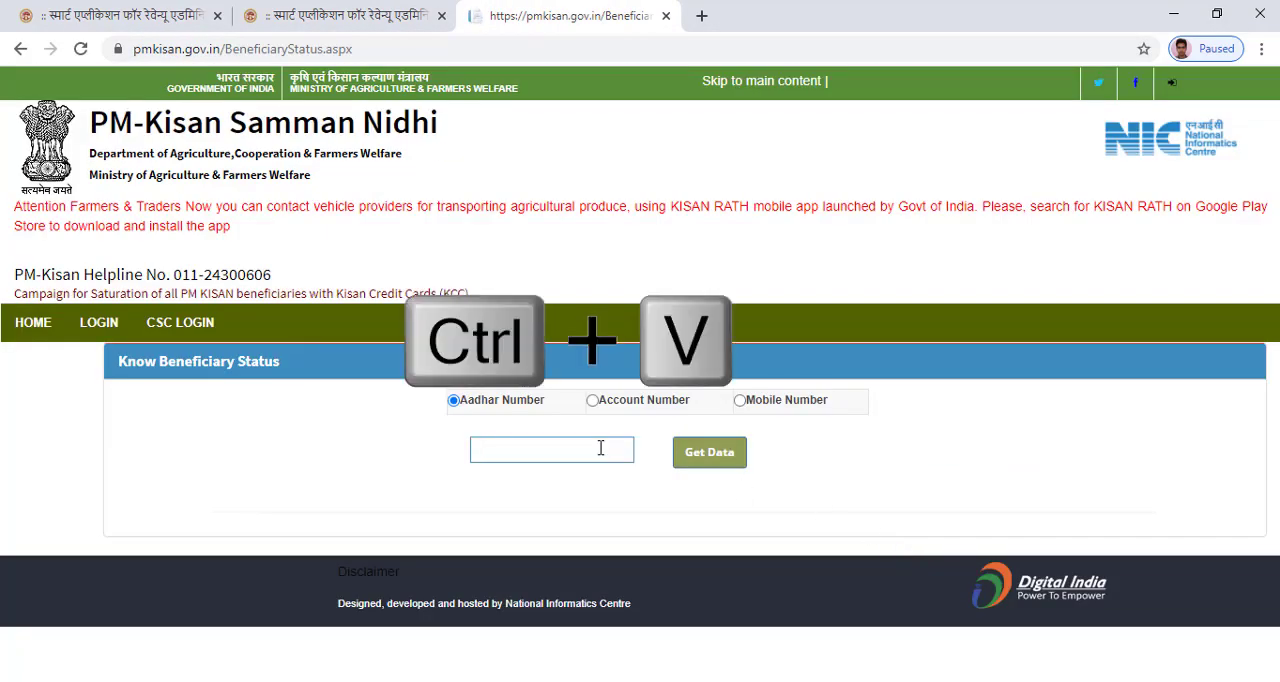
{"action": "key", "text": "ctrl+v"}
{"action": "left_click", "coordinate": [705, 468]}
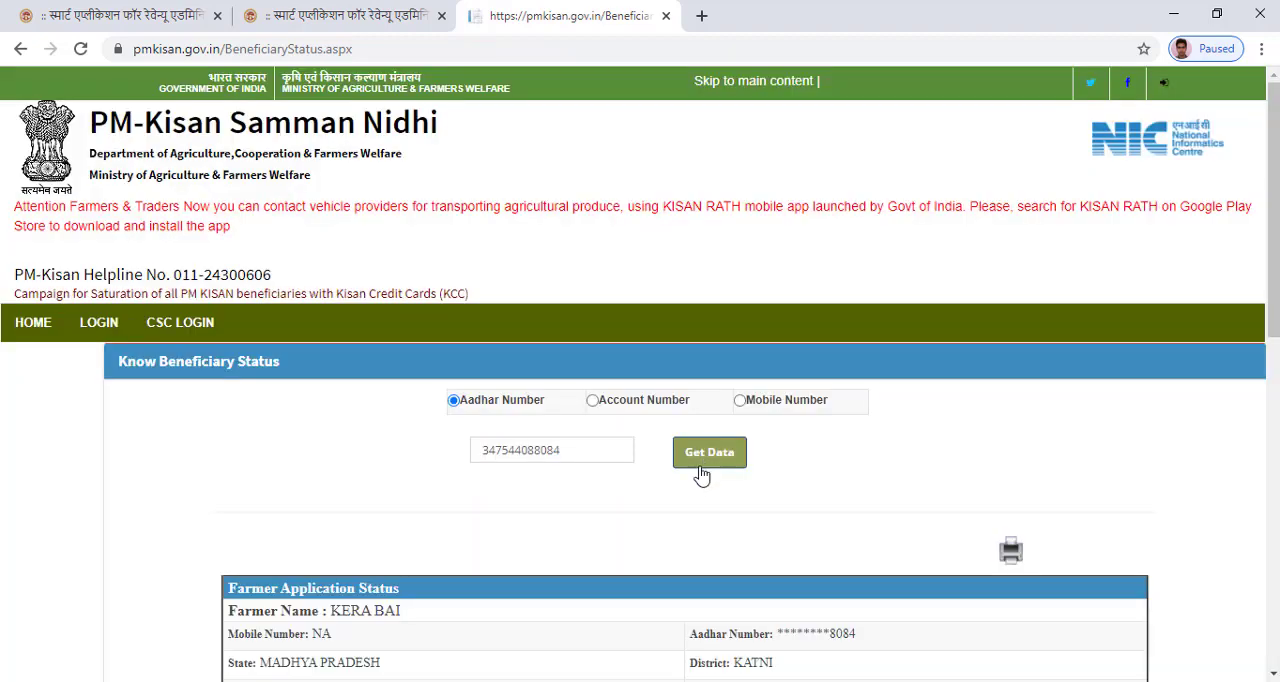
{"action": "scroll", "coordinate": [508, 385], "scroll_direction": "down", "scroll_amount": 2}
{"action": "scroll", "coordinate": [550, 387], "scroll_direction": "down", "scroll_amount": 3}
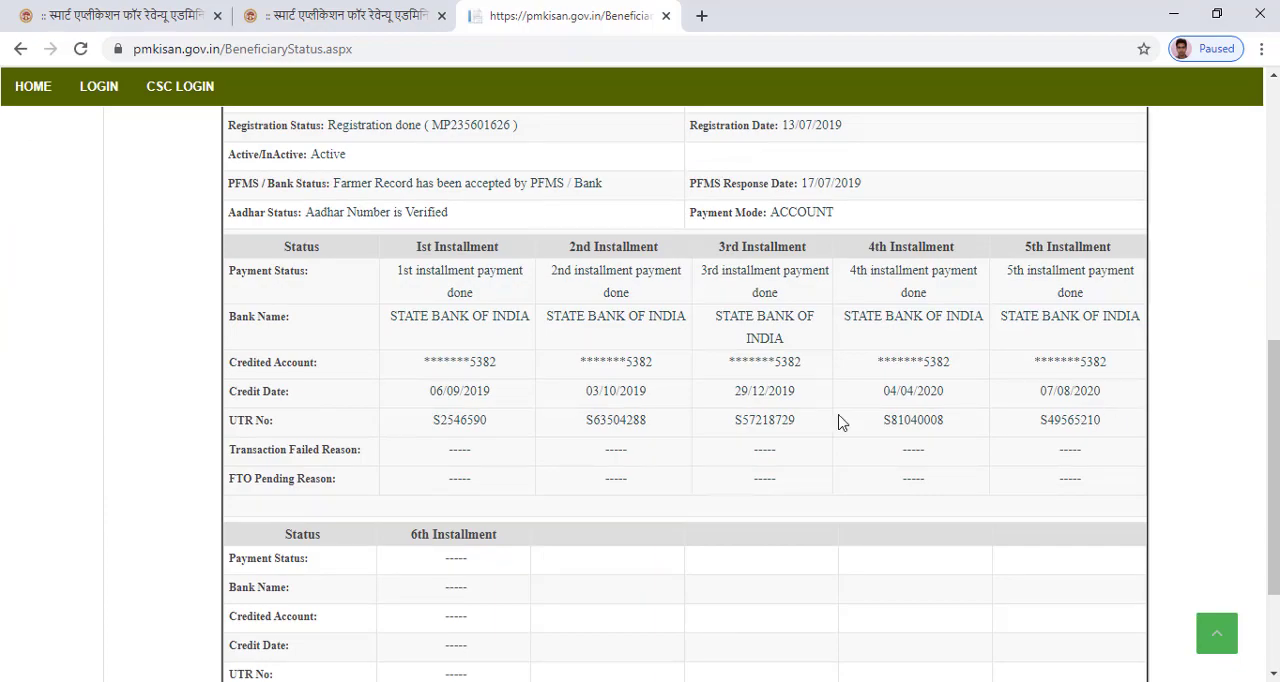
{"action": "scroll", "coordinate": [840, 422], "scroll_direction": "up", "scroll_amount": 3}
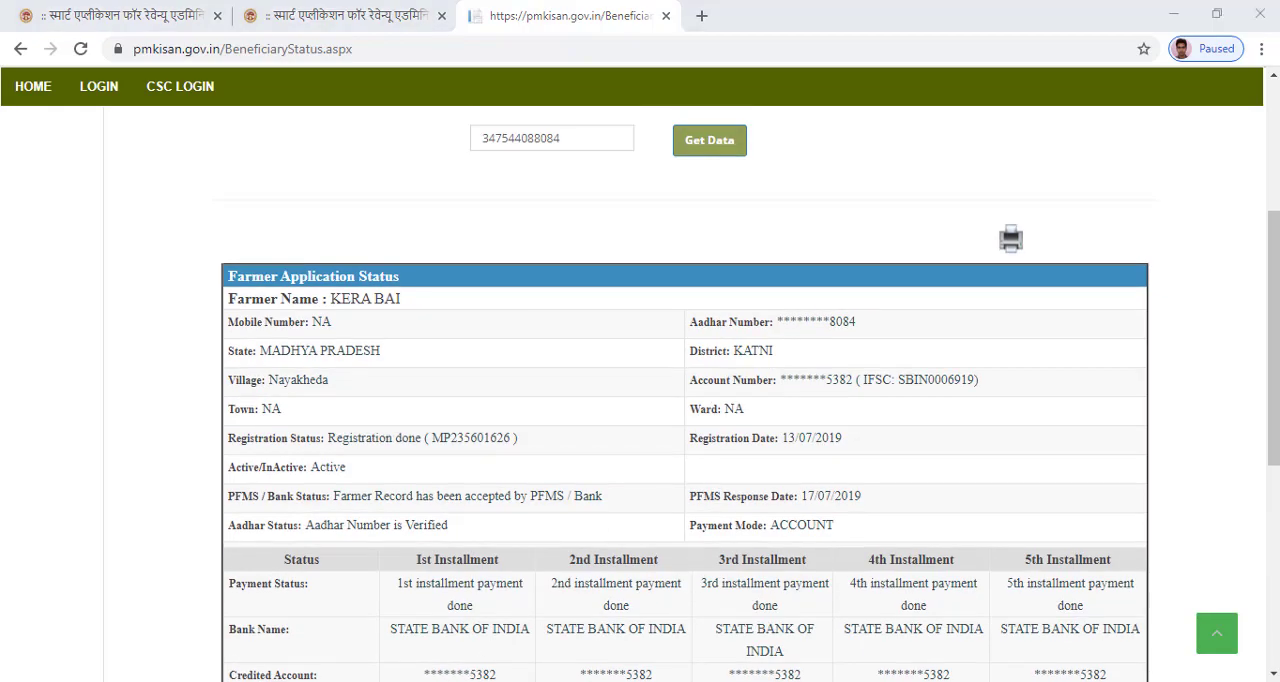
Copy the Aadhaar number in F5 of the Excel sheet, look it up on the PM-Kisan status page in Chrome and review the installments.
{"action": "key", "text": "alt+Tab"}
{"action": "left_click", "coordinate": [420, 355]}
{"action": "key", "text": "ctrl+c"}
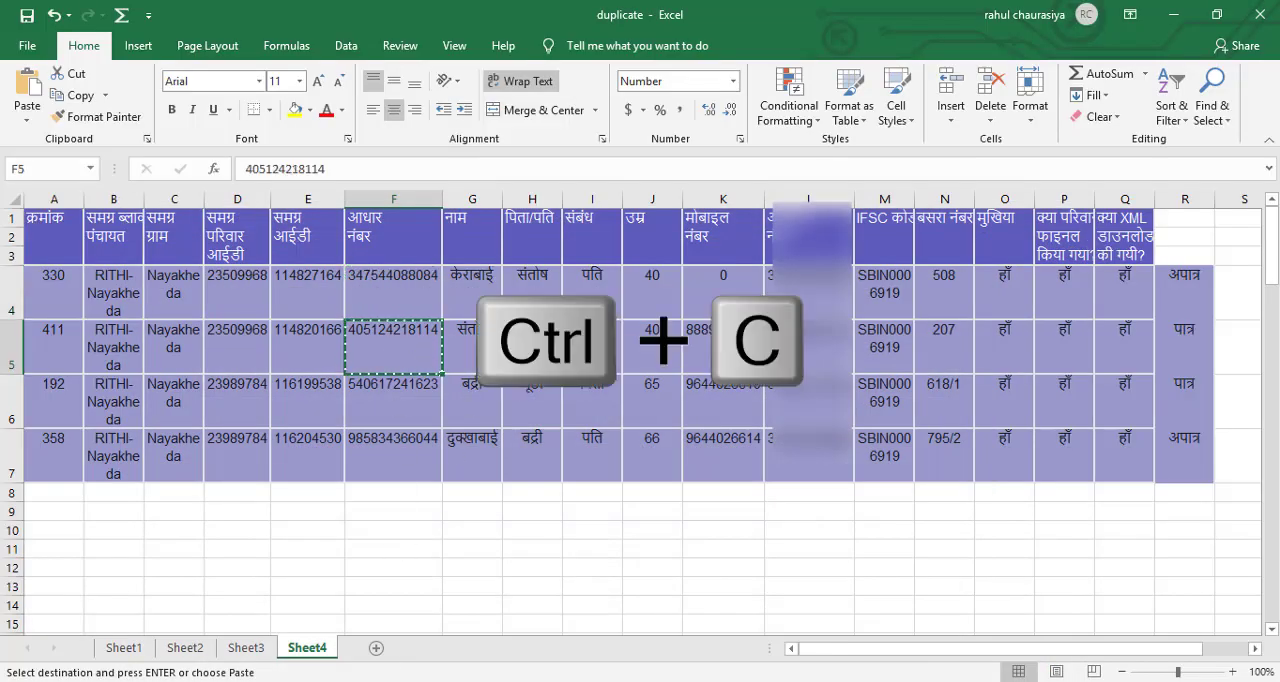
{"action": "key", "text": "alt+Tab"}
{"action": "left_click_drag", "start_coordinate": [580, 135], "coordinate": [380, 163]}
{"action": "key", "text": "ctrl+v"}
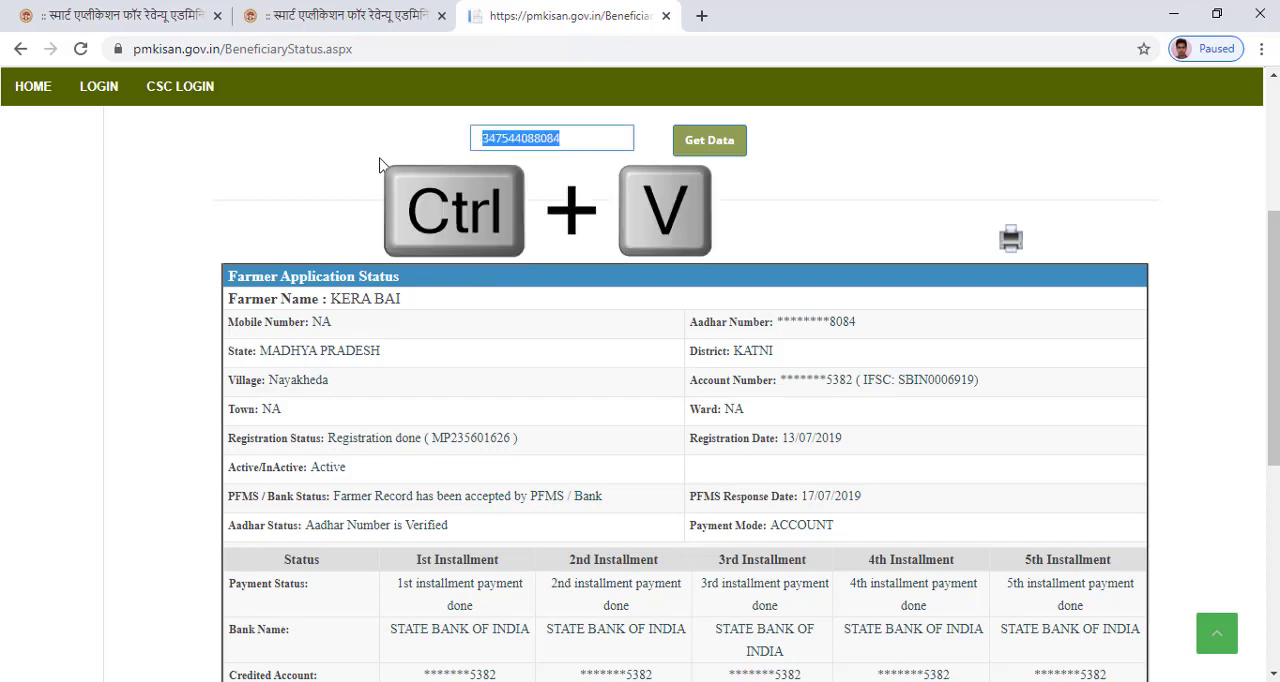
{"action": "key", "text": "ctrl+v"}
{"action": "left_click", "coordinate": [704, 142]}
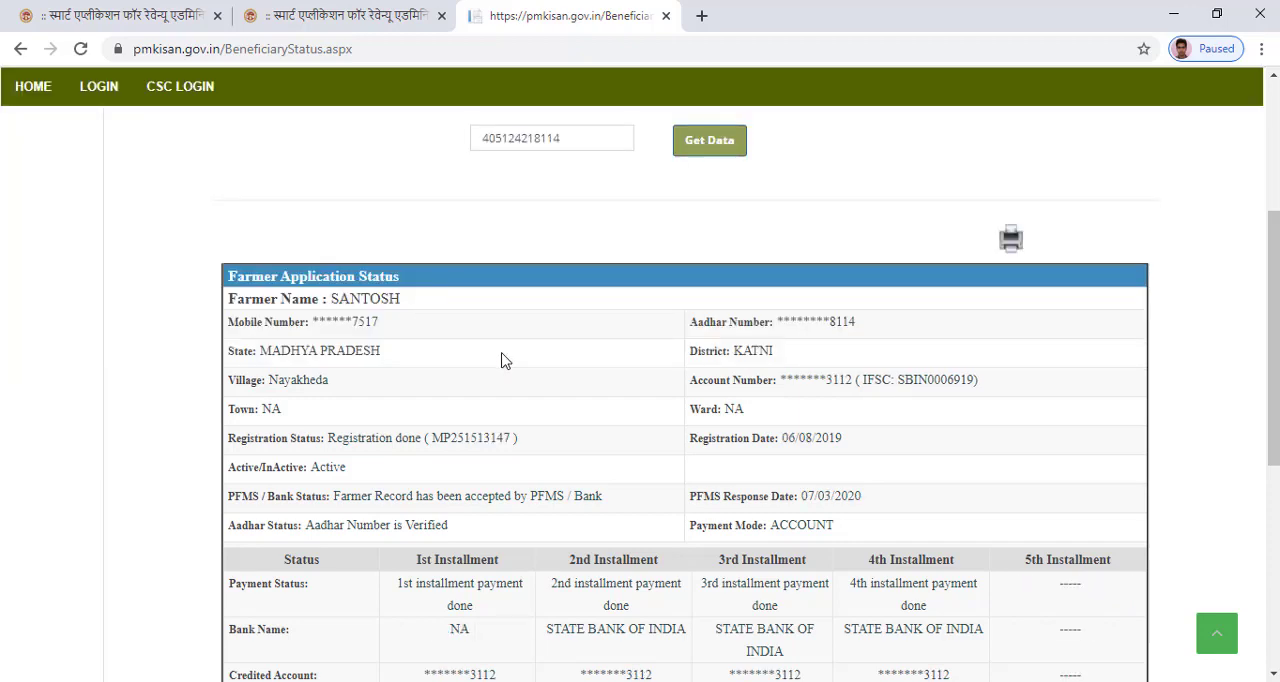
{"action": "scroll", "coordinate": [507, 362], "scroll_direction": "down", "scroll_amount": 2}
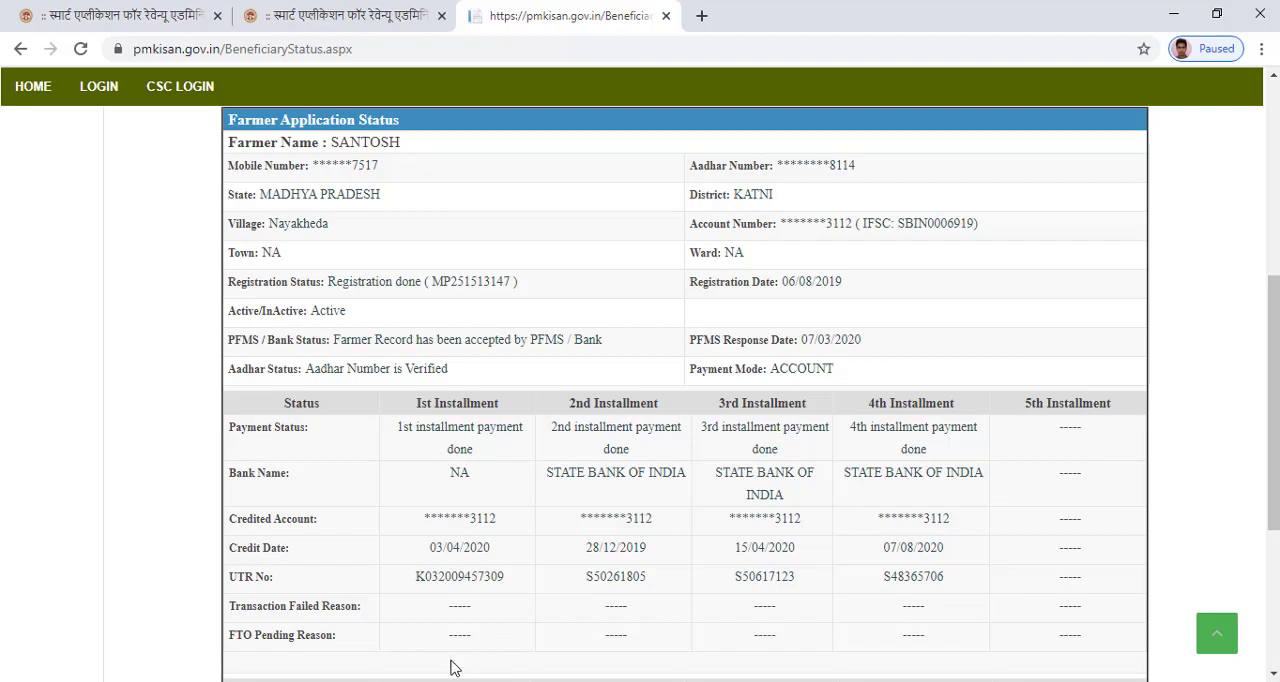
Copy the family ID in K6 of Sheet3 in Excel and search for it in the SAARA village family list in Chrome.
{"action": "key", "text": "alt+Tab"}
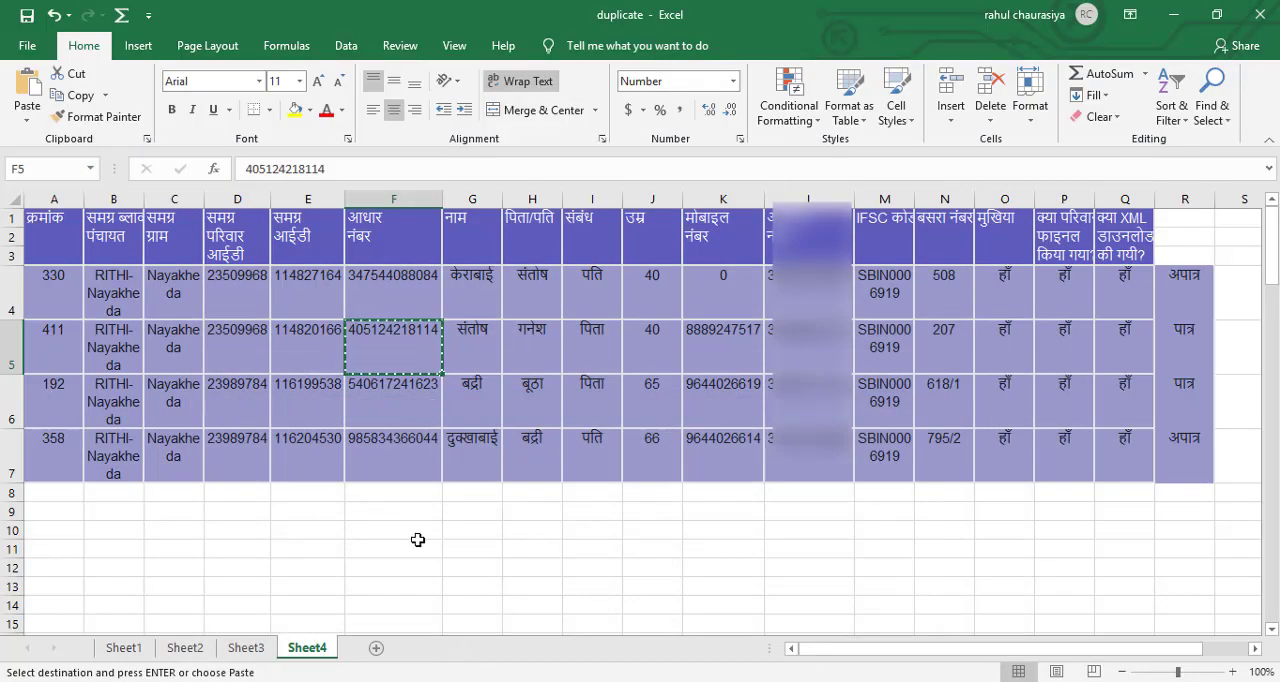
{"action": "left_click", "coordinate": [417, 545]}
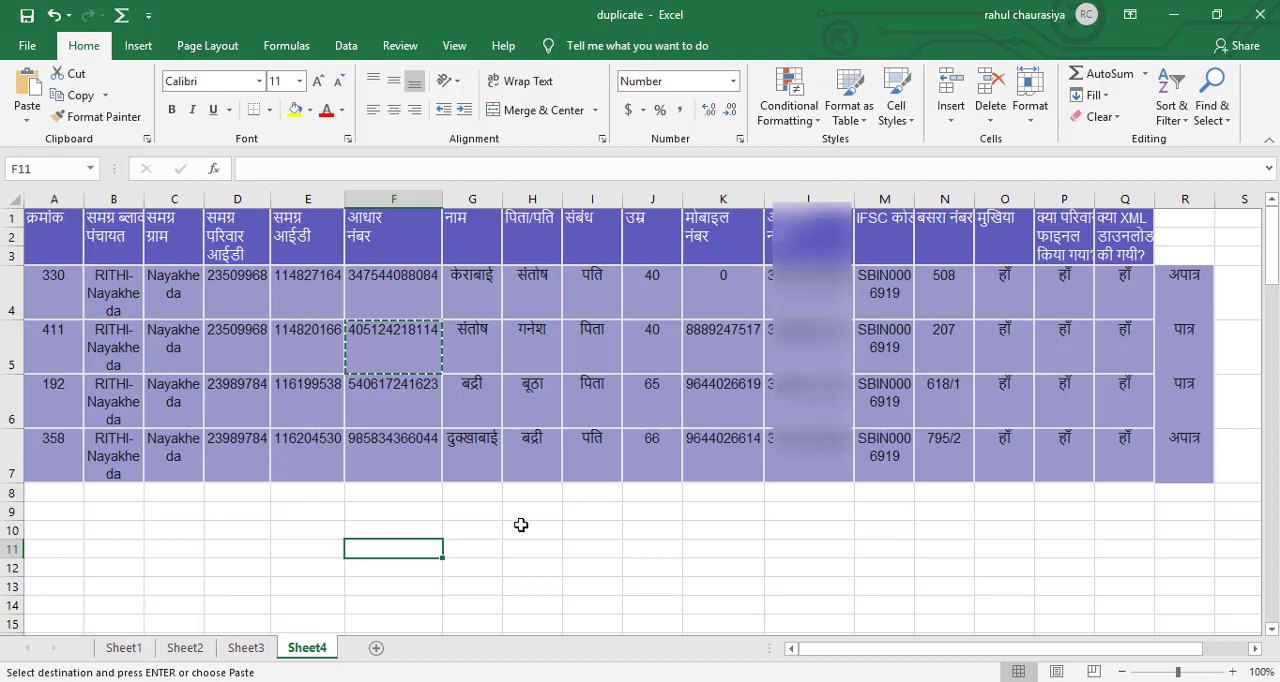
{"action": "left_click", "coordinate": [245, 648]}
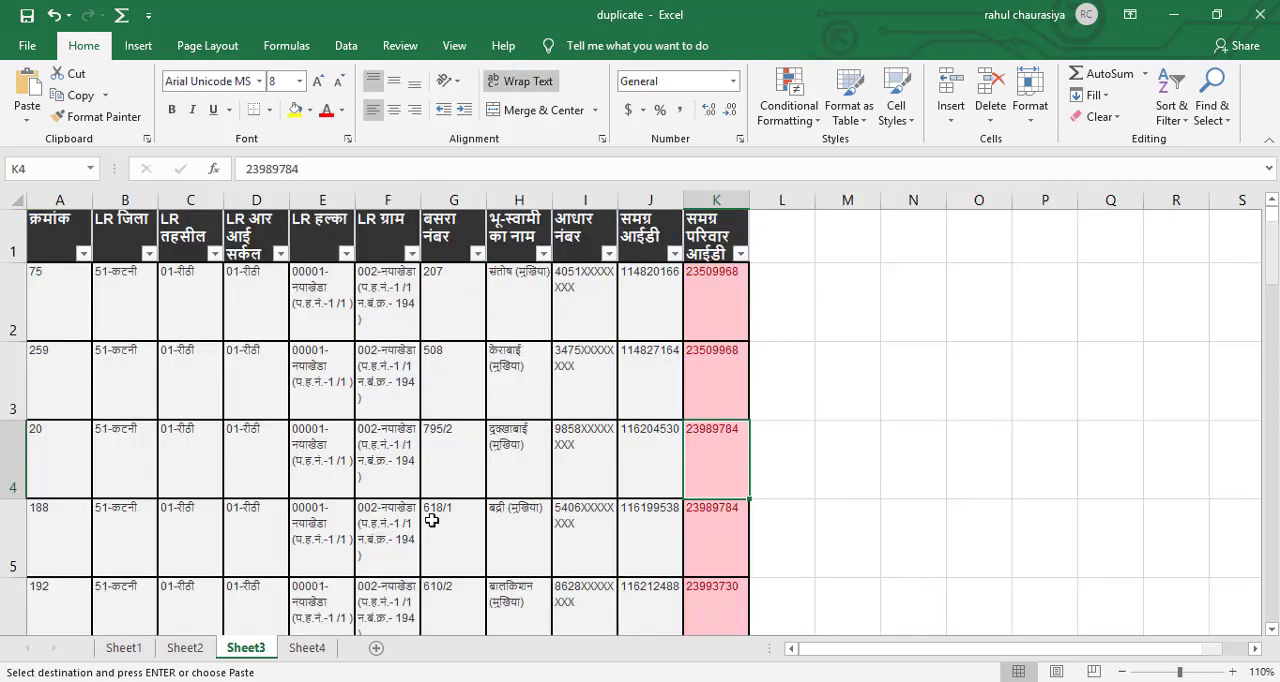
{"action": "left_click_drag", "start_coordinate": [1272, 214], "coordinate": [1272, 228]}
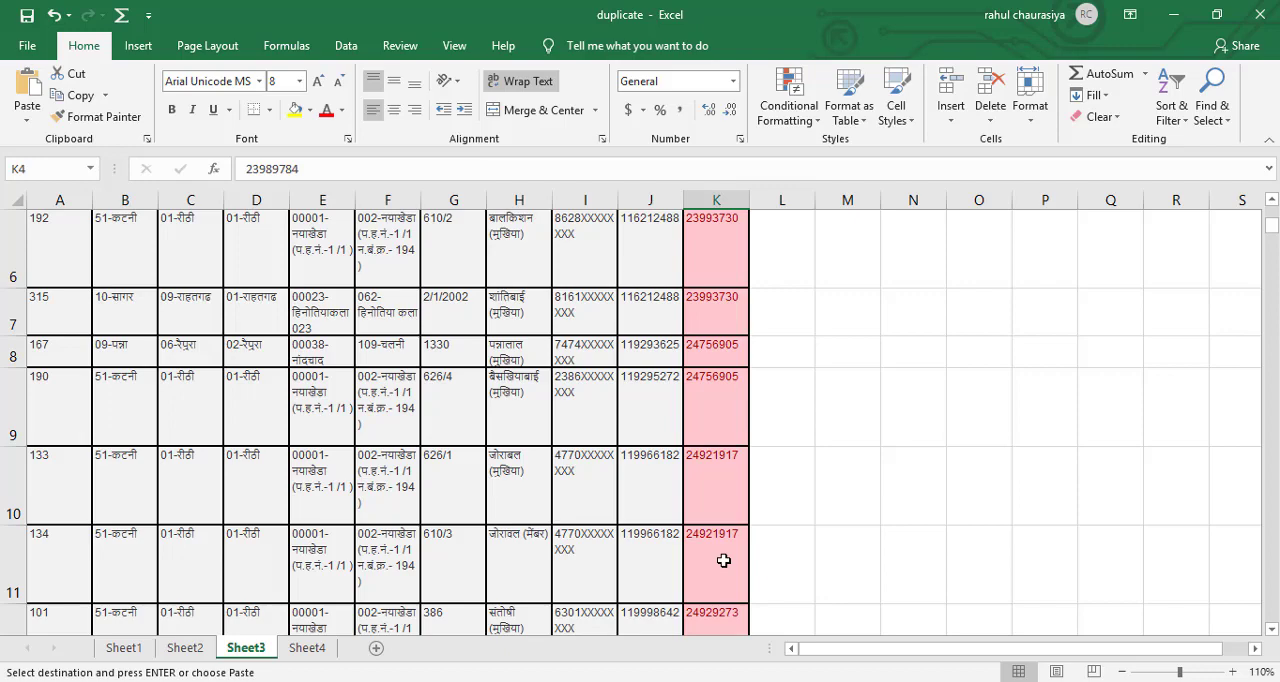
{"action": "key", "text": "Escape"}
{"action": "scroll", "coordinate": [768, 412], "scroll_direction": "up", "scroll_amount": 1}
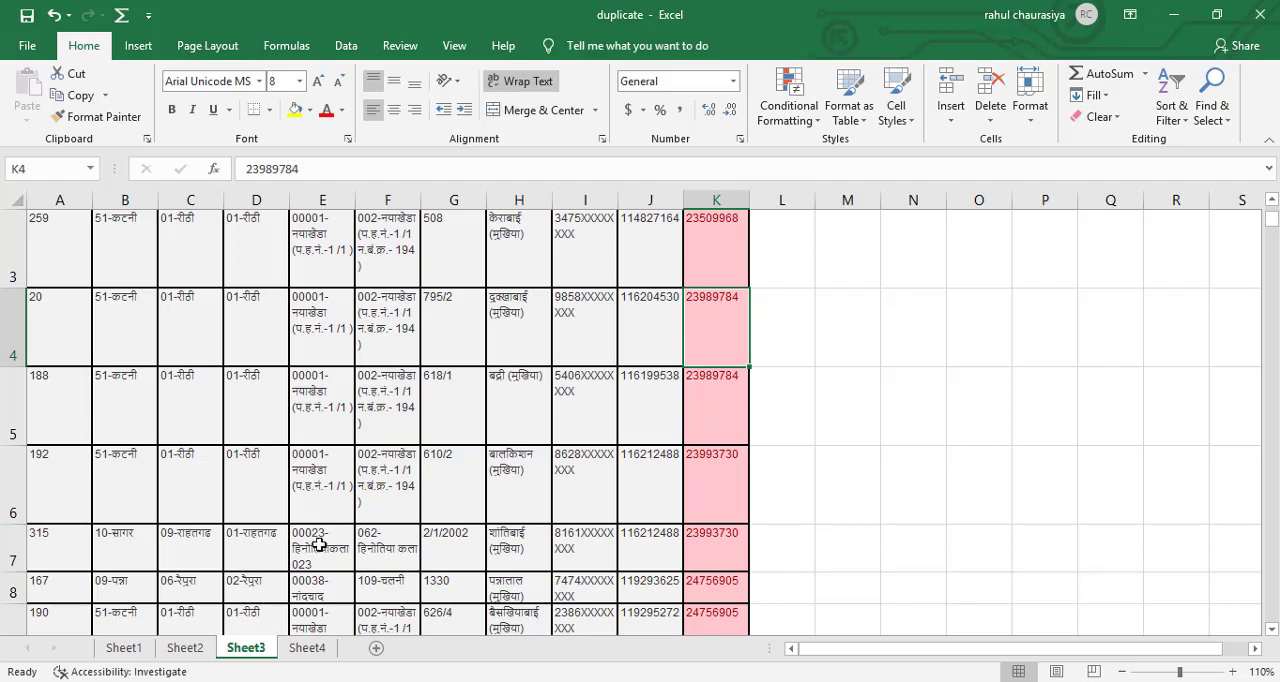
{"action": "left_click", "coordinate": [711, 486]}
{"action": "key", "text": "ctrl+c"}
{"action": "key", "text": "alt+Tab"}
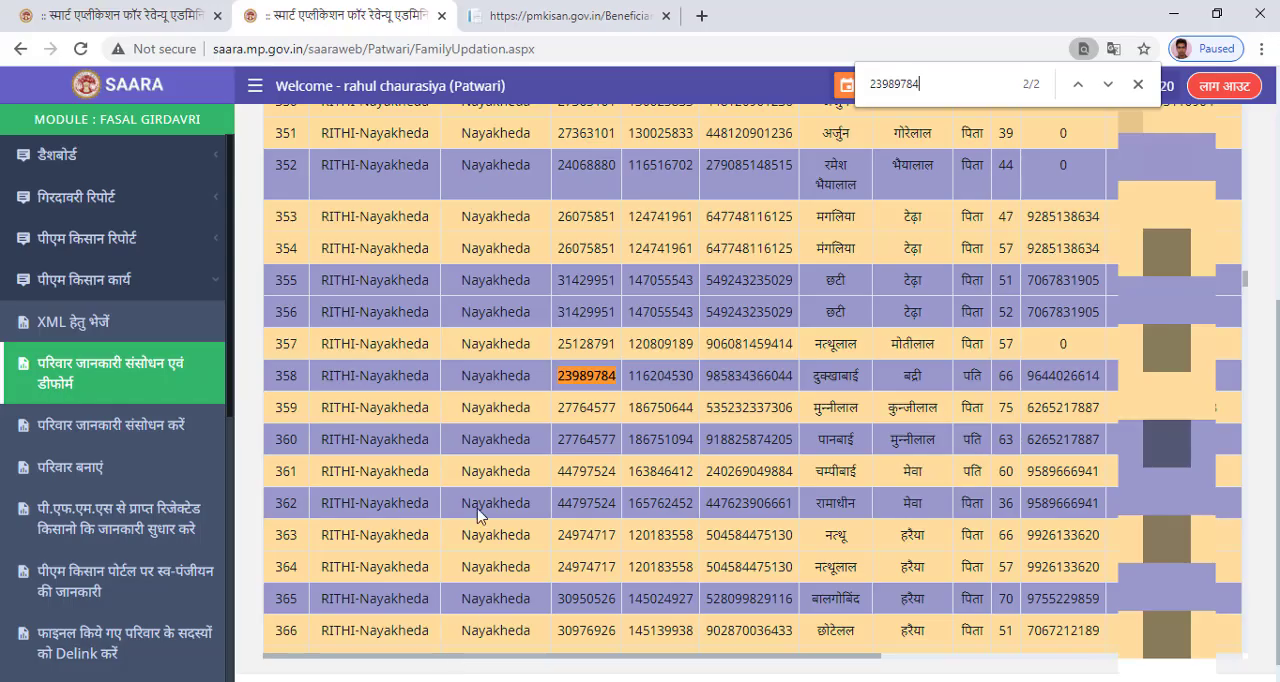
{"action": "key", "text": "ctrl+a"}
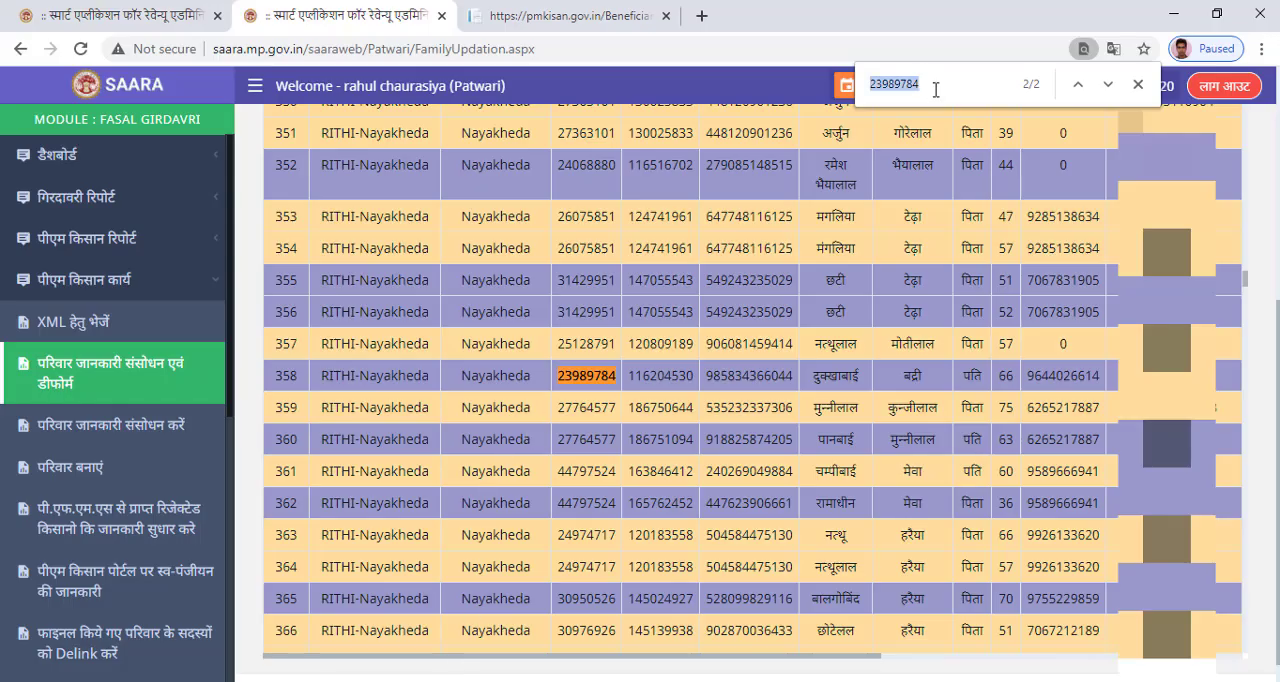
{"action": "key", "text": "ctrl+v"}
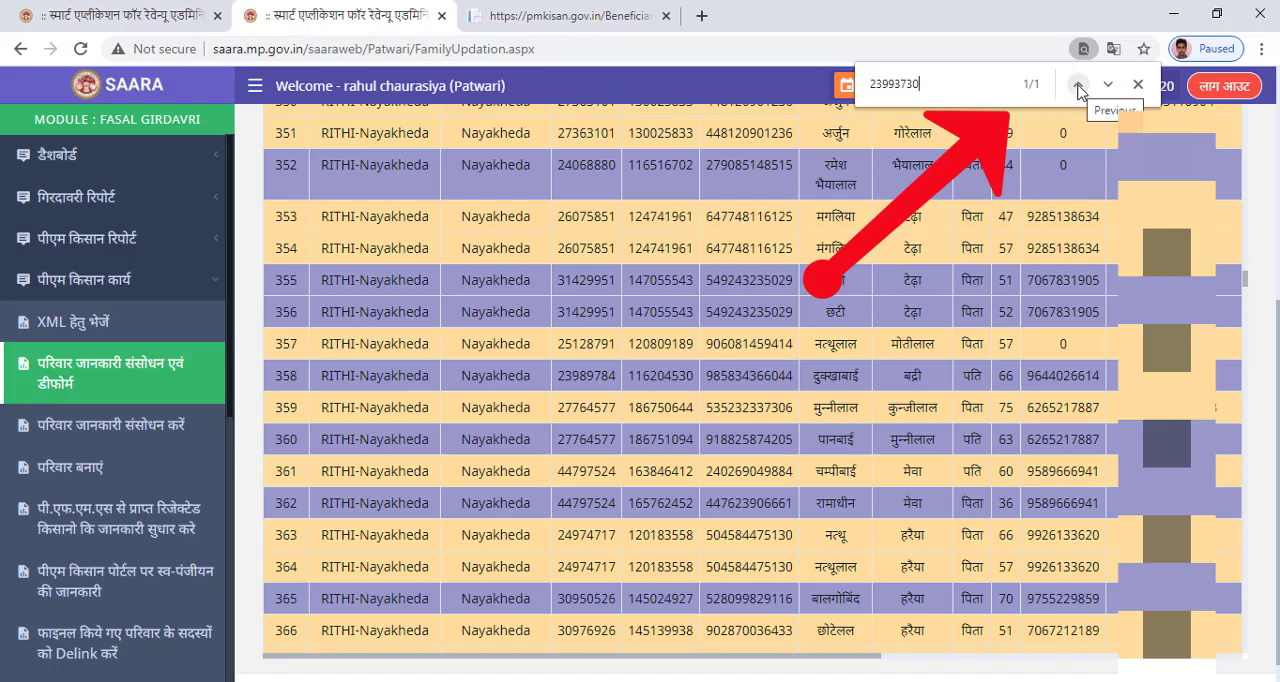
{"action": "left_click", "coordinate": [1077, 85]}
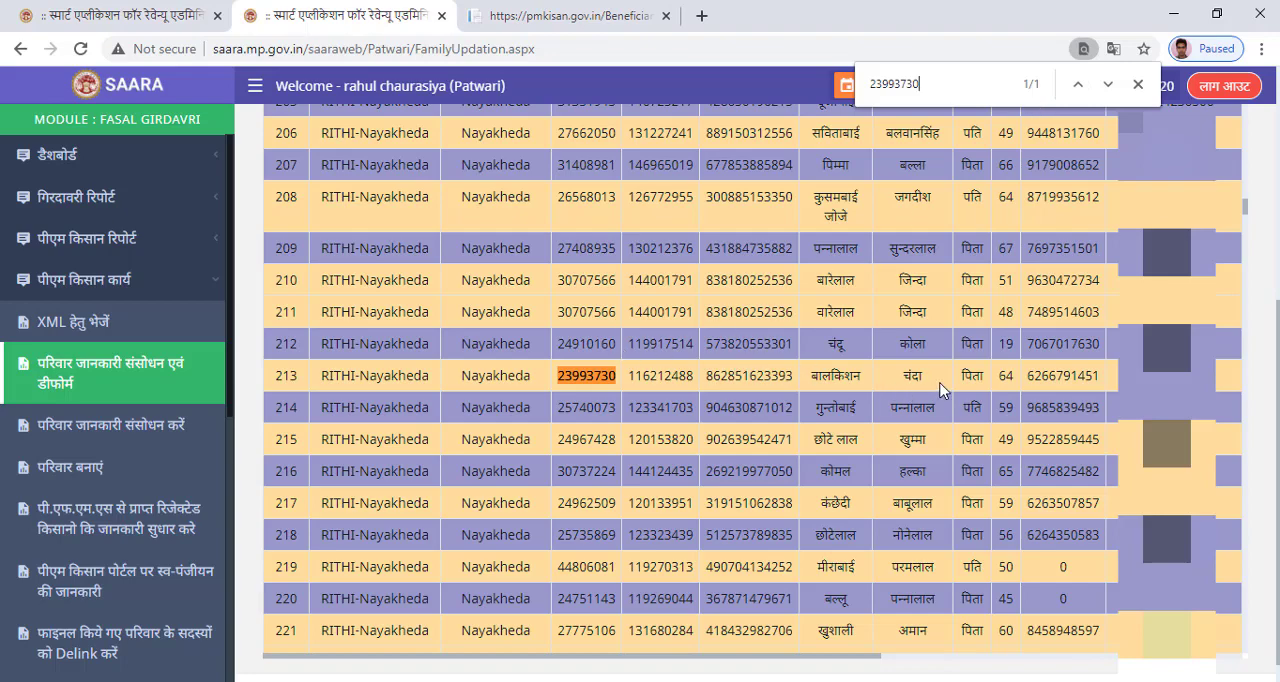
Copy the found family's full record from the village list and paste it into Sheet4 of the Excel workbook at A8.
{"action": "double_click", "coordinate": [274, 378]}
{"action": "left_click_drag", "start_coordinate": [395, 380], "coordinate": [1268, 382]}
{"action": "left_click_drag", "start_coordinate": [1145, 387], "coordinate": [1050, 380]}
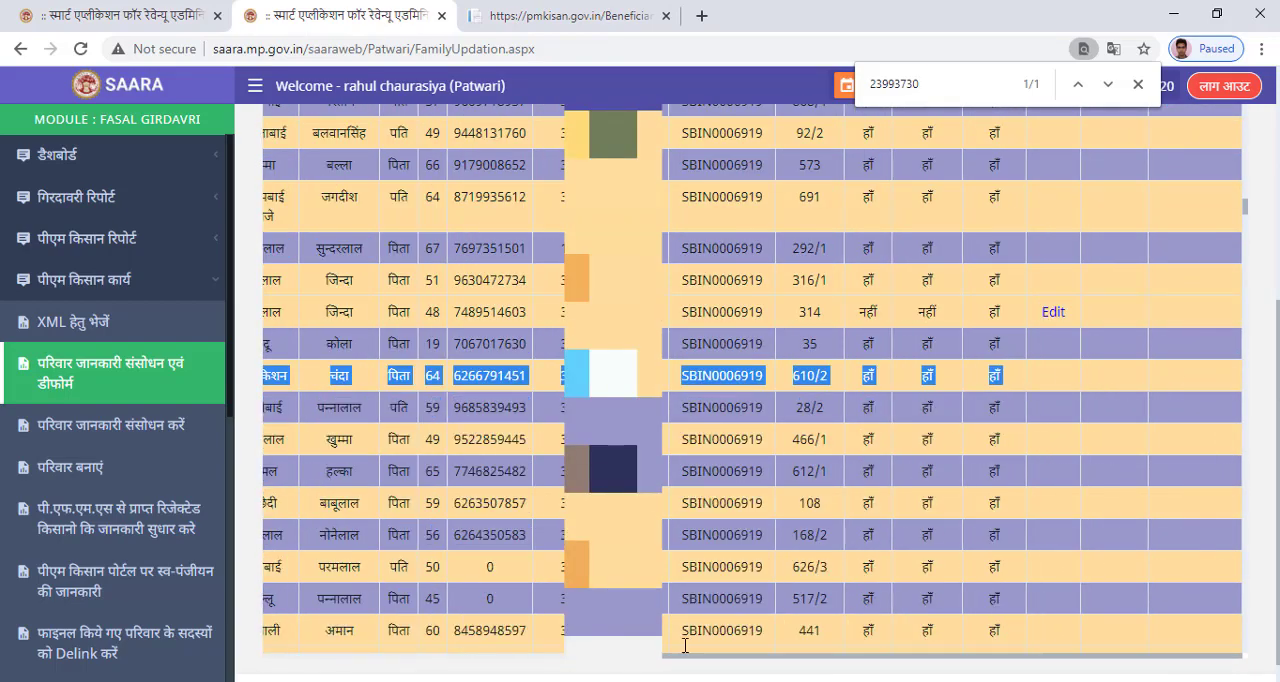
{"action": "left_click", "coordinate": [415, 681]}
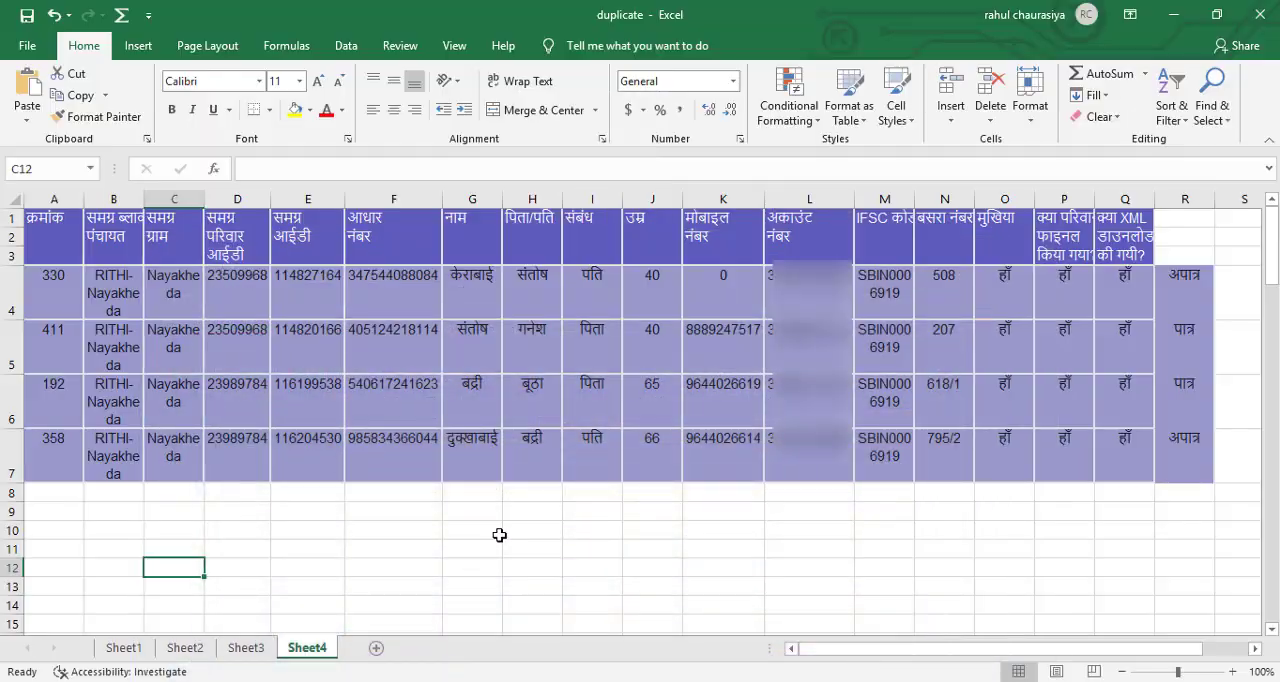
{"action": "left_click", "coordinate": [45, 489]}
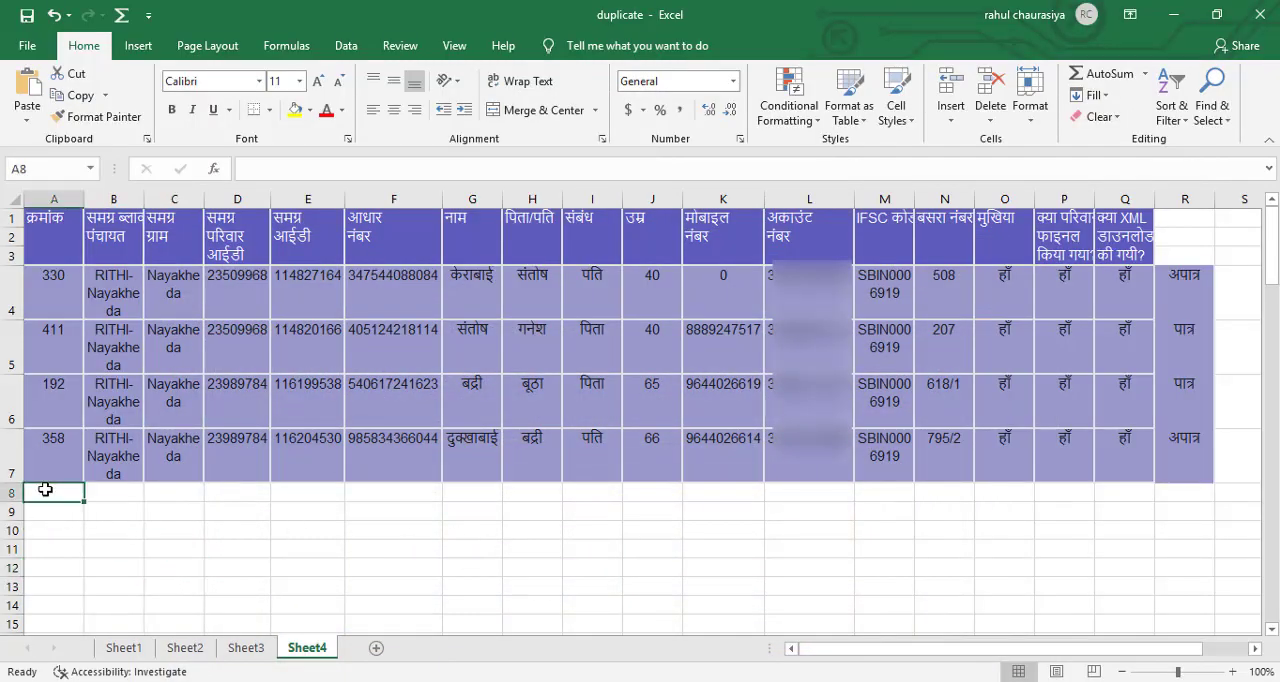
{"action": "key", "text": "ctrl+v"}
{"action": "left_click", "coordinate": [874, 562]}
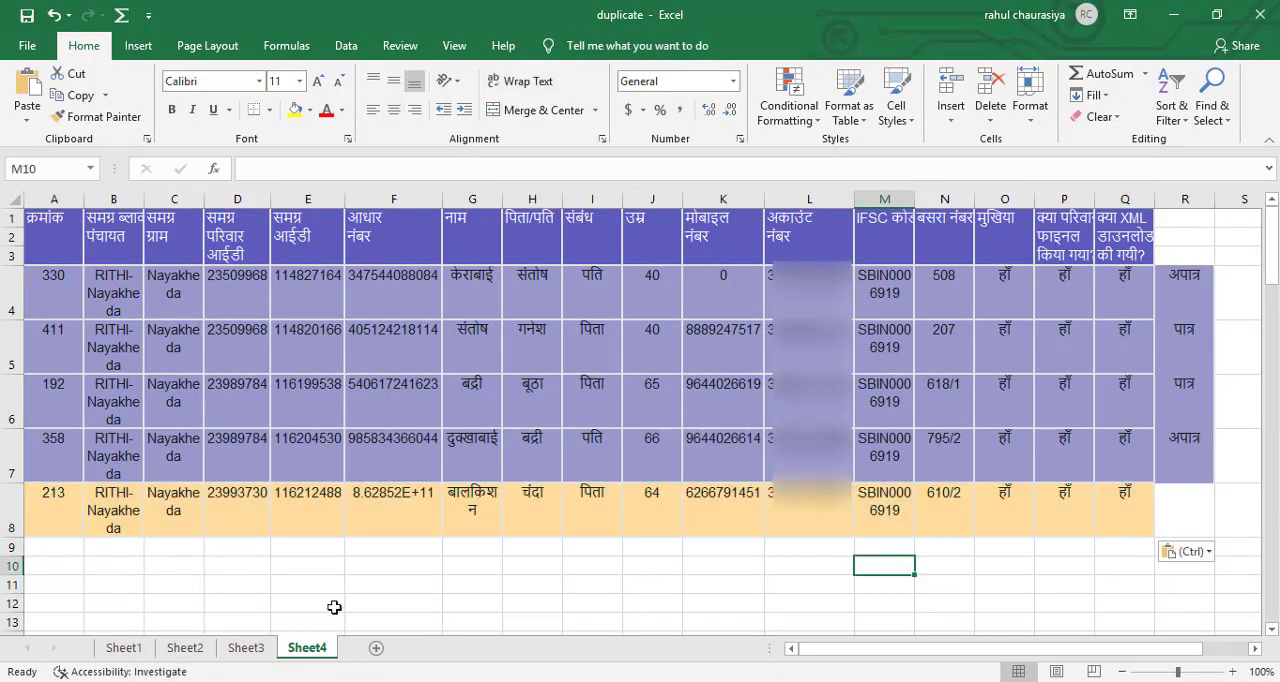
Check the duplicate entry on Sheet3, then load the Samagra village data for Nayakheda in SAARA, entering the displayed captcha code.
{"action": "left_click", "coordinate": [248, 652]}
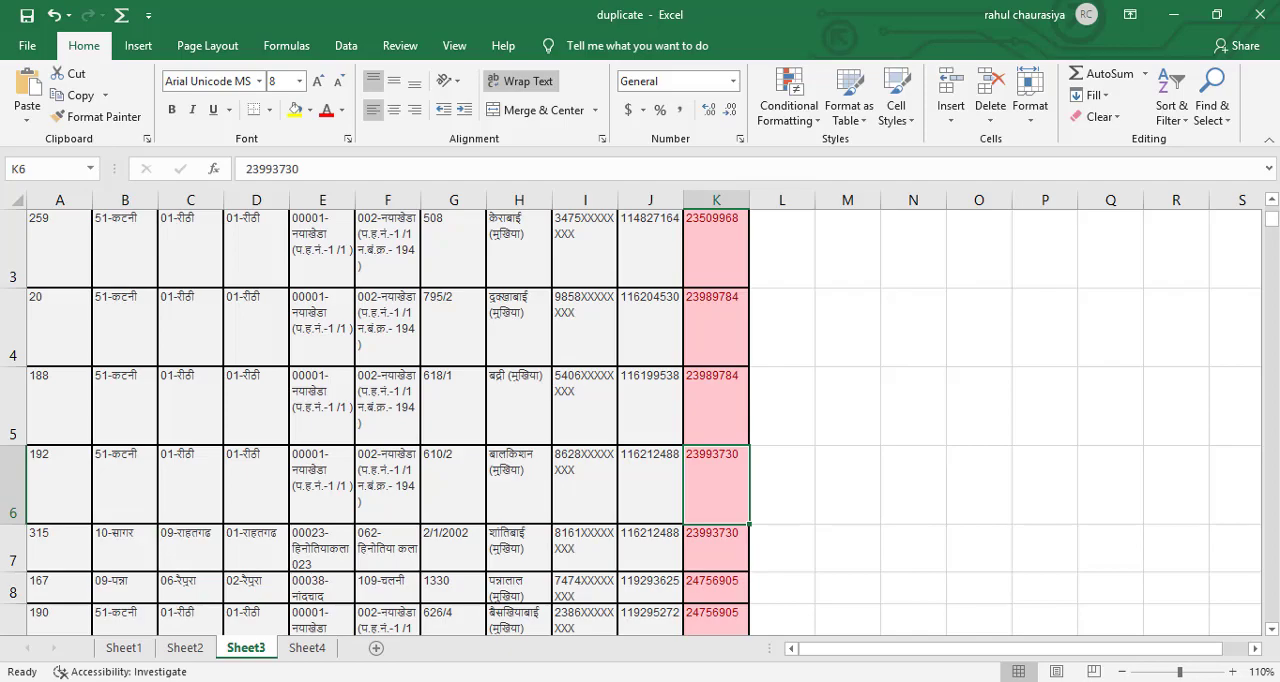
{"action": "left_click", "coordinate": [413, 680]}
{"action": "scroll", "coordinate": [755, 392], "scroll_direction": "up", "scroll_amount": 4}
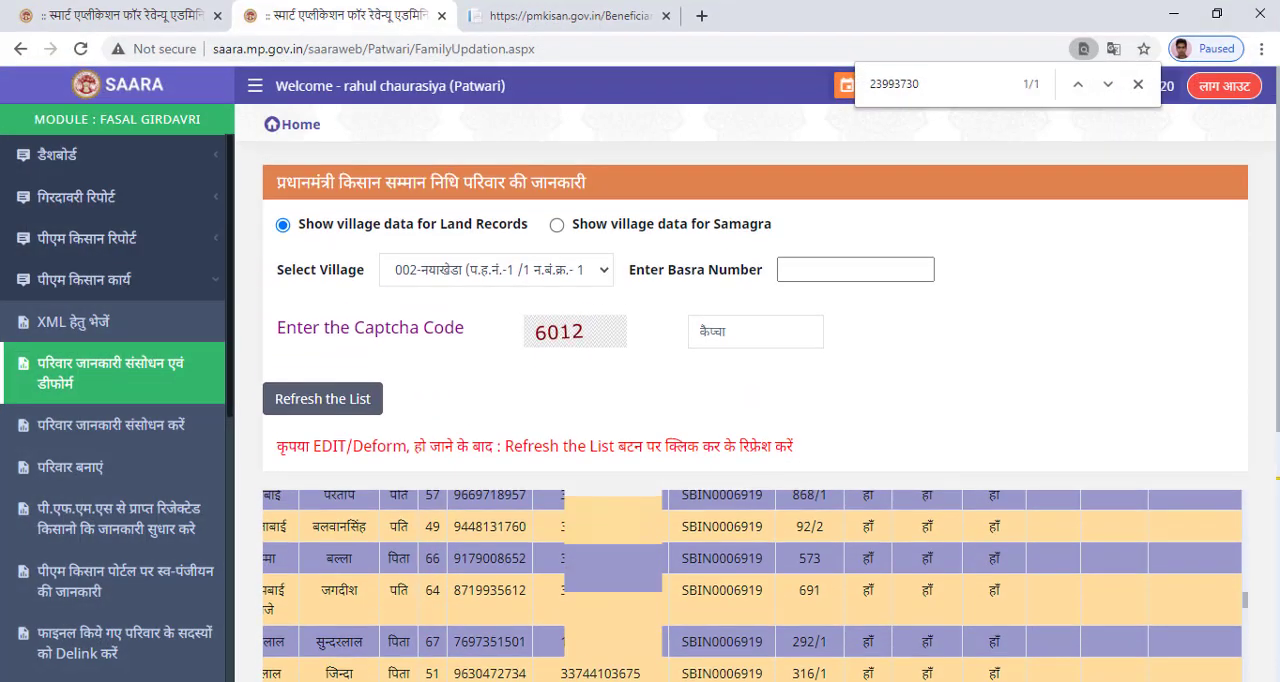
{"action": "left_click", "coordinate": [557, 225]}
{"action": "left_click", "coordinate": [556, 277]}
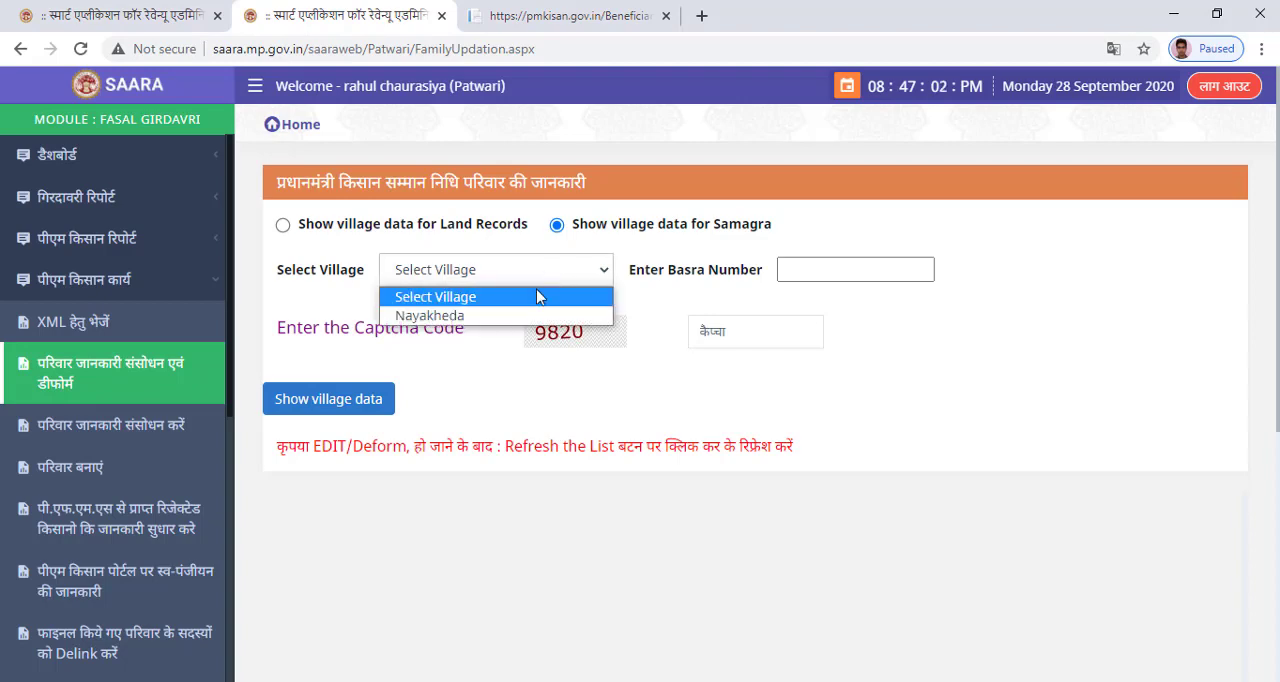
{"action": "left_click", "coordinate": [543, 318]}
{"action": "left_click", "coordinate": [766, 328]}
{"action": "type", "text": "9820"}
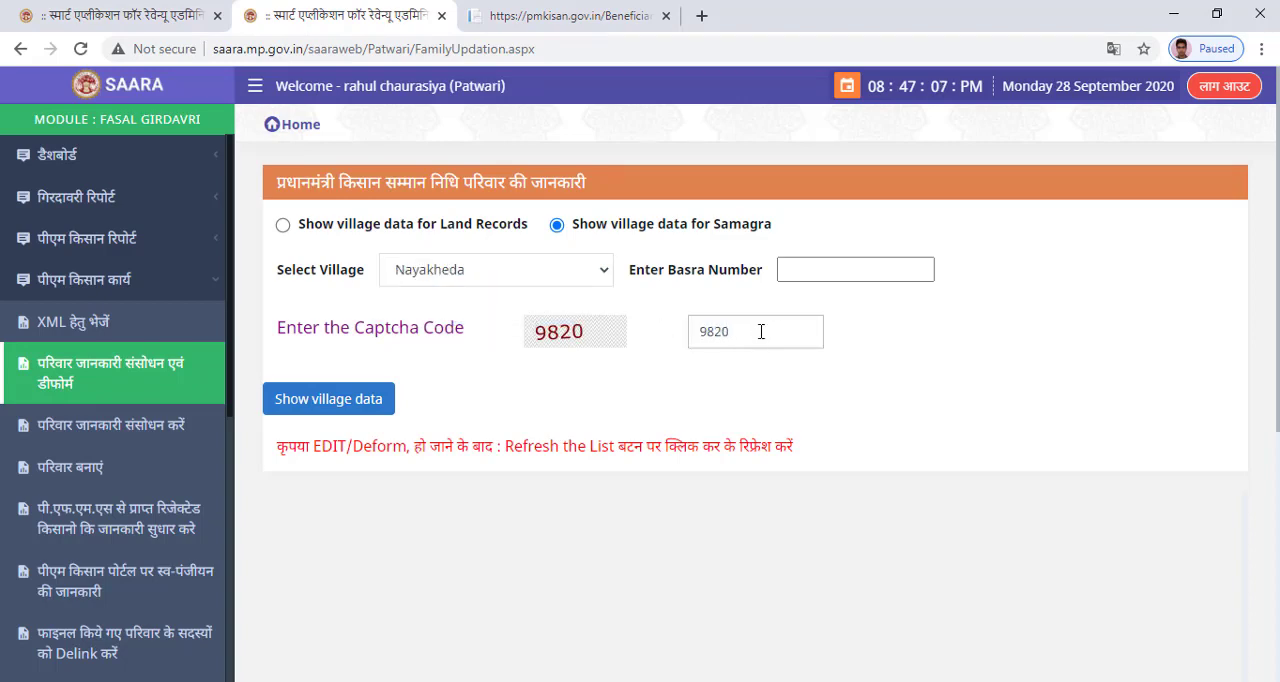
{"action": "left_click", "coordinate": [338, 402]}
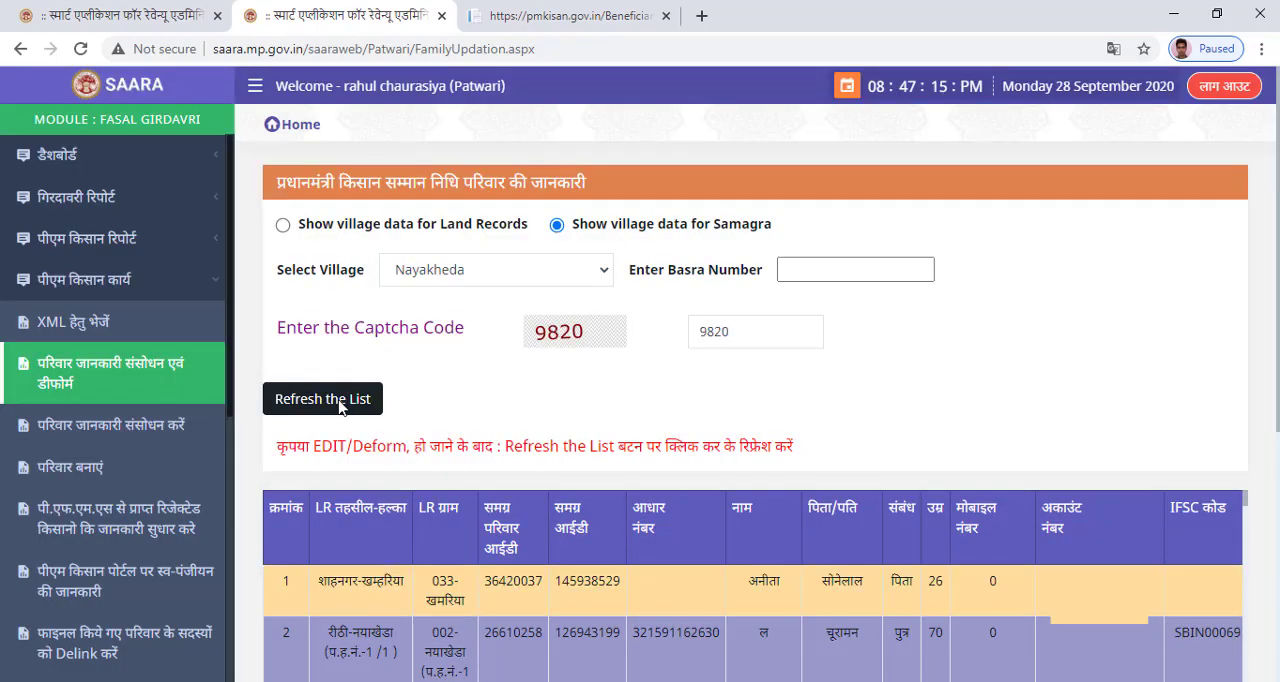
Search the Samagra village list for the copied family ID and go to its second match.
{"action": "key", "text": "ctrl+f"}
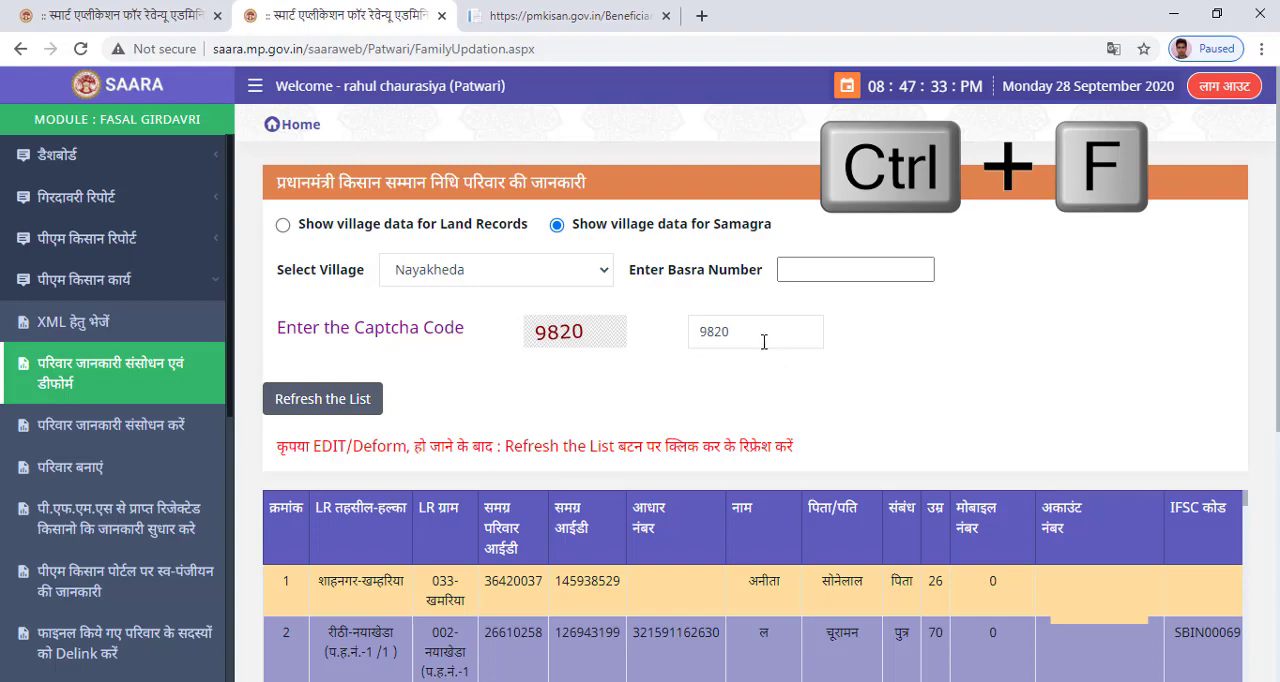
{"action": "key", "text": "ctrl+v"}
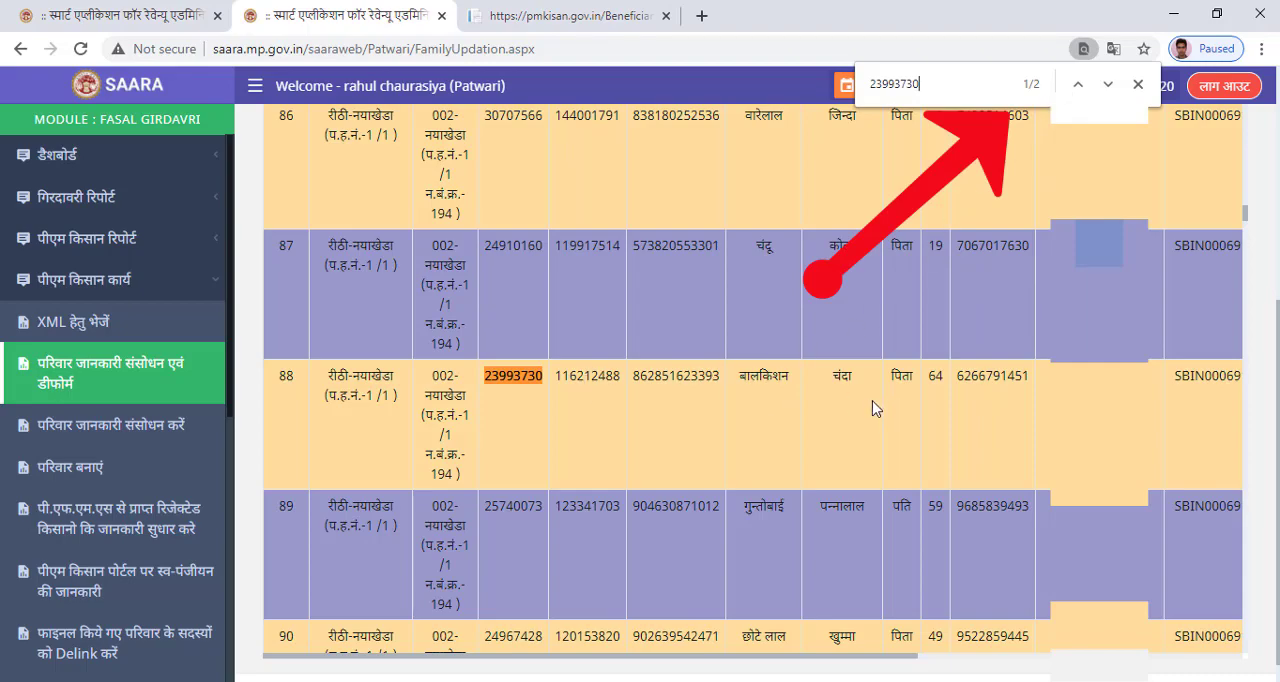
{"action": "left_click", "coordinate": [1107, 85]}
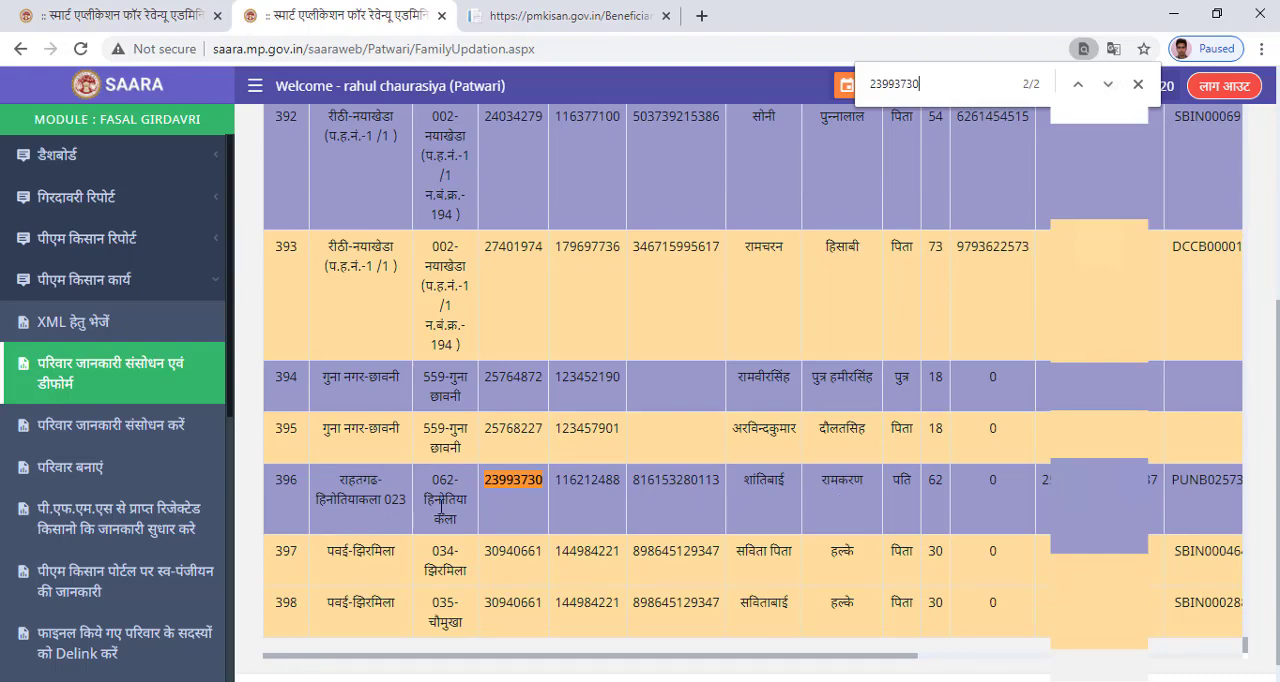
Copy the record with serial number 396 from the Samagra list and paste it into Sheet4 of the Excel workbook at A9.
{"action": "left_click_drag", "start_coordinate": [272, 484], "coordinate": [1049, 497]}
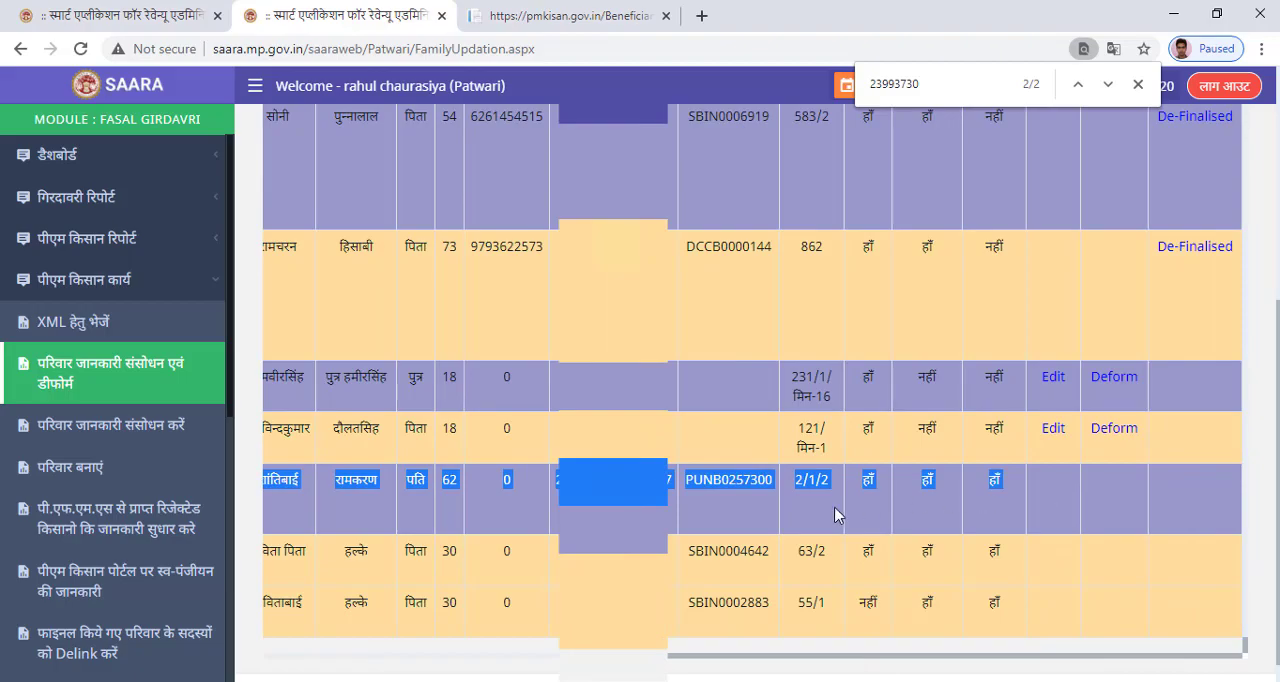
{"action": "left_click", "coordinate": [450, 680]}
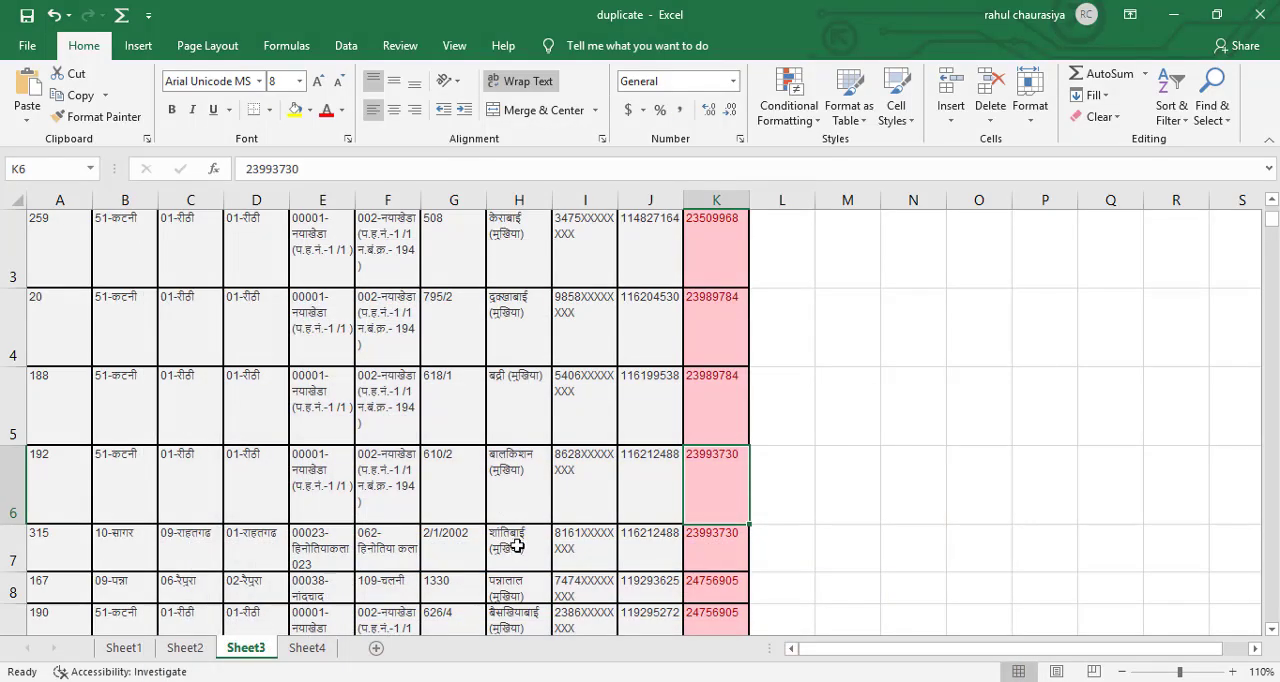
{"action": "left_click", "coordinate": [307, 648]}
{"action": "left_click", "coordinate": [66, 551]}
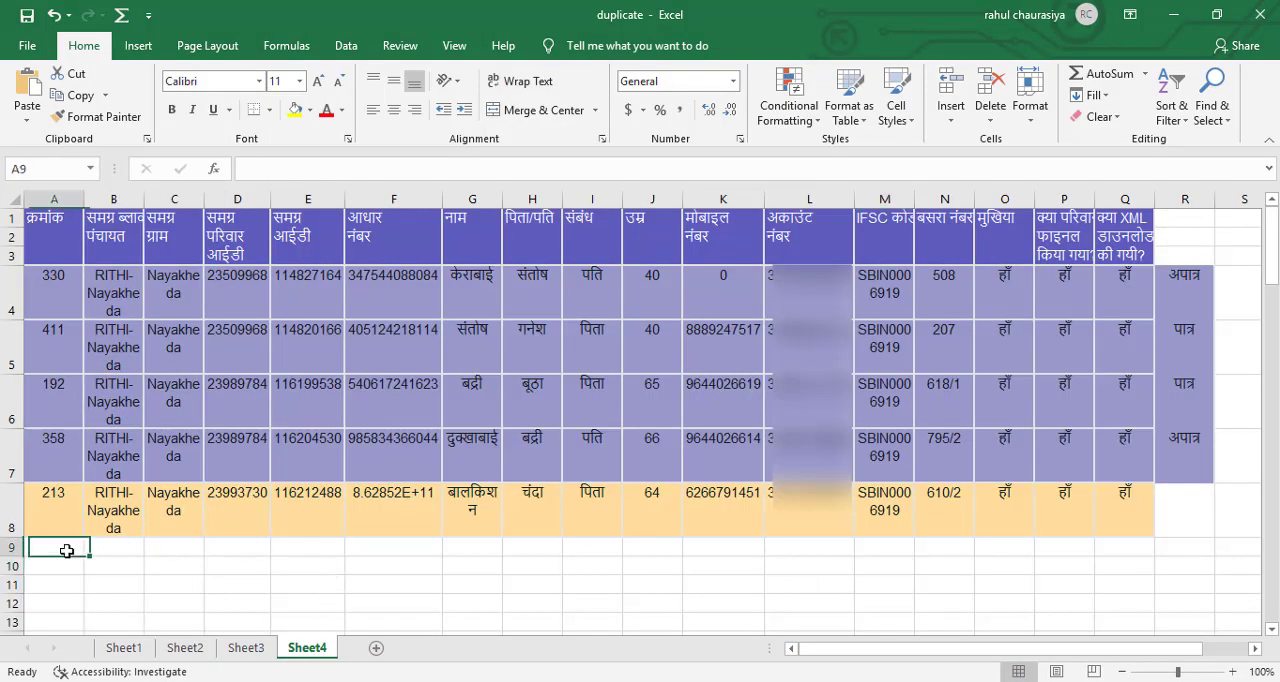
{"action": "key", "text": "ctrl+v"}
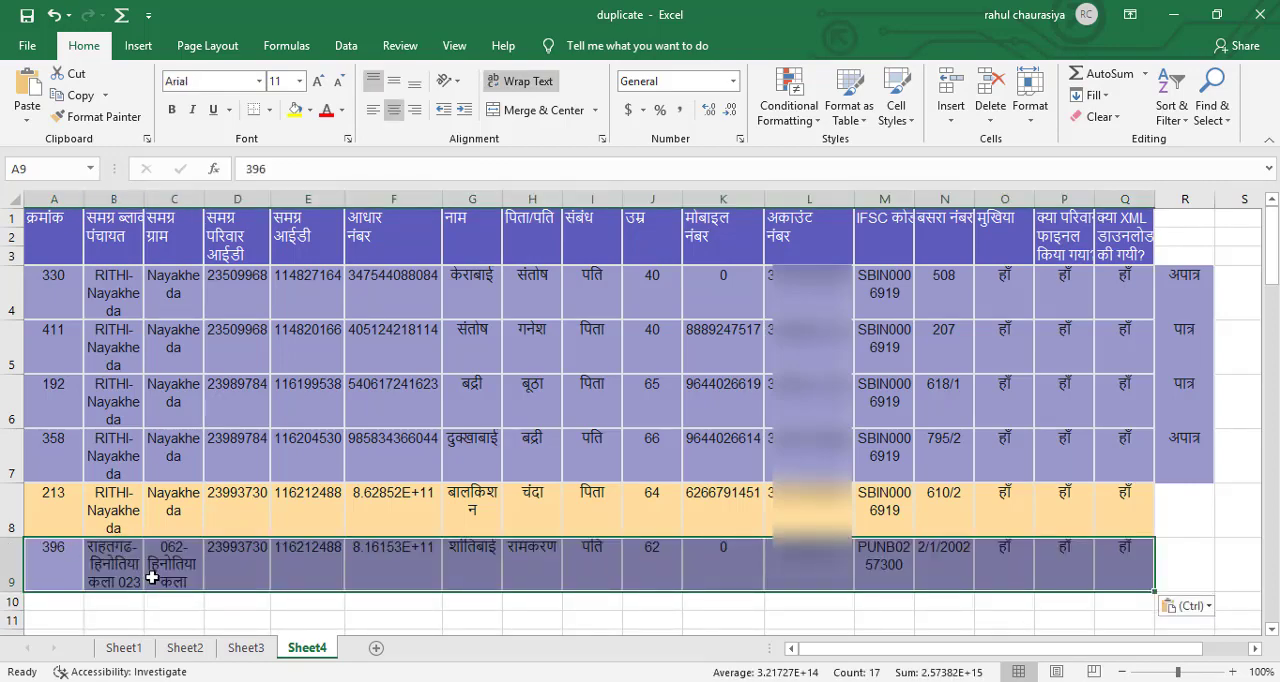
{"action": "left_click", "coordinate": [256, 621]}
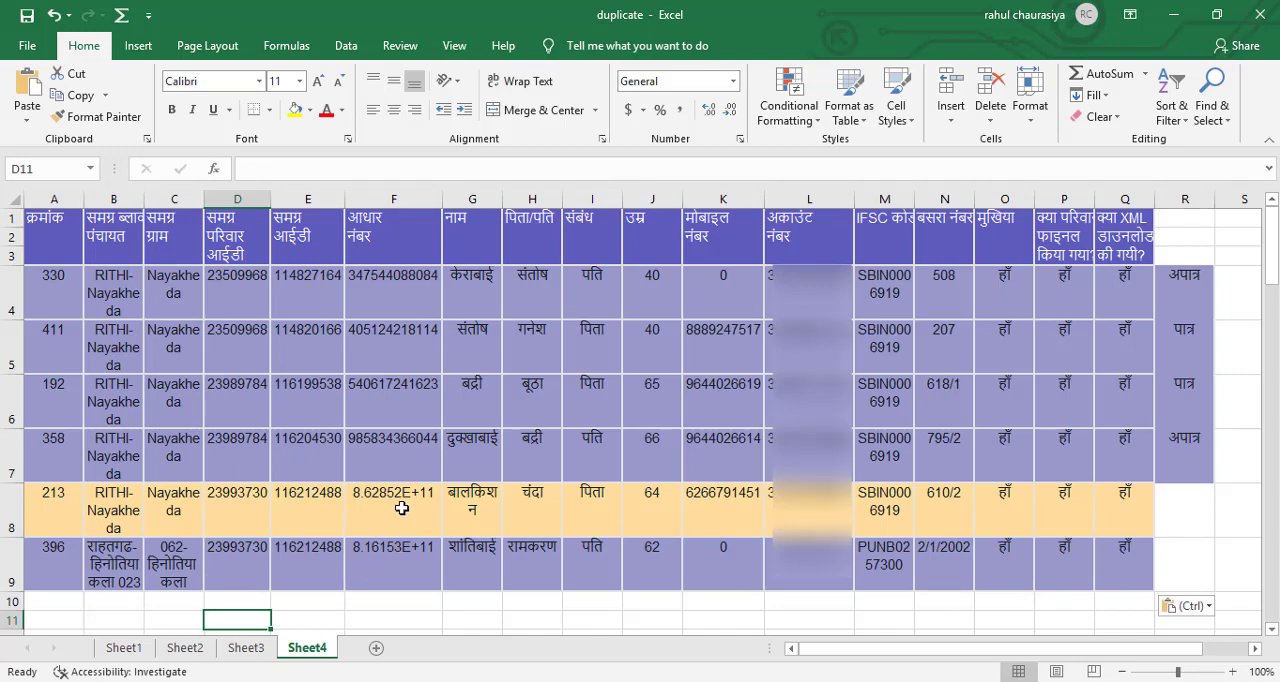
Format the Aadhaar number column F as Number without decimal places and autofit its width.
{"action": "left_click_drag", "start_coordinate": [400, 500], "coordinate": [398, 560]}
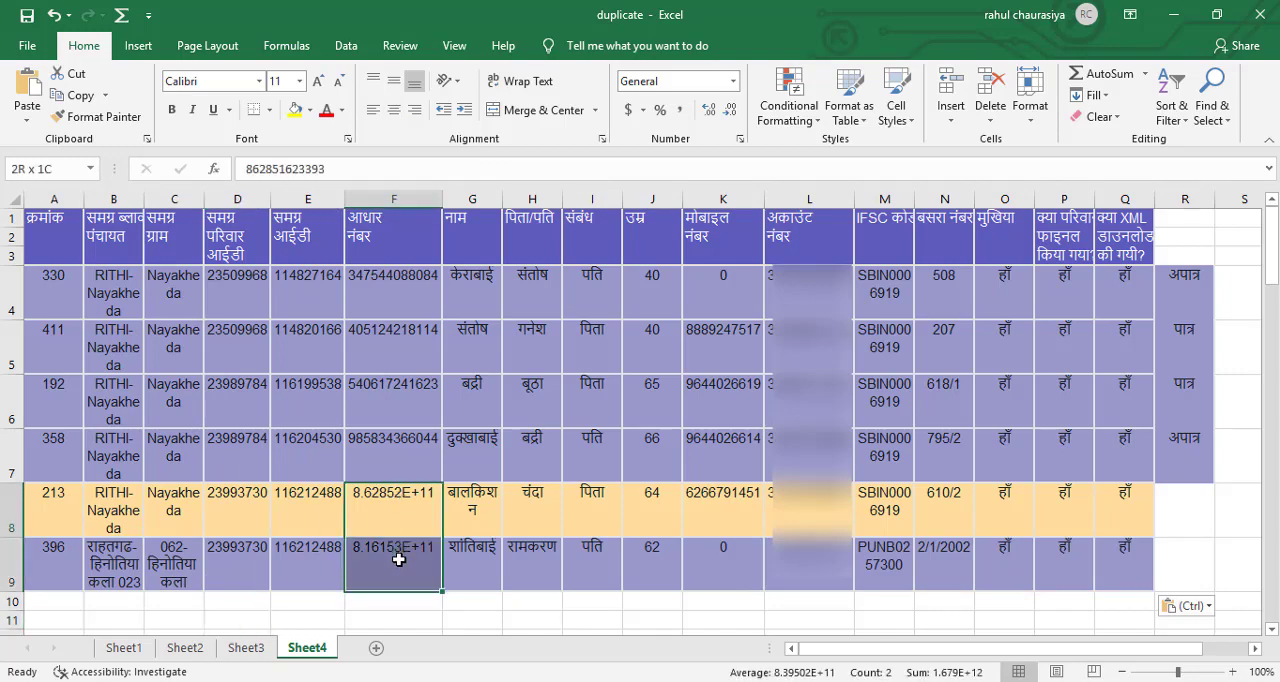
{"action": "left_click", "coordinate": [412, 197]}
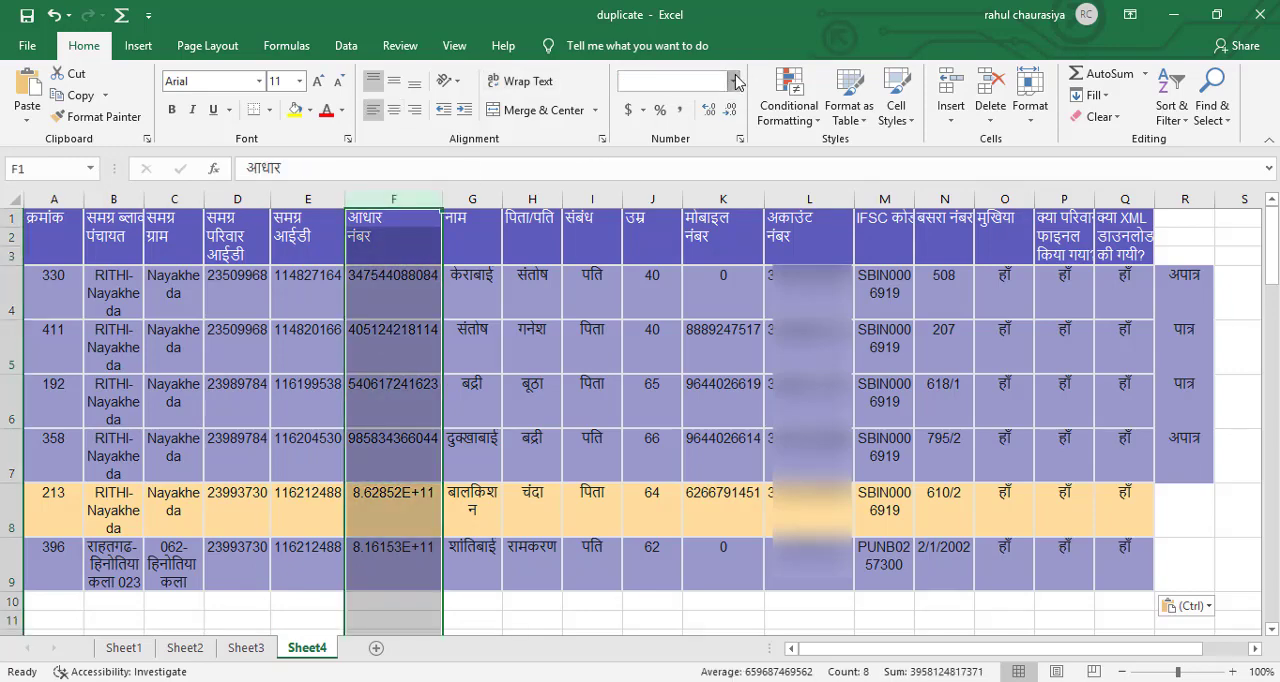
{"action": "left_click", "coordinate": [733, 81]}
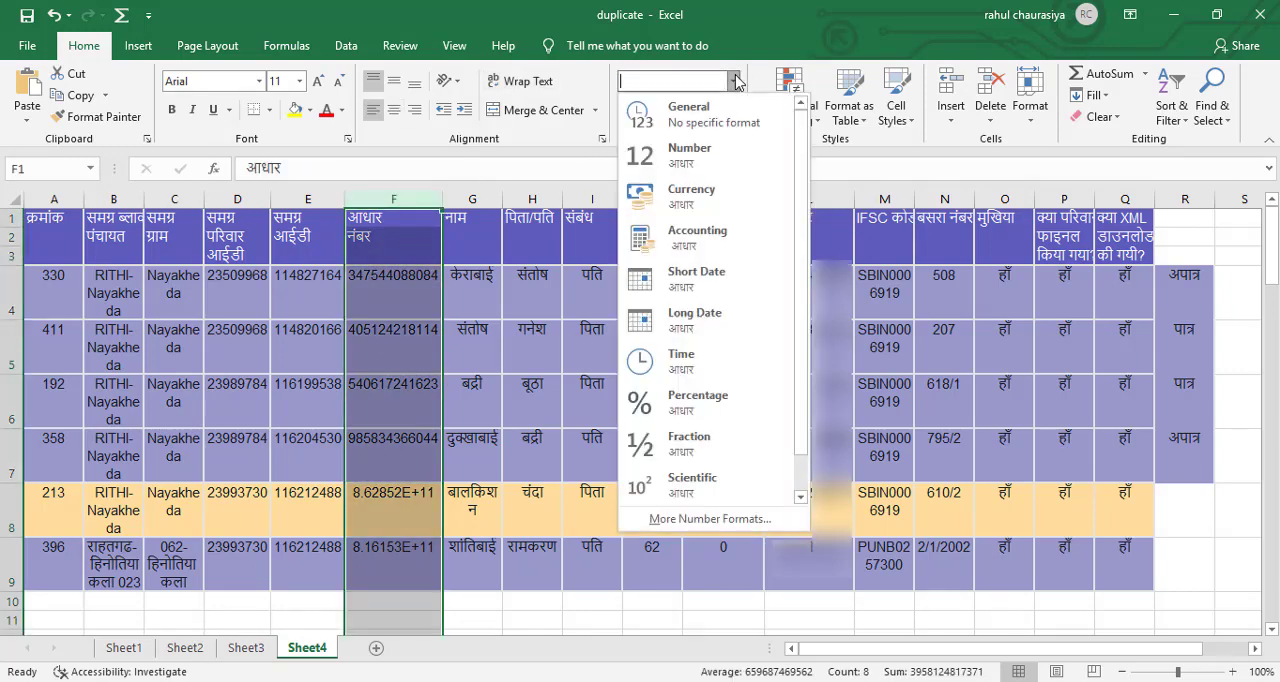
{"action": "left_click", "coordinate": [735, 155]}
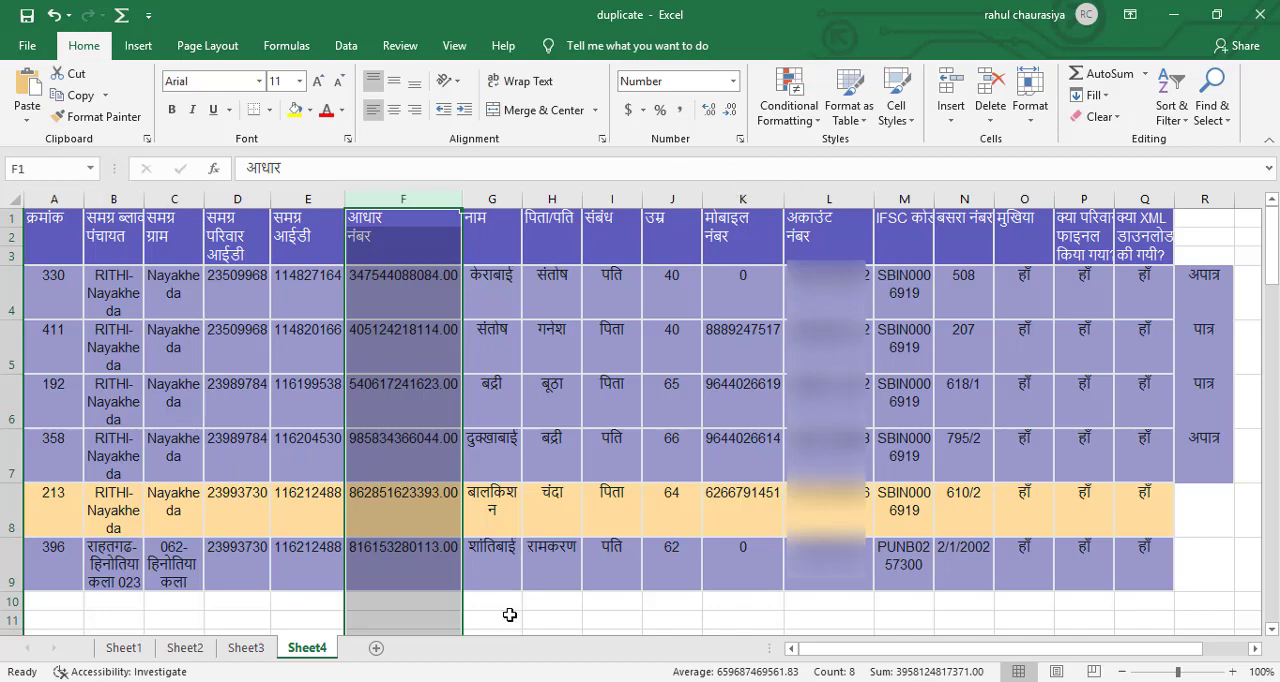
{"action": "left_click", "coordinate": [730, 110]}
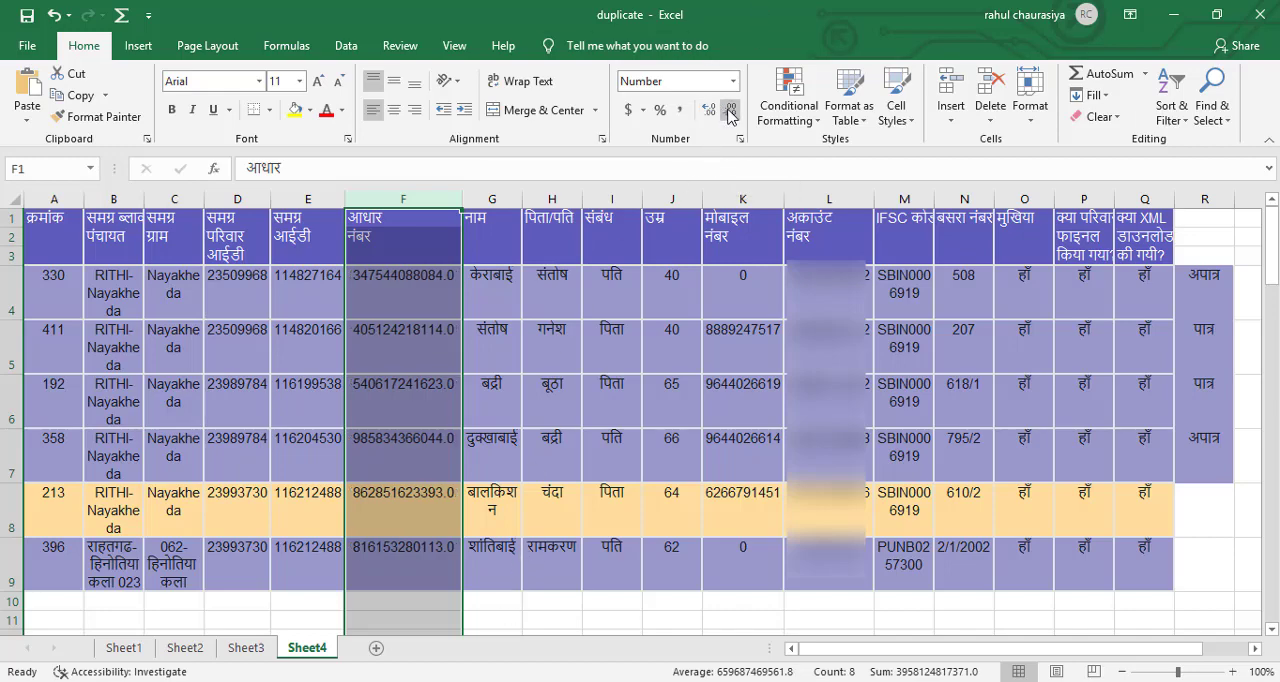
{"action": "left_click", "coordinate": [730, 110]}
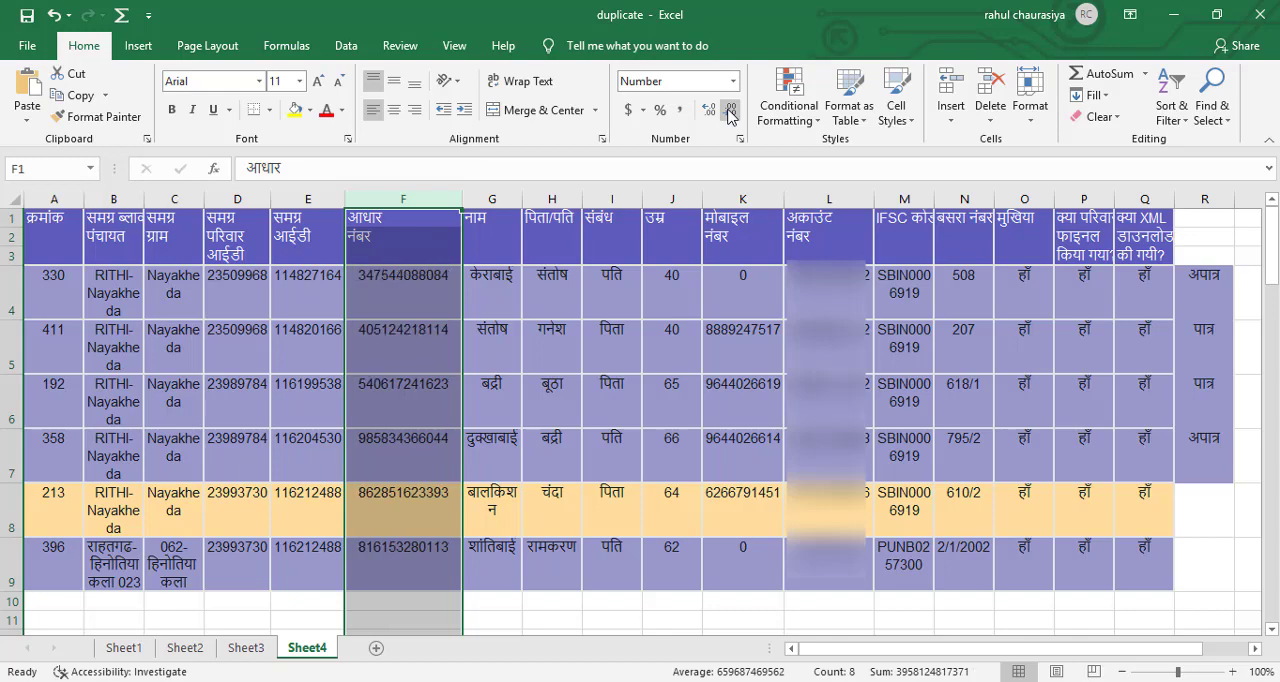
{"action": "left_click", "coordinate": [488, 606]}
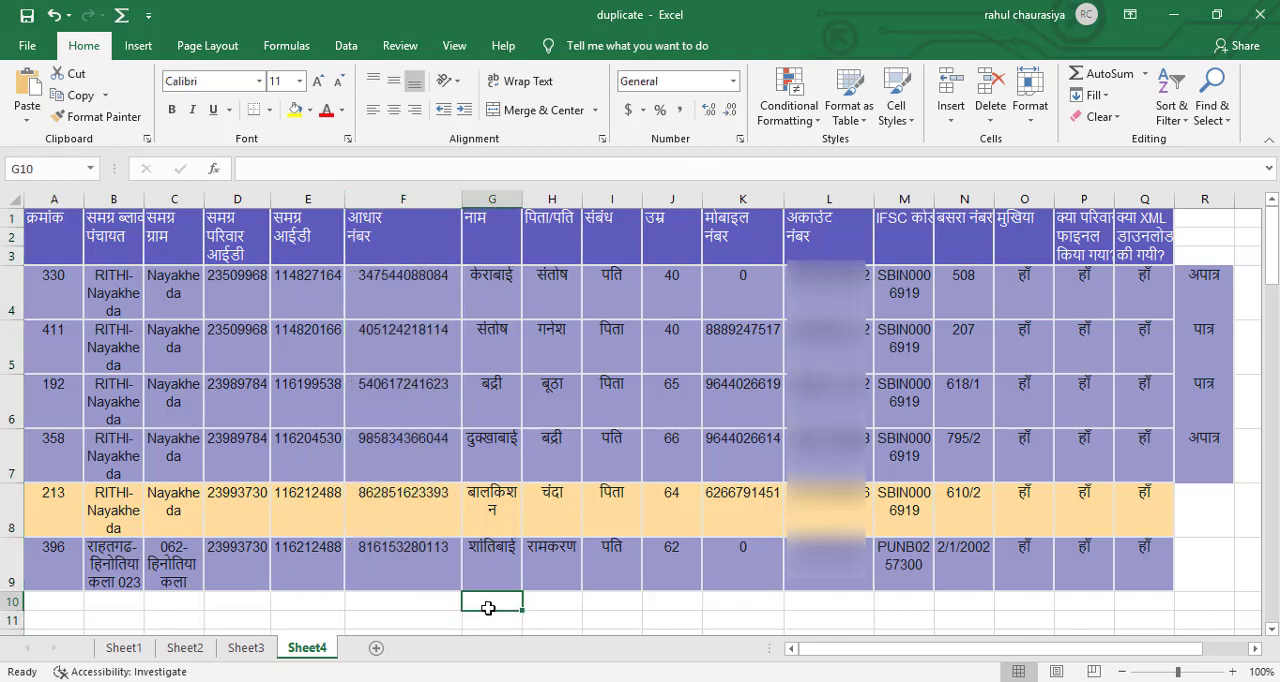
{"action": "double_click", "coordinate": [464, 193]}
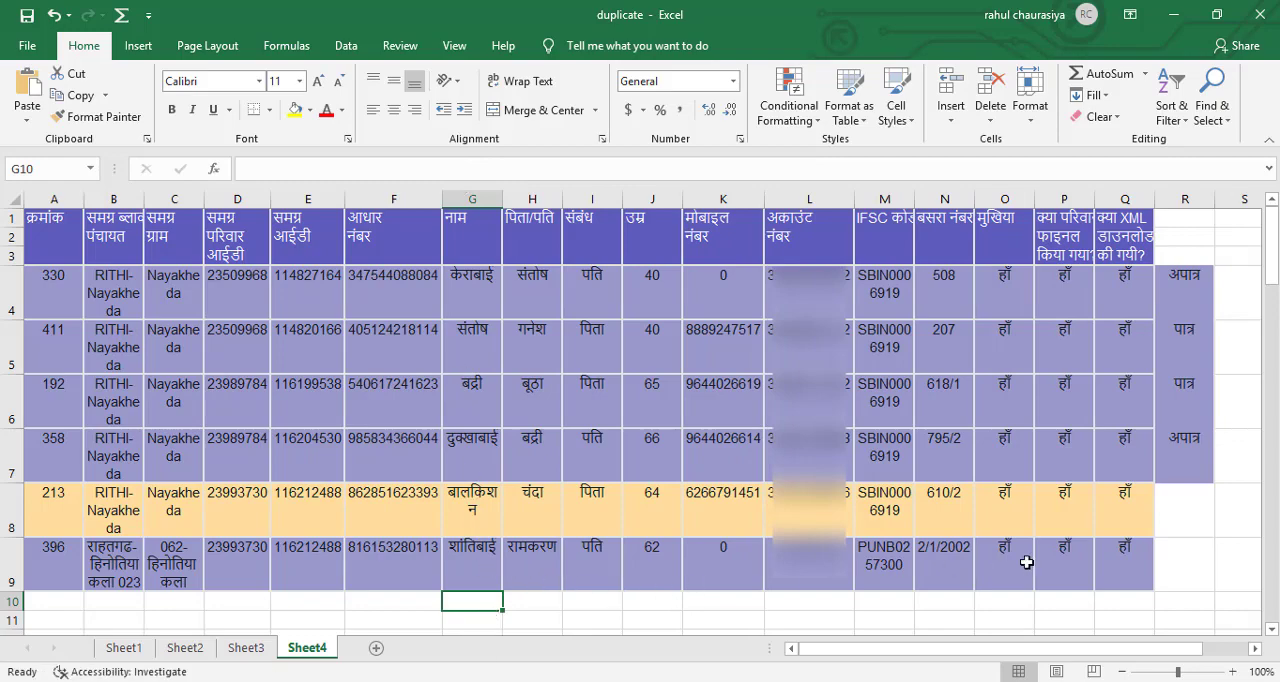
Copy the पात्र and अपात्र marks from R6:R7 to the two new records starting at R8.
{"action": "left_click_drag", "start_coordinate": [1190, 382], "coordinate": [1188, 455]}
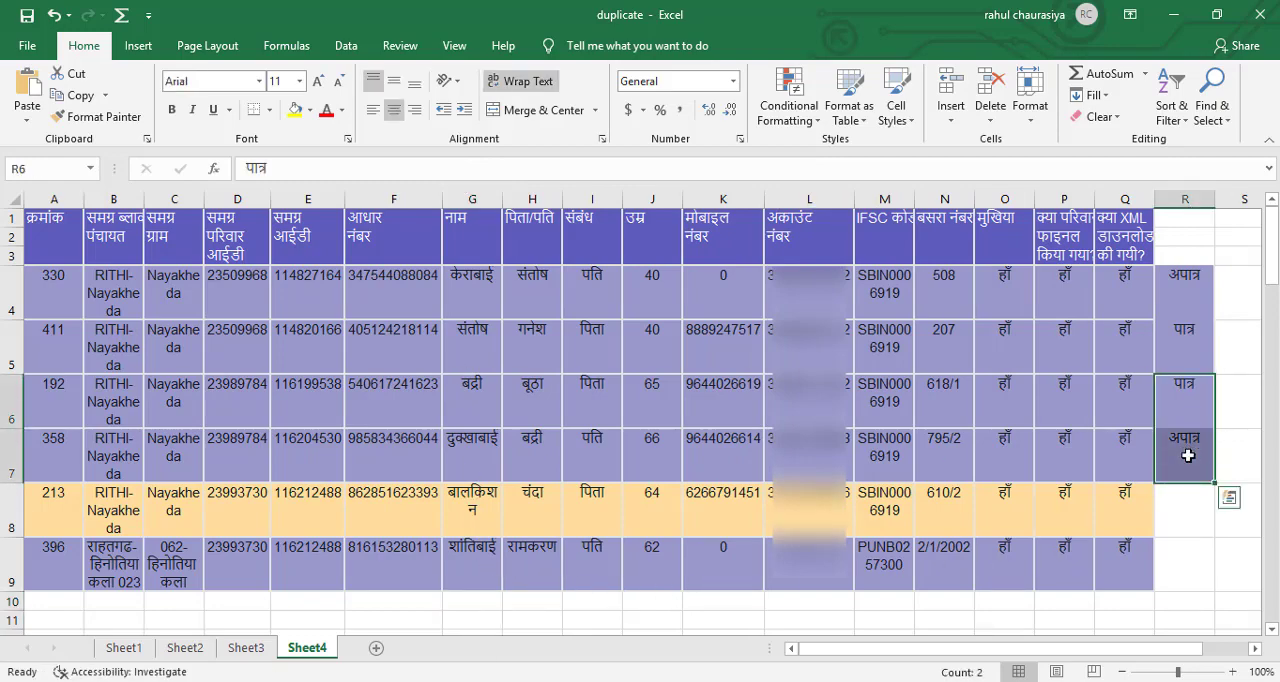
{"action": "key", "text": "ctrl+c"}
{"action": "left_click", "coordinate": [1183, 490]}
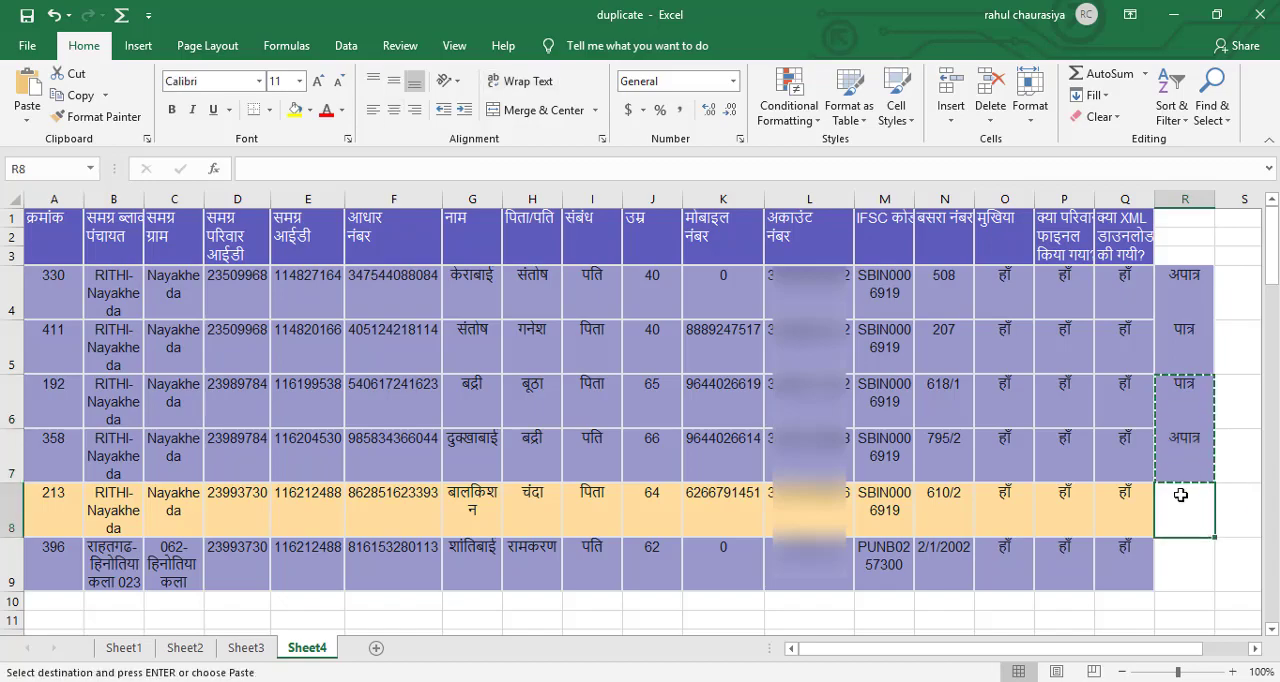
{"action": "key", "text": "ctrl+v"}
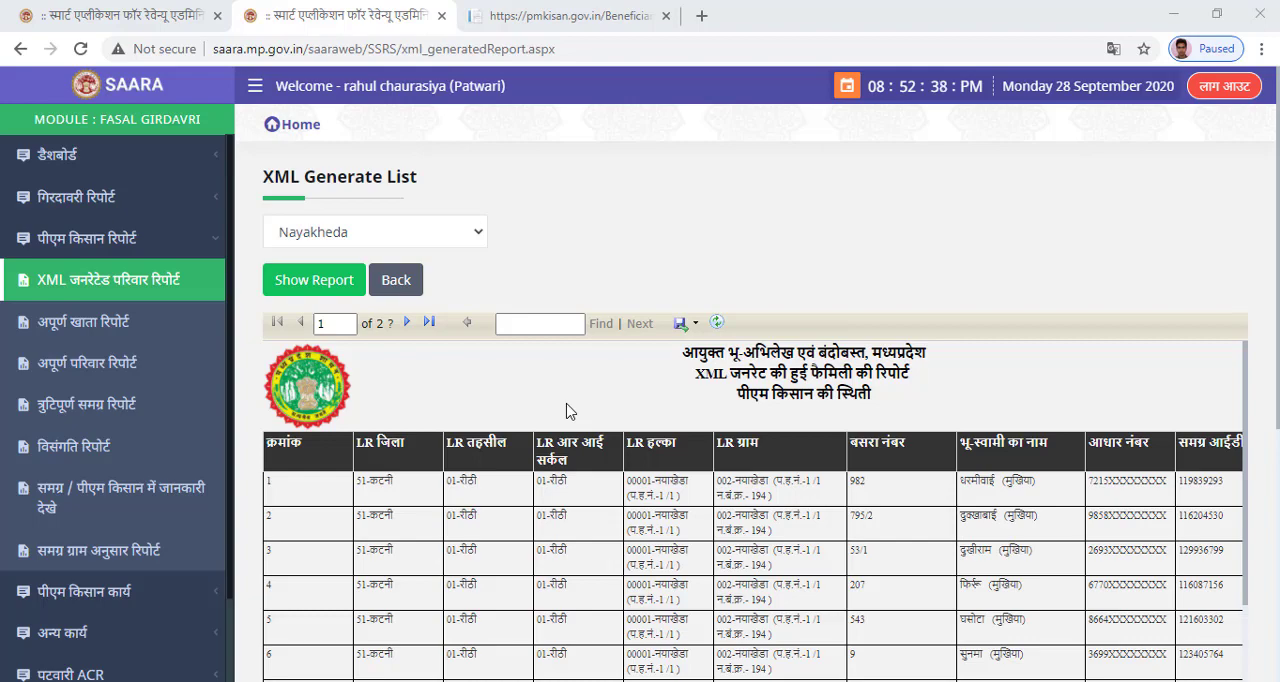
Export the Nayakheda XML Generate List report from SAARA as an Excel file, open the download and enable editing.
{"action": "left_click", "coordinate": [695, 325]}
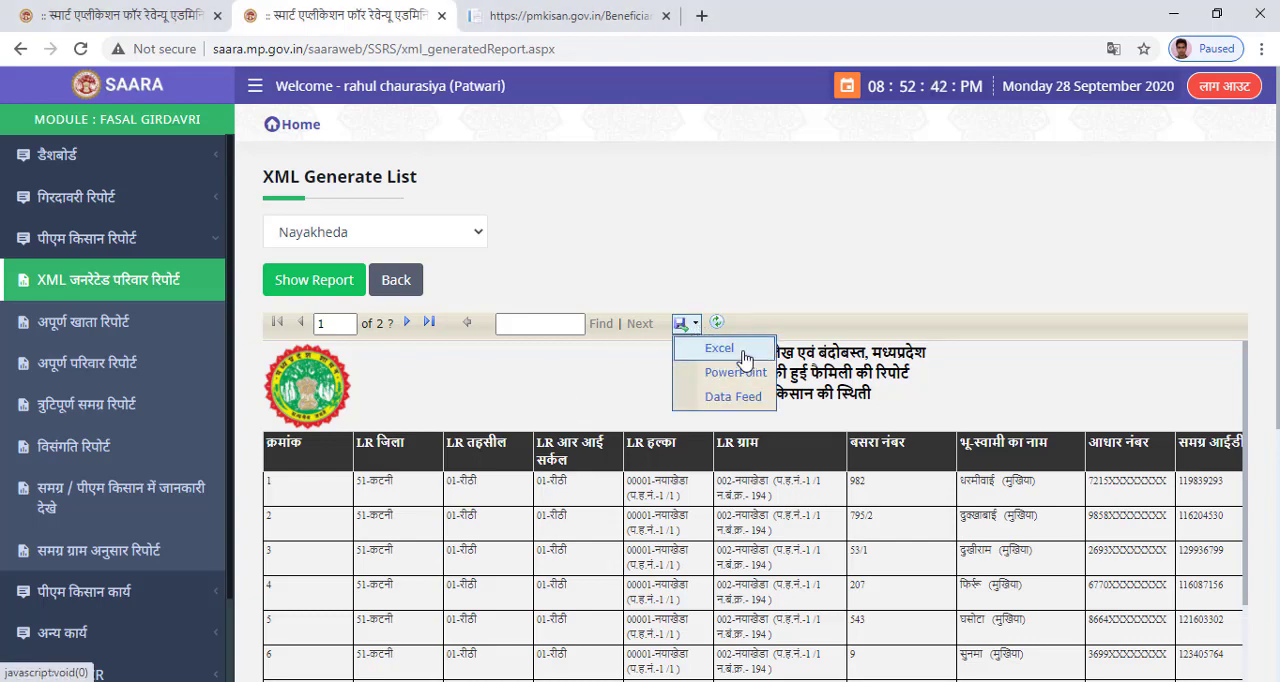
{"action": "left_click", "coordinate": [729, 350]}
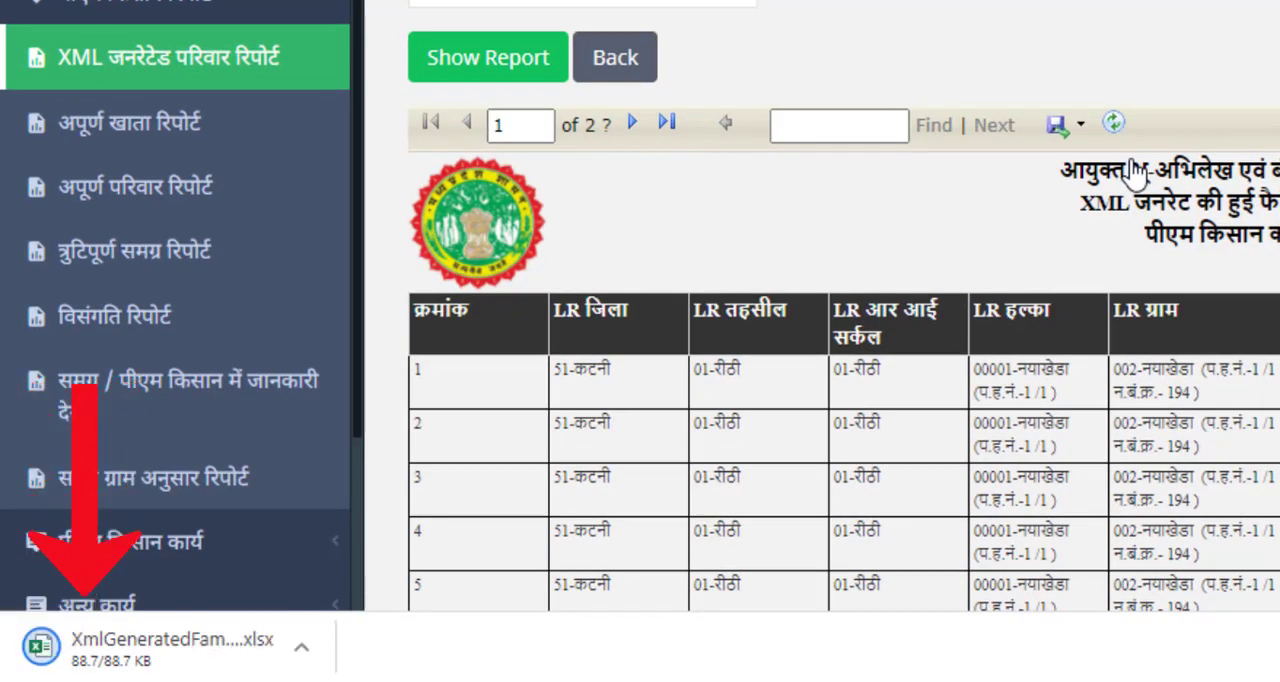
{"action": "left_click", "coordinate": [303, 648]}
{"action": "left_click", "coordinate": [413, 430]}
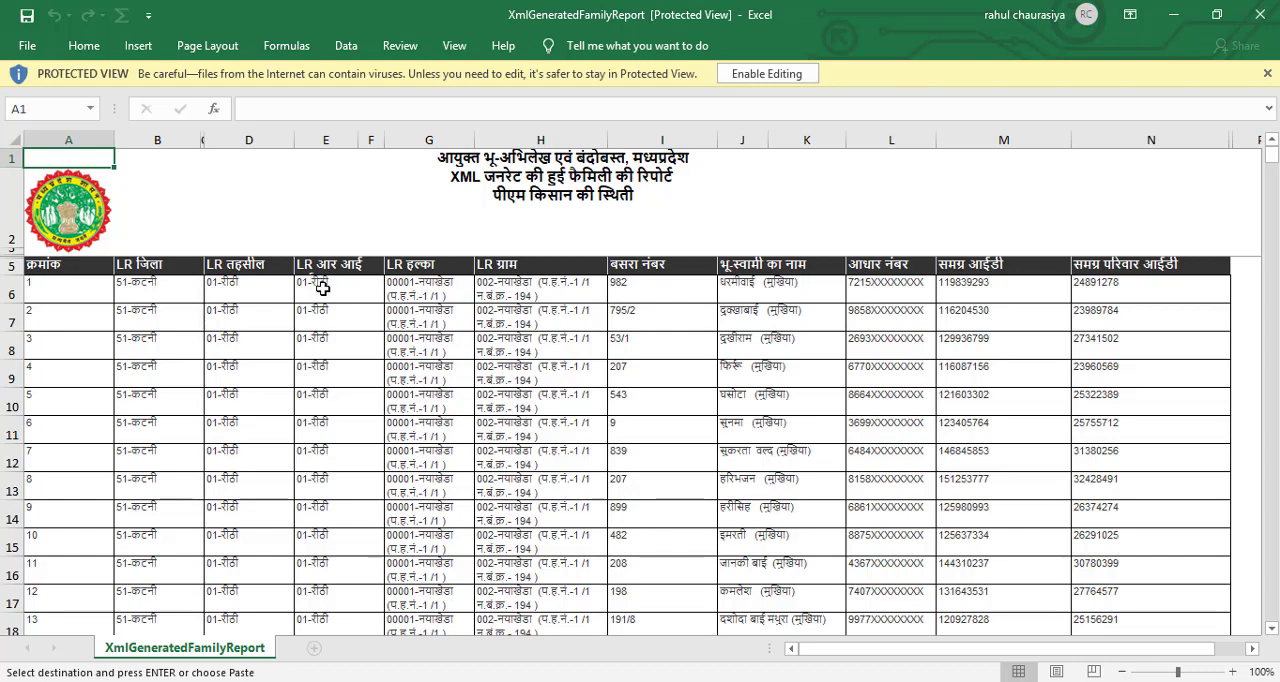
{"action": "left_click", "coordinate": [780, 78]}
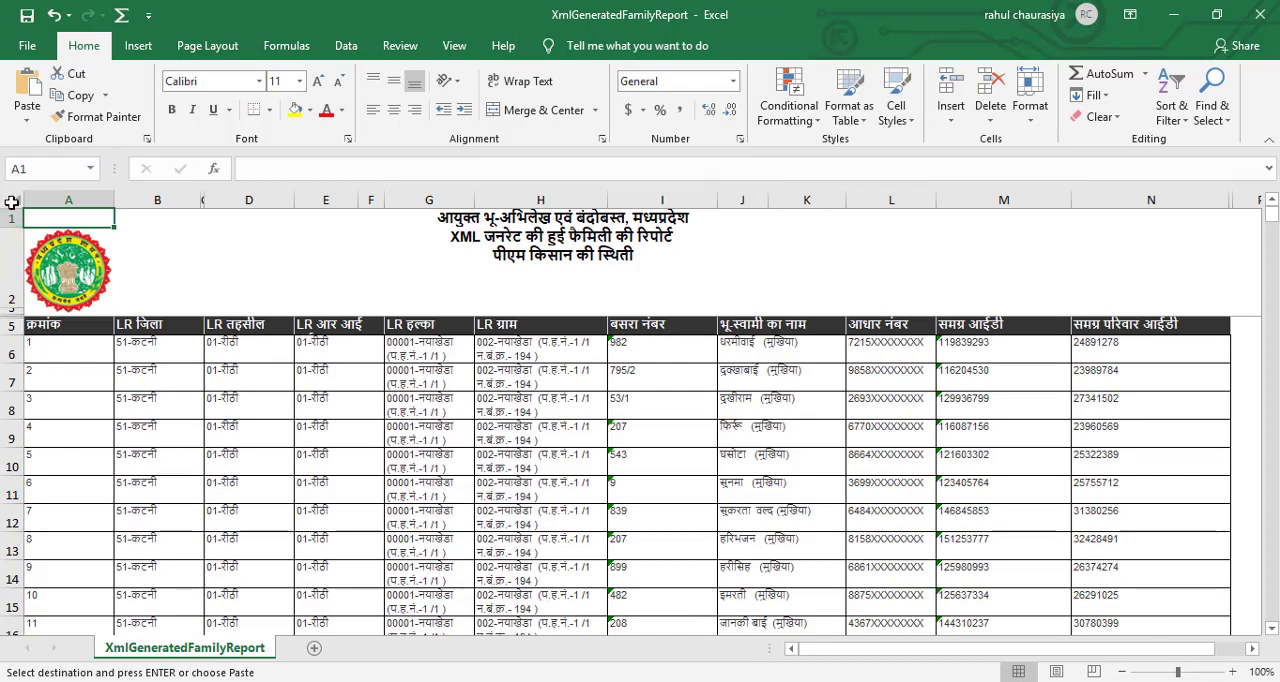
Delete the logo and title rows above the column headers in the XmlGeneratedFamilyReport sheet.
{"action": "left_click_drag", "start_coordinate": [5, 218], "coordinate": [7, 309]}
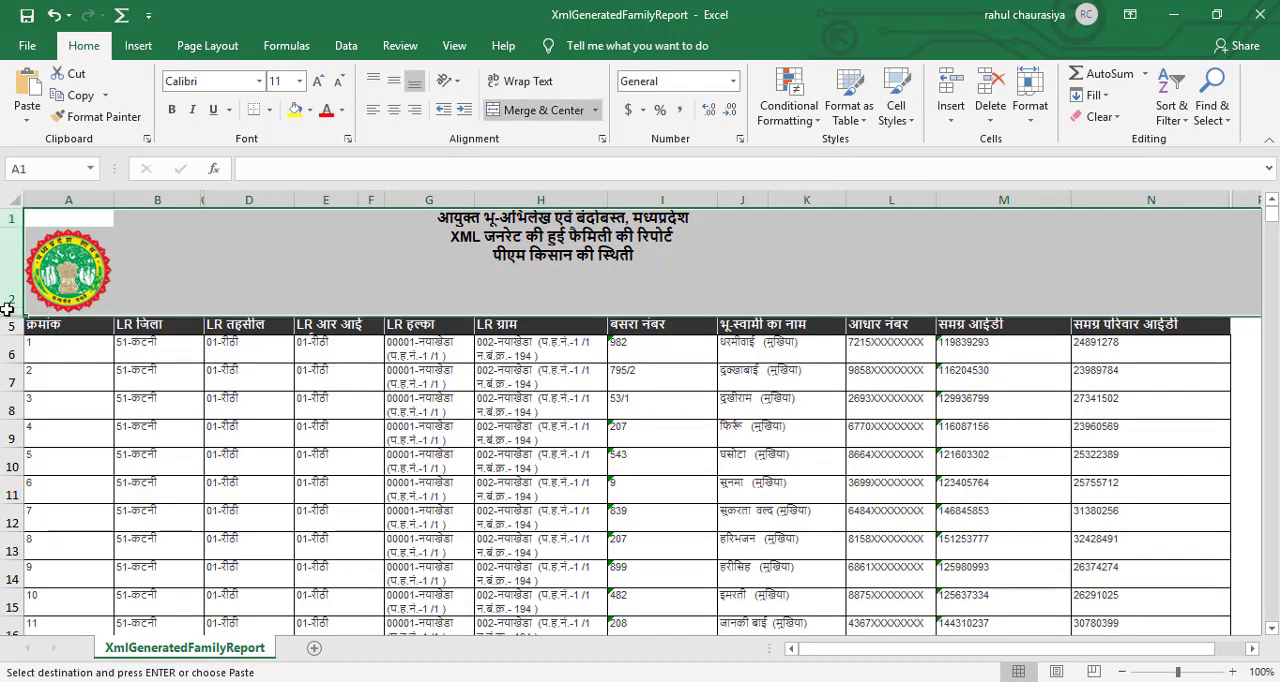
{"action": "right_click", "coordinate": [4, 272]}
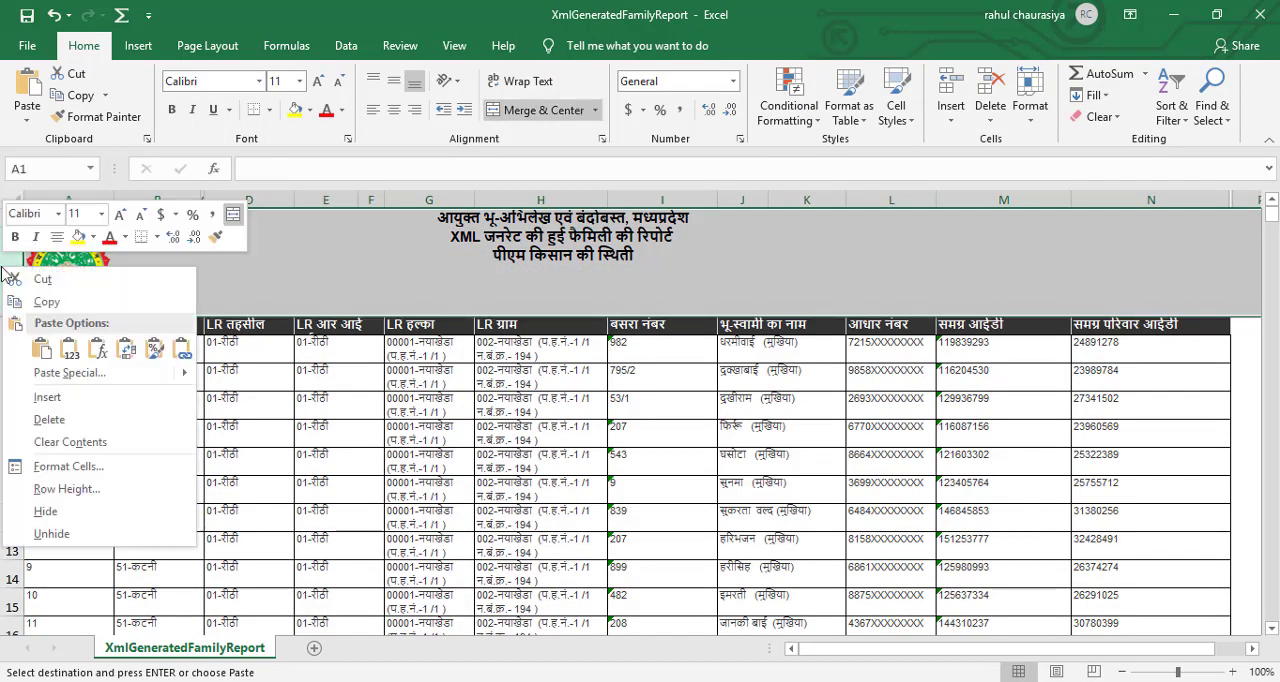
{"action": "left_click", "coordinate": [49, 419]}
{"action": "key", "text": "Delete"}
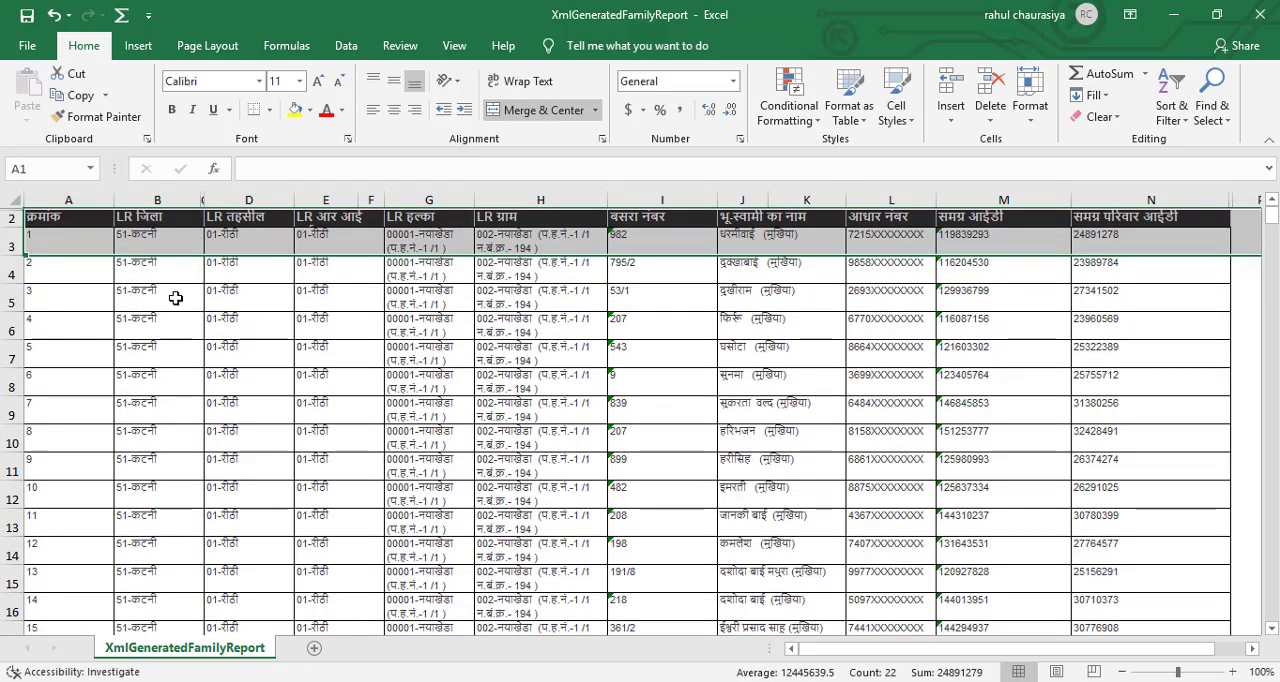
Autofit the widths of all columns in the XmlGeneratedFamilyReport sheet.
{"action": "left_click", "coordinate": [176, 238]}
{"action": "double_click", "coordinate": [716, 200]}
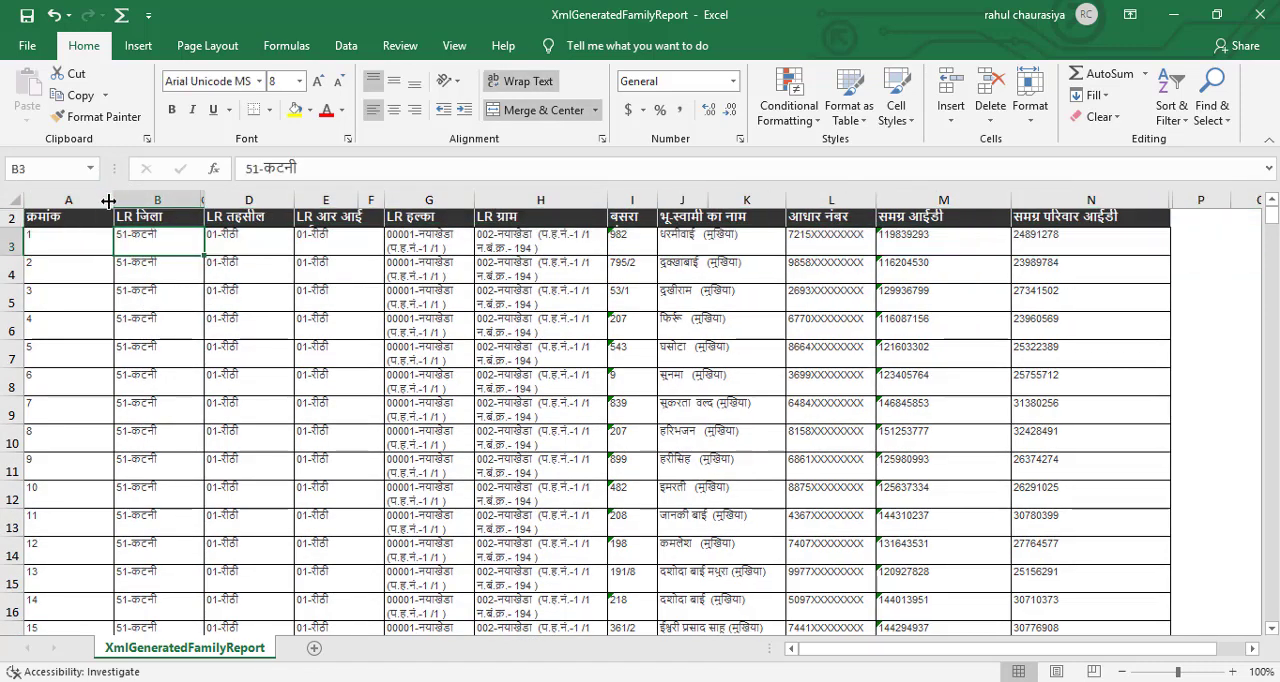
{"action": "left_click_drag", "start_coordinate": [114, 200], "coordinate": [1069, 183]}
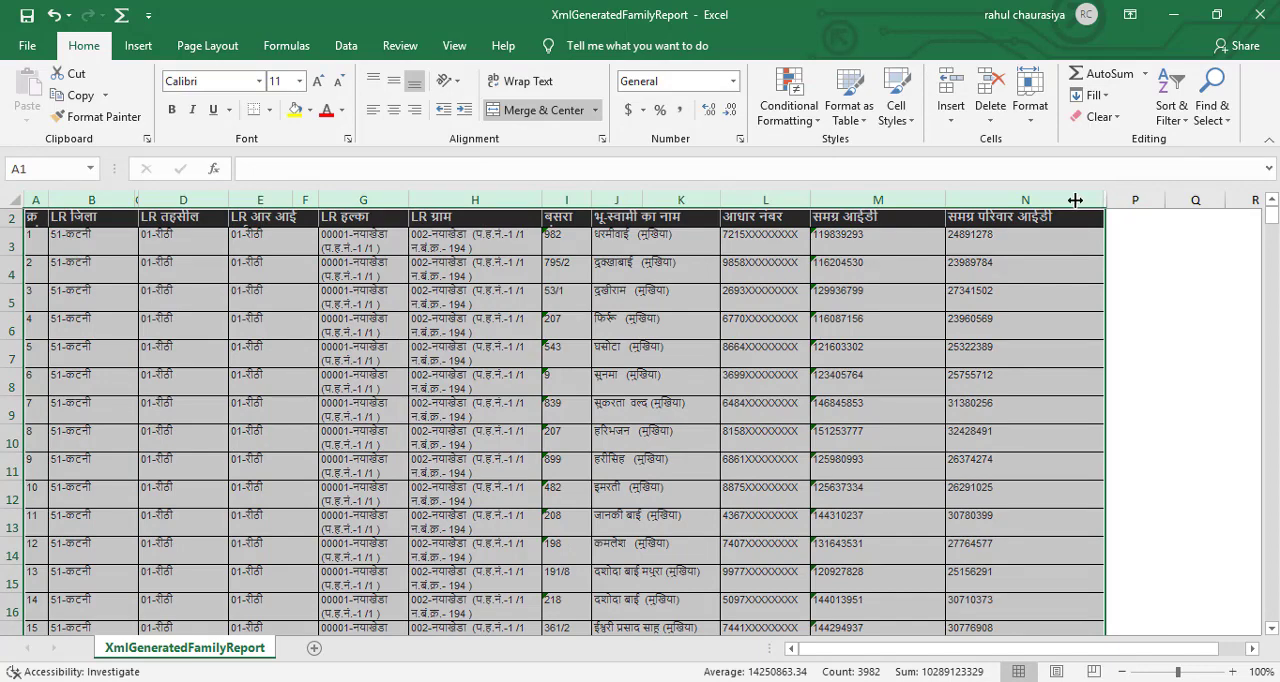
{"action": "double_click", "coordinate": [944, 200]}
{"action": "left_click", "coordinate": [933, 199]}
{"action": "left_click", "coordinate": [899, 314]}
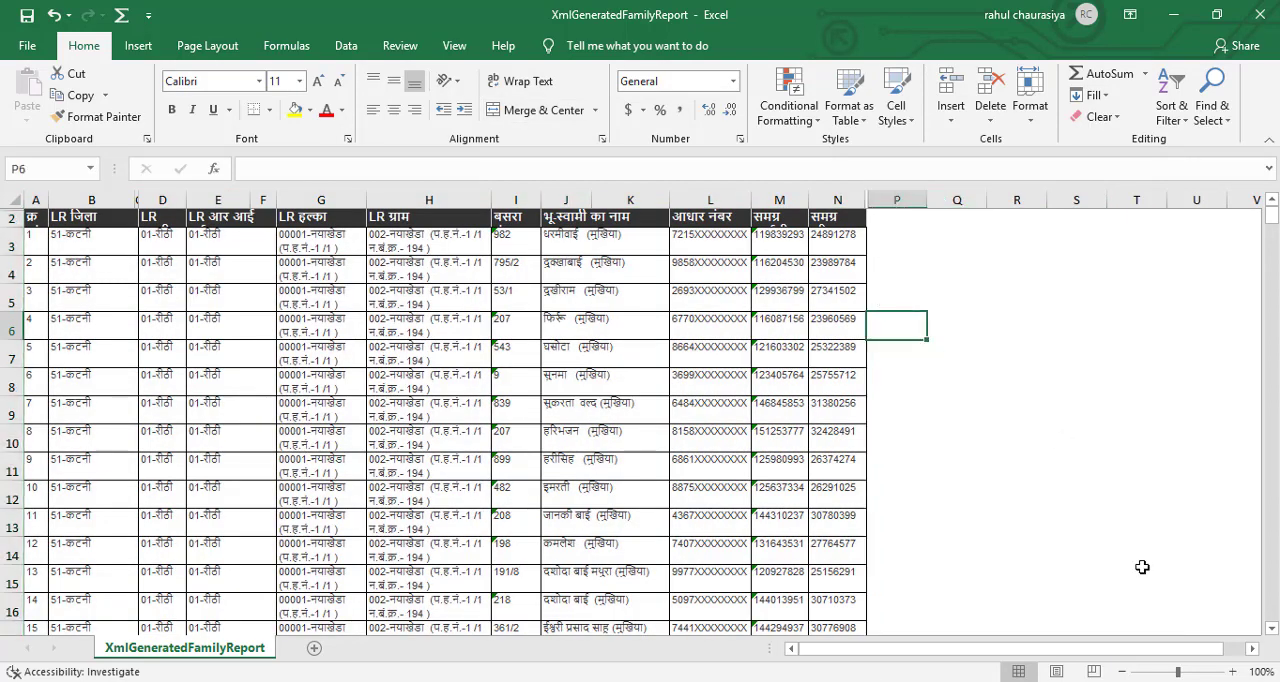
Highlight duplicate values in the family ID column N with Light Red Fill with Dark Red Text.
{"action": "left_click", "coordinate": [1233, 672]}
{"action": "left_click", "coordinate": [1233, 672]}
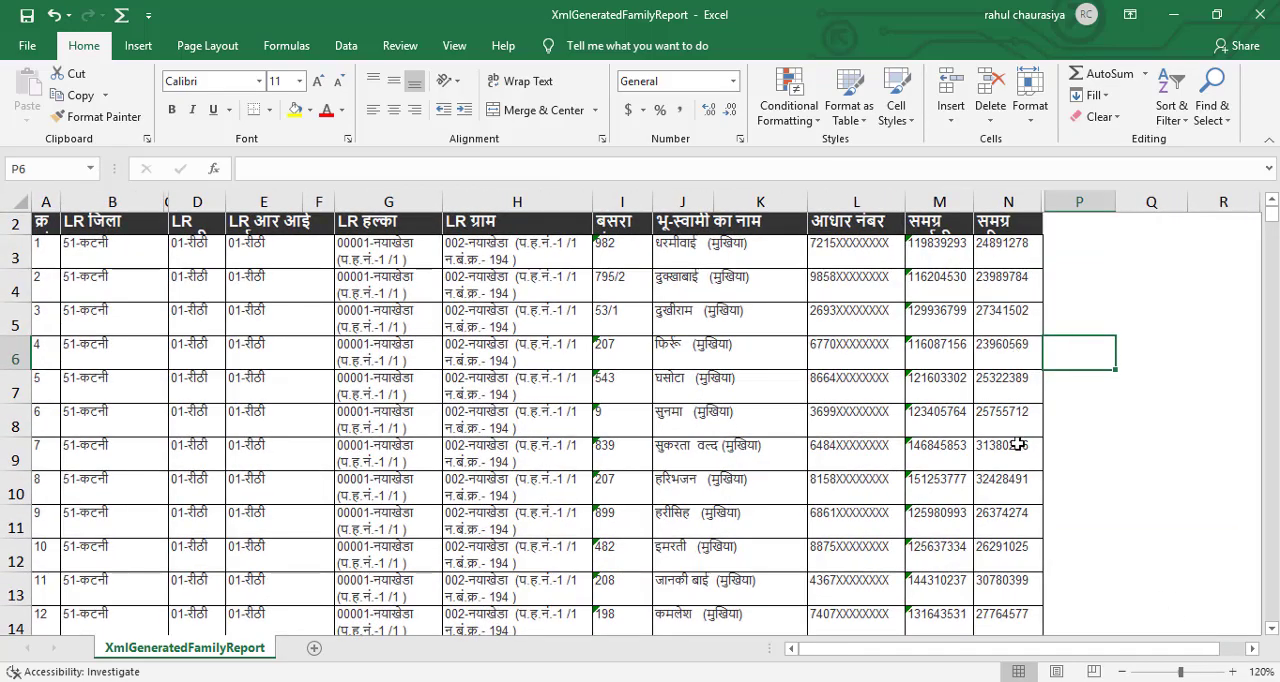
{"action": "left_click", "coordinate": [1006, 201]}
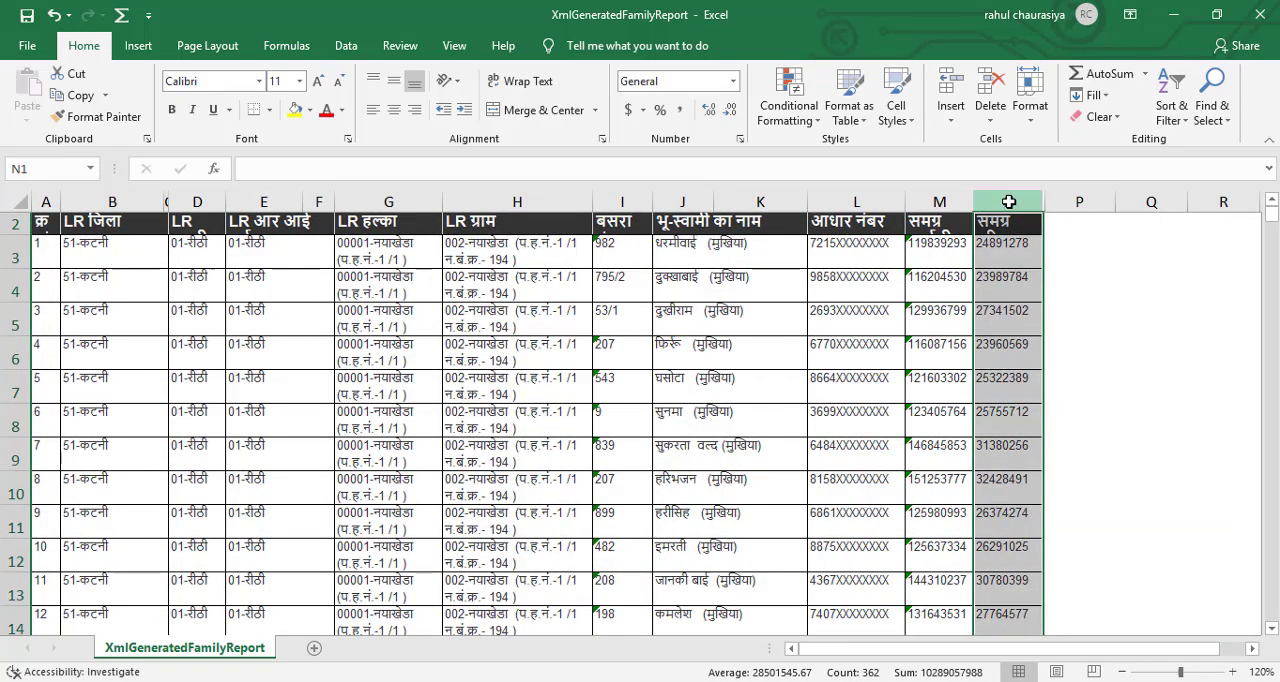
{"action": "left_click", "coordinate": [815, 119]}
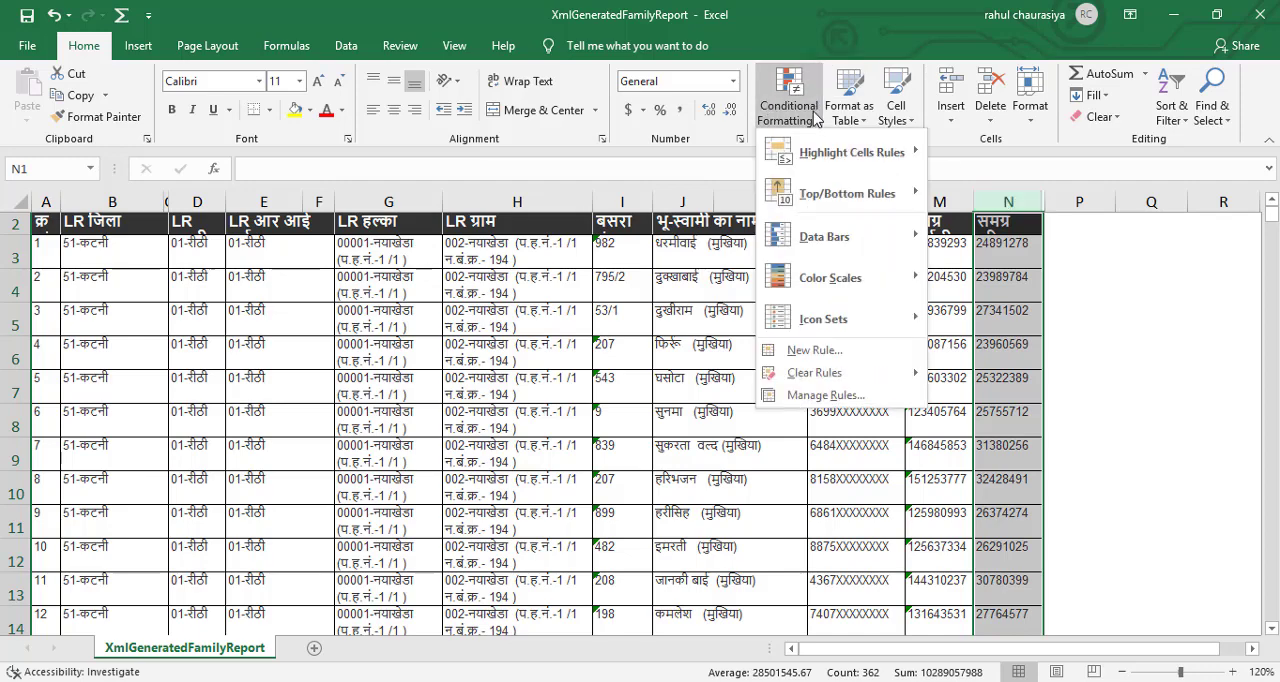
{"action": "mouse_move", "coordinate": [850, 152]}
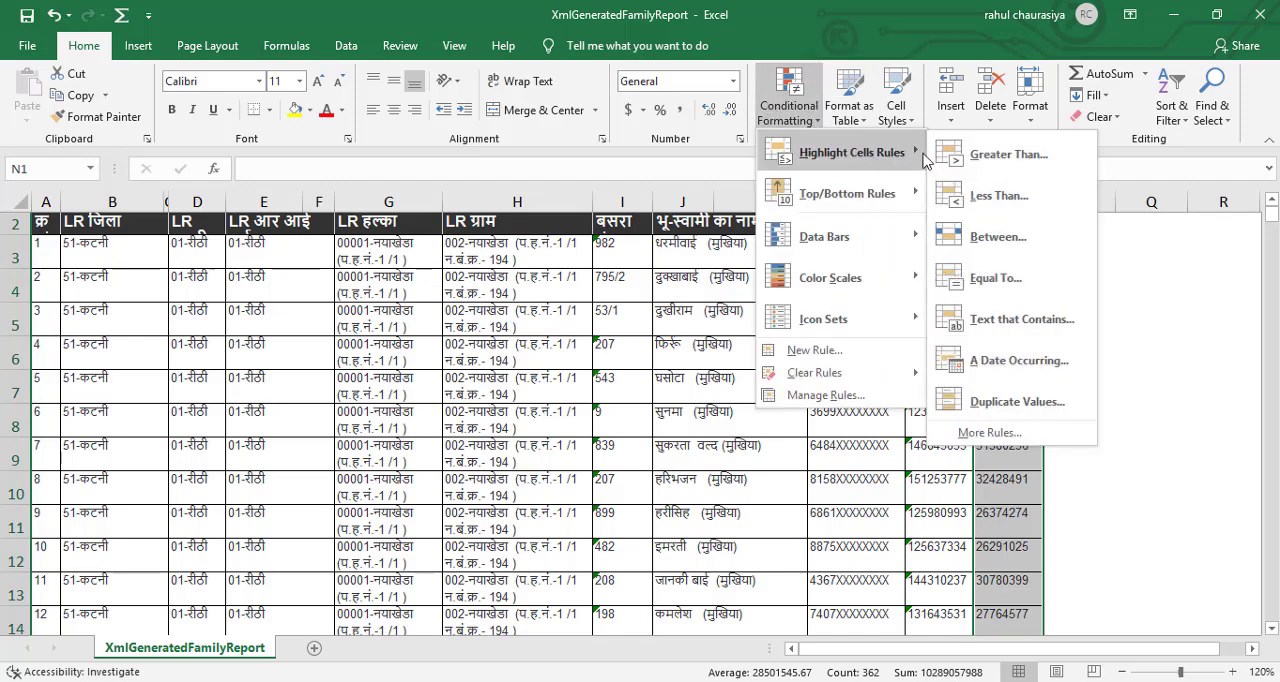
{"action": "left_click", "coordinate": [1030, 401]}
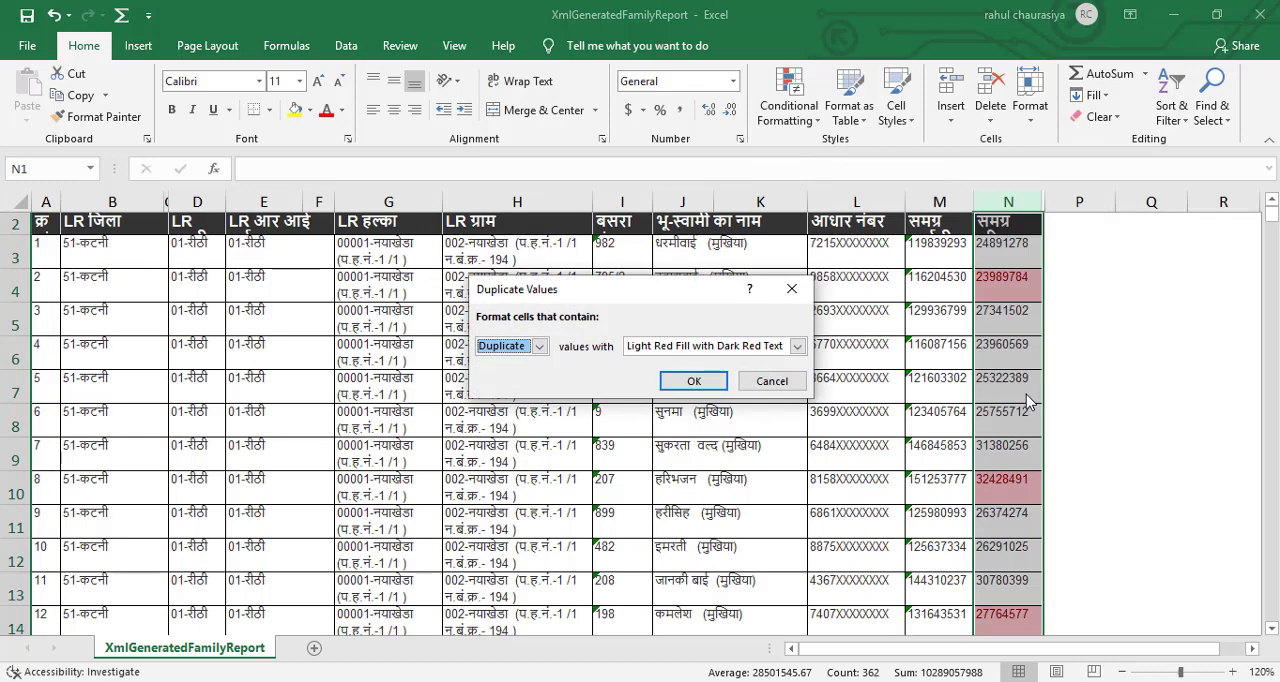
{"action": "left_click", "coordinate": [693, 382]}
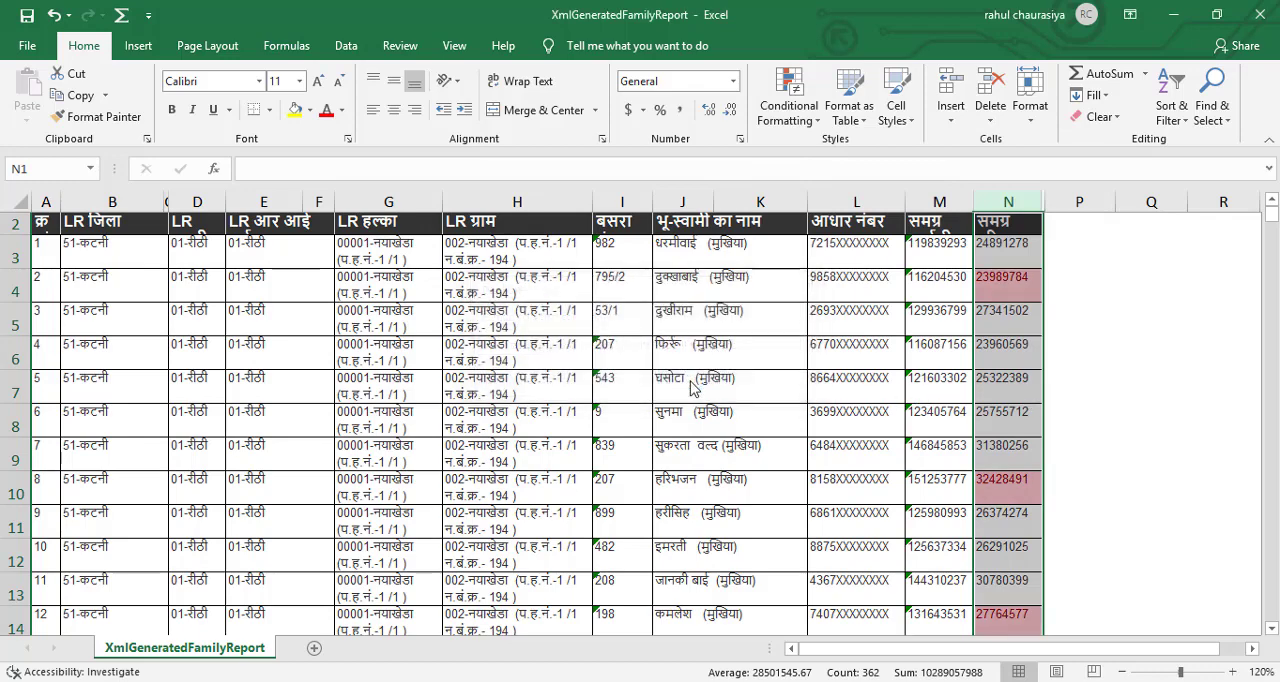
{"action": "left_click", "coordinate": [1078, 350]}
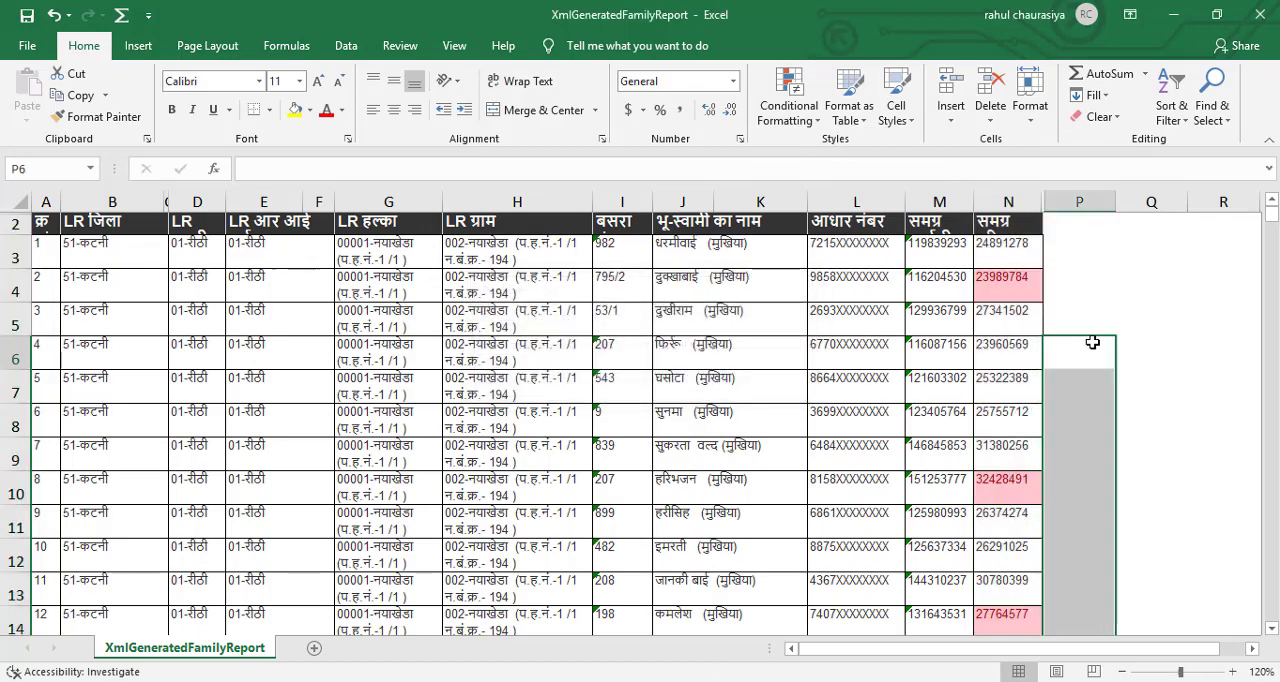
Add filters to the header row 2 of the report.
{"action": "left_click", "coordinate": [10, 222]}
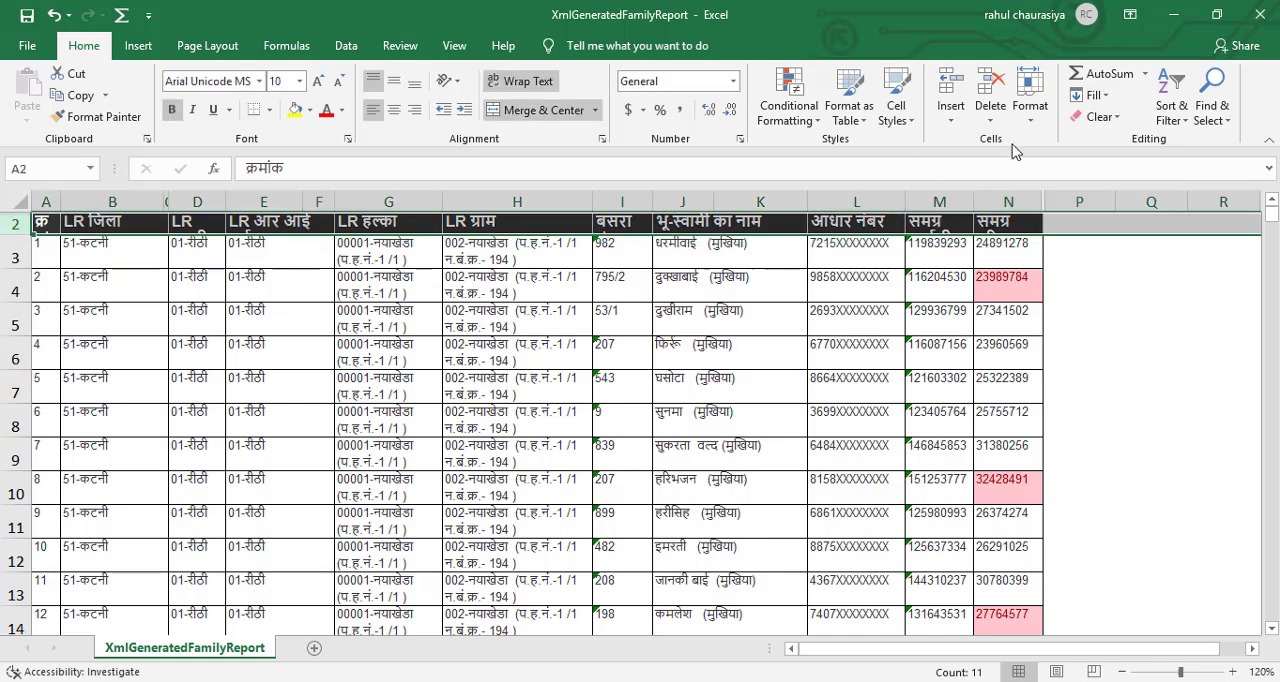
{"action": "left_click", "coordinate": [1166, 112]}
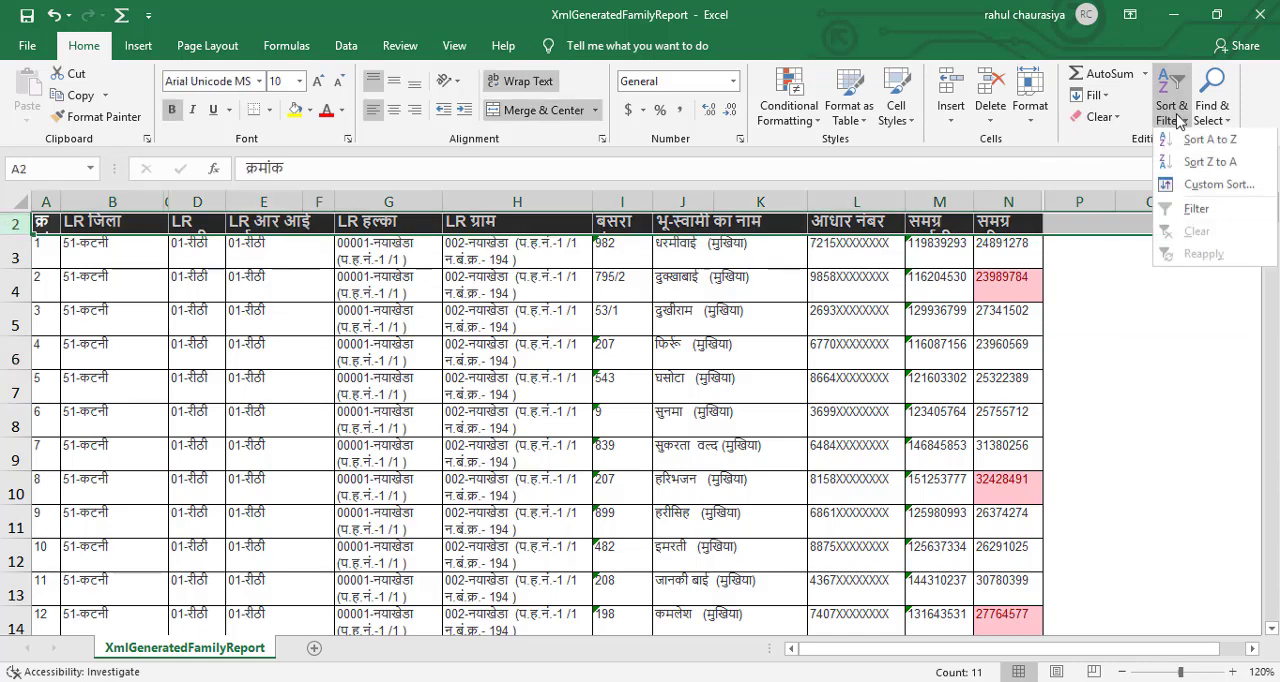
{"action": "left_click", "coordinate": [1206, 212]}
{"action": "left_click", "coordinate": [1103, 289]}
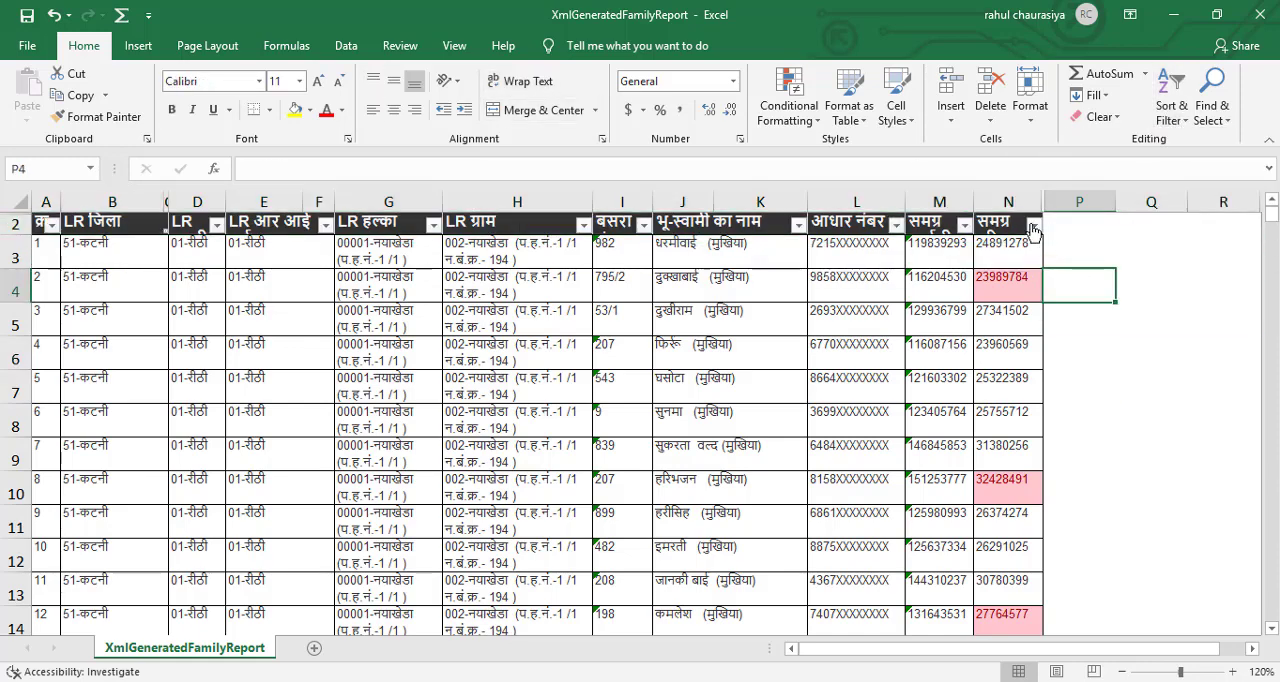
Try to sort the report by the light red cell color of the family ID column N.
{"action": "left_click", "coordinate": [1032, 227]}
{"action": "mouse_move", "coordinate": [1077, 298]}
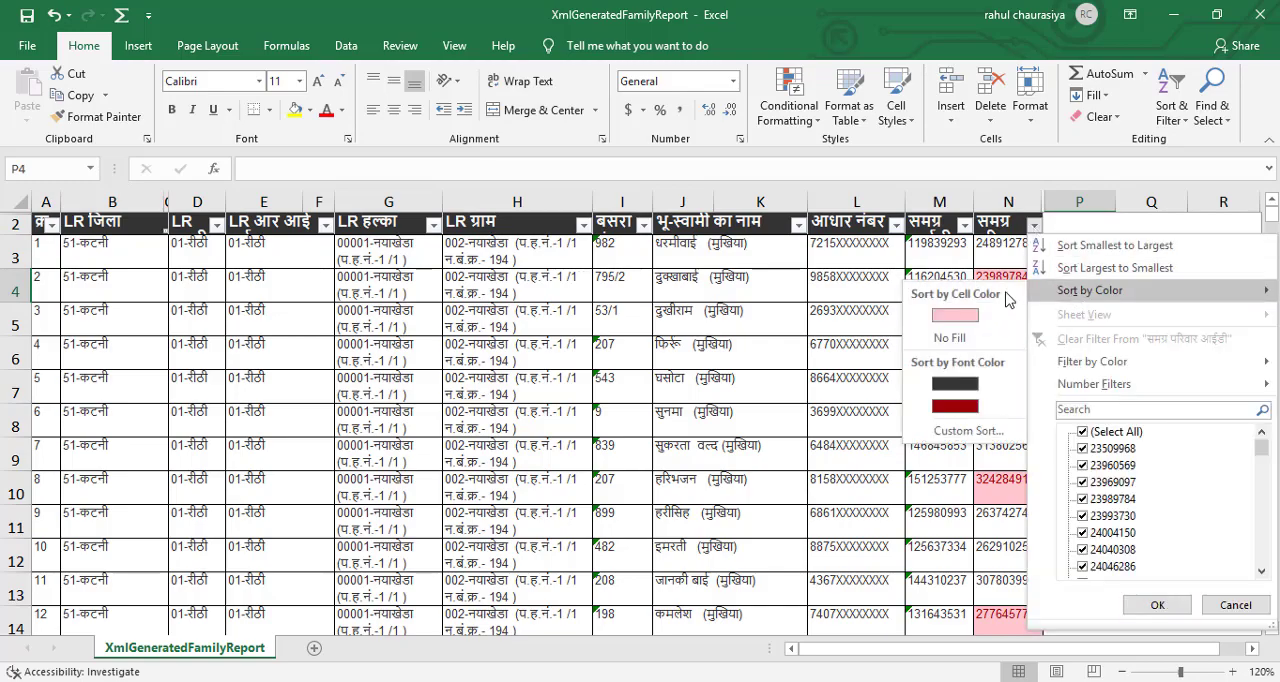
{"action": "left_click", "coordinate": [966, 317]}
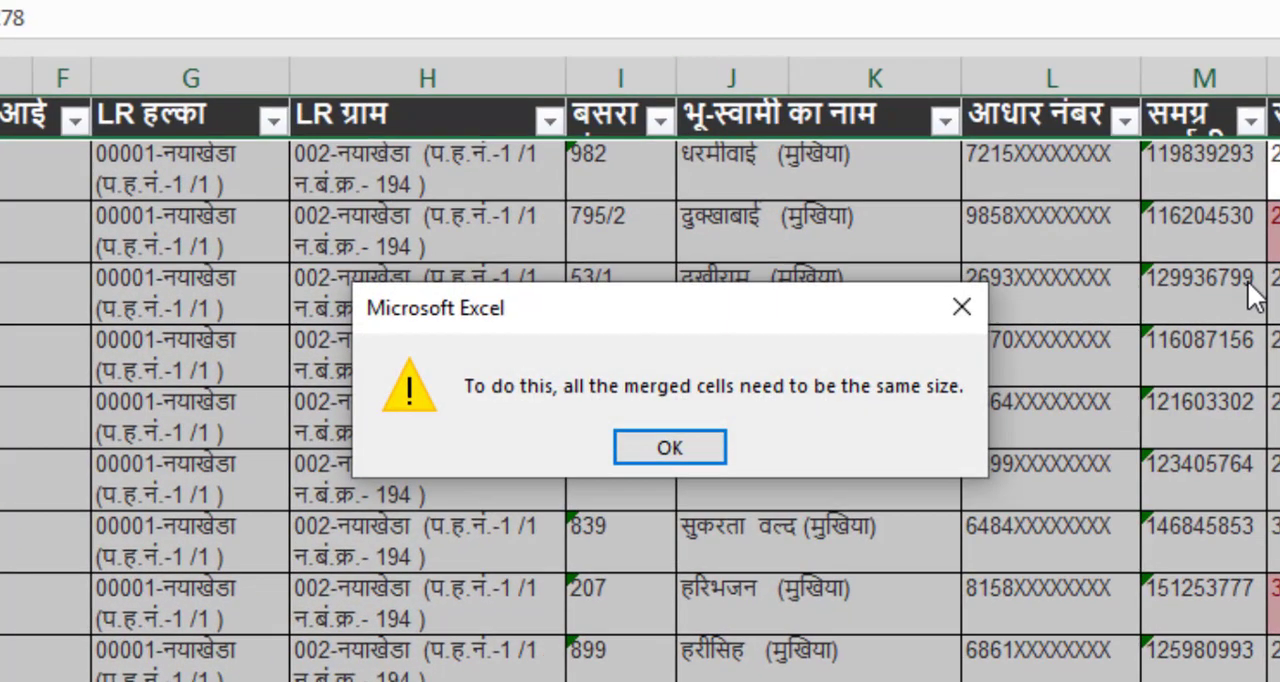
{"action": "left_click", "coordinate": [692, 445]}
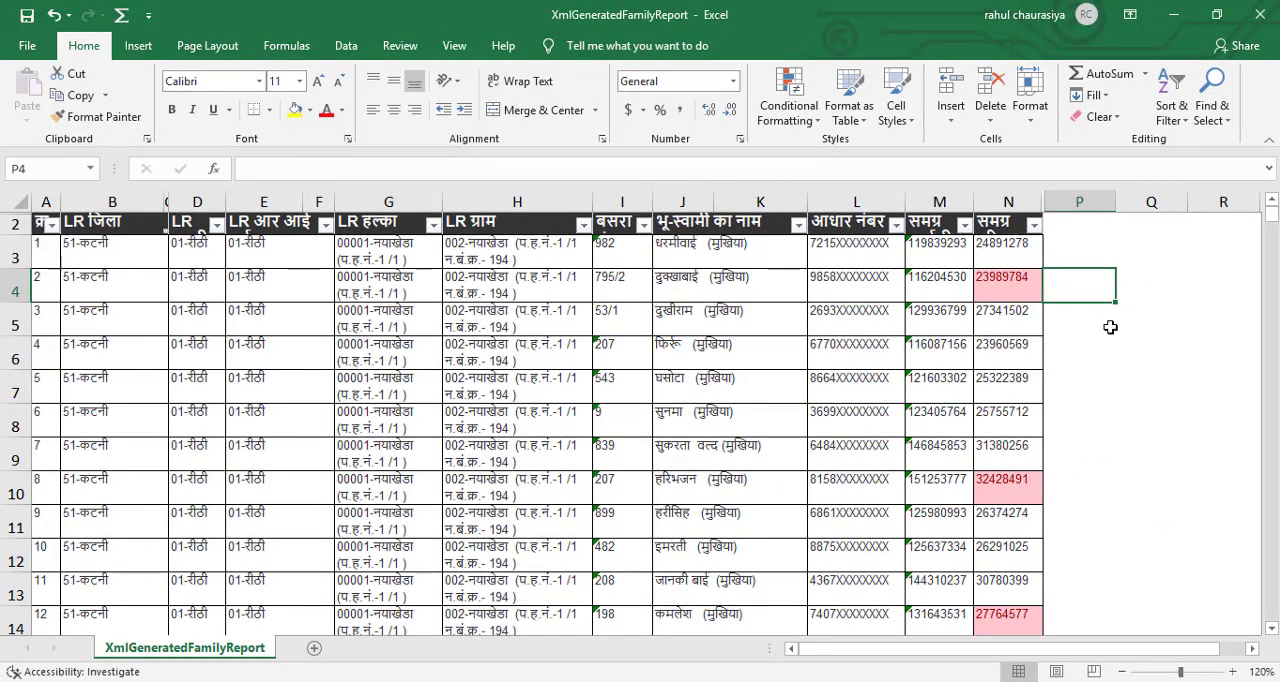
Look through the highlighted duplicate family IDs down column N of the report.
{"action": "scroll", "coordinate": [1109, 331], "scroll_direction": "down", "scroll_amount": 6}
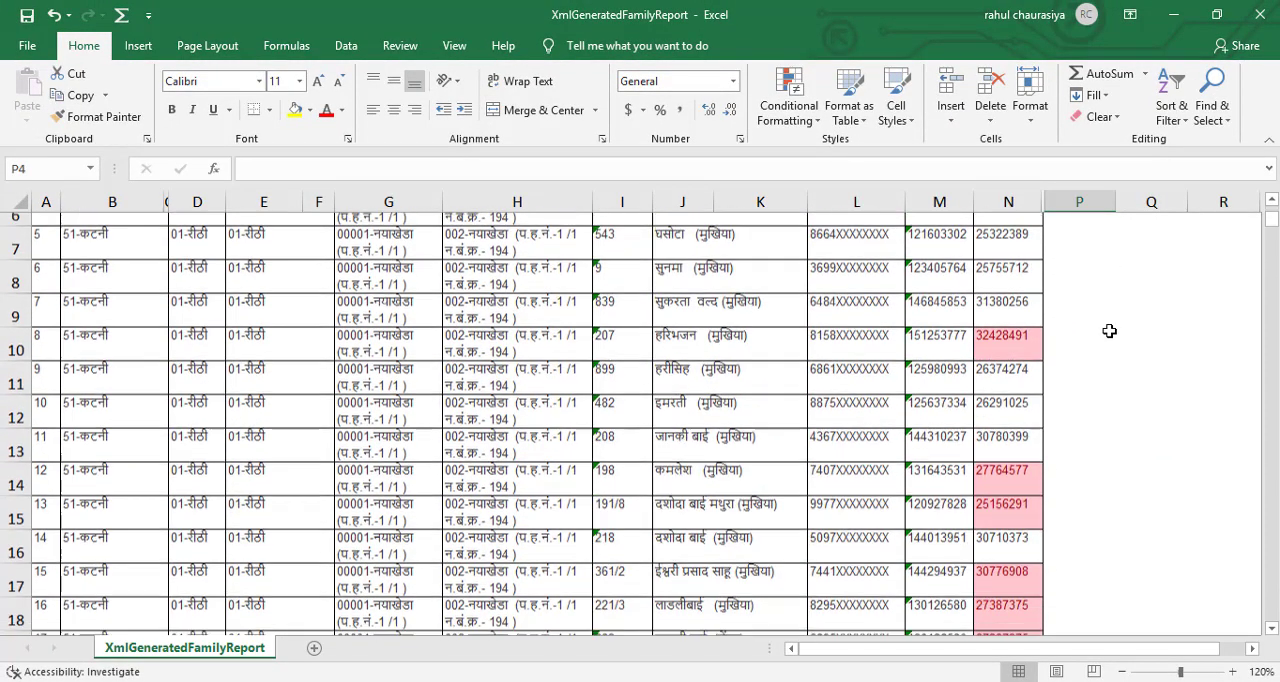
{"action": "scroll", "coordinate": [1109, 331], "scroll_direction": "down", "scroll_amount": 8}
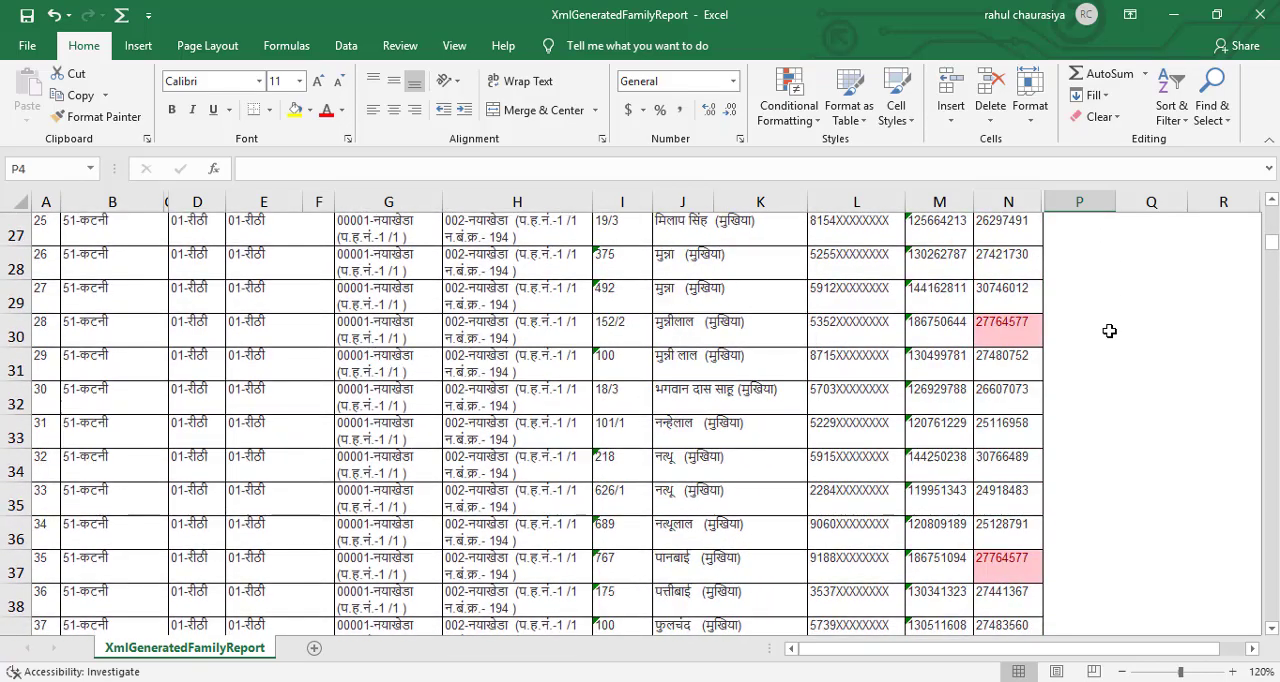
{"action": "scroll", "coordinate": [1109, 331], "scroll_direction": "down", "scroll_amount": 10}
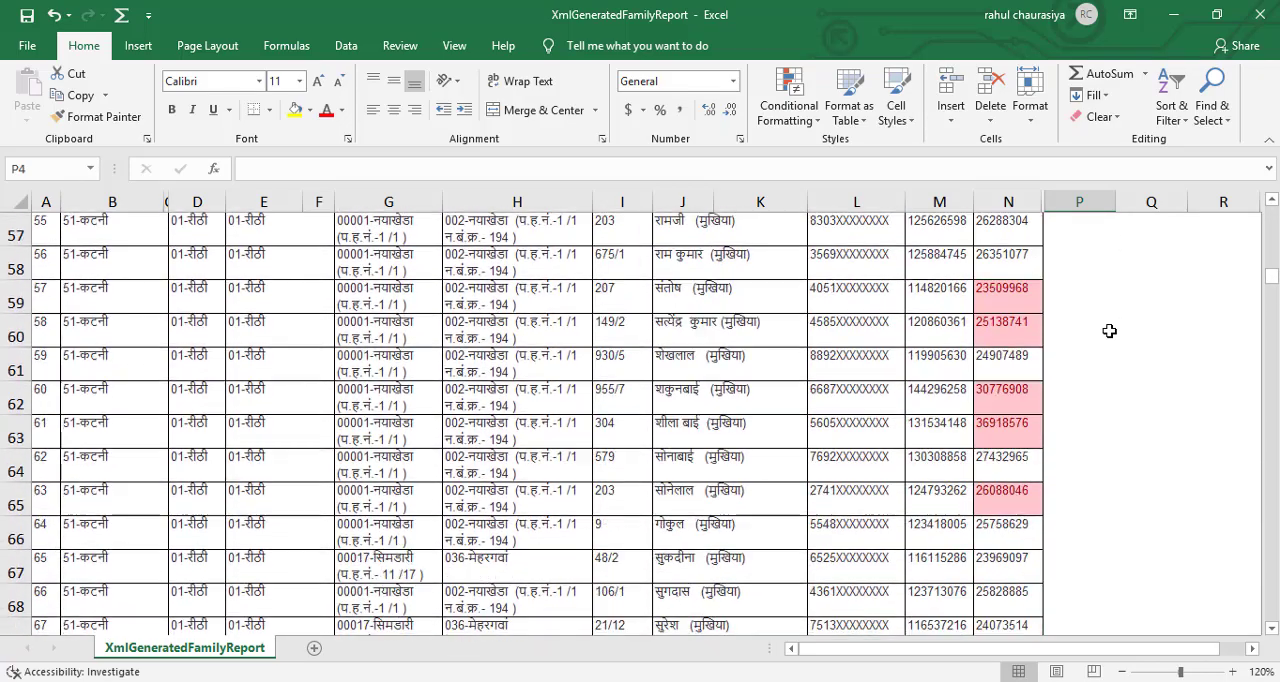
{"action": "scroll", "coordinate": [1109, 331], "scroll_direction": "down", "scroll_amount": 4}
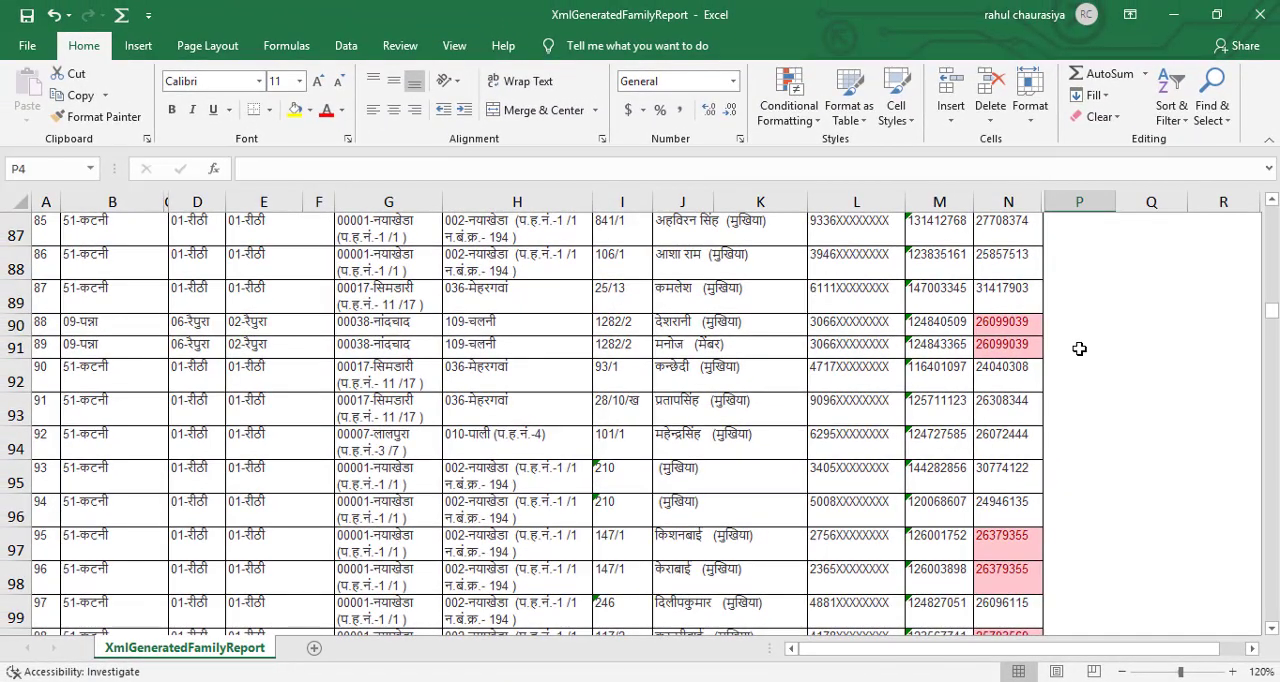
{"action": "scroll", "coordinate": [1176, 292], "scroll_direction": "up", "scroll_amount": 7}
{"action": "scroll", "coordinate": [1079, 348], "scroll_direction": "up", "scroll_amount": 20}
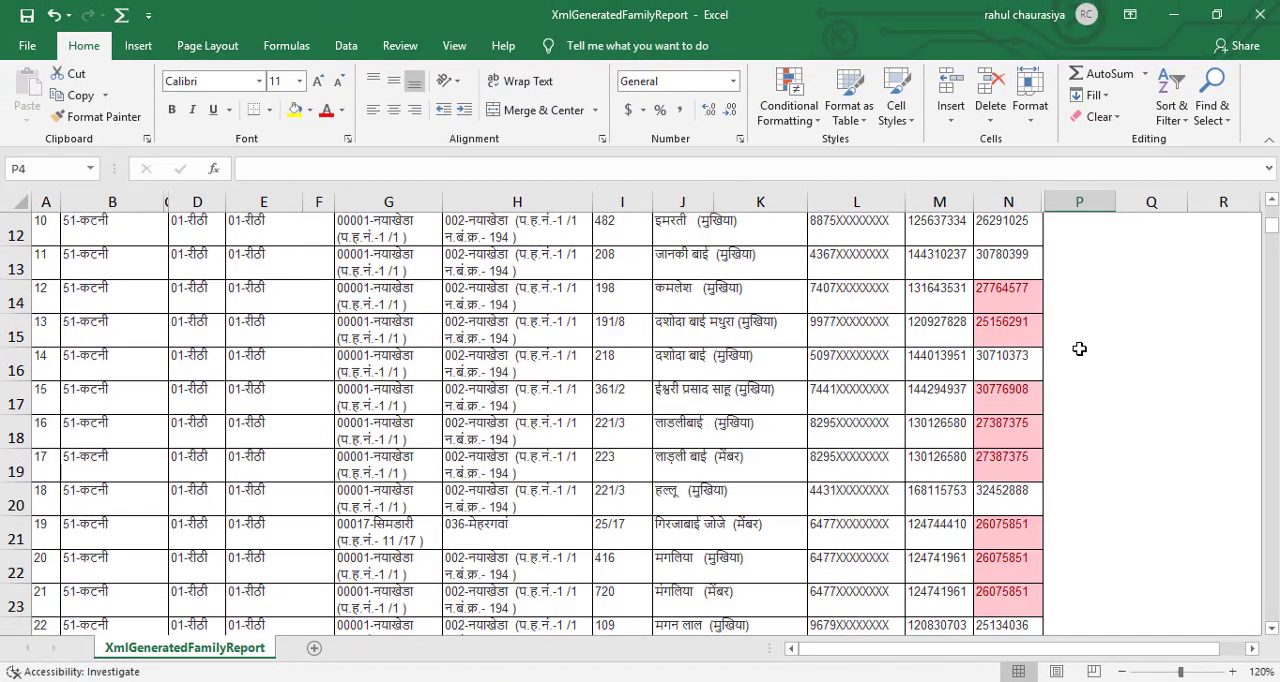
Check the row height of data row 4 without changing it.
{"action": "left_click", "coordinate": [95, 286]}
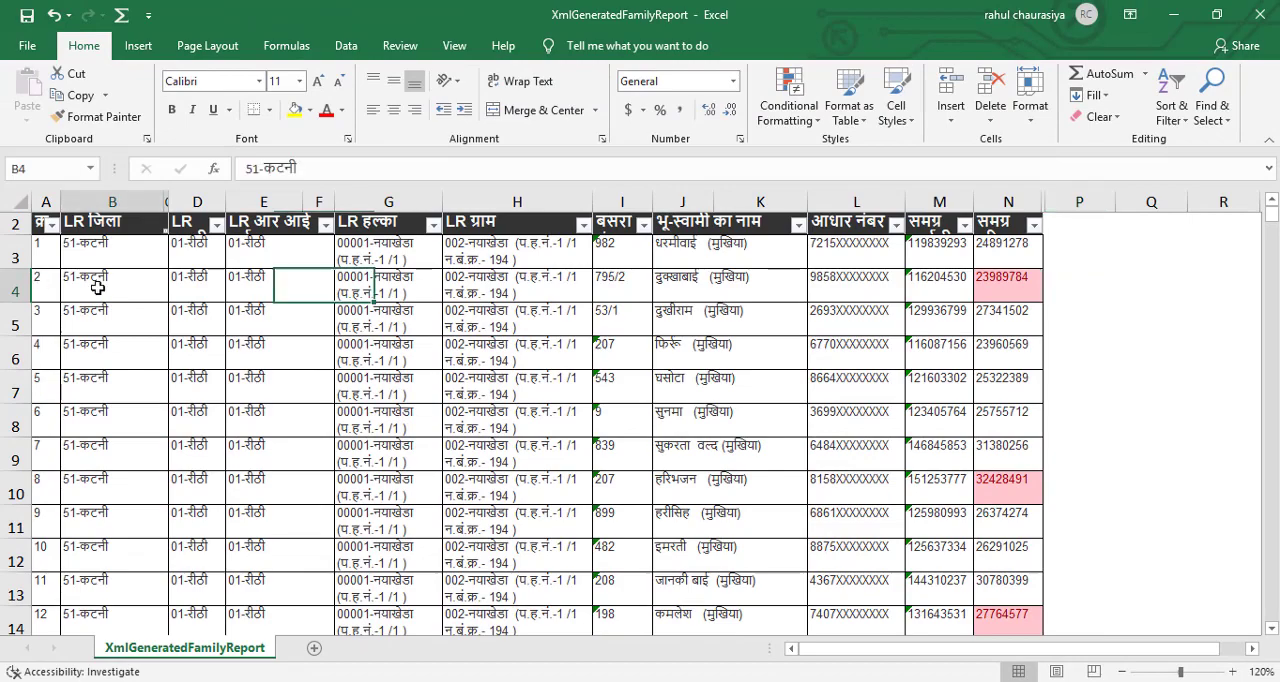
{"action": "left_click", "coordinate": [1031, 118]}
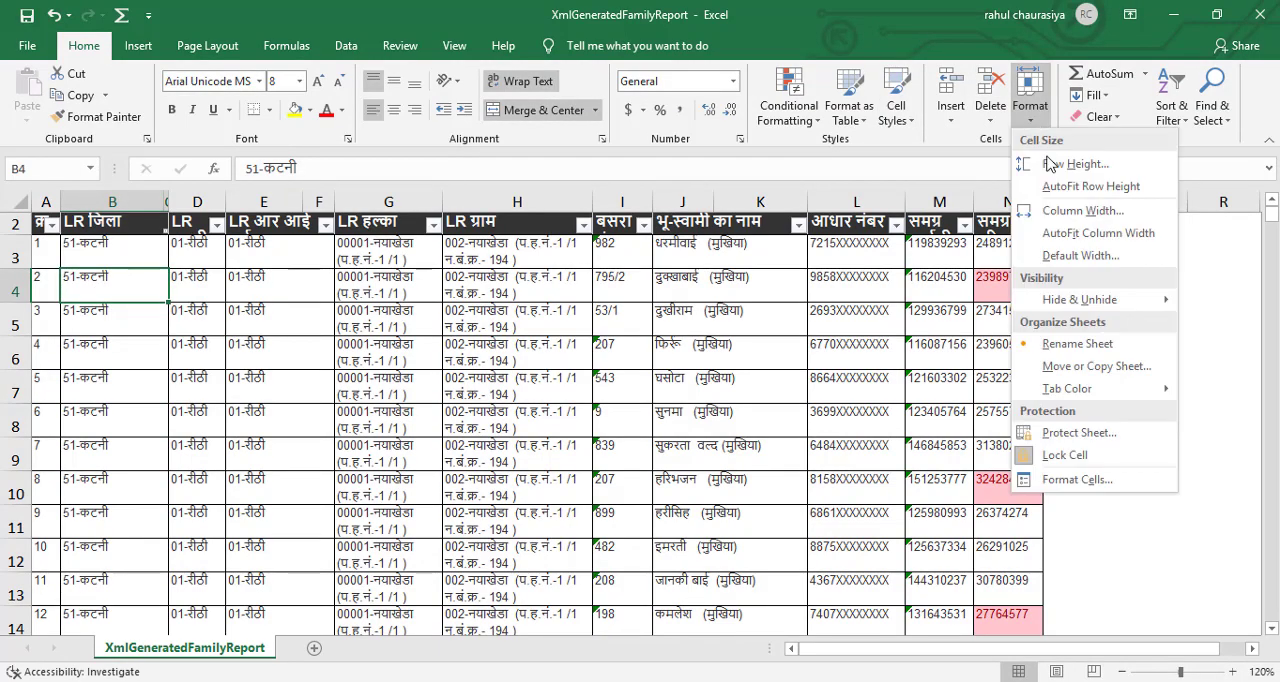
{"action": "left_click", "coordinate": [1088, 168]}
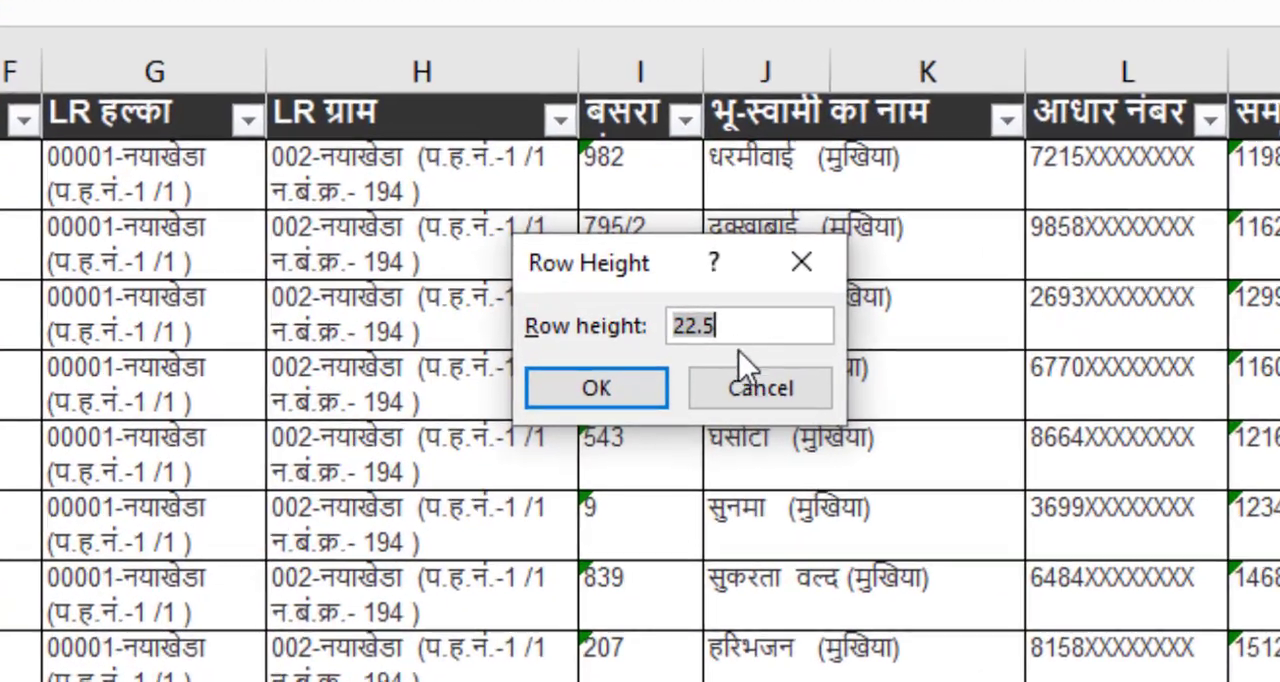
{"action": "left_click", "coordinate": [760, 391]}
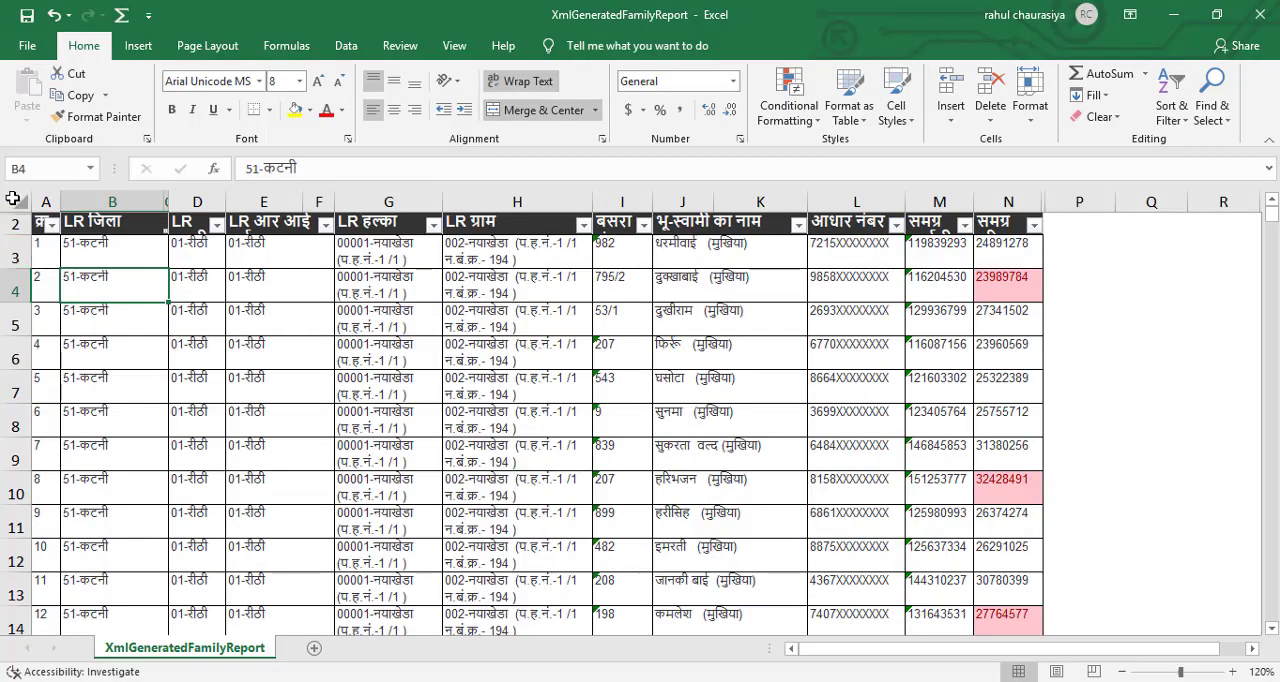
Set the row height of the entire sheet to 22.5.
{"action": "left_click", "coordinate": [11, 195]}
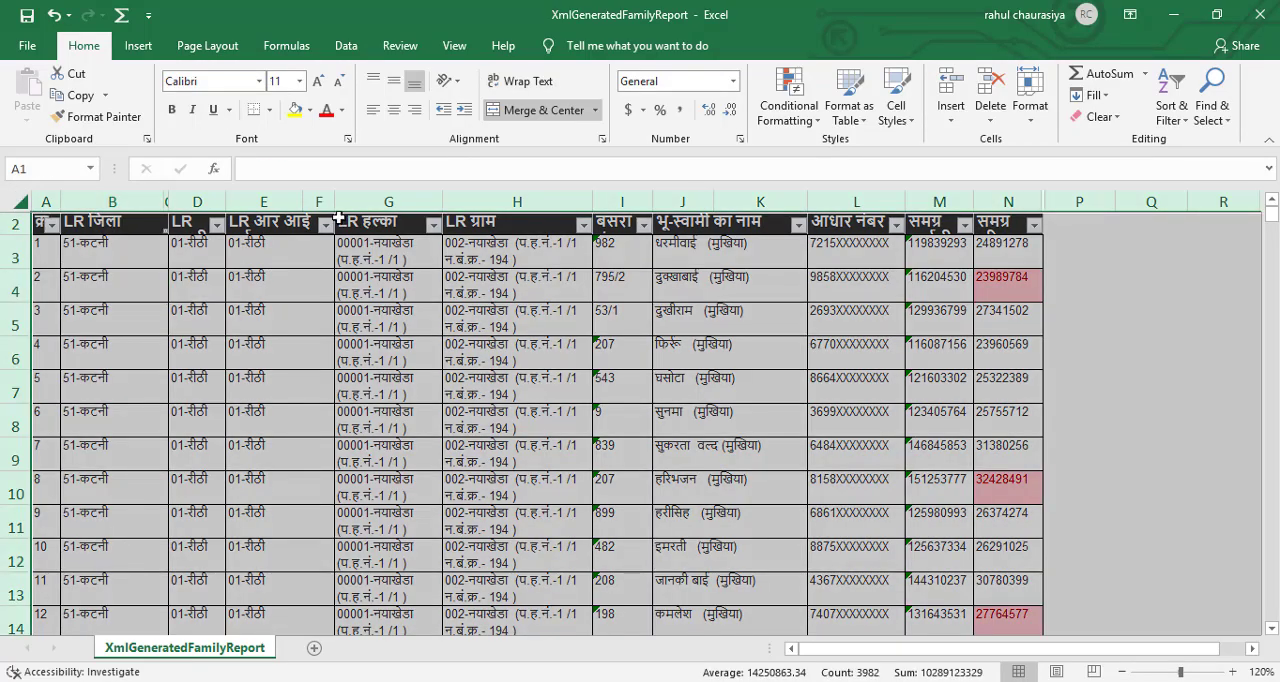
{"action": "left_click", "coordinate": [1030, 126]}
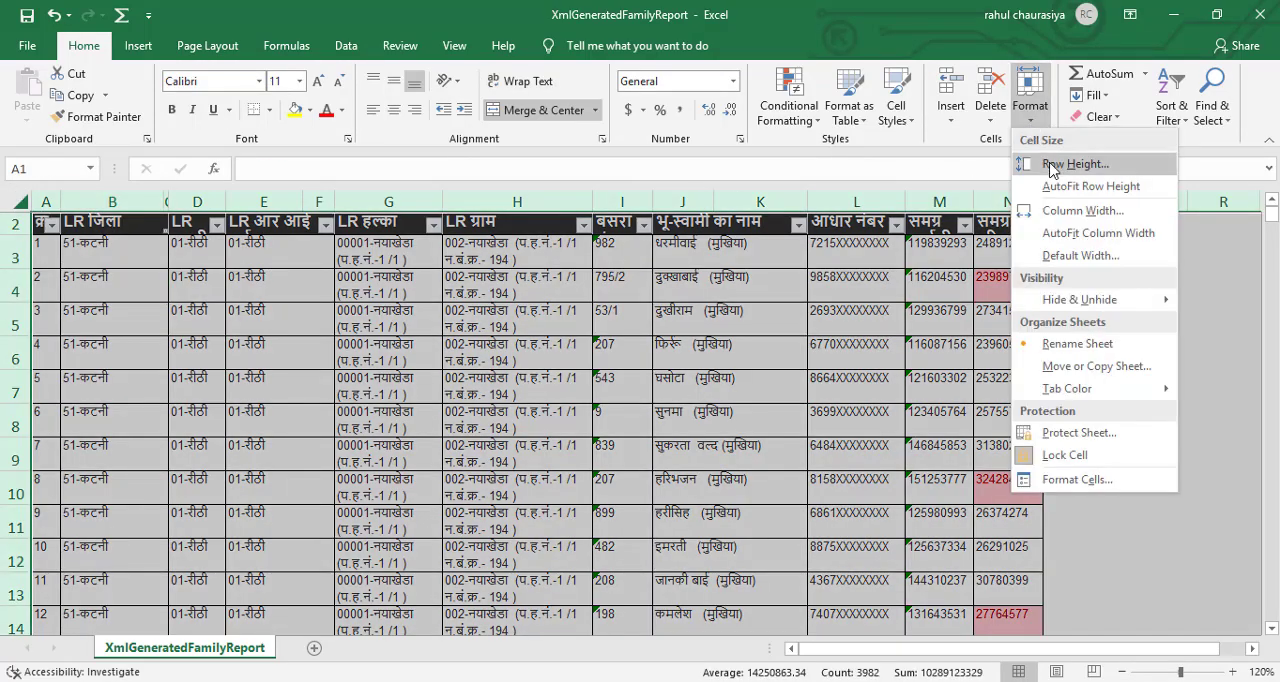
{"action": "left_click", "coordinate": [1050, 164]}
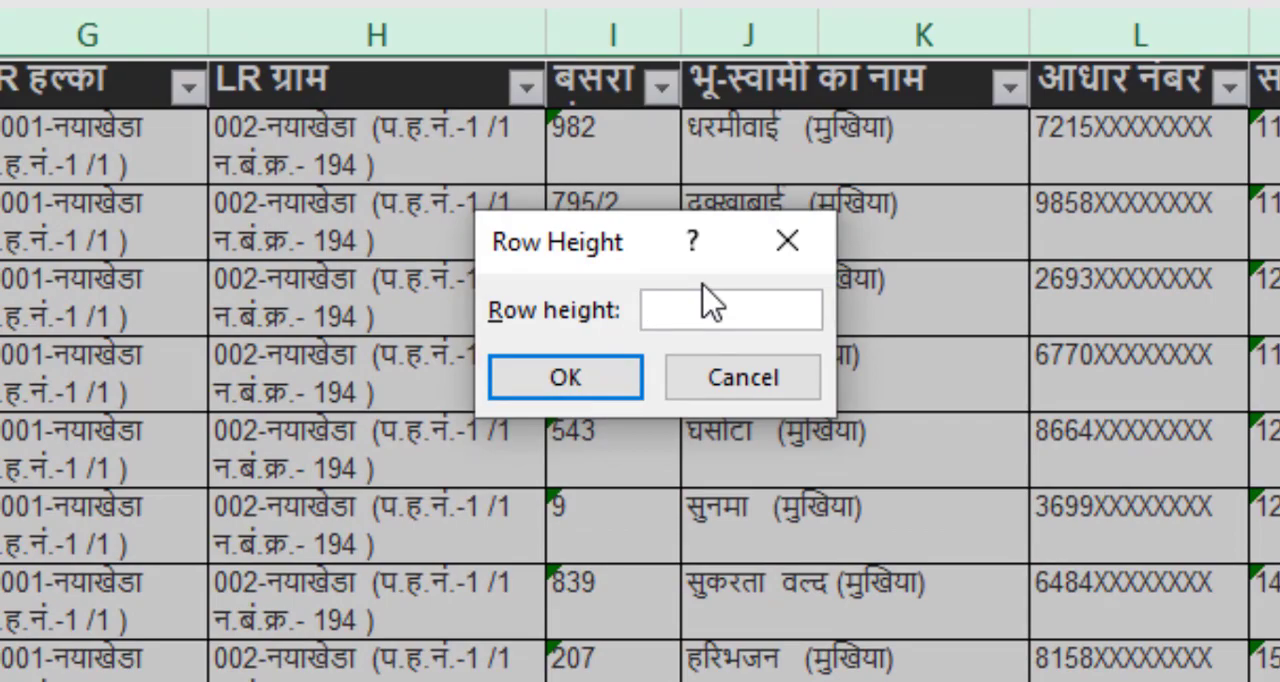
{"action": "type", "text": "22.5"}
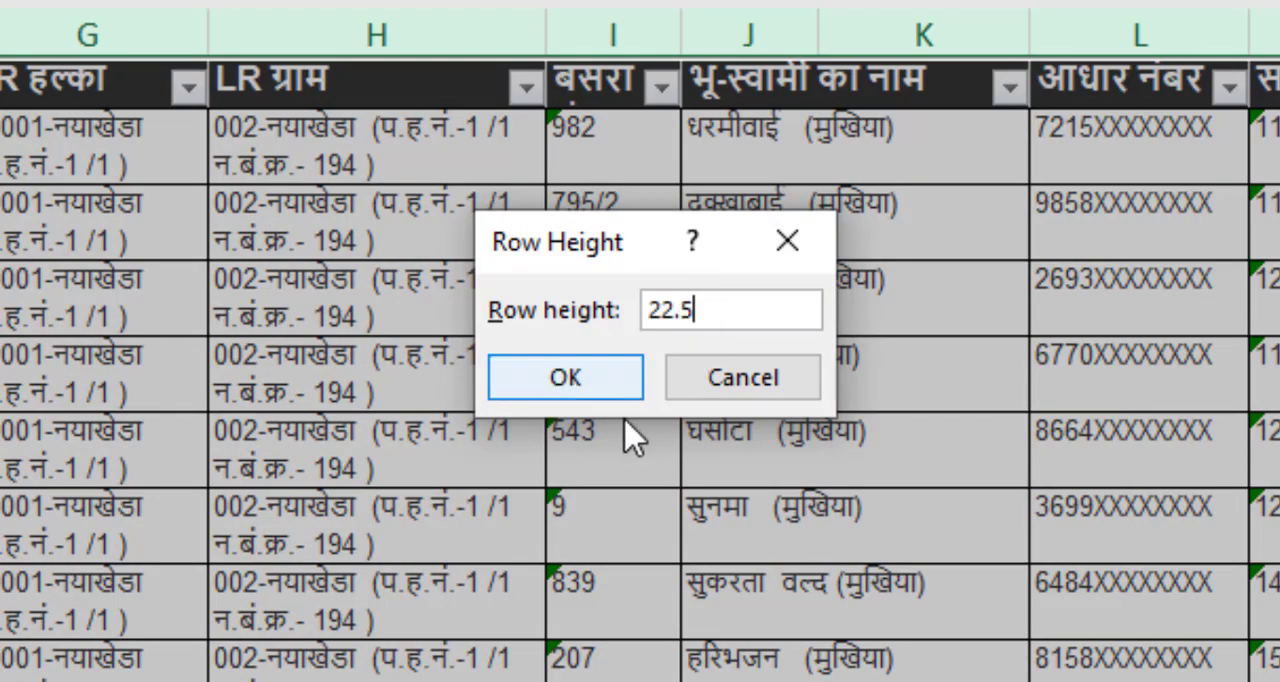
{"action": "left_click", "coordinate": [562, 389]}
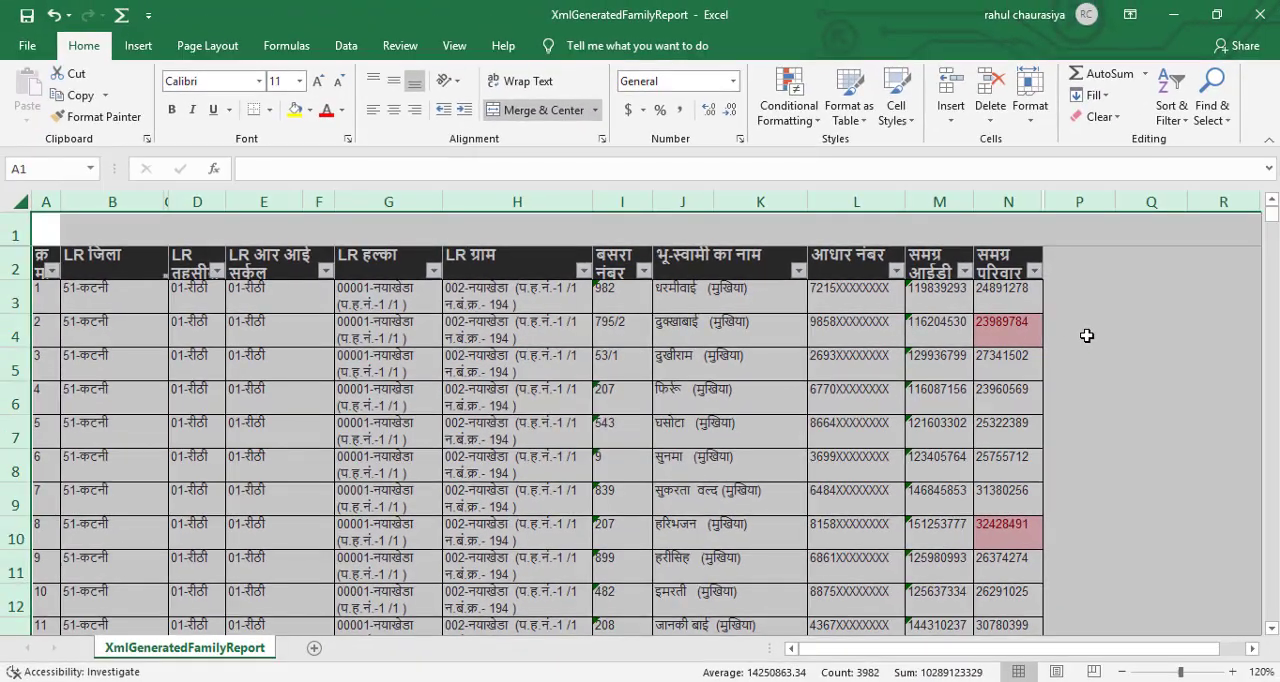
{"action": "left_click", "coordinate": [1087, 335]}
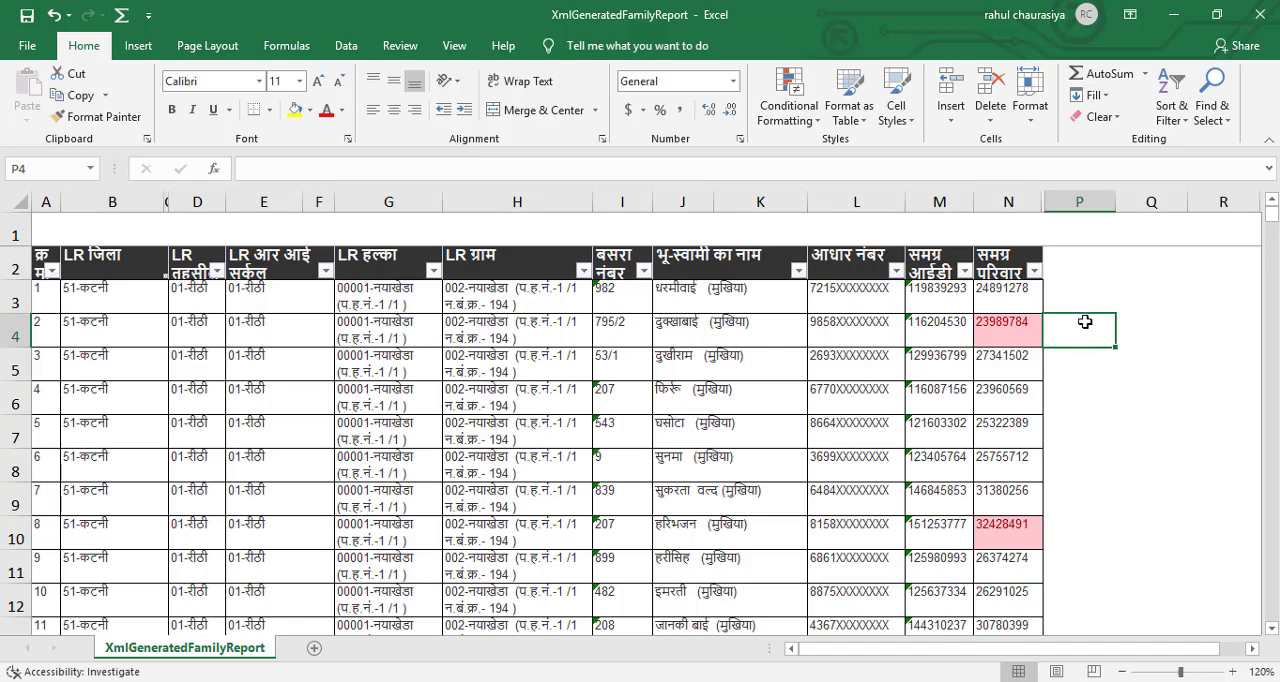
Try again to sort the records by light red cell color in column N with the uniform row height.
{"action": "left_click", "coordinate": [1035, 274]}
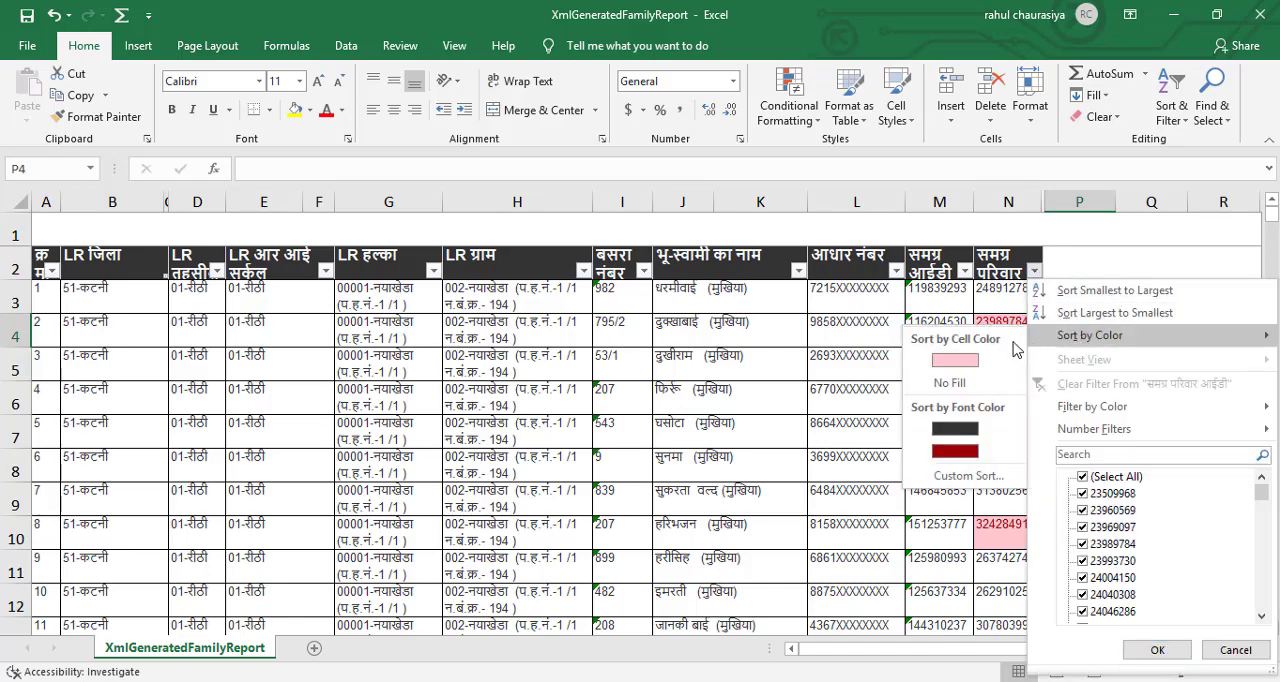
{"action": "left_click", "coordinate": [957, 359]}
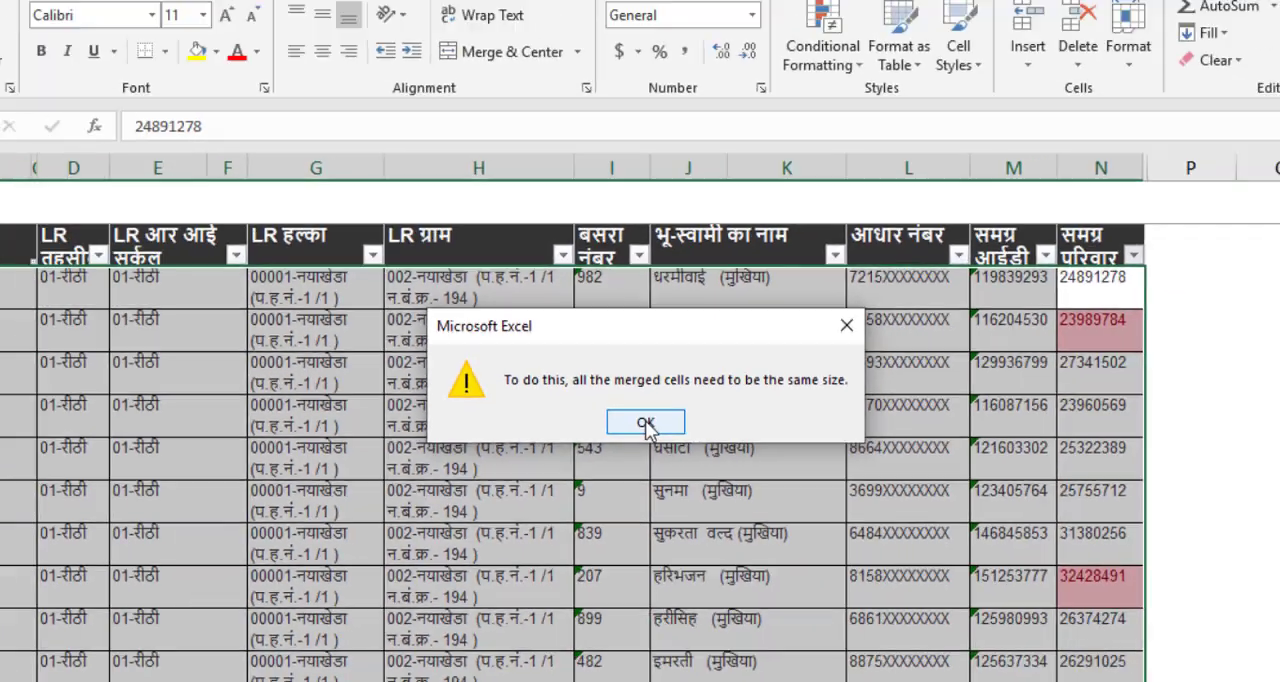
{"action": "left_click", "coordinate": [635, 481]}
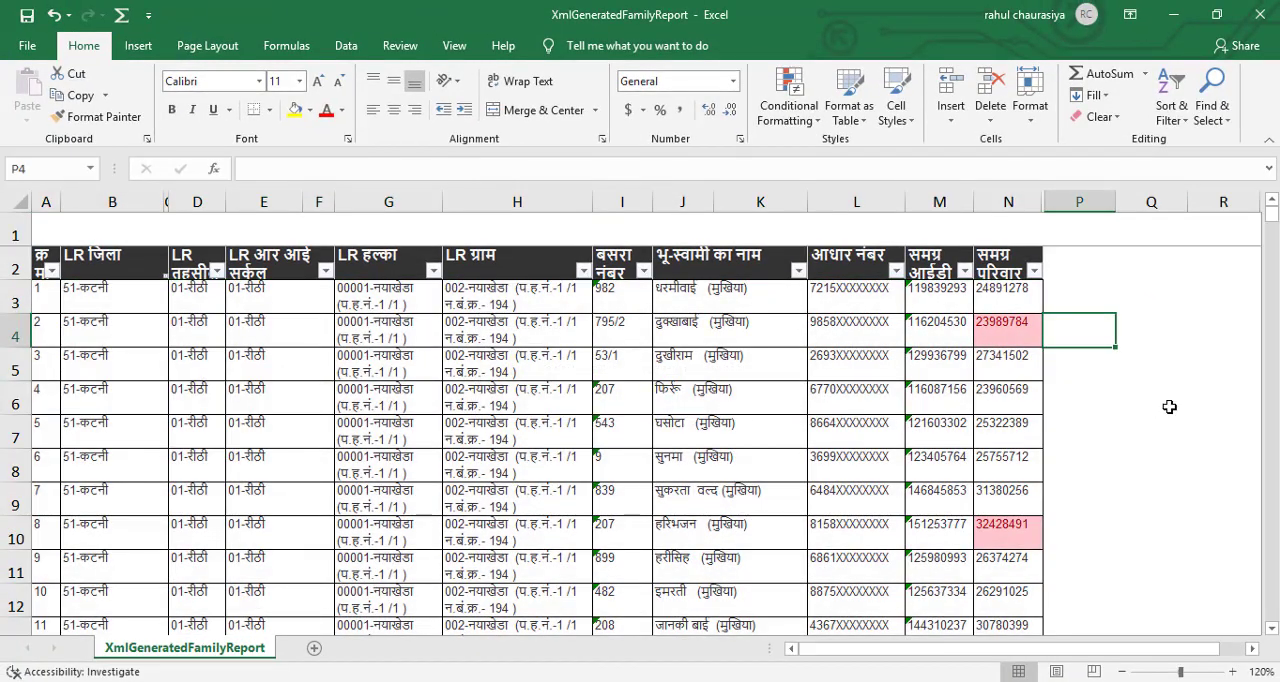
{"action": "left_click", "coordinate": [1089, 396]}
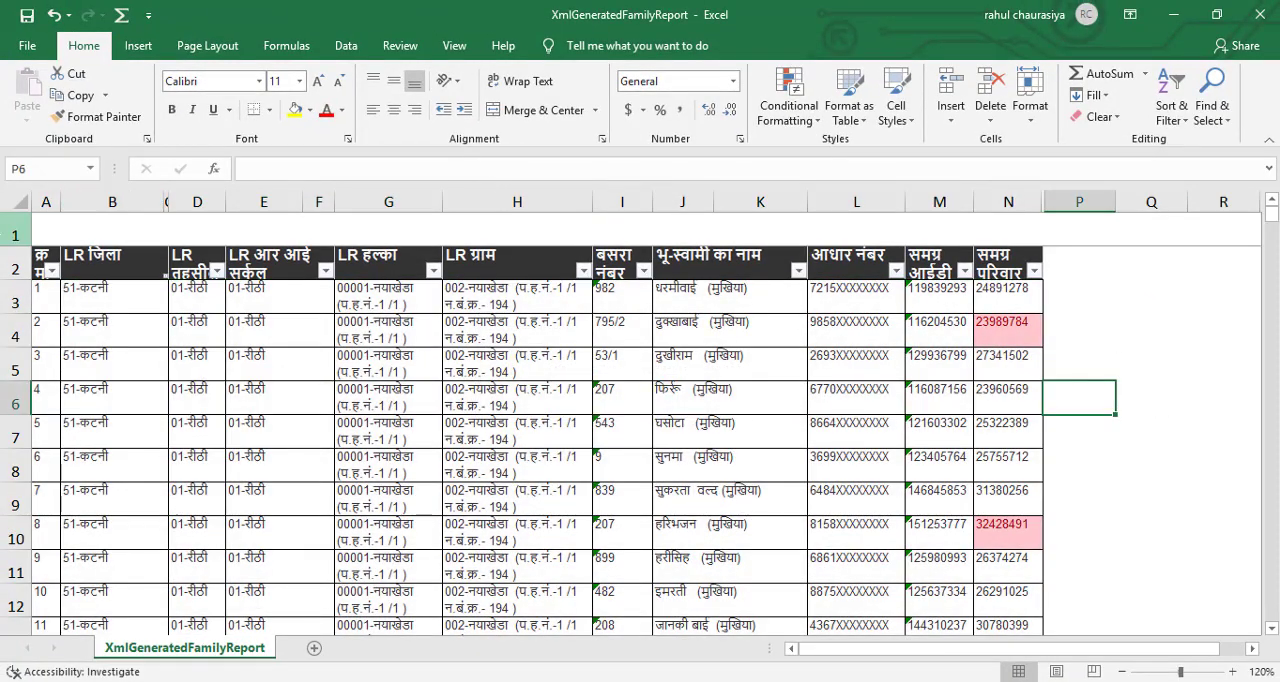
Delete the empty first row above the header row of the family report.
{"action": "right_click", "coordinate": [15, 235]}
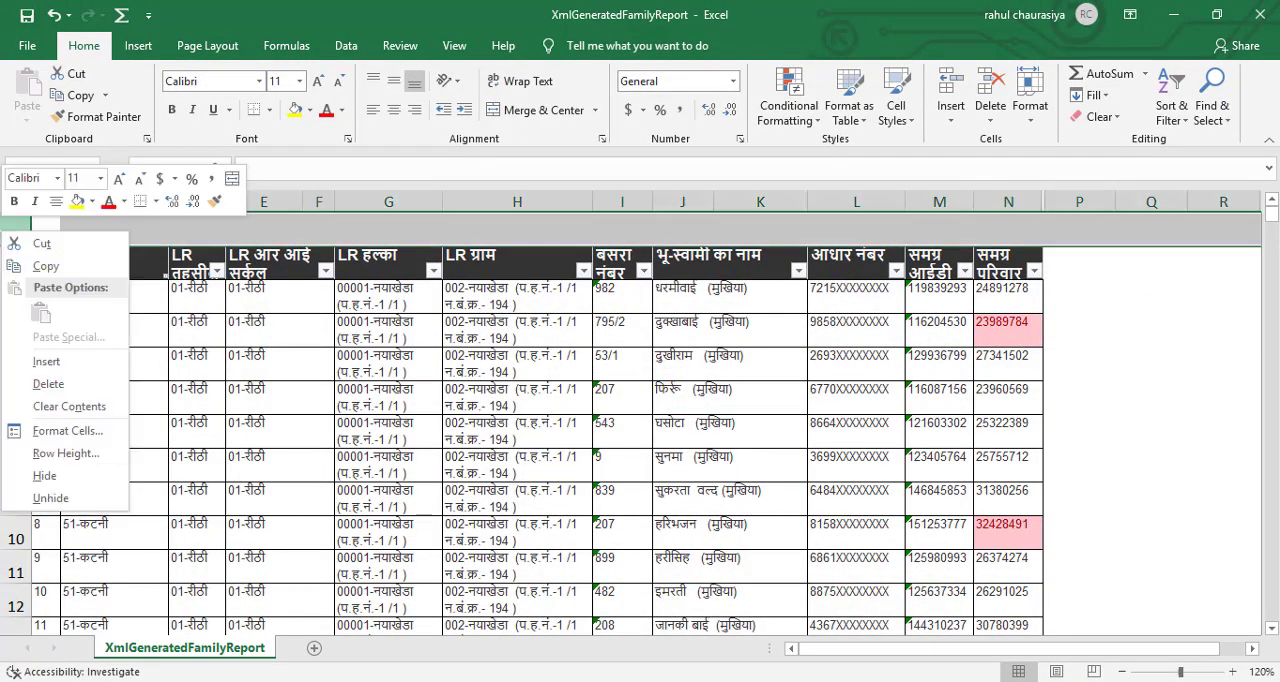
{"action": "left_click", "coordinate": [48, 384]}
{"action": "left_click", "coordinate": [1151, 398]}
Try again to sort the records by light red cell color in the समग्र परिवार आईडी column N.
{"action": "left_click", "coordinate": [1034, 236]}
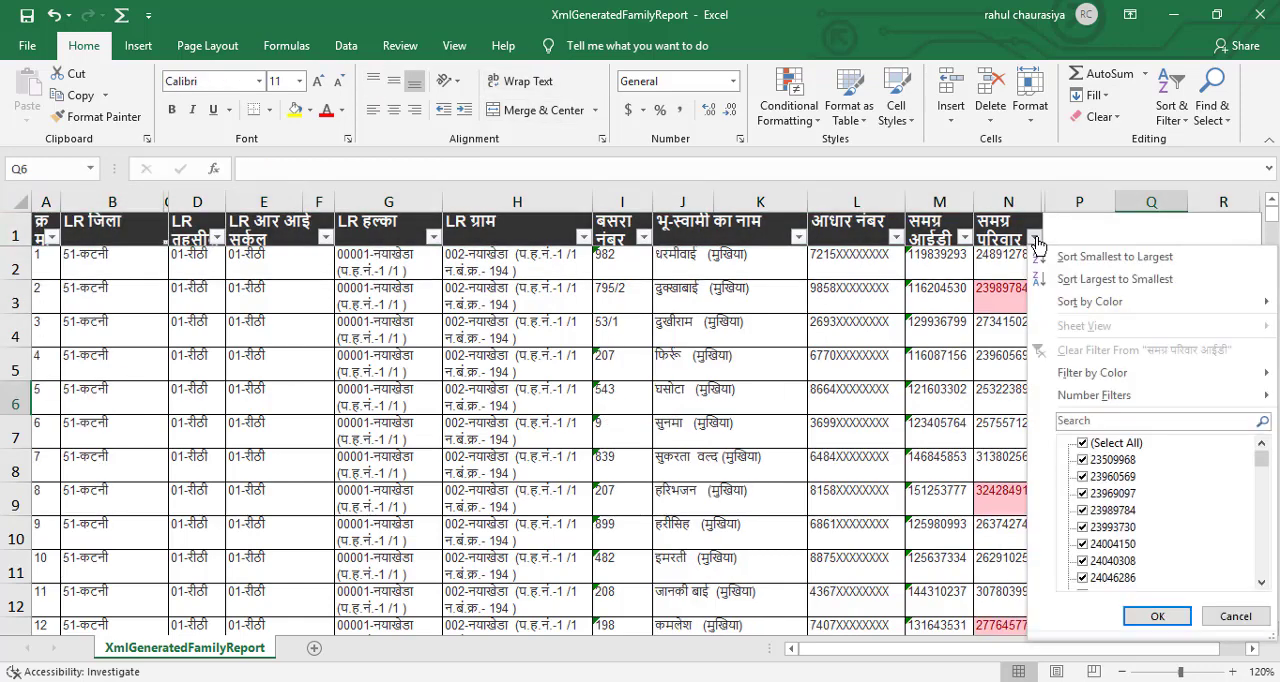
{"action": "mouse_move", "coordinate": [1085, 301]}
{"action": "left_click", "coordinate": [973, 334]}
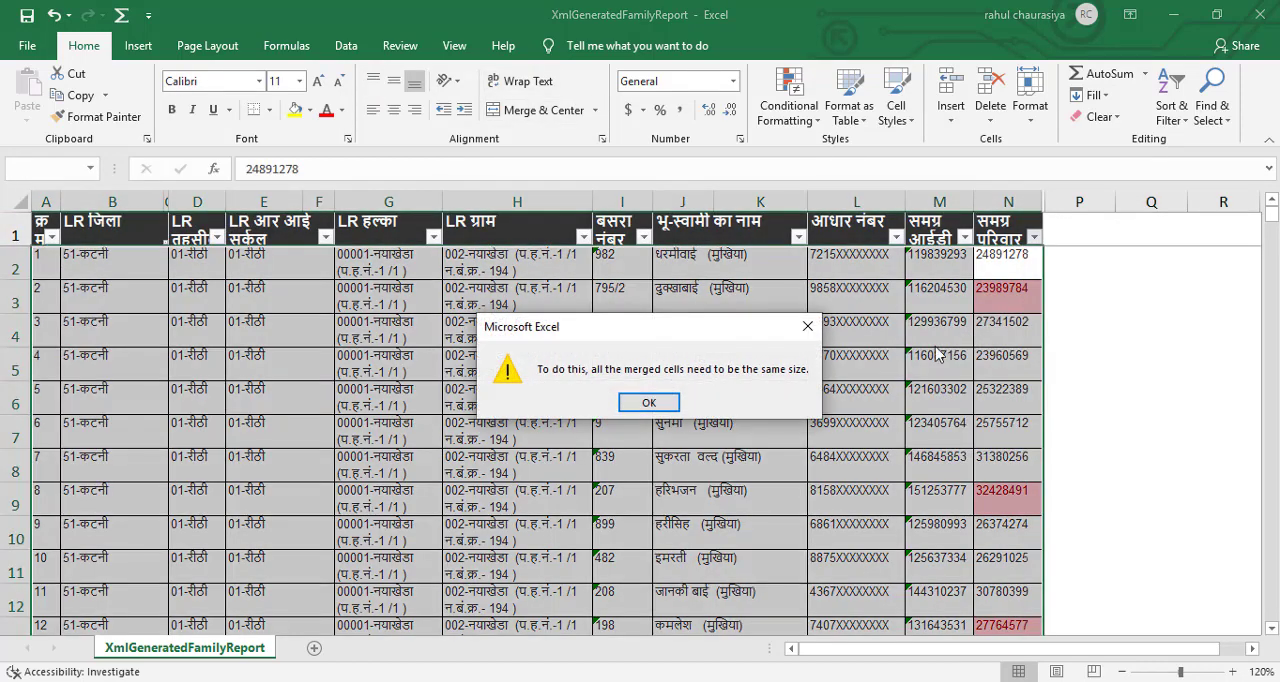
{"action": "left_click", "coordinate": [656, 402]}
{"action": "left_click", "coordinate": [1050, 300]}
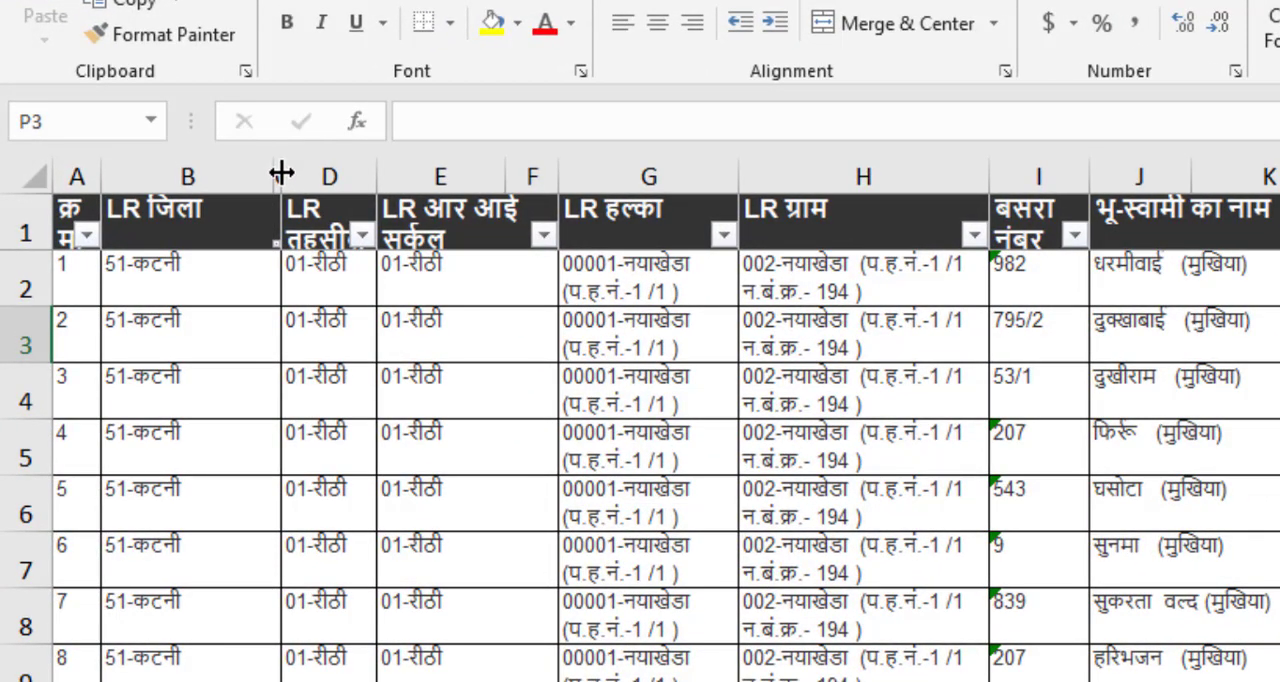
Widen the narrow empty column C beside LR जिला and delete it from the report.
{"action": "left_click_drag", "start_coordinate": [281, 174], "coordinate": [378, 165]}
{"action": "left_click", "coordinate": [326, 162]}
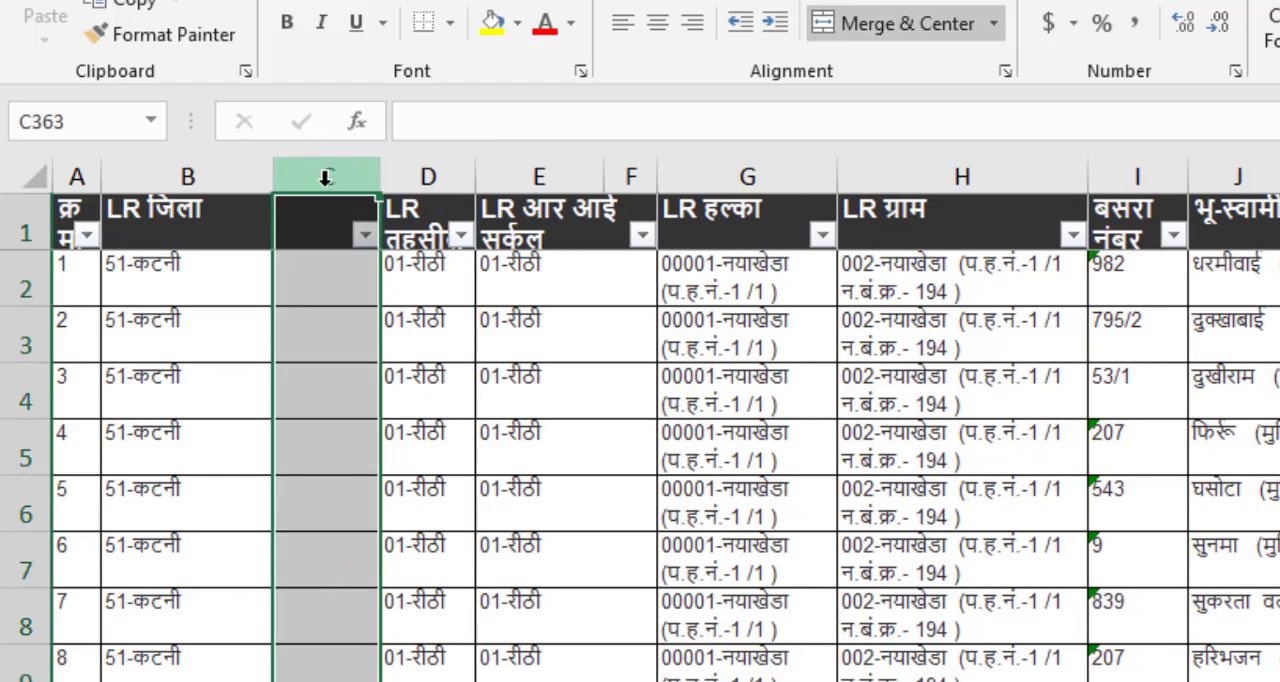
{"action": "right_click", "coordinate": [341, 175]}
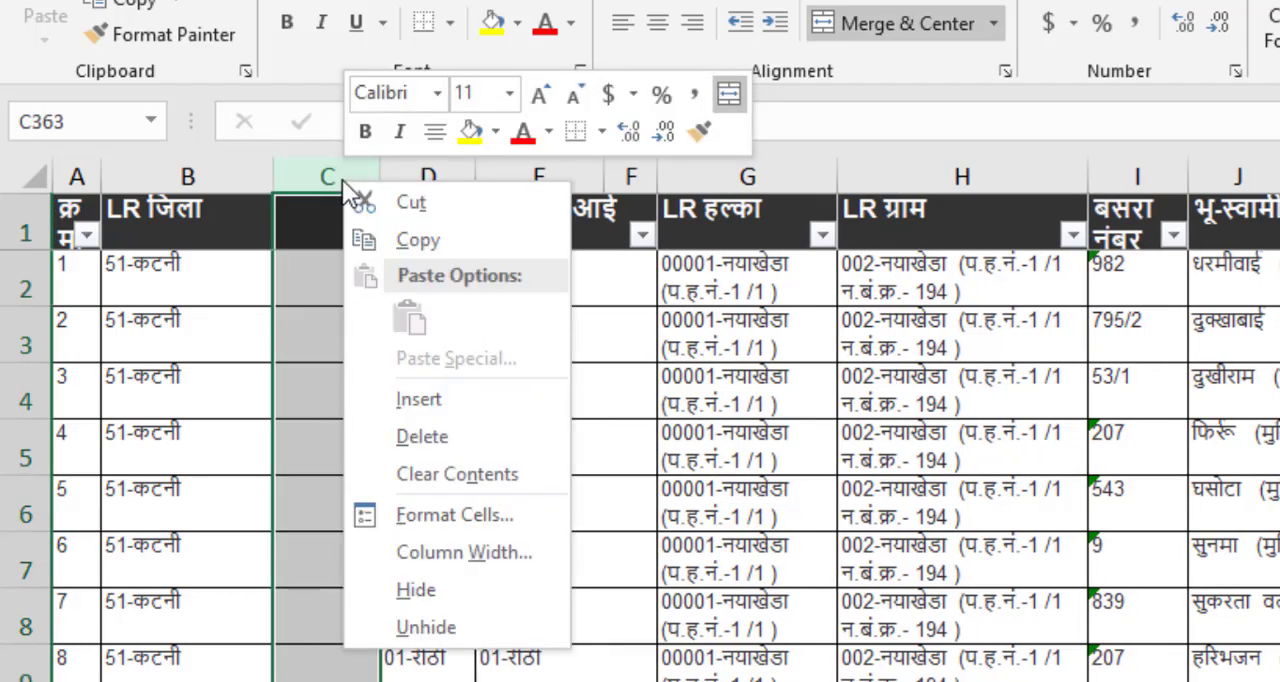
{"action": "left_click", "coordinate": [449, 442]}
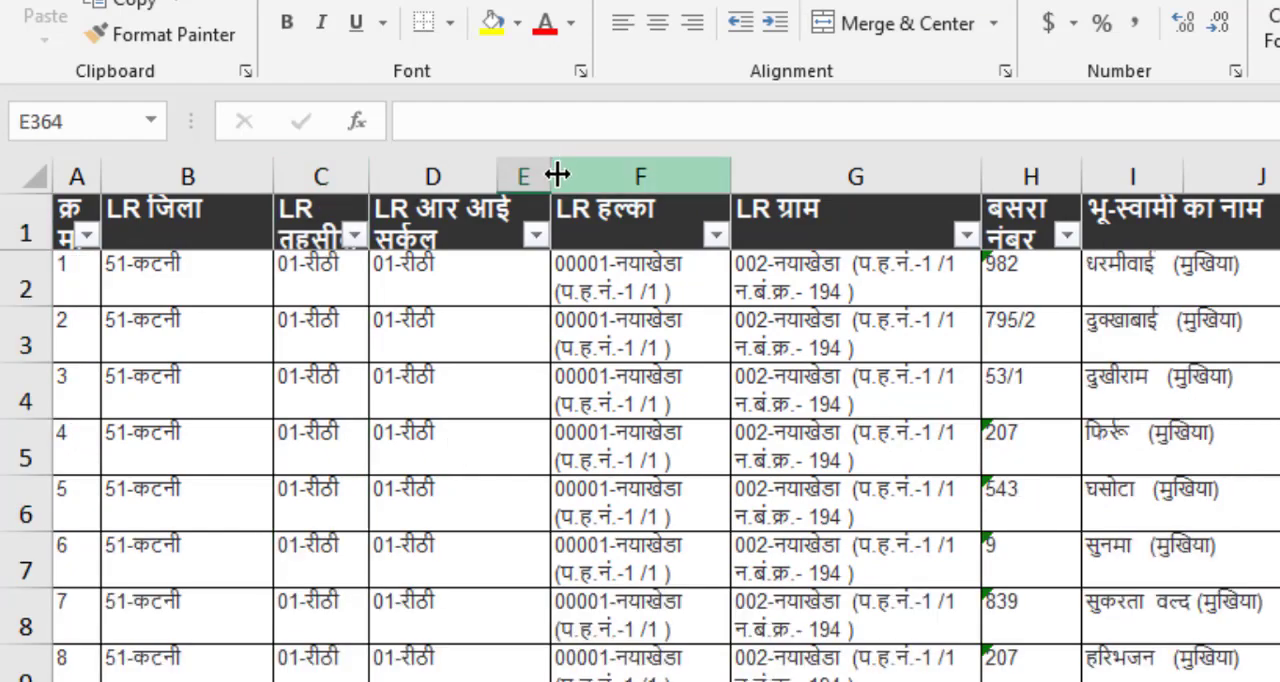
Delete the empty column E beside the LR आर आई सर्कल column.
{"action": "left_click", "coordinate": [522, 174]}
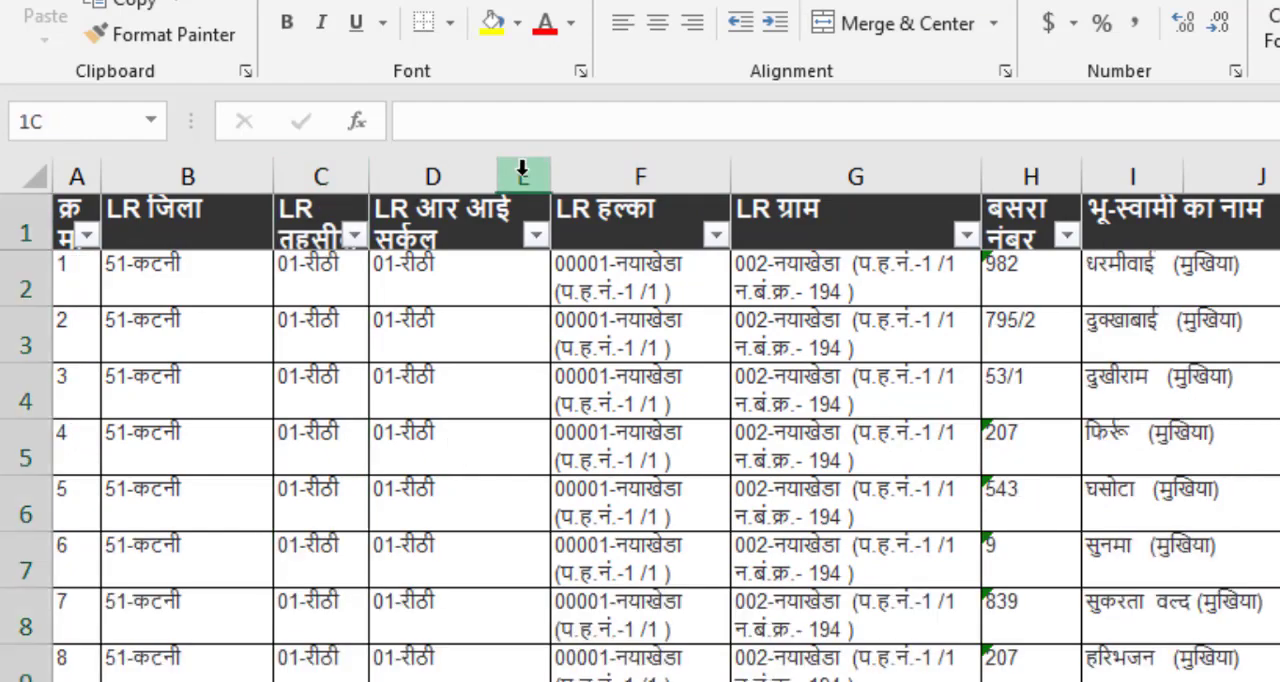
{"action": "right_click", "coordinate": [522, 175]}
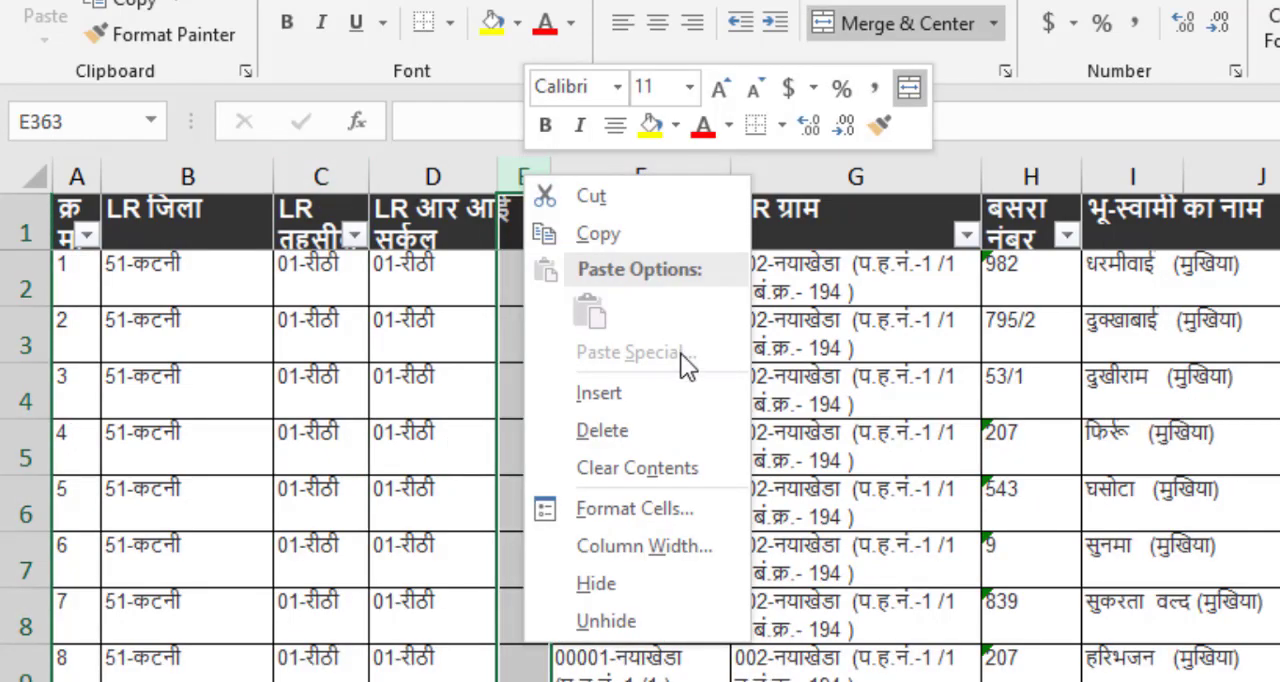
{"action": "left_click", "coordinate": [637, 436]}
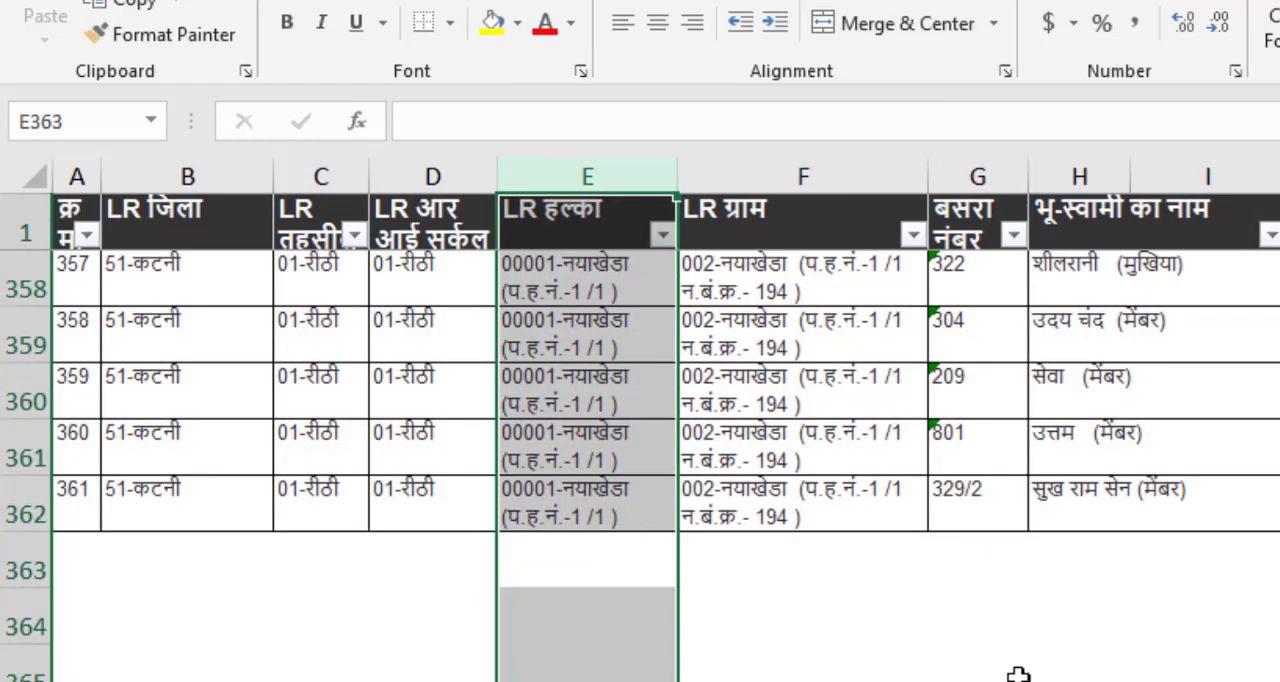
{"action": "left_click", "coordinate": [972, 652]}
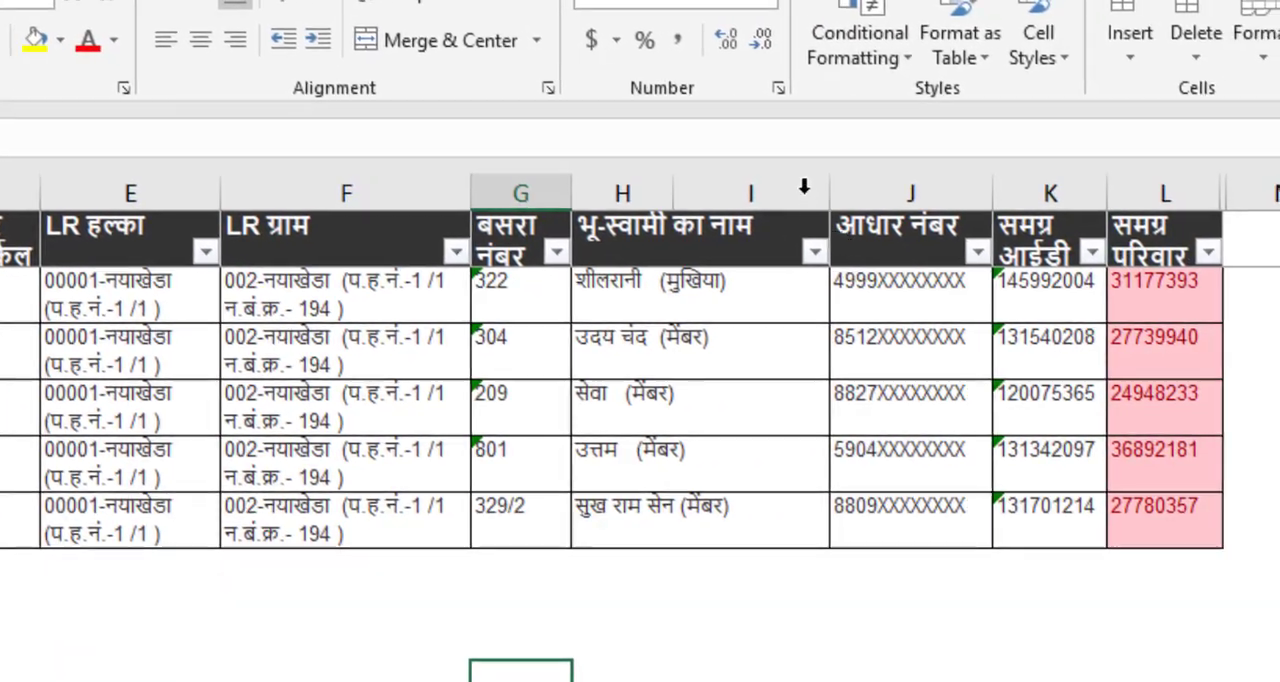
Delete the empty column I that is merged into the भू-स्वामी का नाम column.
{"action": "left_click", "coordinate": [780, 192]}
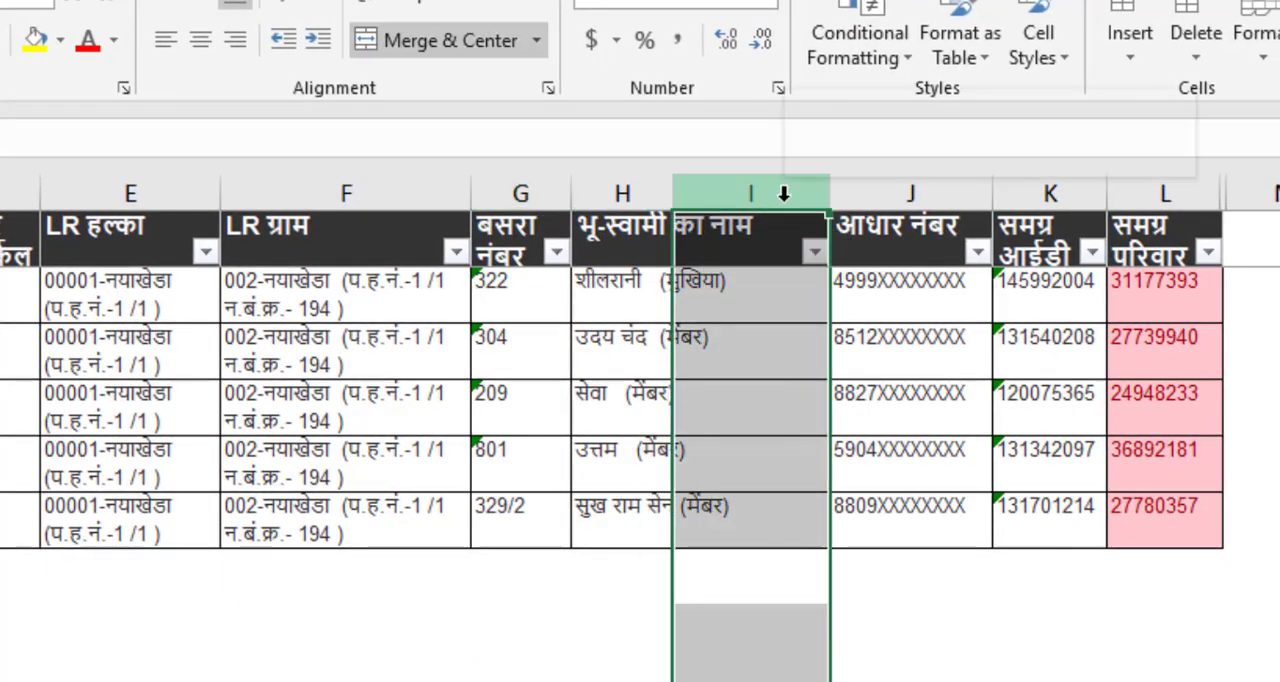
{"action": "right_click", "coordinate": [787, 198]}
{"action": "left_click", "coordinate": [865, 456]}
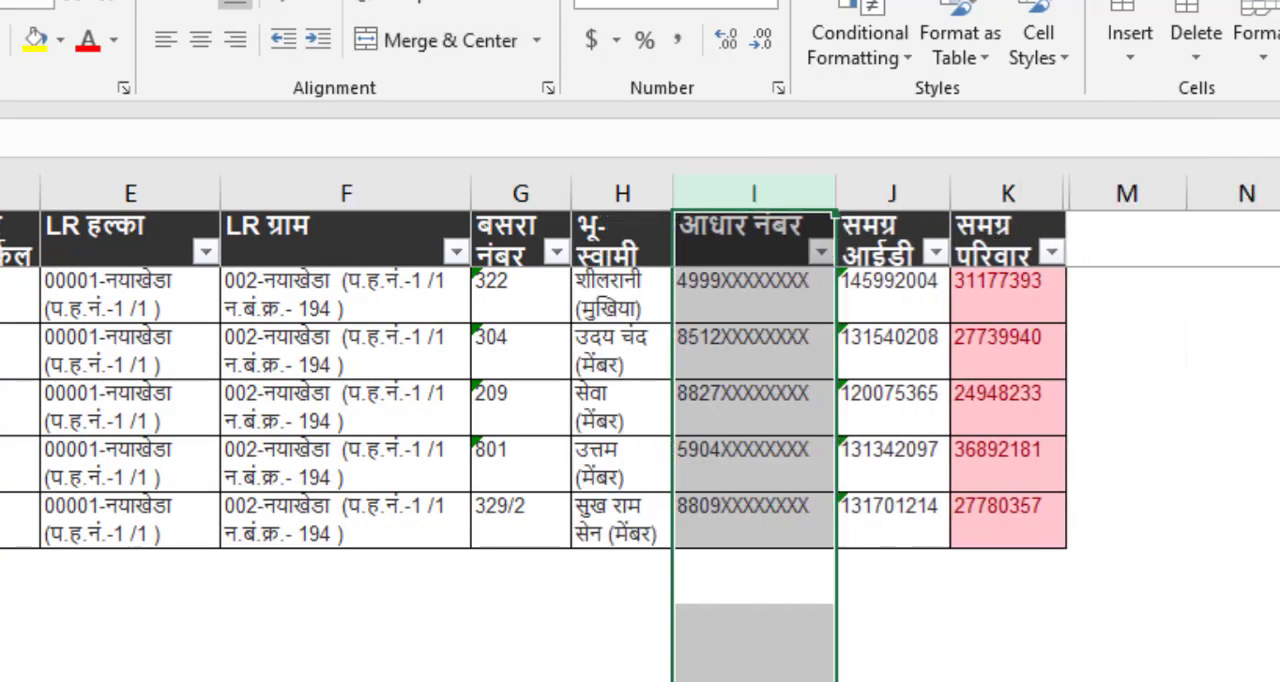
{"action": "left_click", "coordinate": [1262, 408]}
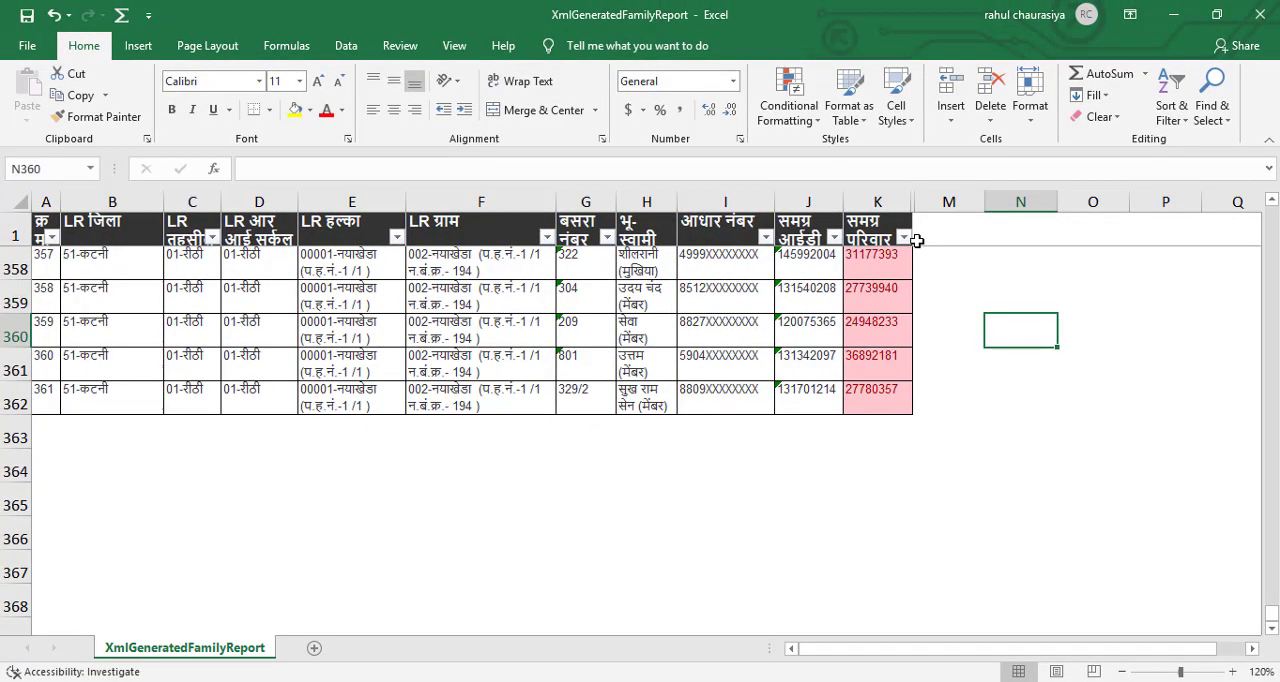
Sort the report by light red cell color in the समग्र परिवार आईडी column K.
{"action": "scroll", "coordinate": [905, 250], "scroll_direction": "up", "scroll_amount": 2}
{"action": "left_click", "coordinate": [903, 240]}
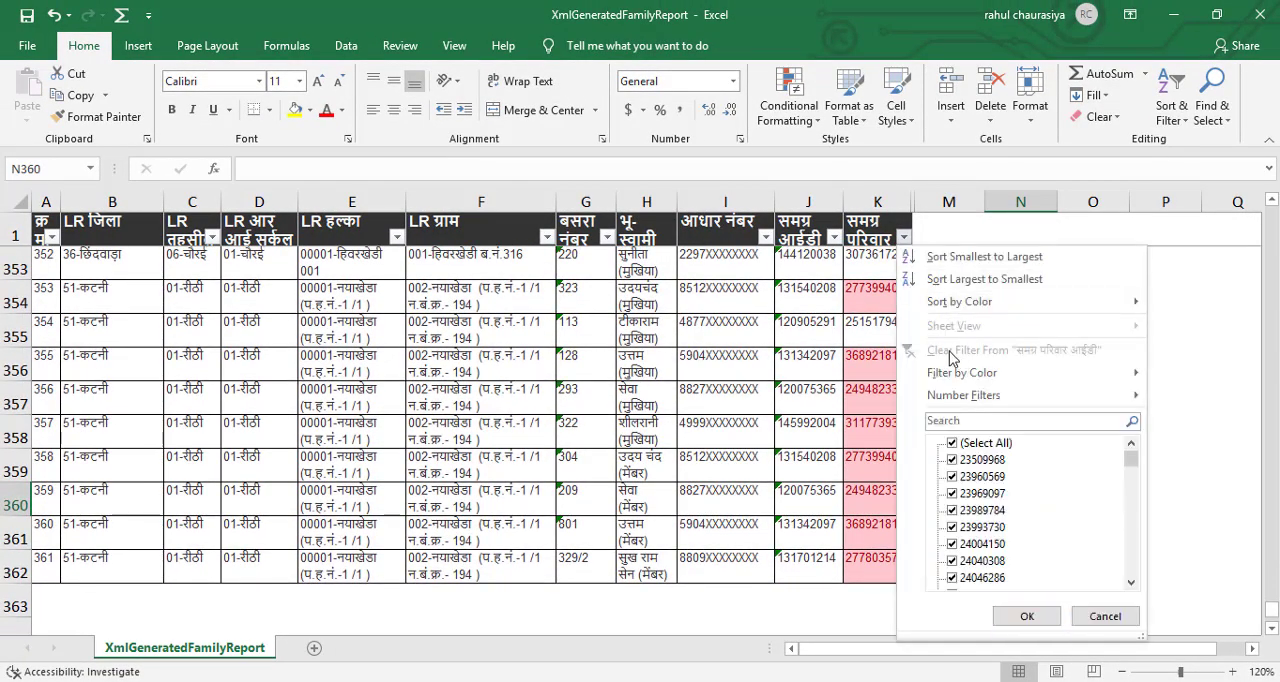
{"action": "mouse_move", "coordinate": [925, 305]}
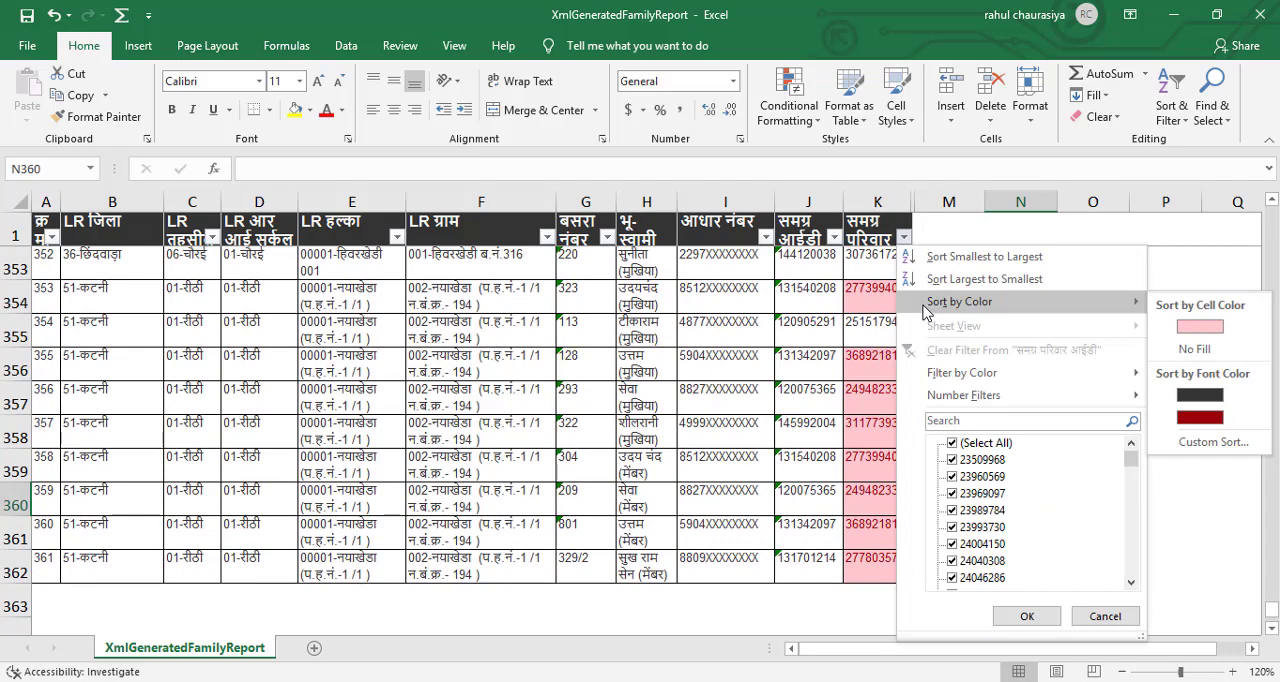
{"action": "left_click", "coordinate": [1180, 330]}
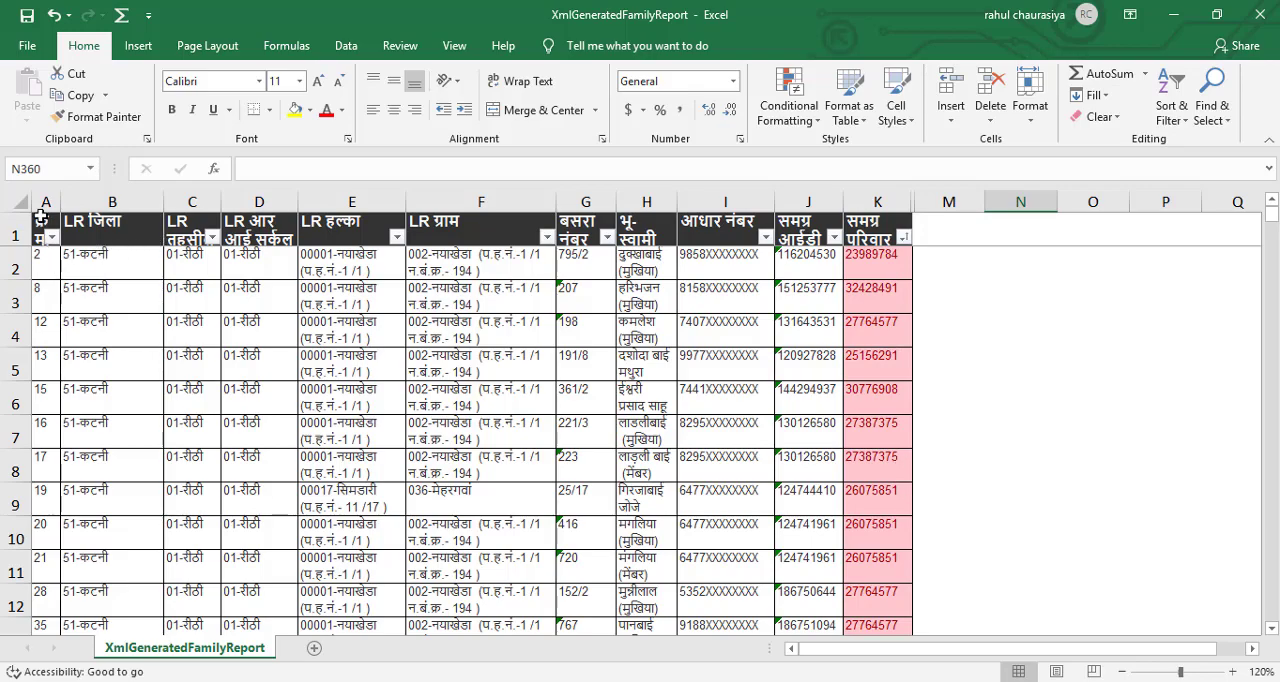
Copy the header and all red-highlighted duplicate rows, A1:K189, into a new sheet and view it at 120% zoom.
{"action": "left_click_drag", "start_coordinate": [40, 220], "coordinate": [888, 478]}
{"action": "key", "text": "ctrl+c"}
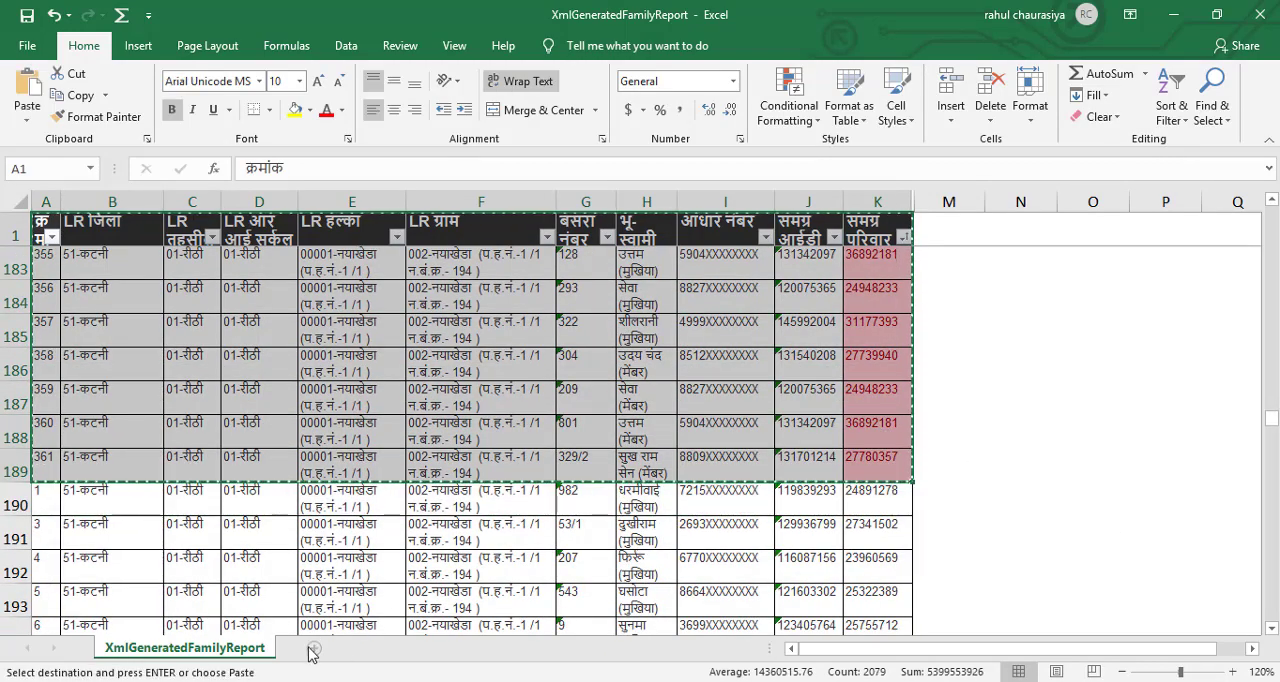
{"action": "left_click", "coordinate": [314, 648]}
{"action": "key", "text": "ctrl+v"}
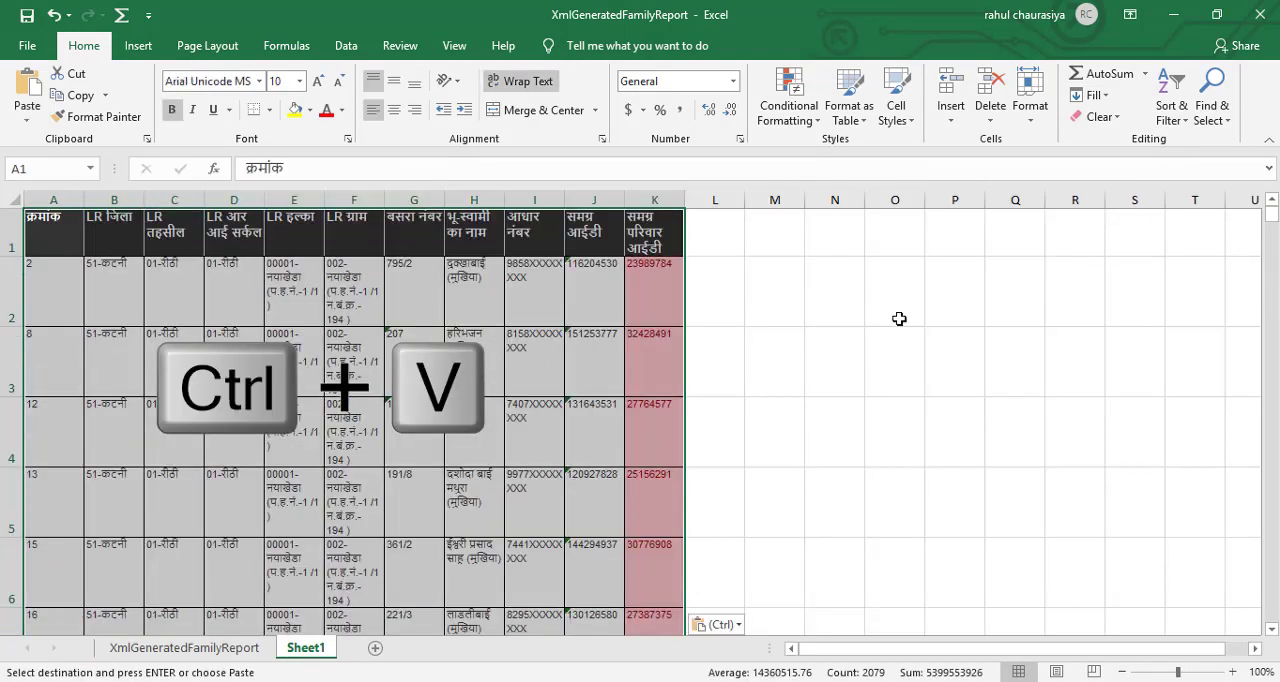
{"action": "left_click", "coordinate": [722, 282]}
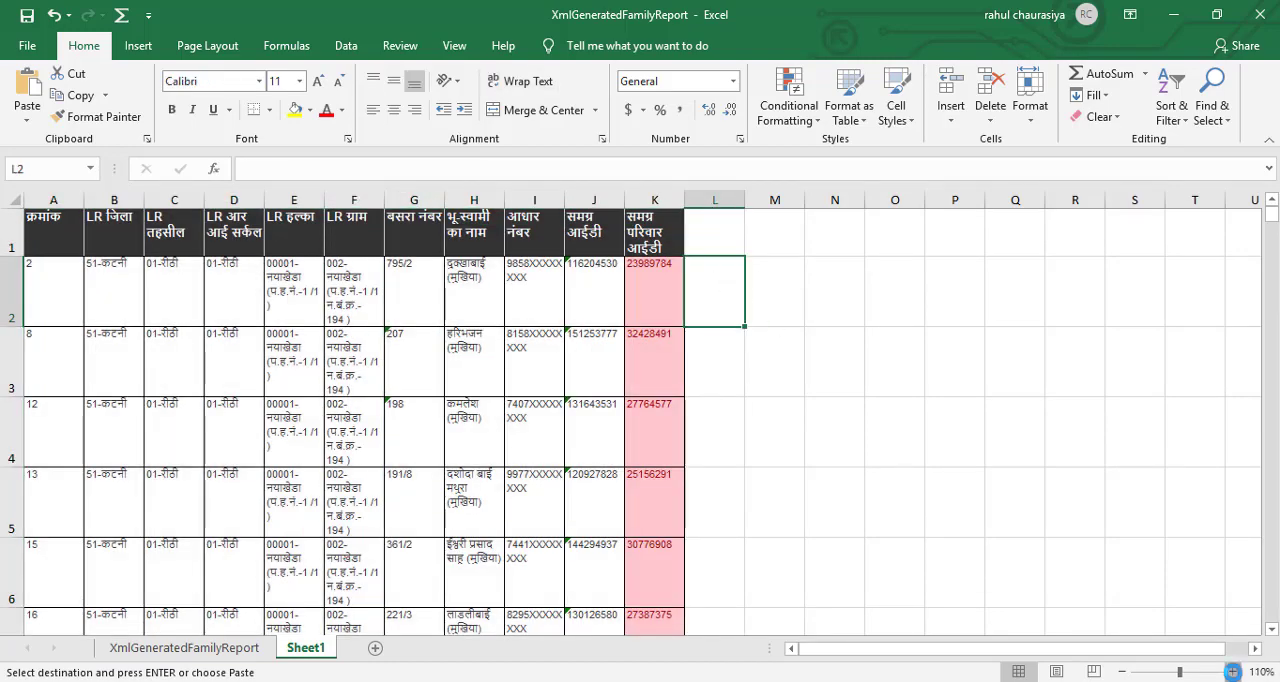
{"action": "left_click", "coordinate": [1233, 672]}
{"action": "left_click", "coordinate": [1233, 672]}
{"action": "scroll", "coordinate": [966, 420], "scroll_direction": "up", "scroll_amount": 1}
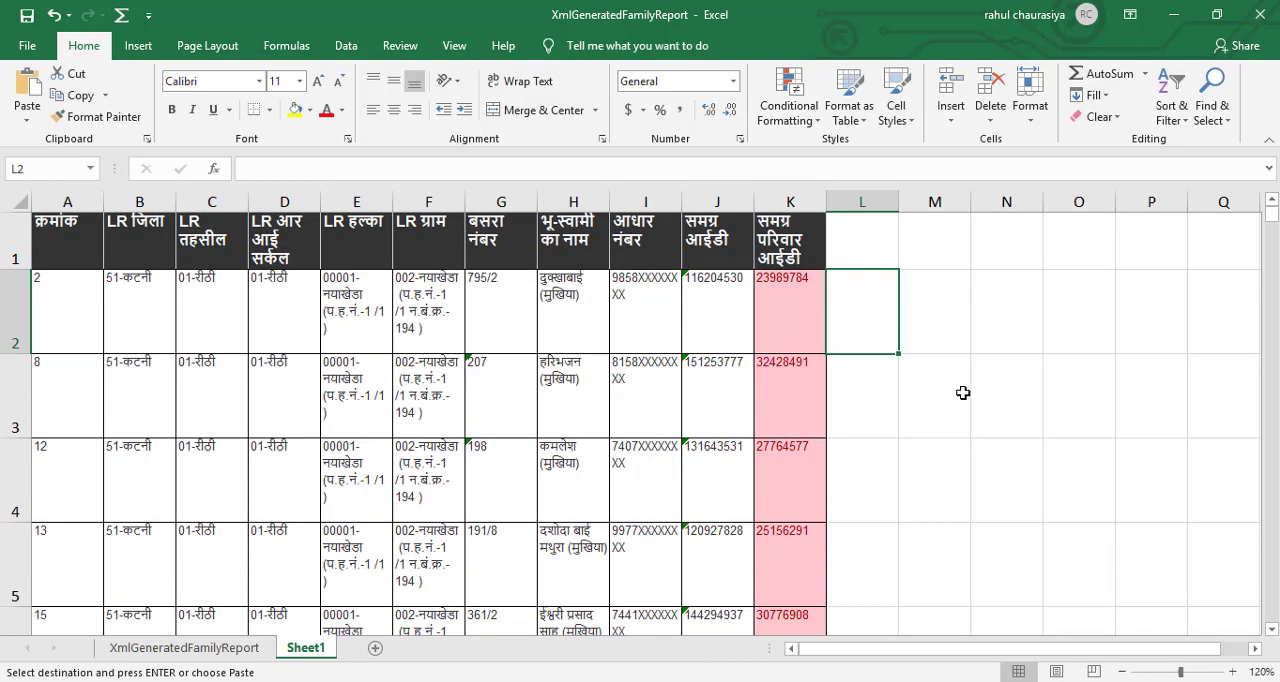
Add filters to the header row of Sheet1 and sort the समग्र परिवार आईडी column from smallest to largest.
{"action": "left_click", "coordinate": [909, 308]}
{"action": "left_click", "coordinate": [790, 245]}
{"action": "left_click", "coordinate": [15, 240]}
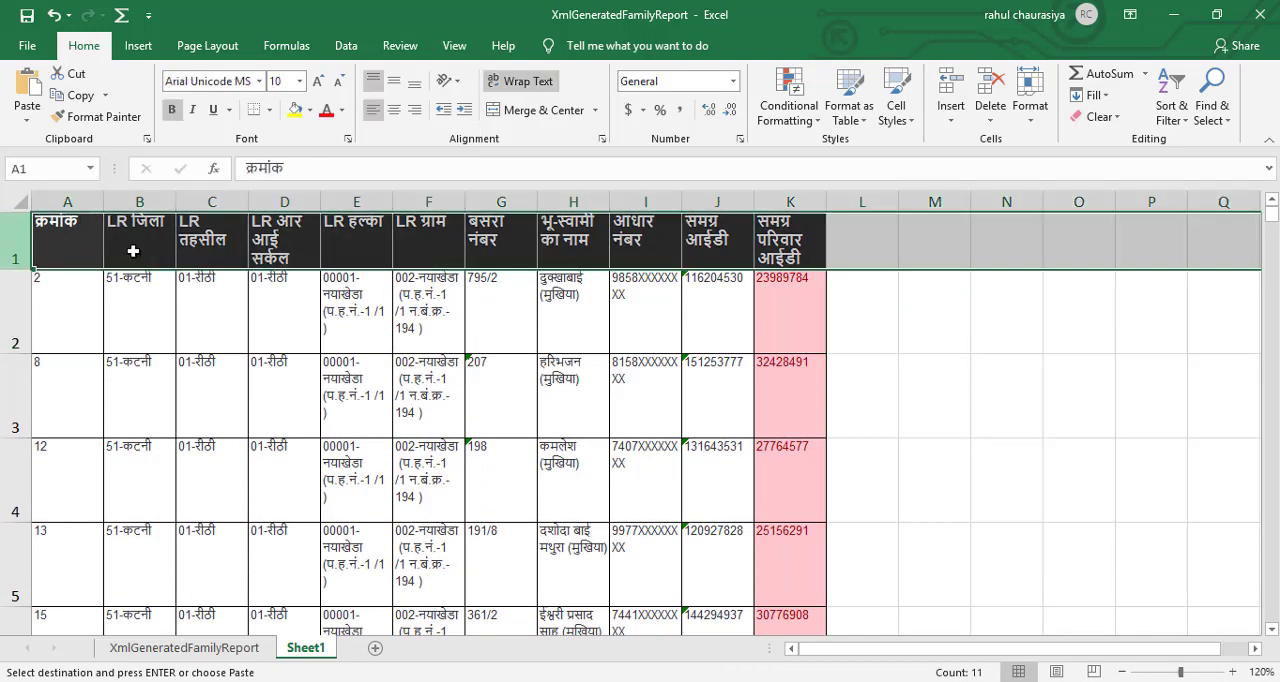
{"action": "left_click", "coordinate": [1172, 100]}
{"action": "left_click", "coordinate": [1185, 213]}
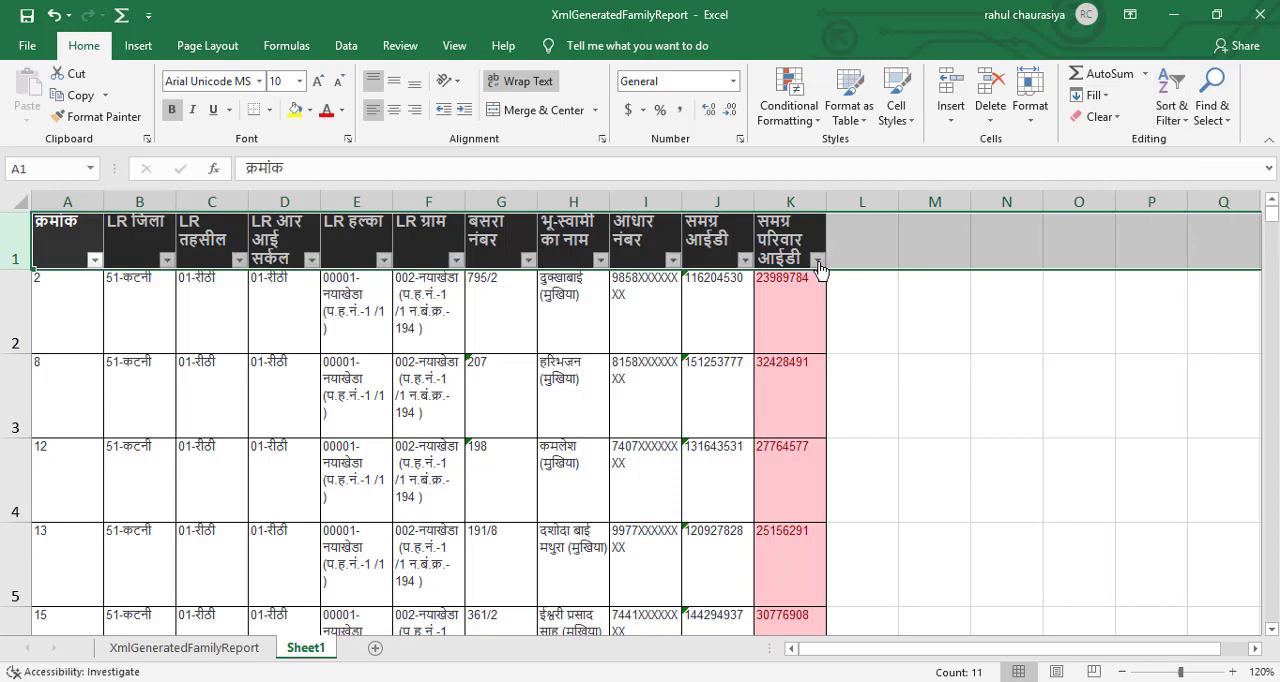
{"action": "left_click", "coordinate": [817, 259]}
{"action": "key", "text": "Escape"}
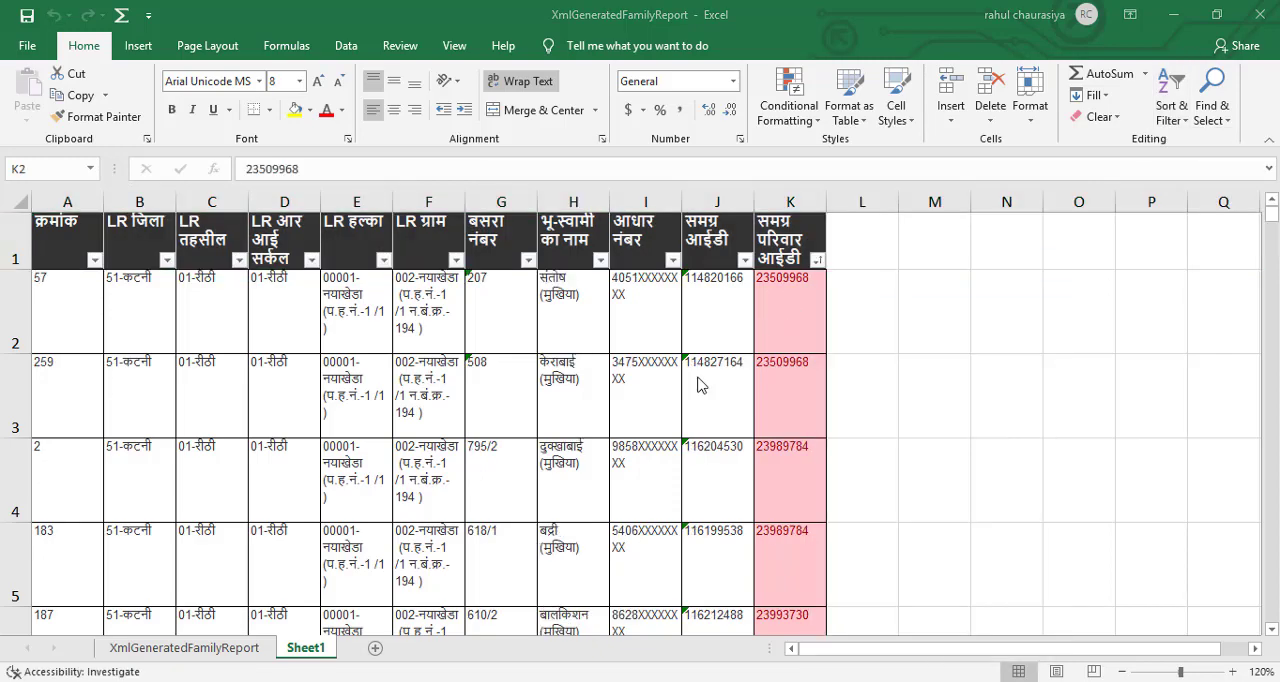
Examine the unhighlighted, non-duplicate family records in the XmlGeneratedFamilyReport sheet.
{"action": "left_click", "coordinate": [205, 650]}
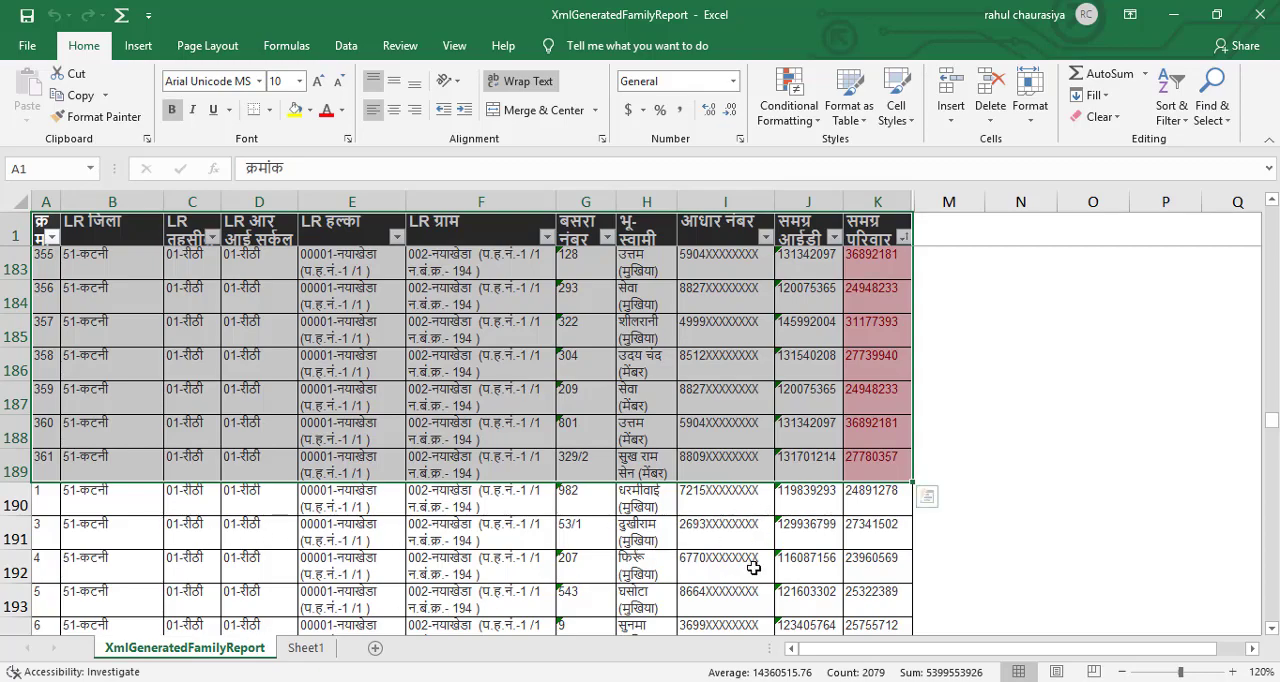
{"action": "scroll", "coordinate": [751, 563], "scroll_direction": "down", "scroll_amount": 8}
{"action": "scroll", "coordinate": [755, 569], "scroll_direction": "down", "scroll_amount": 20}
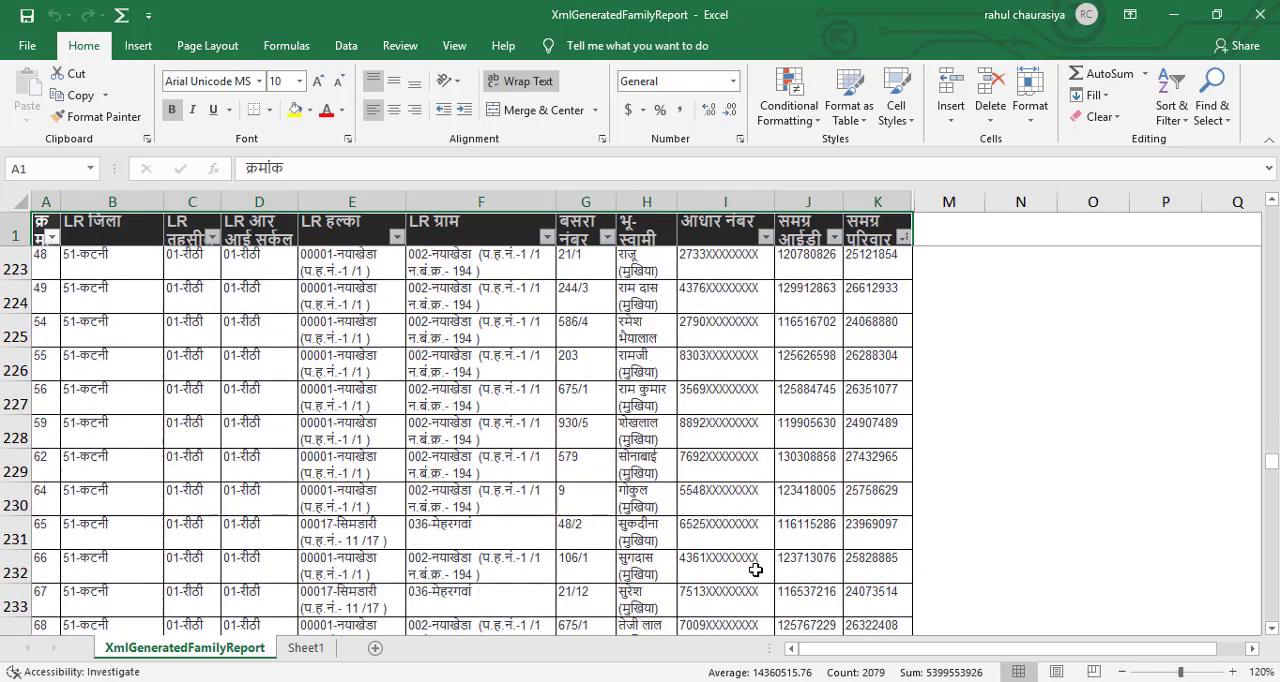
{"action": "scroll", "coordinate": [755, 569], "scroll_direction": "down", "scroll_amount": 20}
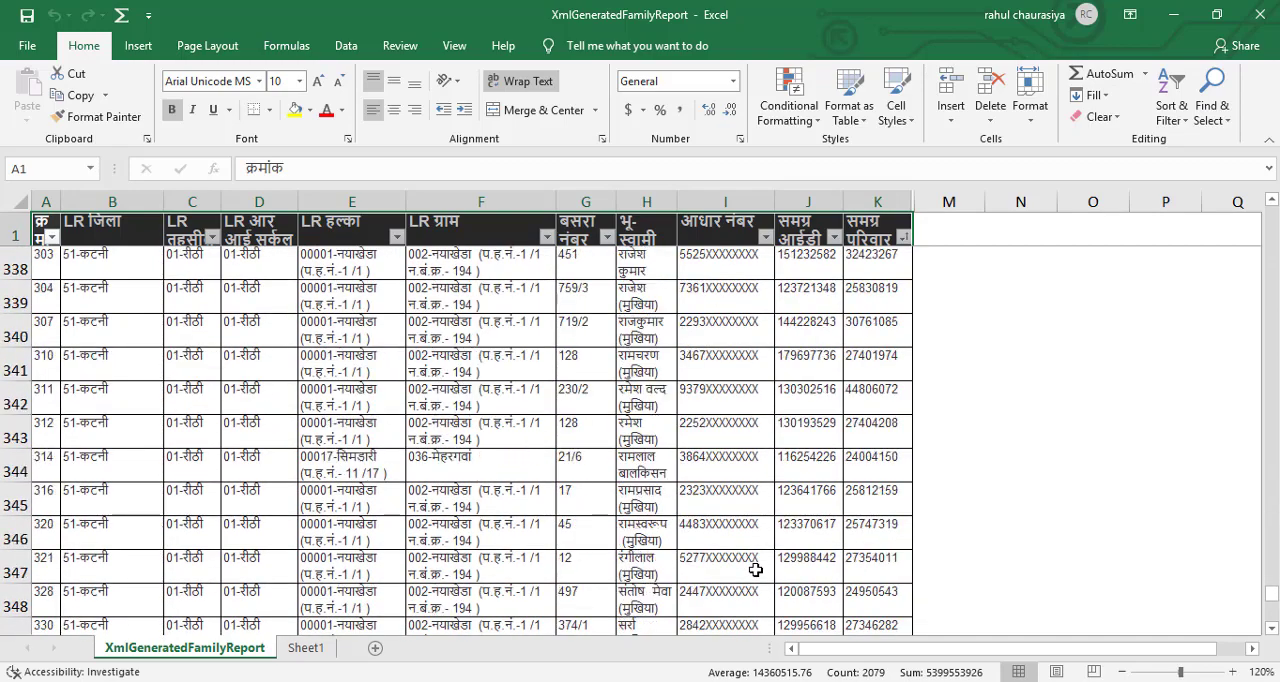
{"action": "scroll", "coordinate": [755, 569], "scroll_direction": "up", "scroll_amount": 13}
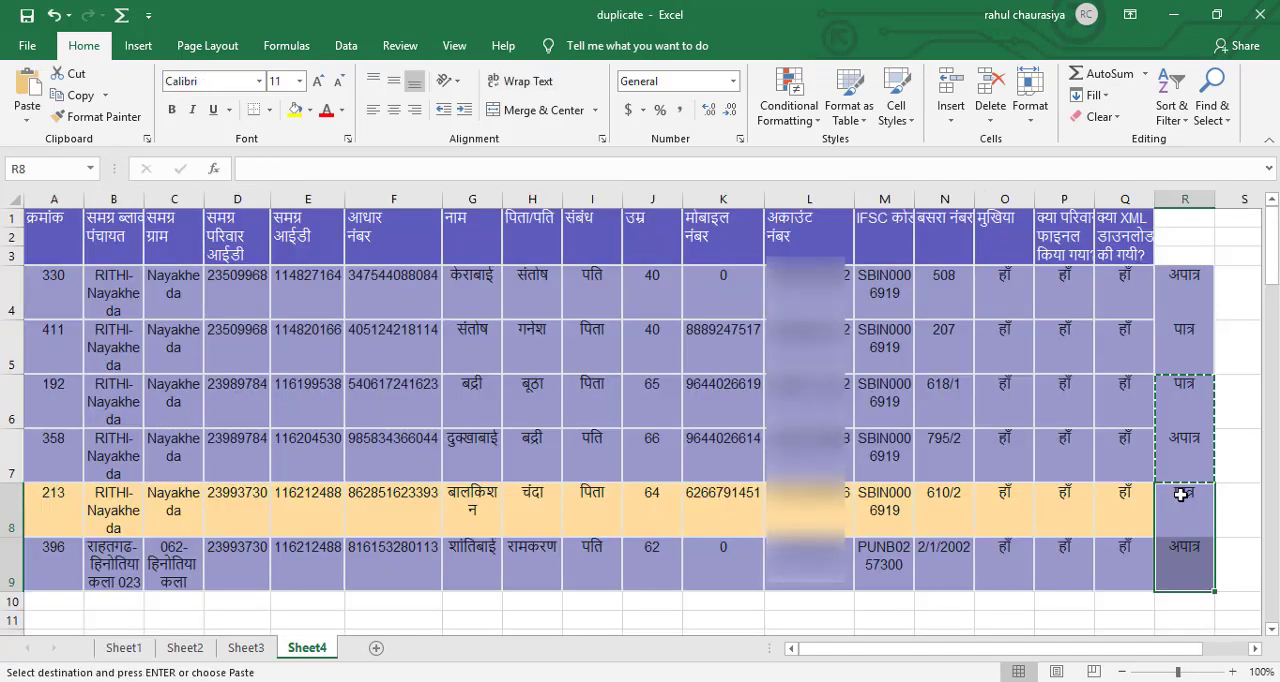
Switch to the duplicate workbook and paste the copied पात्र and अपात्र statuses into R8:R9 of Sheet4.
{"action": "key", "text": "ctrl+v"}
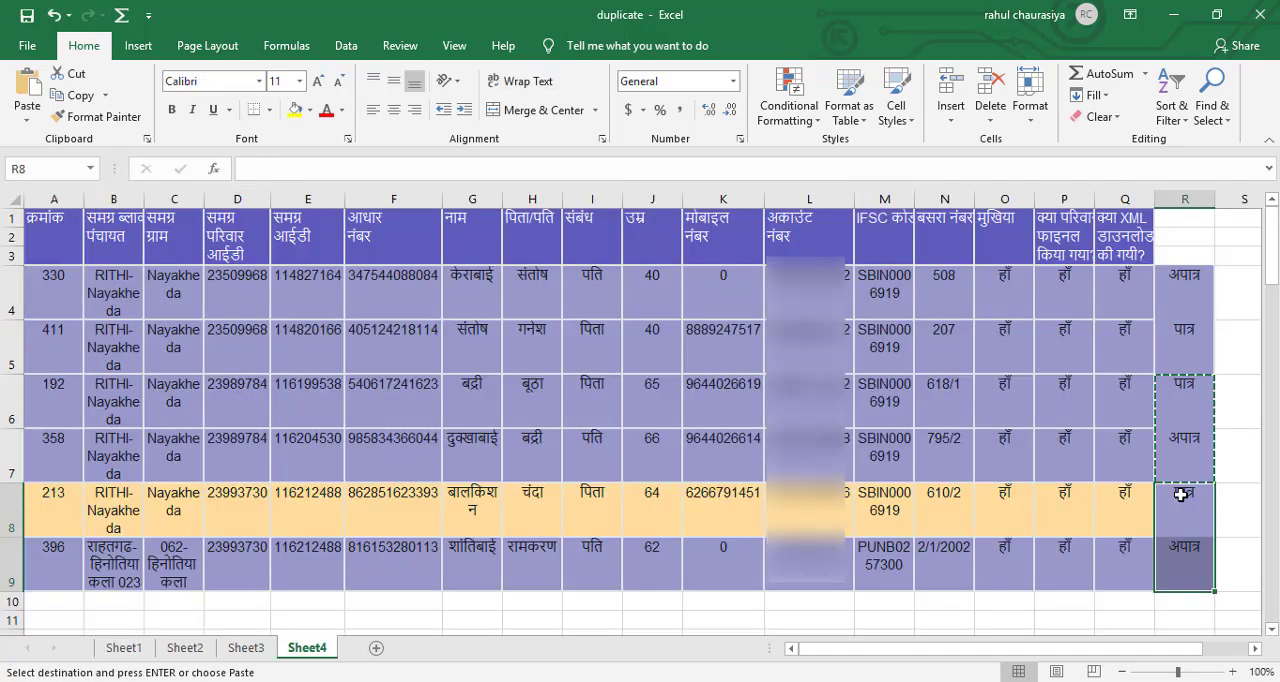